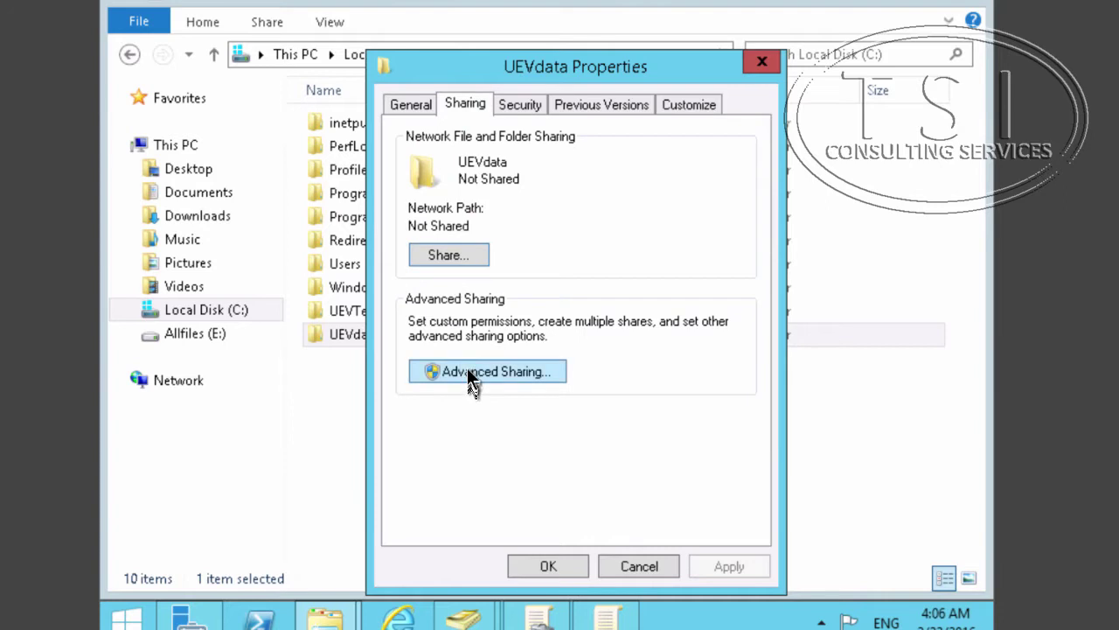
# Step: Share UEVdata through Advanced Sharing, giving Everyone Full Control on the share, and close its properties
pyautogui.click(467, 369)
pyautogui.click(407, 143)
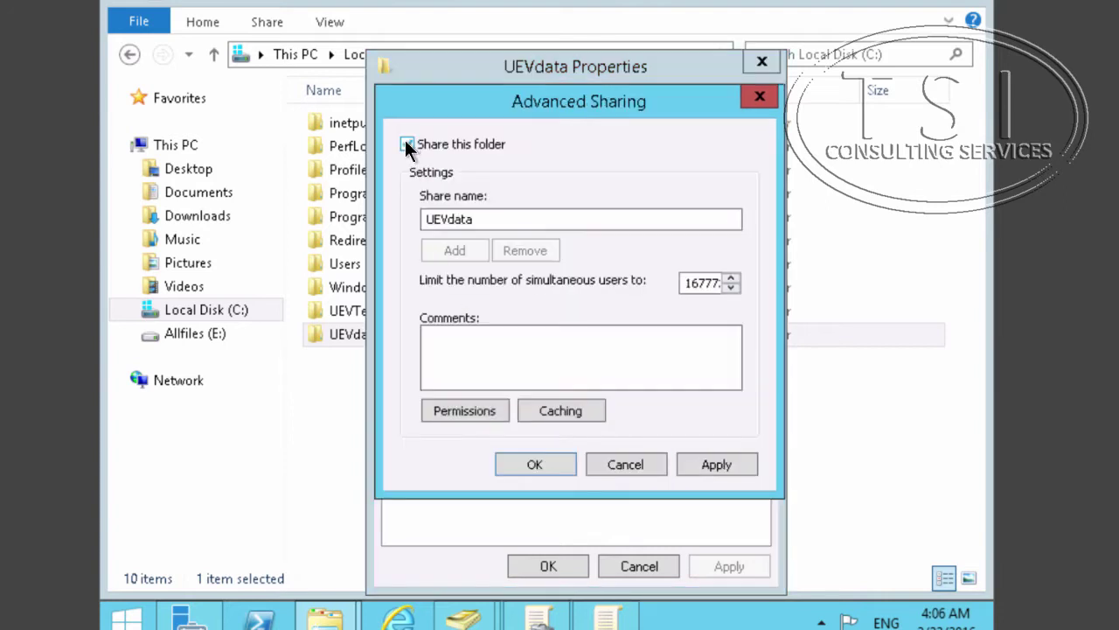
pyautogui.click(474, 407)
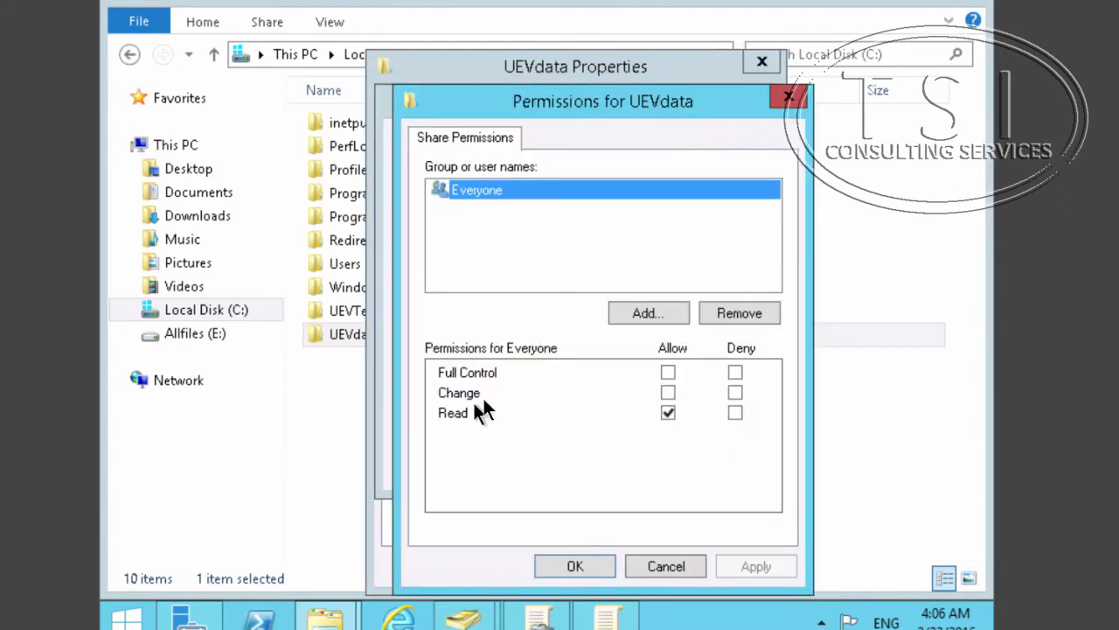
pyautogui.click(668, 373)
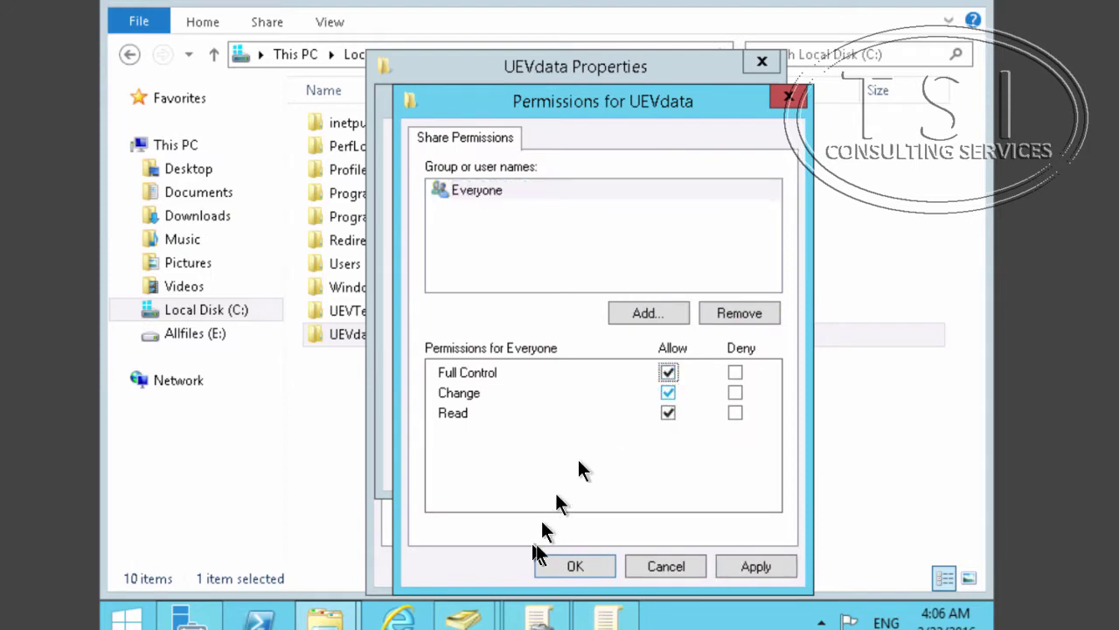
pyautogui.click(574, 567)
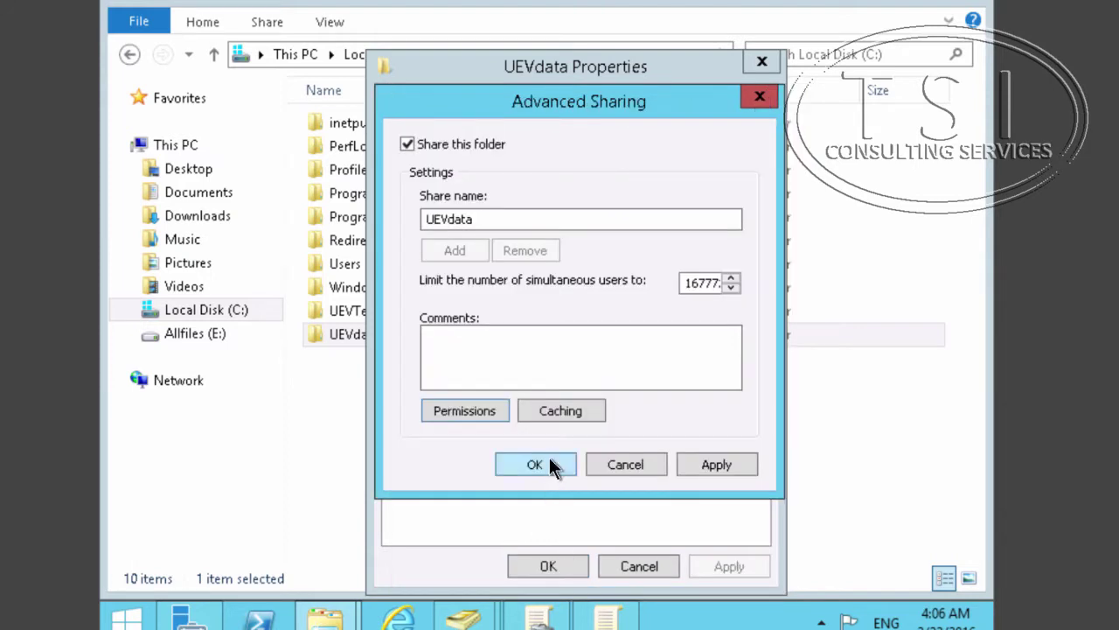
pyautogui.click(549, 457)
pyautogui.click(529, 566)
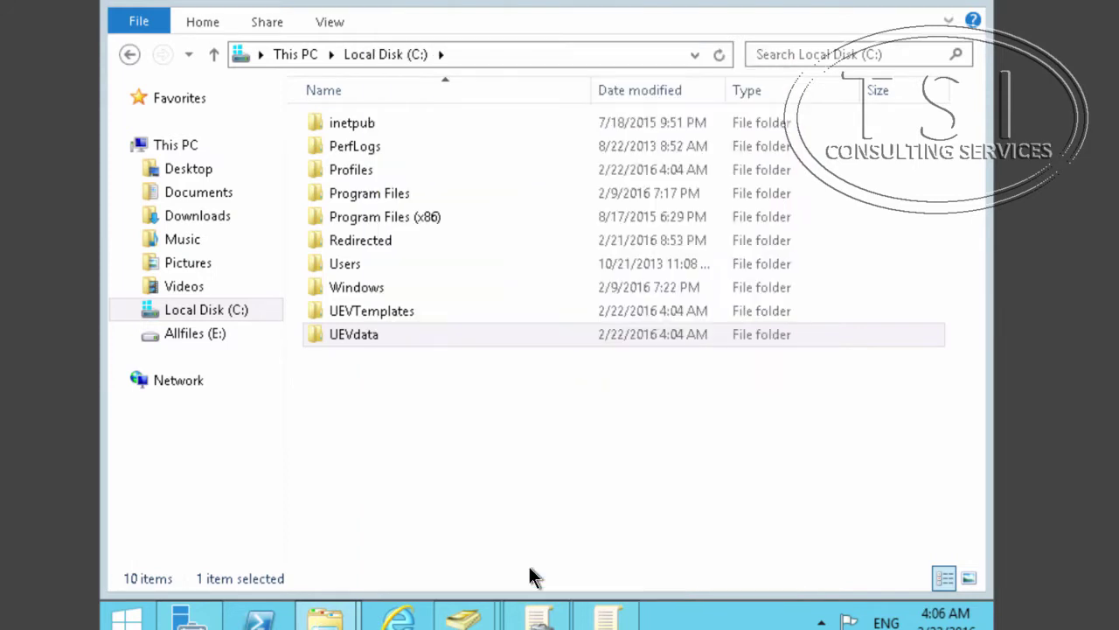
# Step: Open UEVTemplates' security permissions for editing and search for a group named 'domain'
pyautogui.click(363, 310)
pyautogui.rightClick(363, 310)
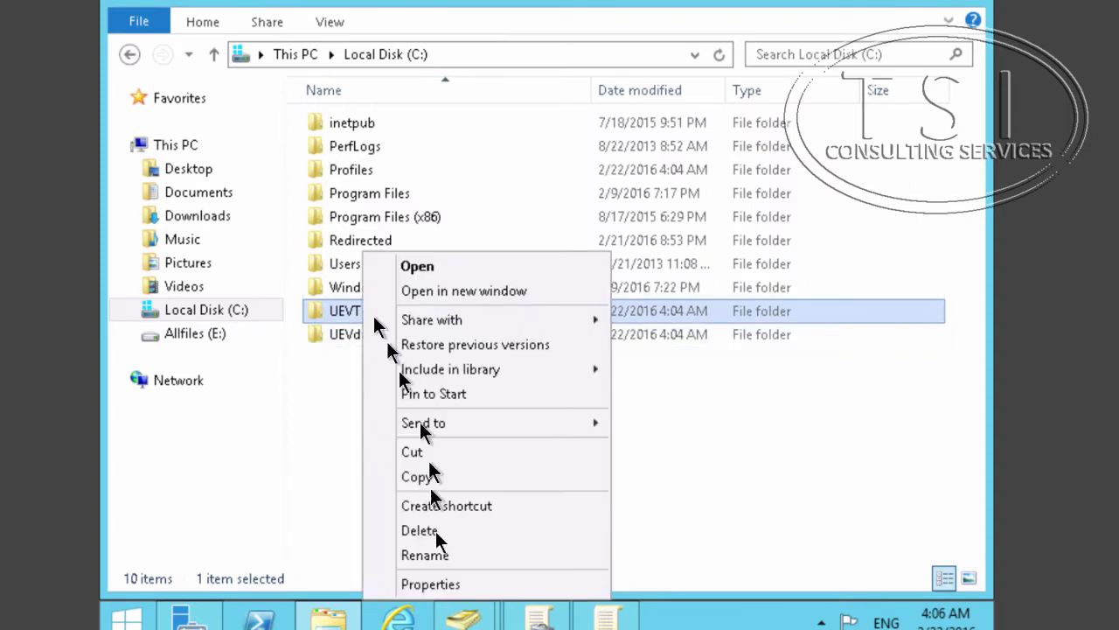
pyautogui.click(451, 582)
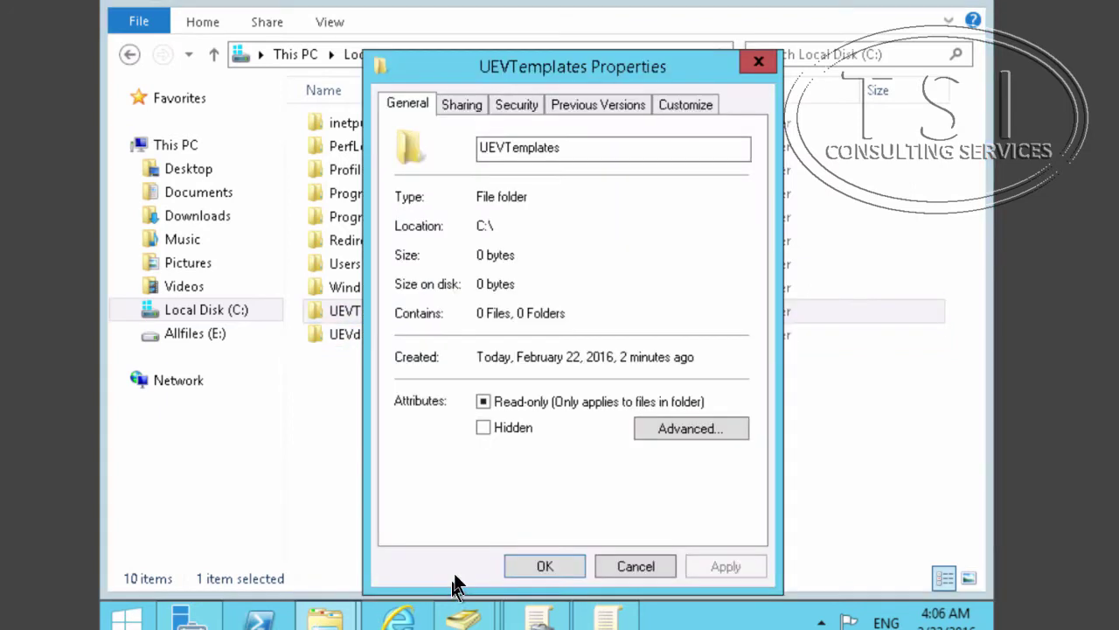
pyautogui.click(514, 105)
pyautogui.click(697, 291)
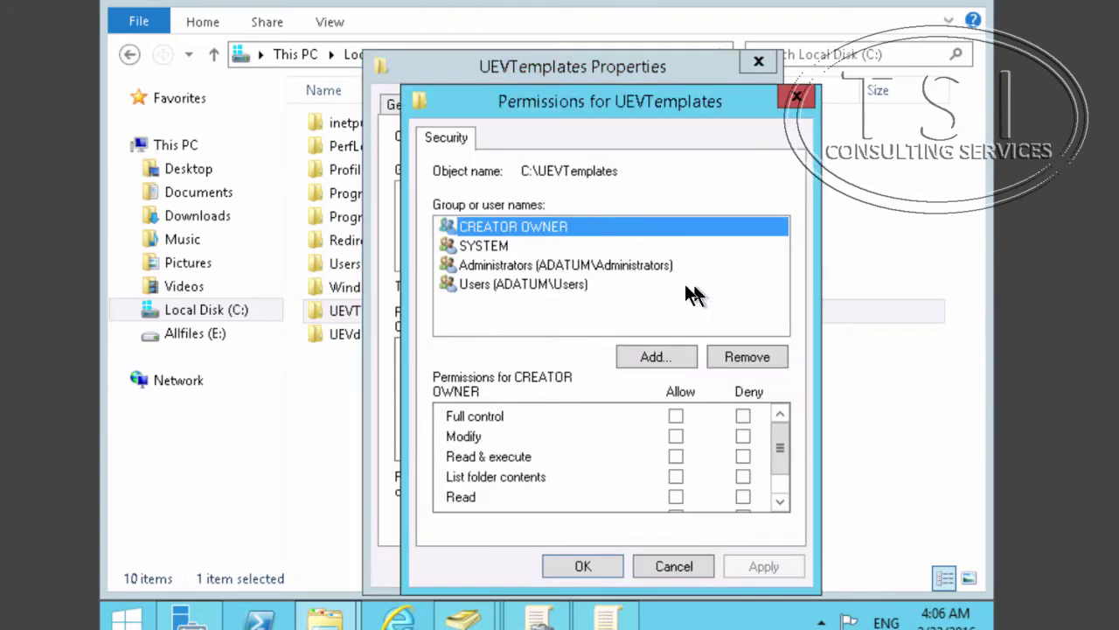
pyautogui.click(637, 353)
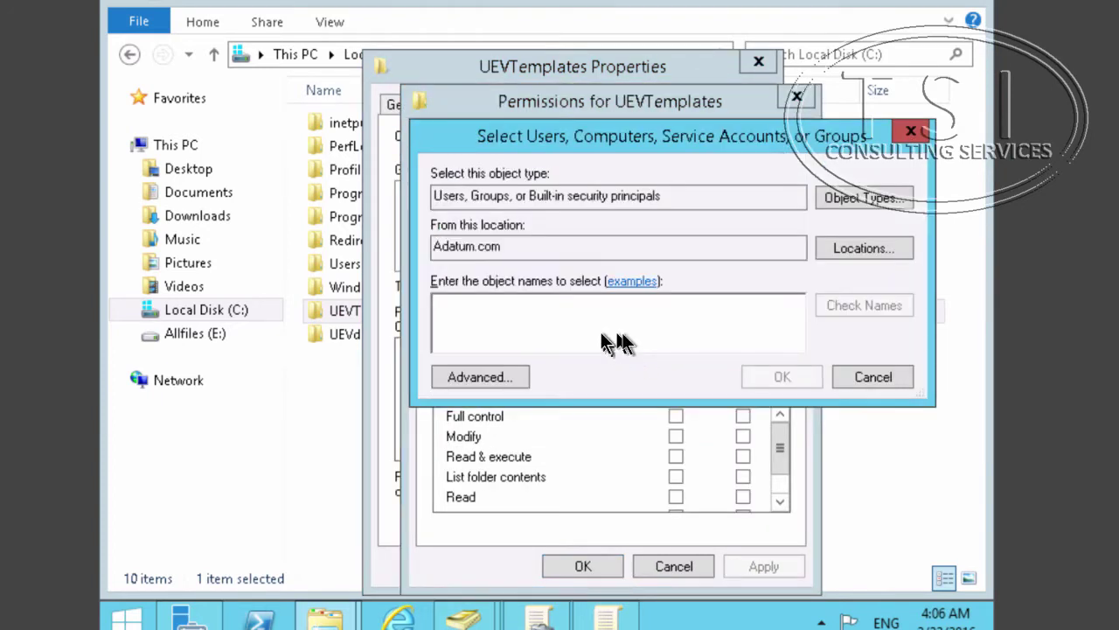
pyautogui.write('domain')
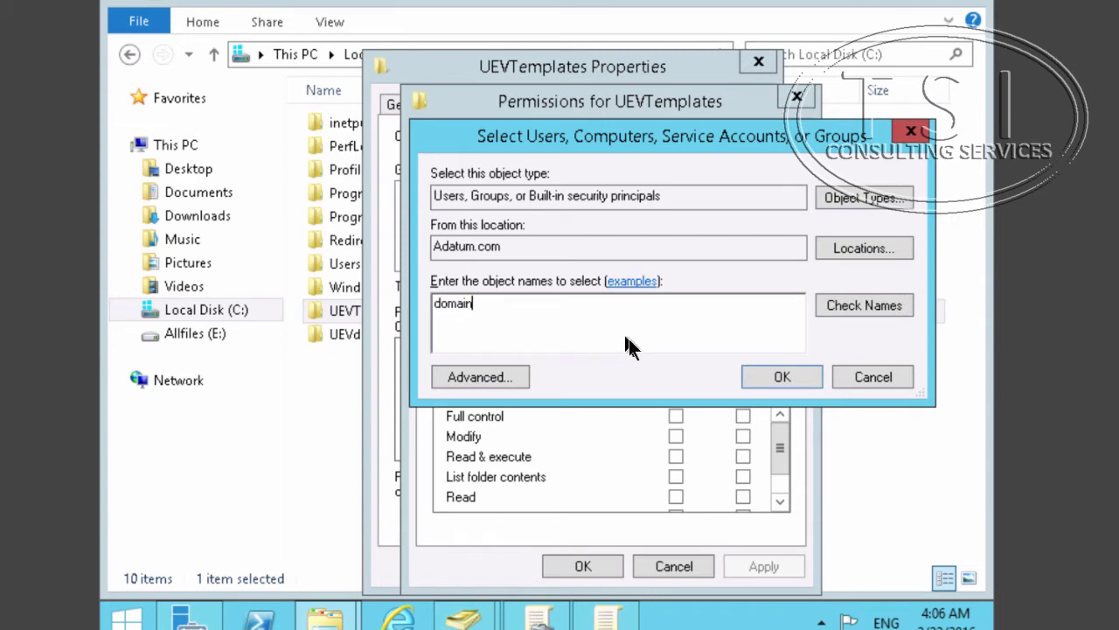
# Step: Add Domain Users to UEVTemplates' permissions with Full control and save
pyautogui.click(830, 305)
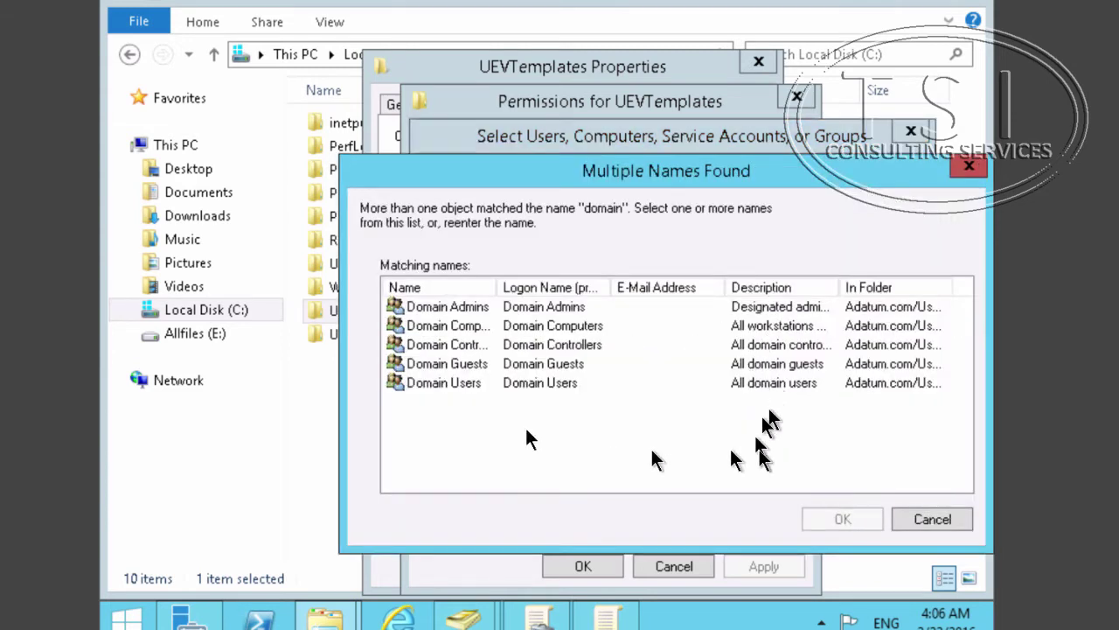
pyautogui.click(460, 381)
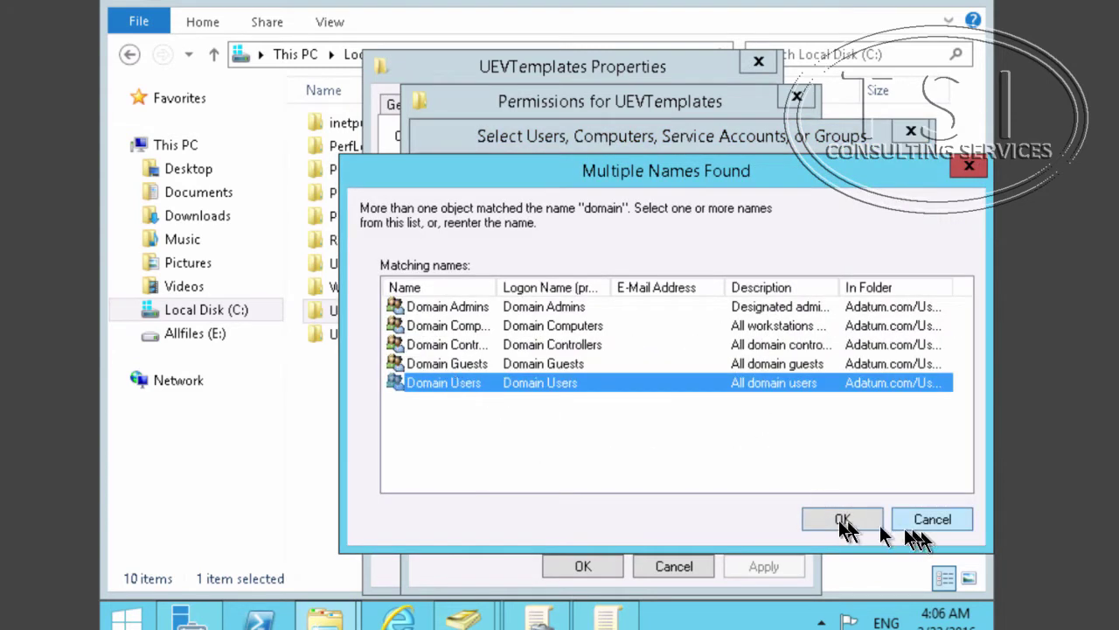
pyautogui.click(842, 520)
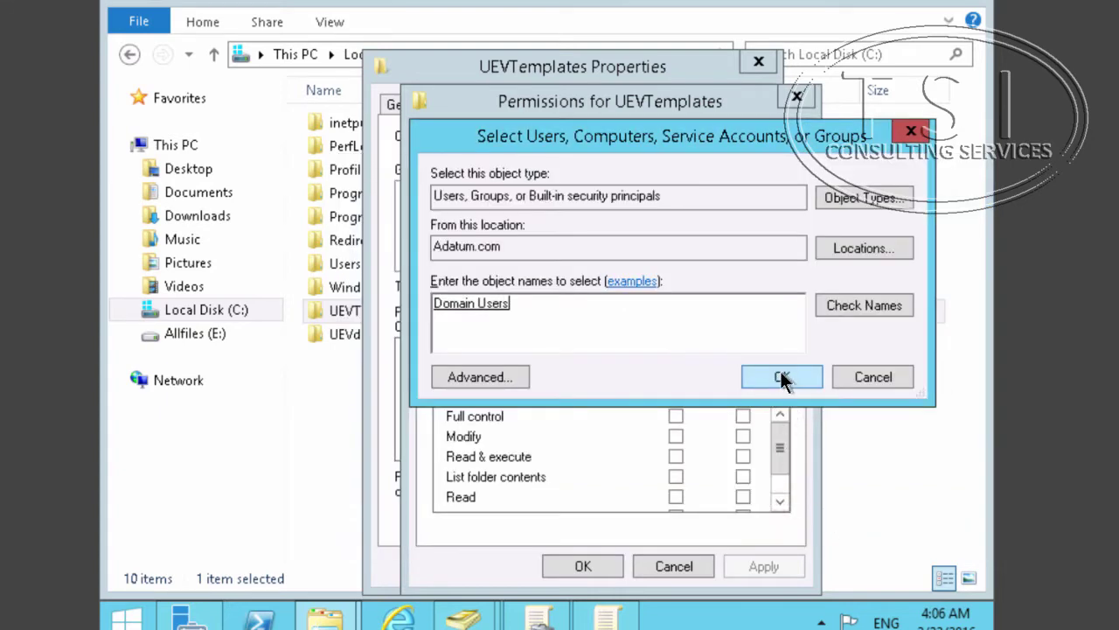
pyautogui.click(780, 377)
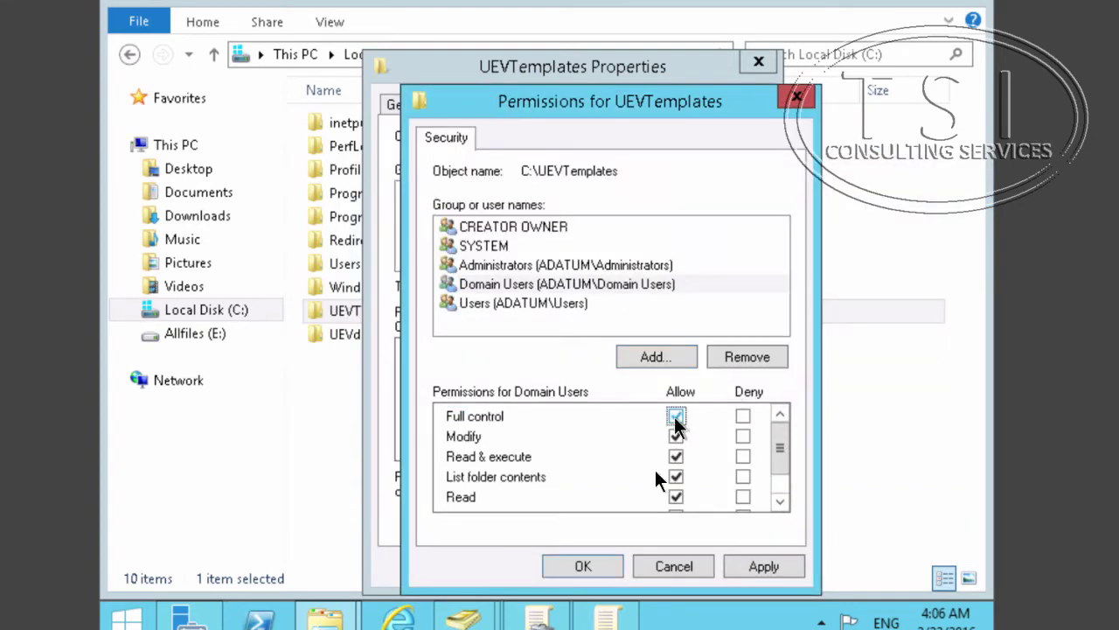
pyautogui.click(582, 567)
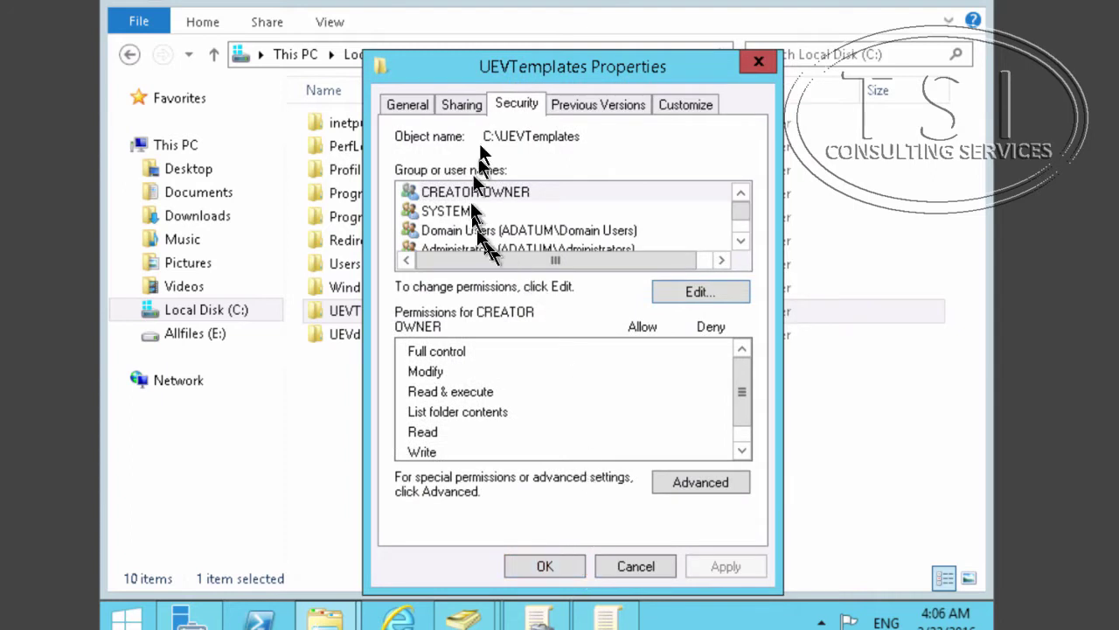
pyautogui.click(457, 107)
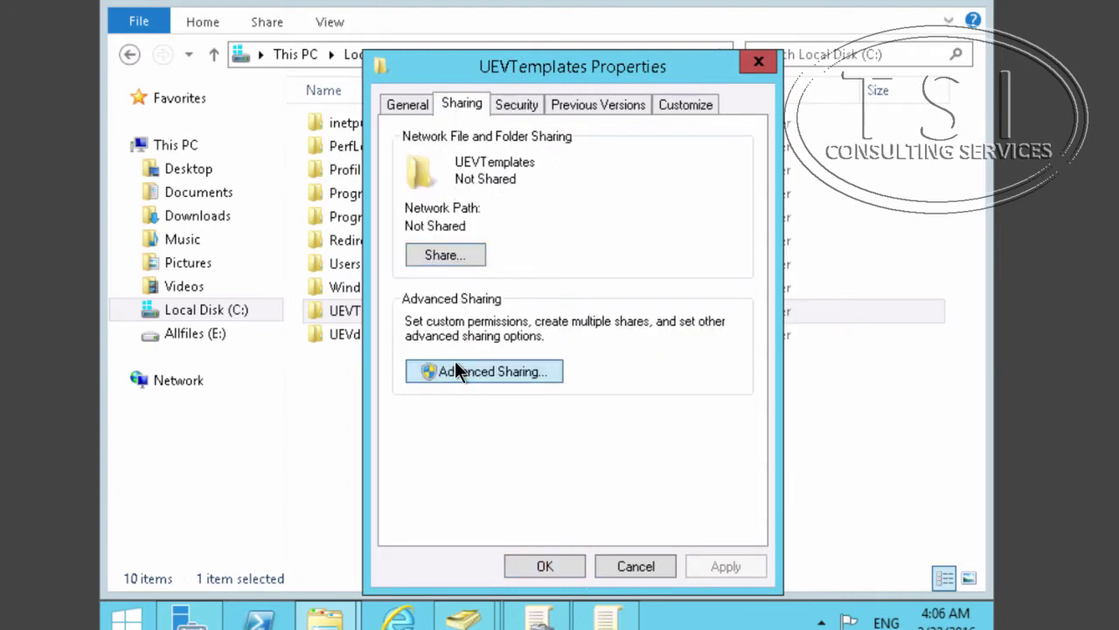
# Step: Enable Share this folder for UEVTemplates with Everyone at Full Control, then close its properties
pyautogui.click(455, 371)
pyautogui.click(434, 145)
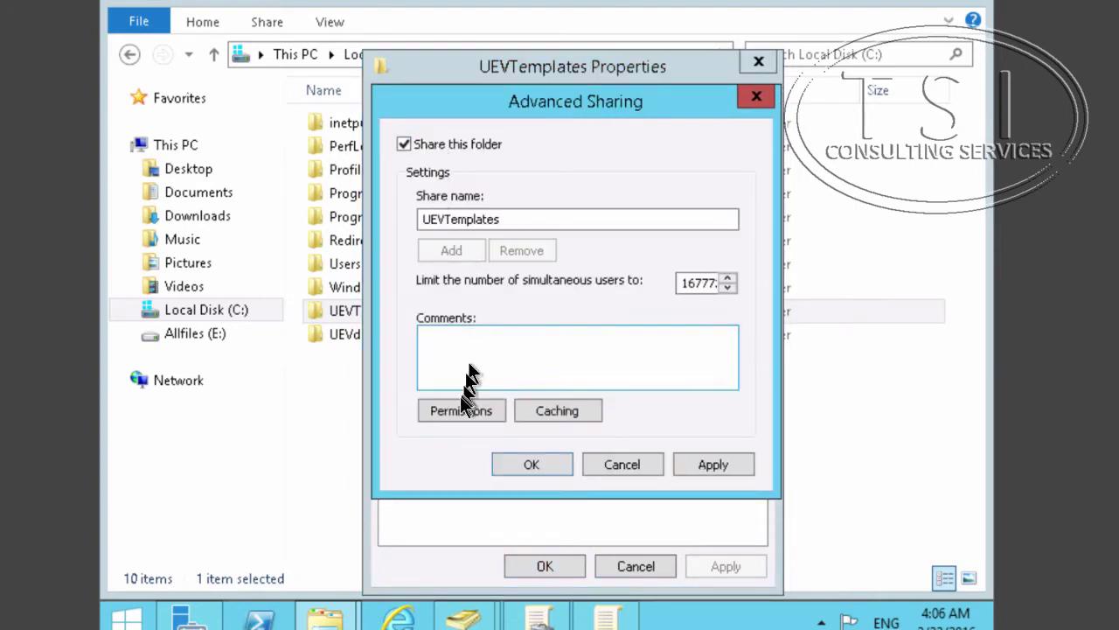
pyautogui.click(459, 404)
pyautogui.click(664, 372)
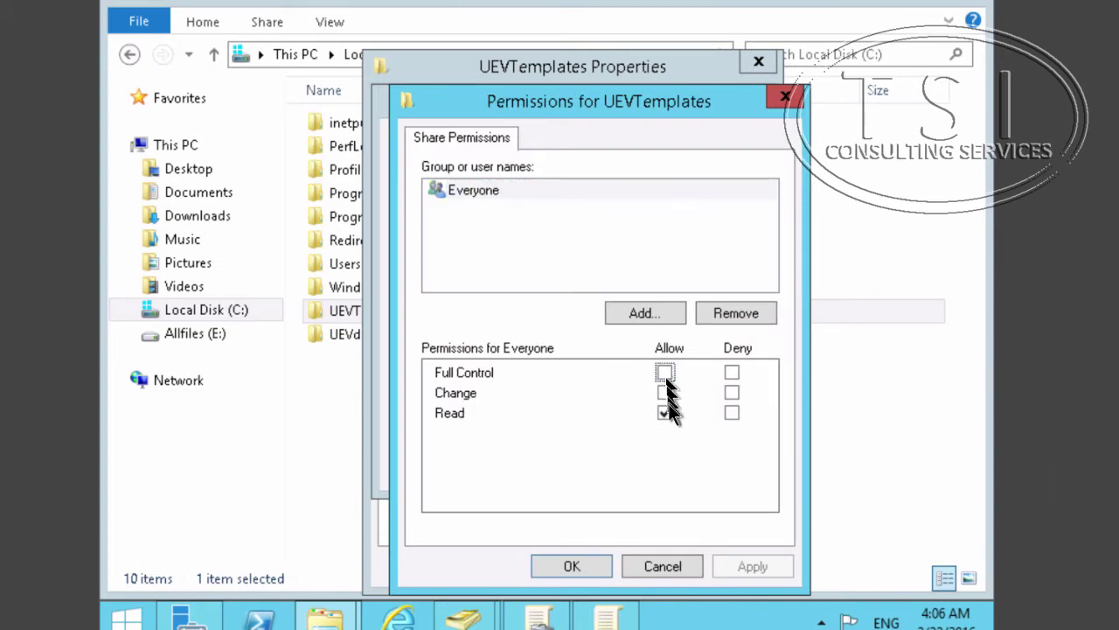
pyautogui.click(665, 373)
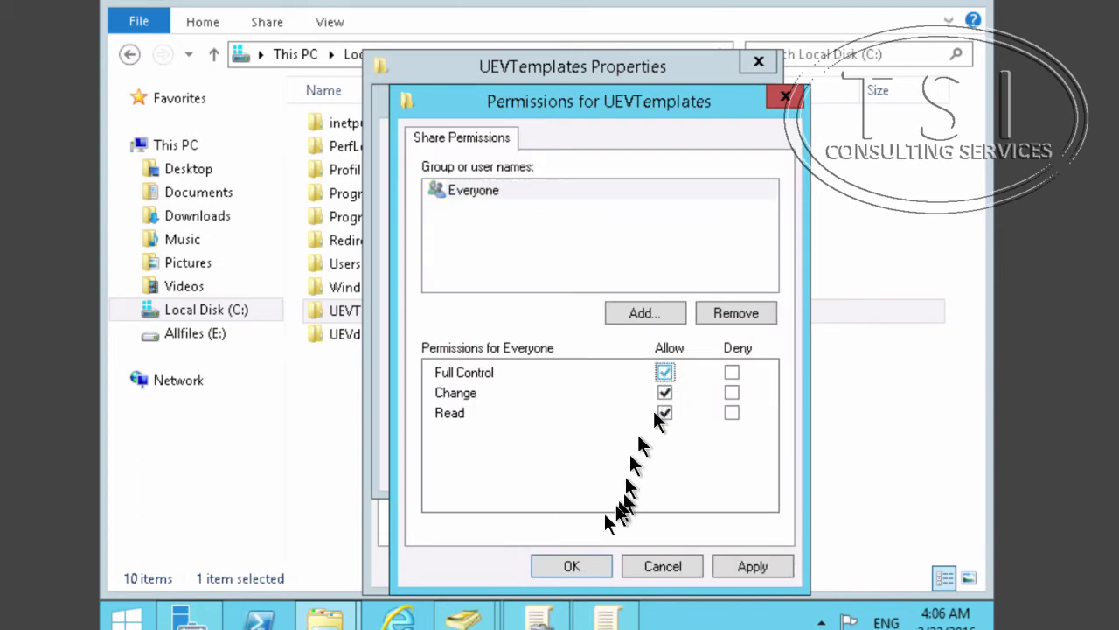
pyautogui.click(570, 567)
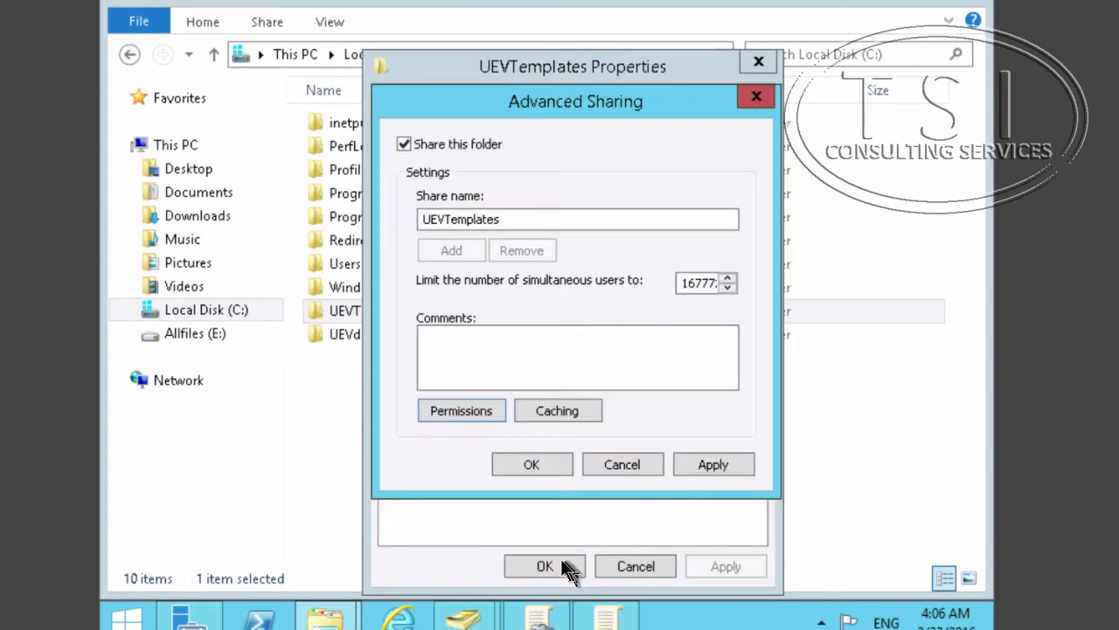
pyautogui.click(516, 464)
pyautogui.click(542, 567)
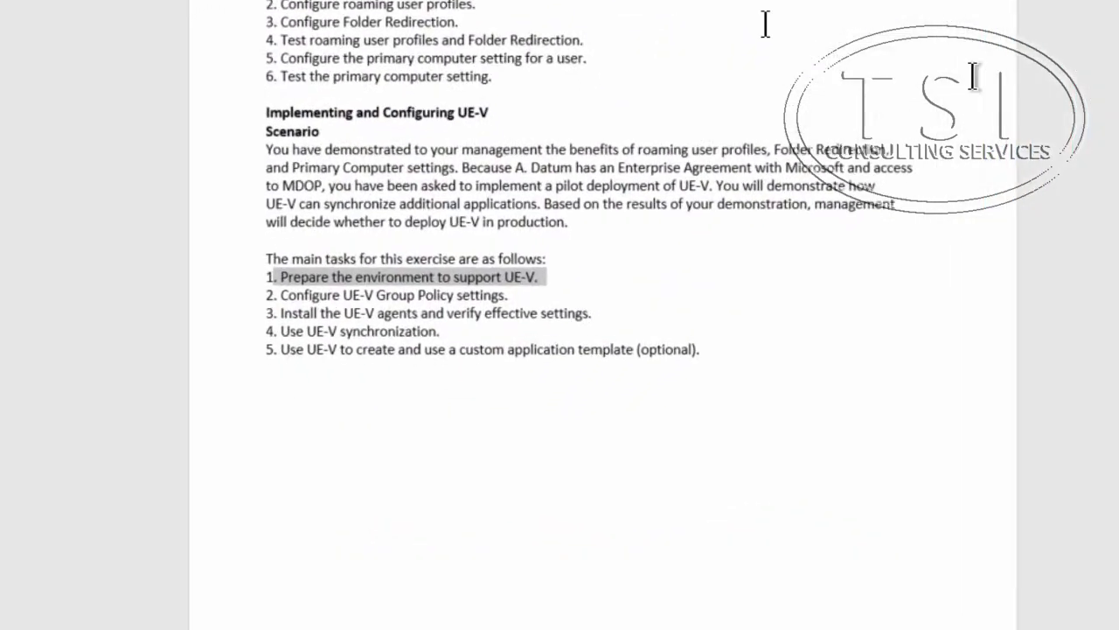
# Step: Highlight task 2, 'Configure UE-V Group Policy settings', in the lab document
pyautogui.moveTo(262, 240); pyautogui.dragTo(544, 240)
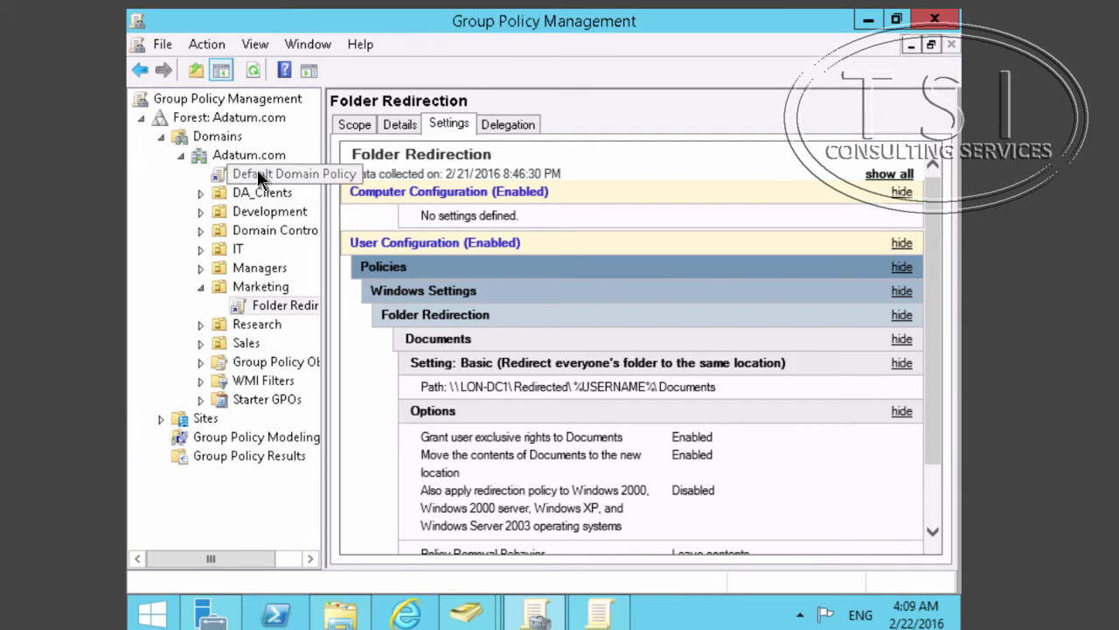
# Step: Edit the Default Domain Policy and expand User Configuration > Policies > Administrative Templates > Windows Components
pyautogui.rightClick(257, 174)
pyautogui.click(295, 181)
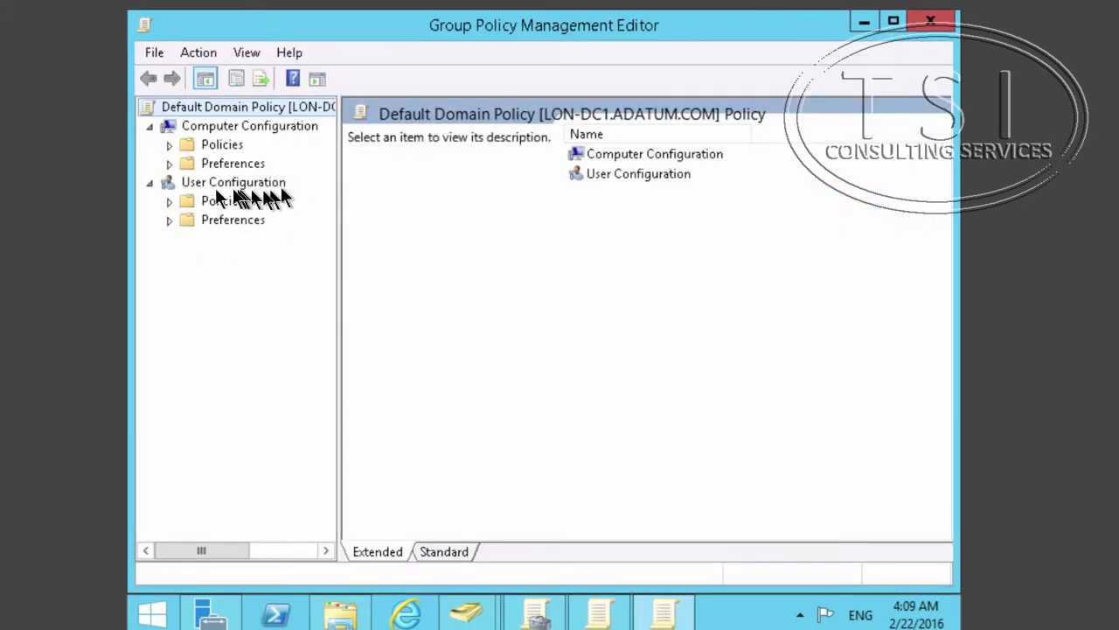
pyautogui.click(169, 201)
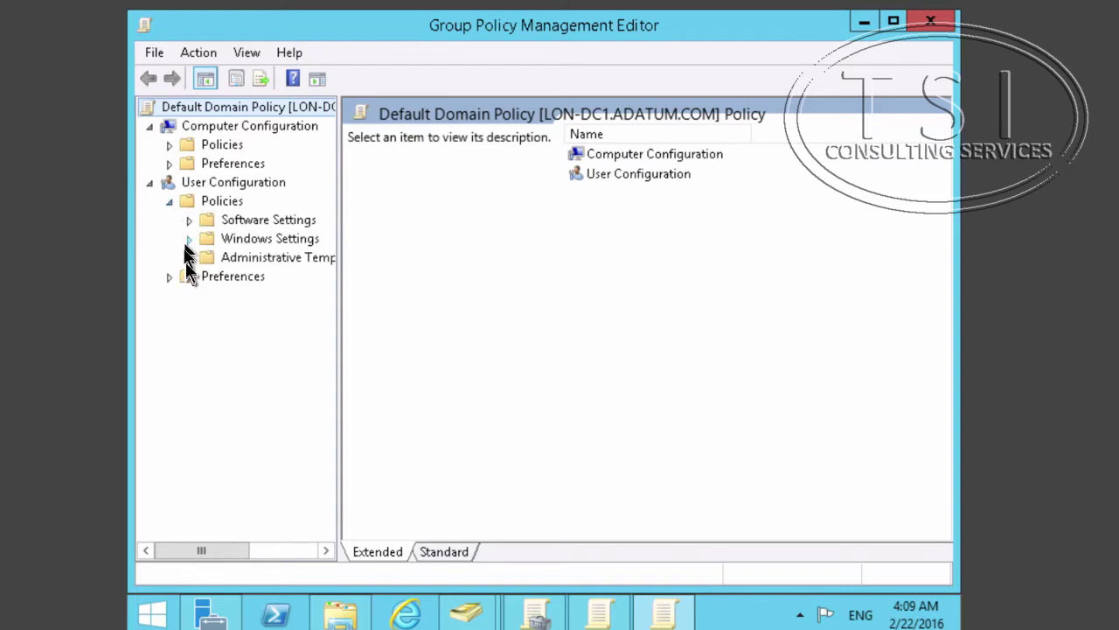
pyautogui.click(188, 257)
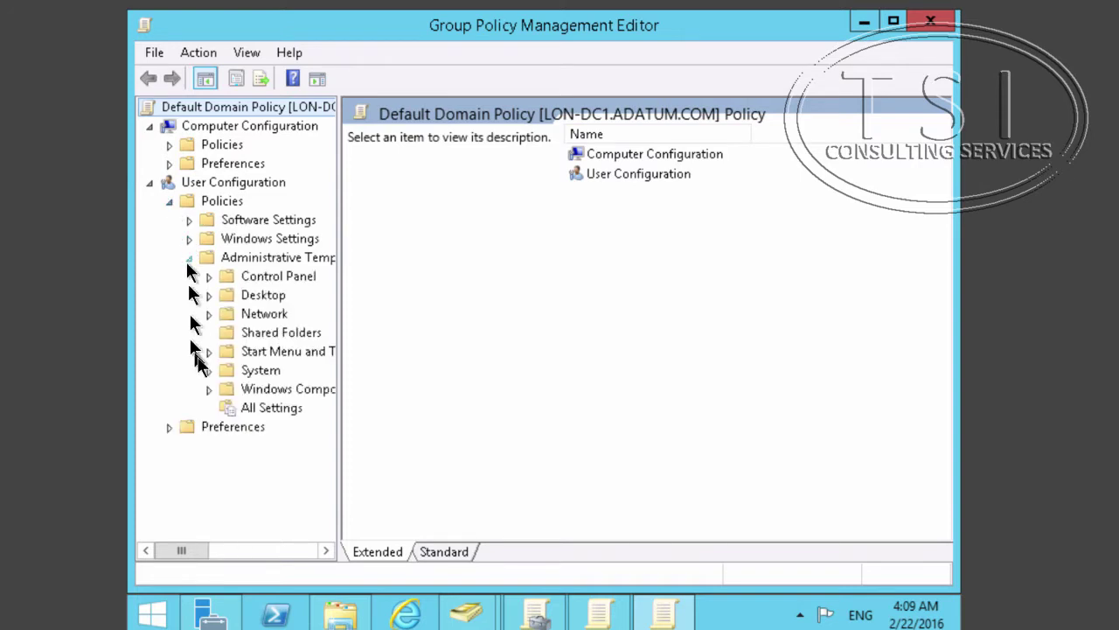
pyautogui.click(208, 389)
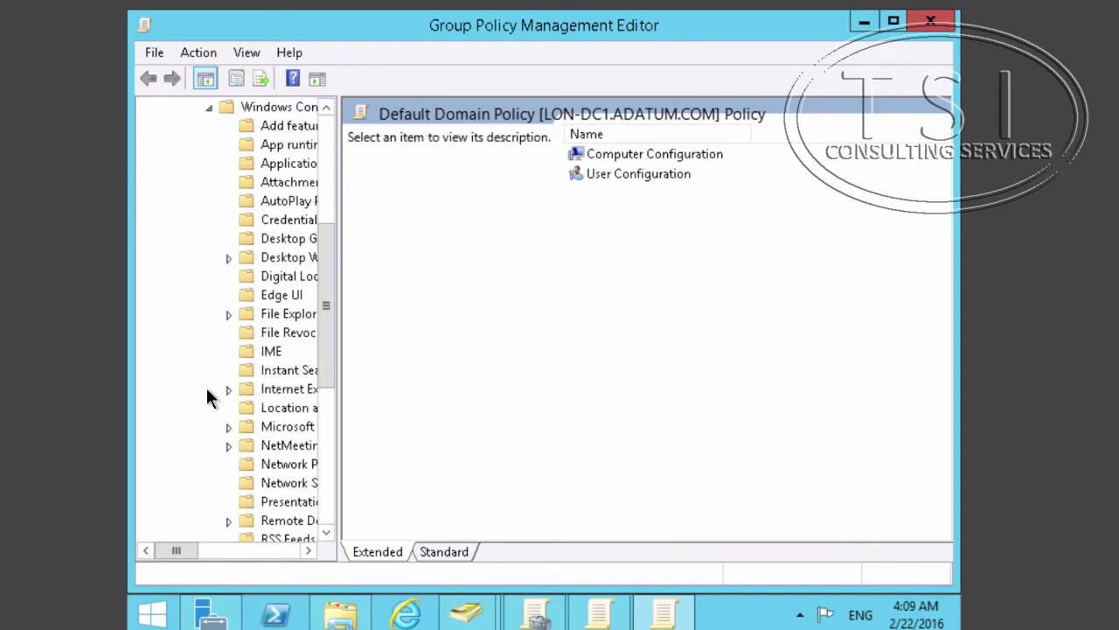
pyautogui.scroll(-6, 305, 404)
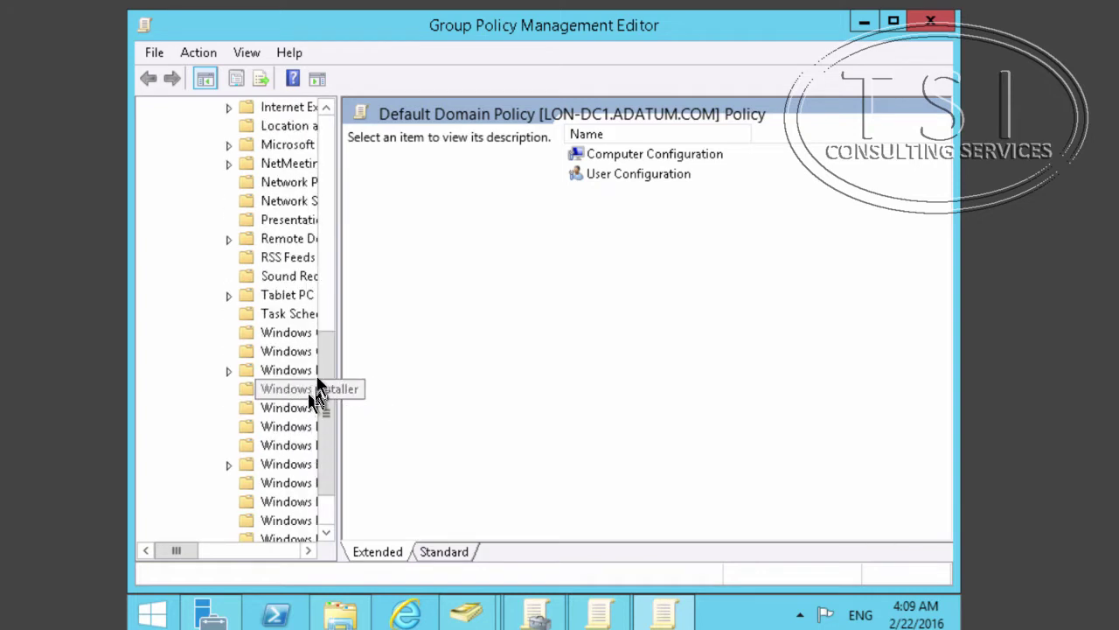
pyautogui.scroll(-1, 330, 444)
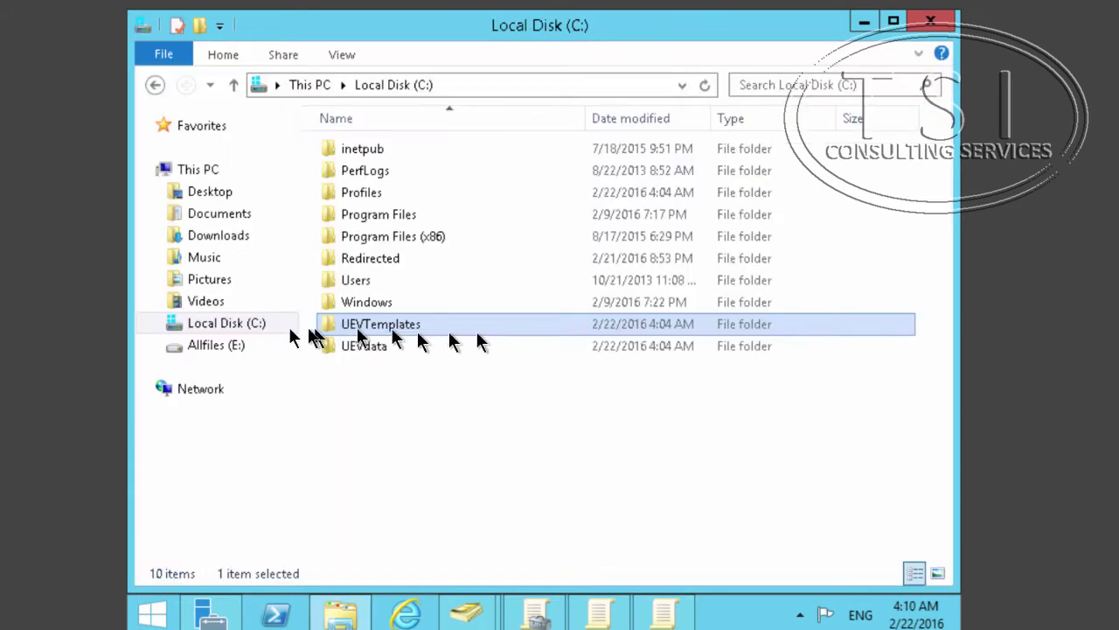
# Step: Go to E:\Labfiles\Mod03 and copy UserExperienceVirtualization.admx and UserExperienceVirtualization.adml
pyautogui.click(219, 342)
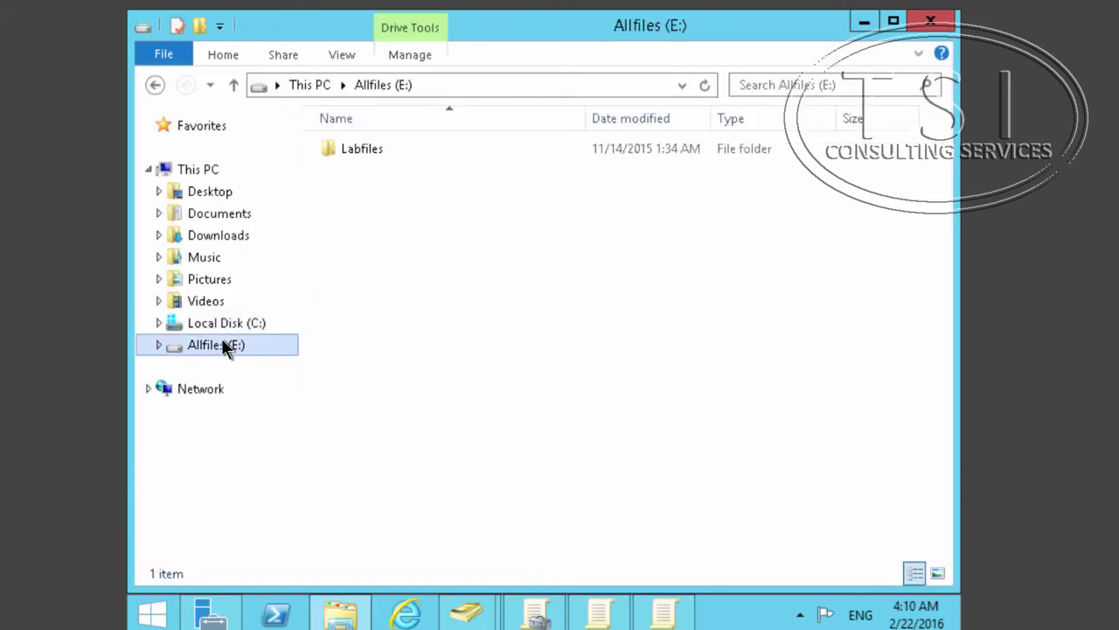
pyautogui.doubleClick(359, 148)
pyautogui.doubleClick(367, 170)
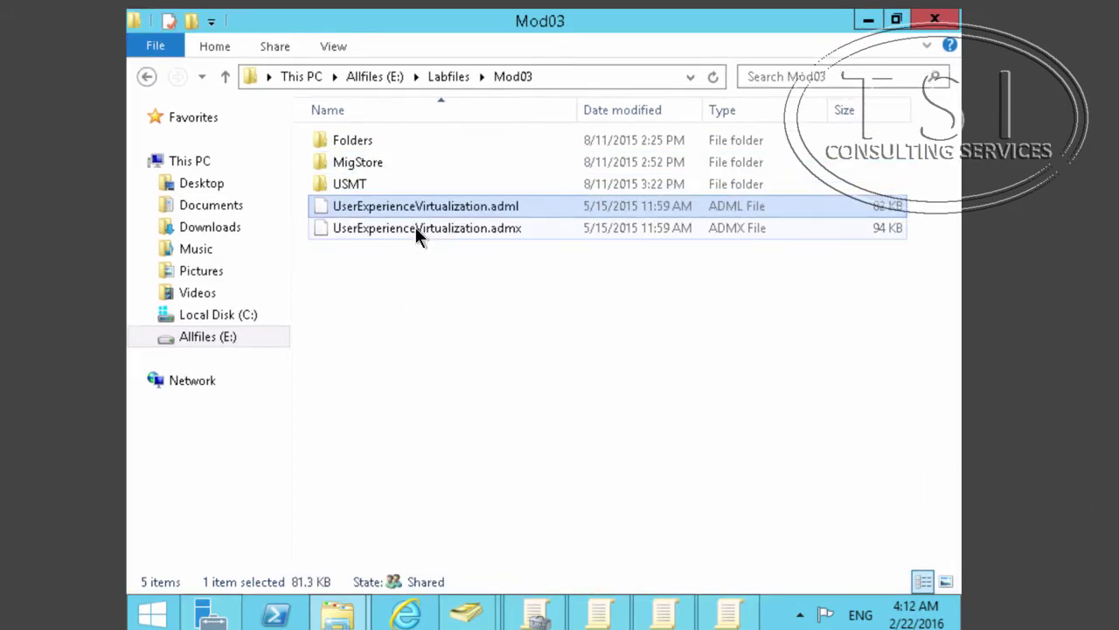
pyautogui.click(415, 229)
pyautogui.keyDown('ctrl'); pyautogui.click(433, 209); pyautogui.keyUp('ctrl')
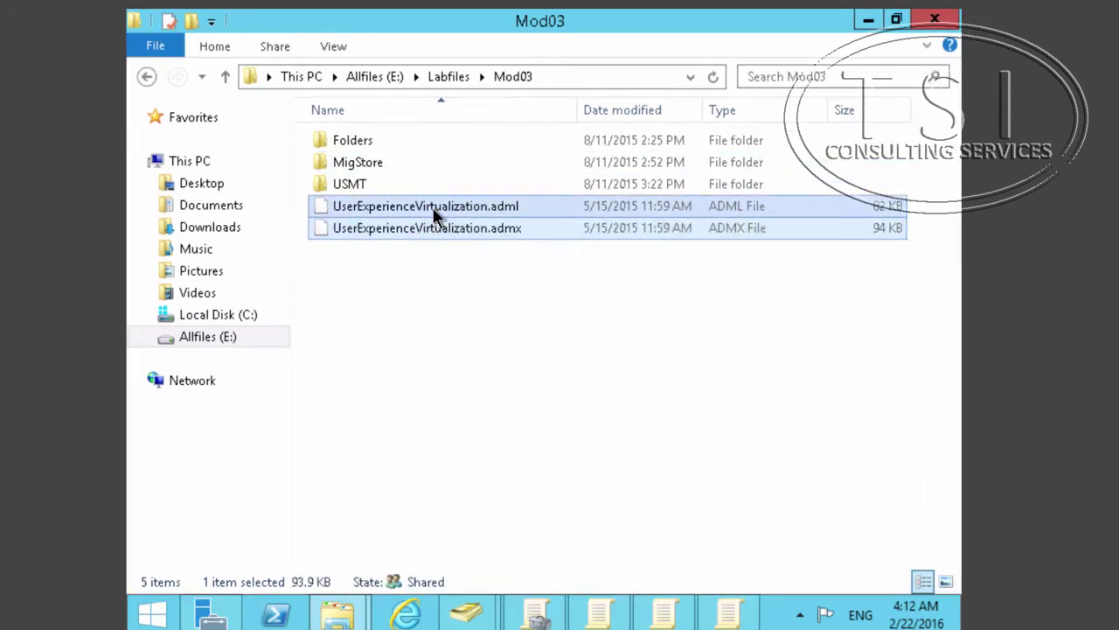
pyautogui.rightClick(433, 210)
pyautogui.click(481, 300)
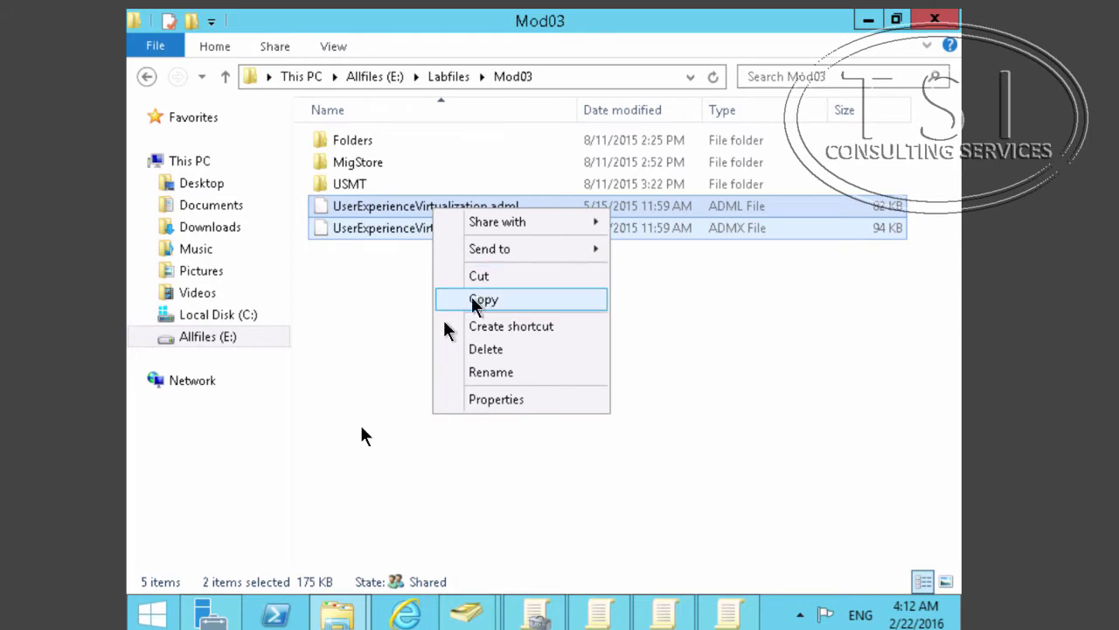
# Step: Paste both UserExperienceVirtualization template files into C:\Windows\PolicyDefinitions
pyautogui.moveTo(338, 612)
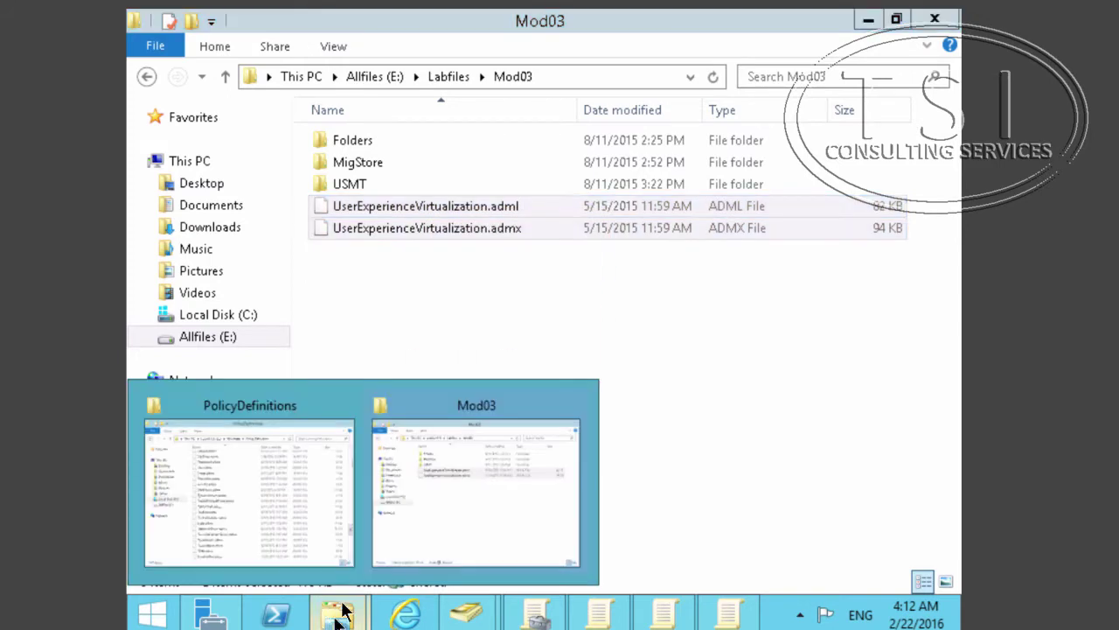
pyautogui.click(300, 537)
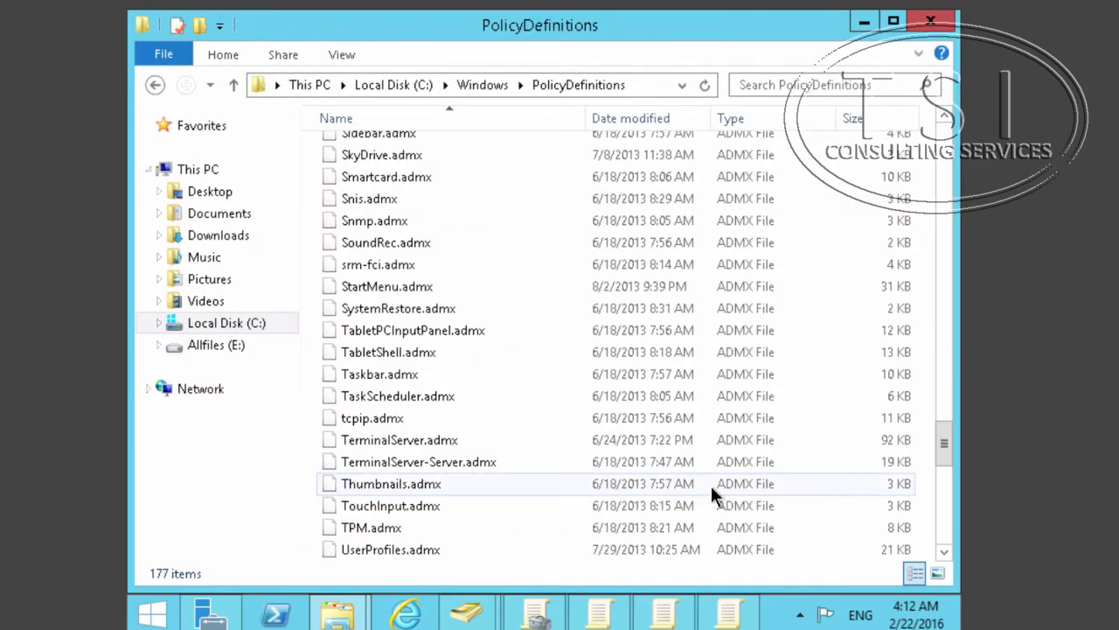
pyautogui.hotkey('ctrl', 'v')
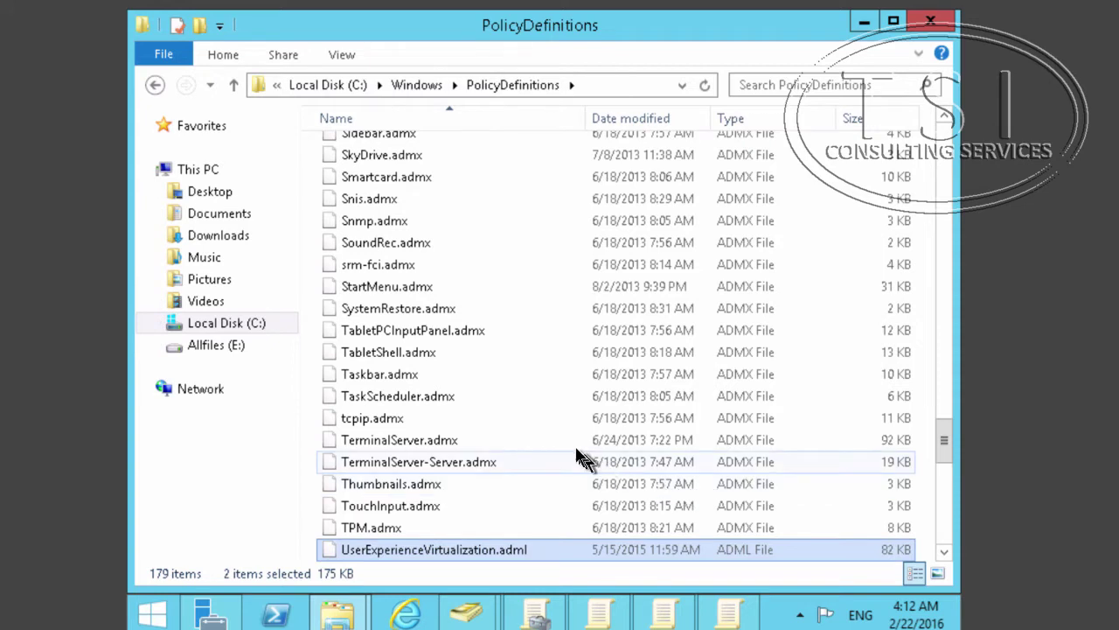
pyautogui.scroll(-2, 572, 457)
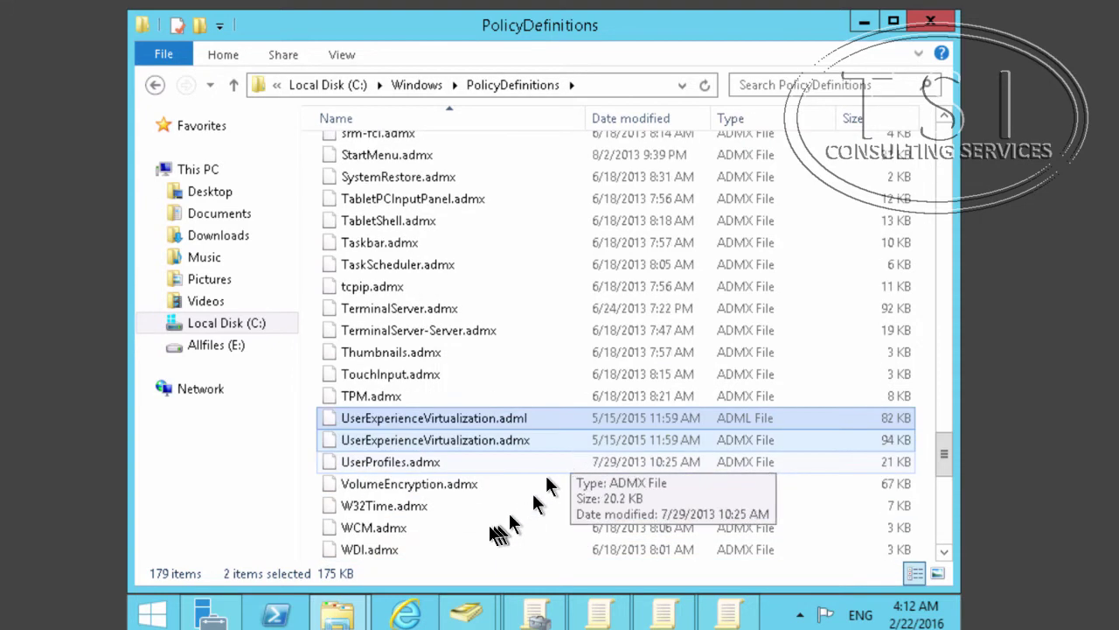
# Step: Move UserExperienceVirtualization.adml from PolicyDefinitions into its en-US subfolder
pyautogui.rightClick(508, 420)
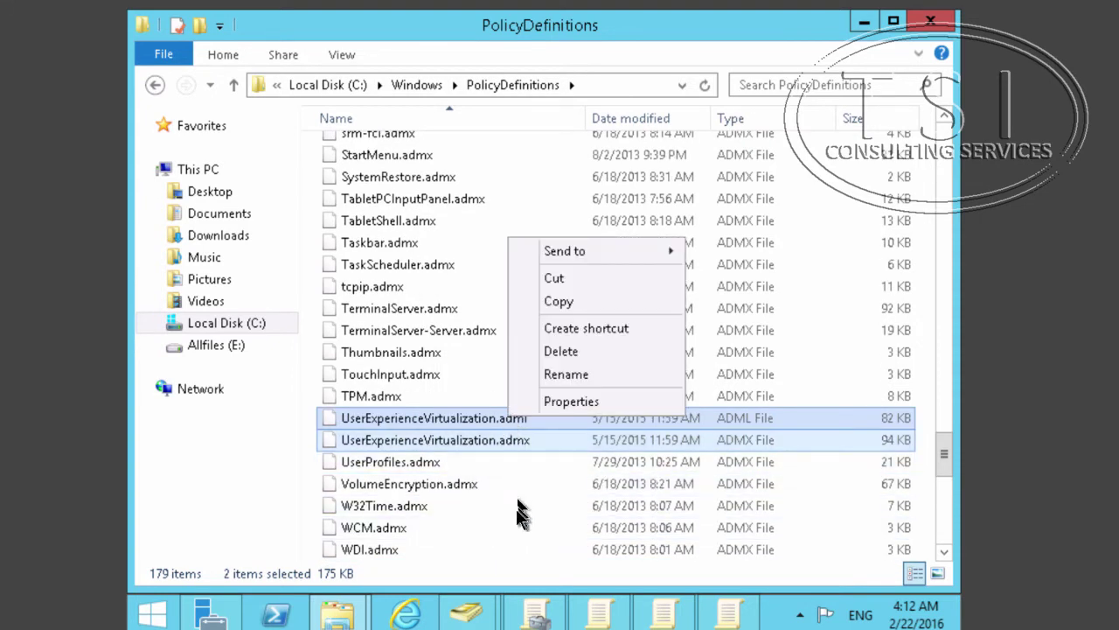
pyautogui.click(516, 507)
pyautogui.click(516, 505)
pyautogui.rightClick(516, 411)
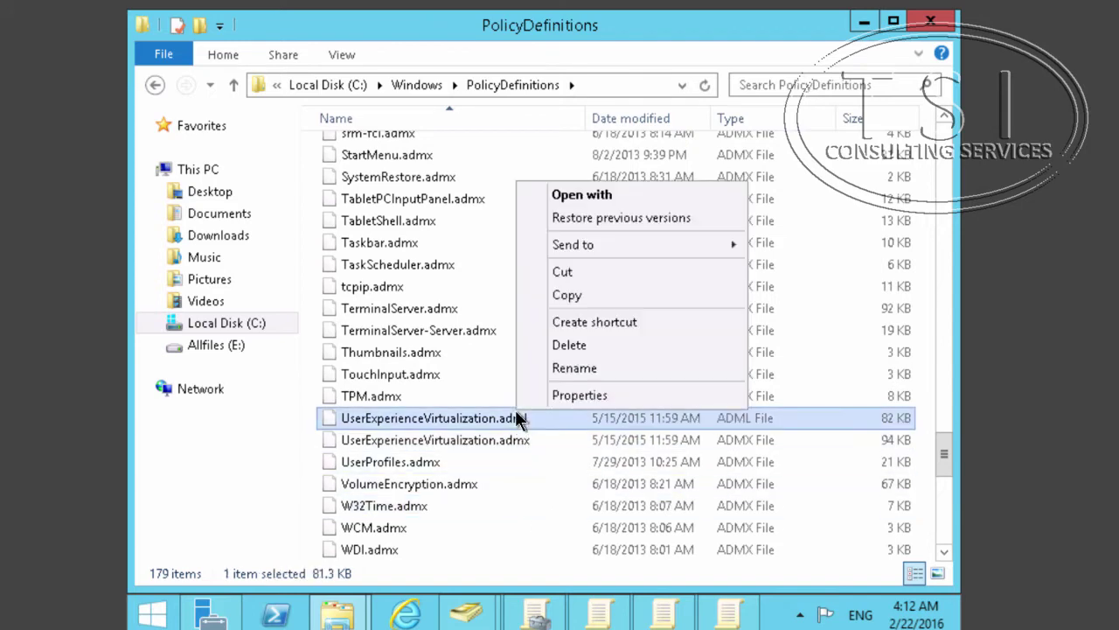
pyautogui.click(562, 272)
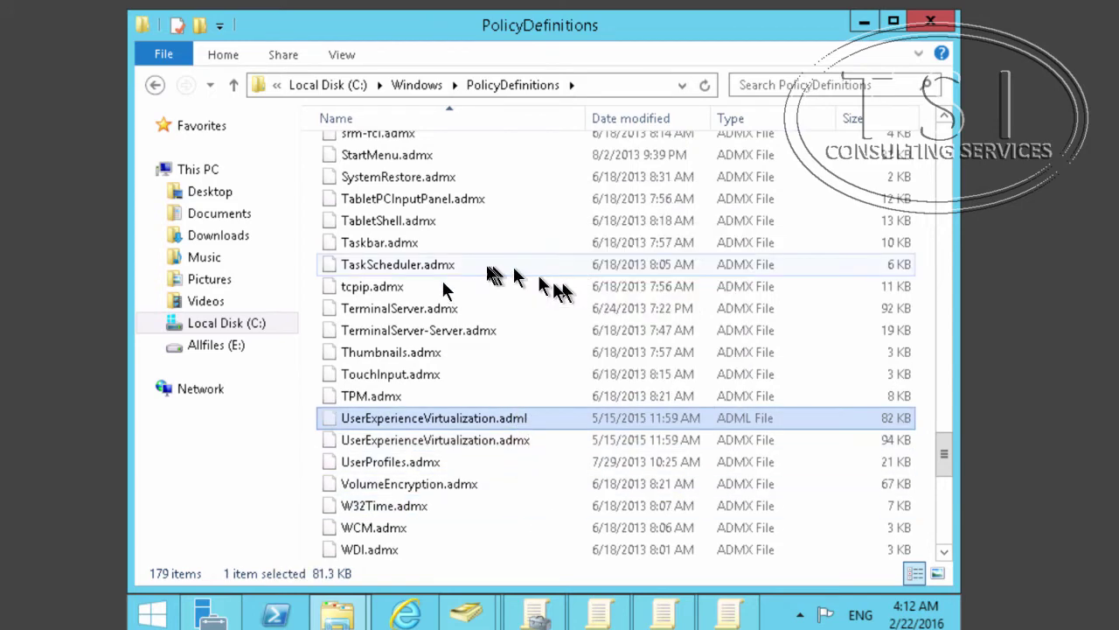
pyautogui.scroll(15, 428, 289)
pyautogui.scroll(20, 440, 249)
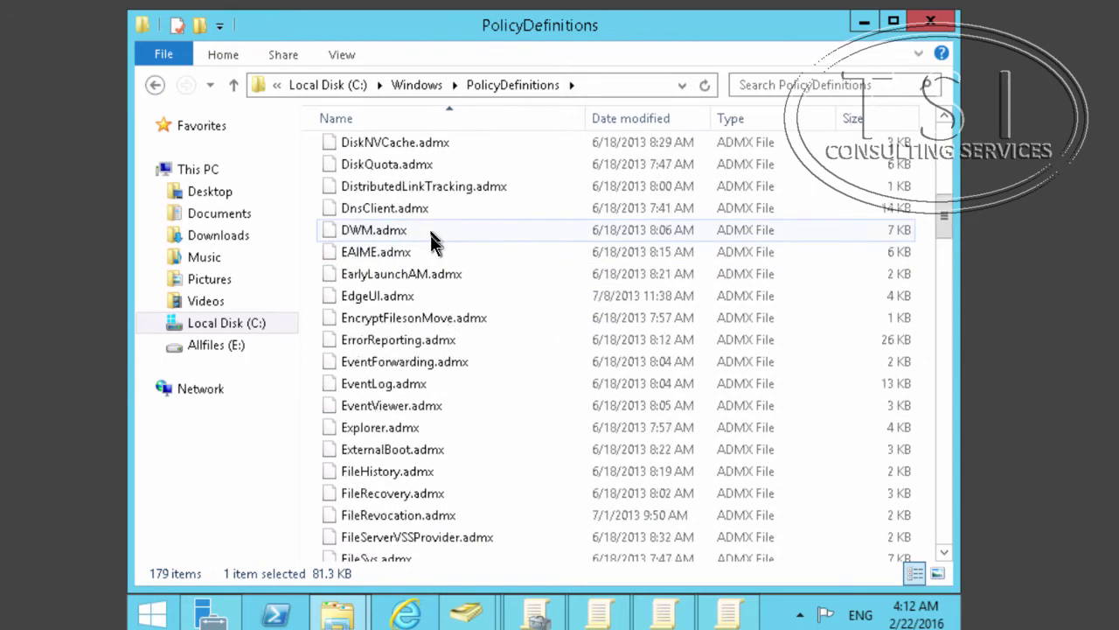
pyautogui.doubleClick(379, 145)
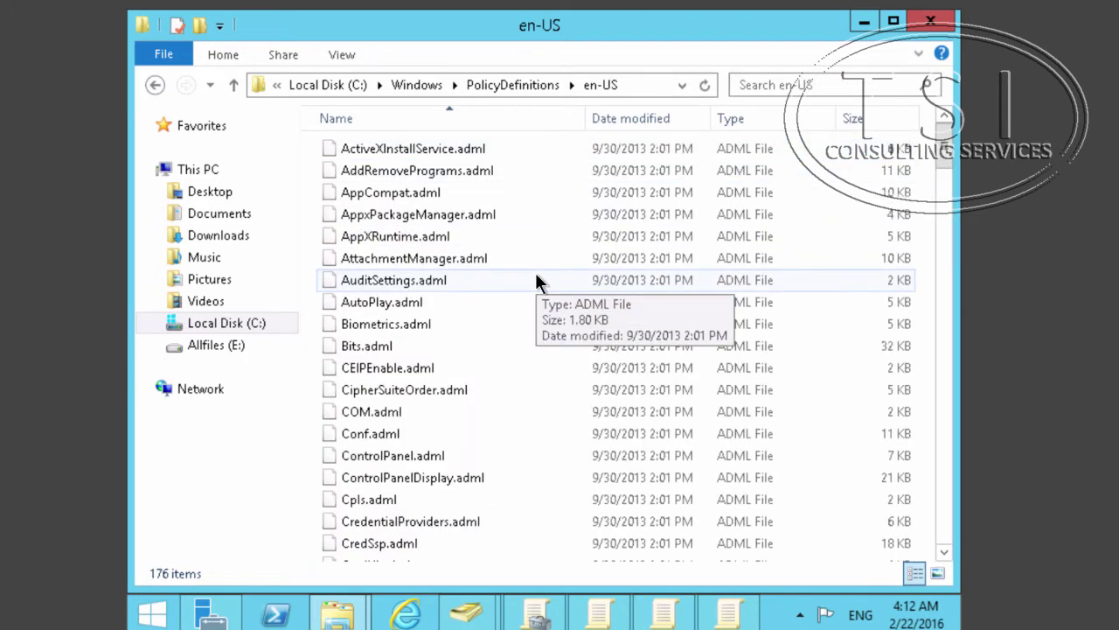
pyautogui.hotkey('ctrl', 'v')
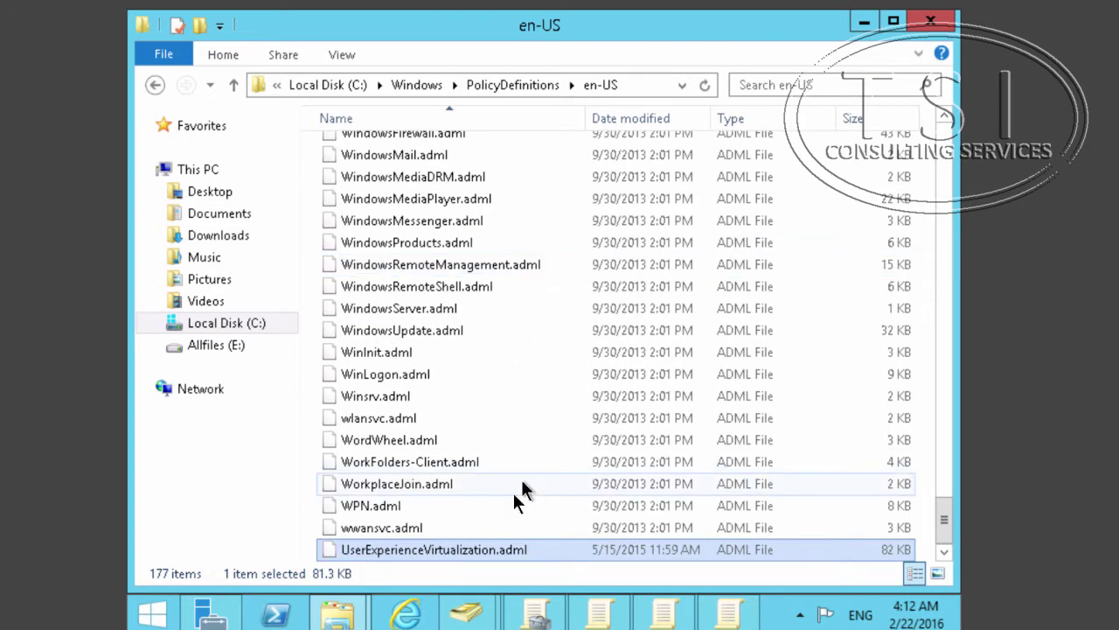
# Step: Select the UE-V GPO, dismiss the link warning, and open it in Group Policy Management Editor
pyautogui.moveTo(544, 619)
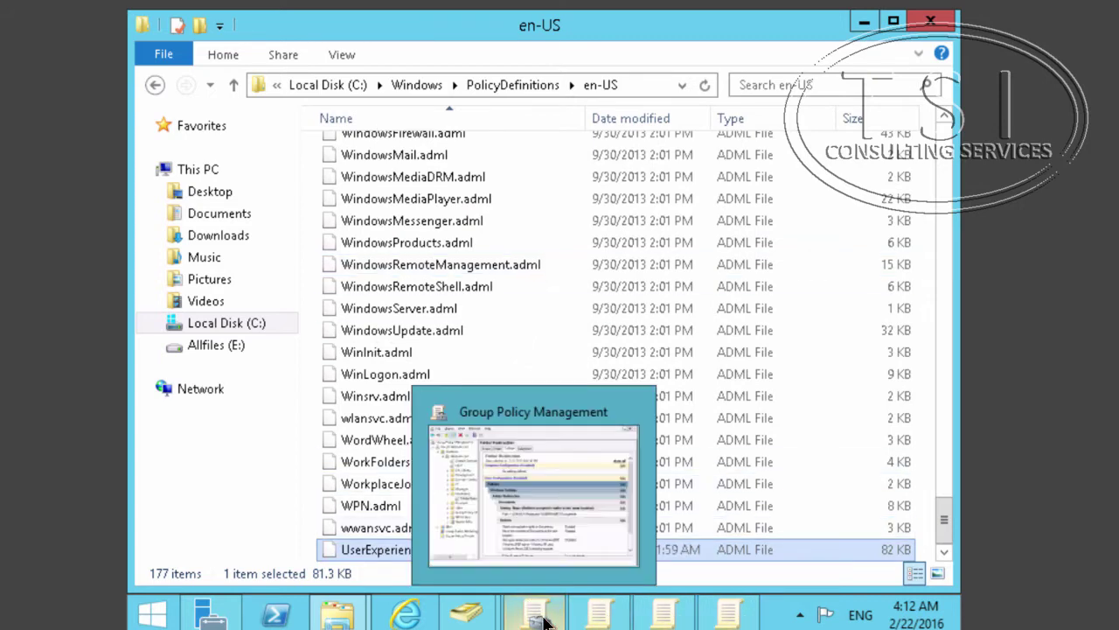
pyautogui.click(542, 619)
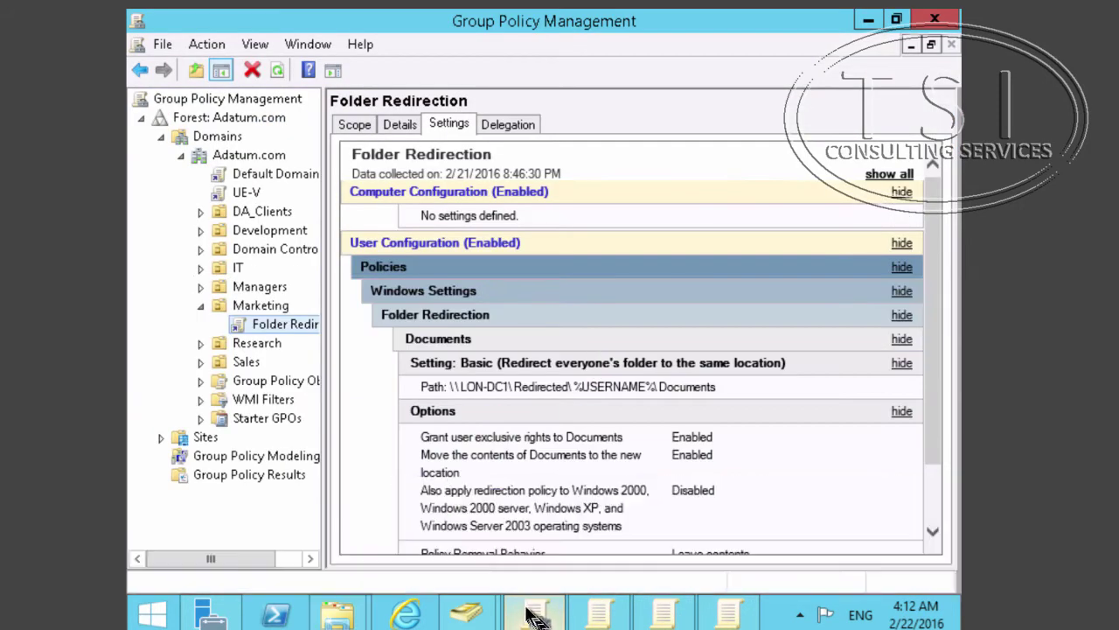
pyautogui.click(245, 193)
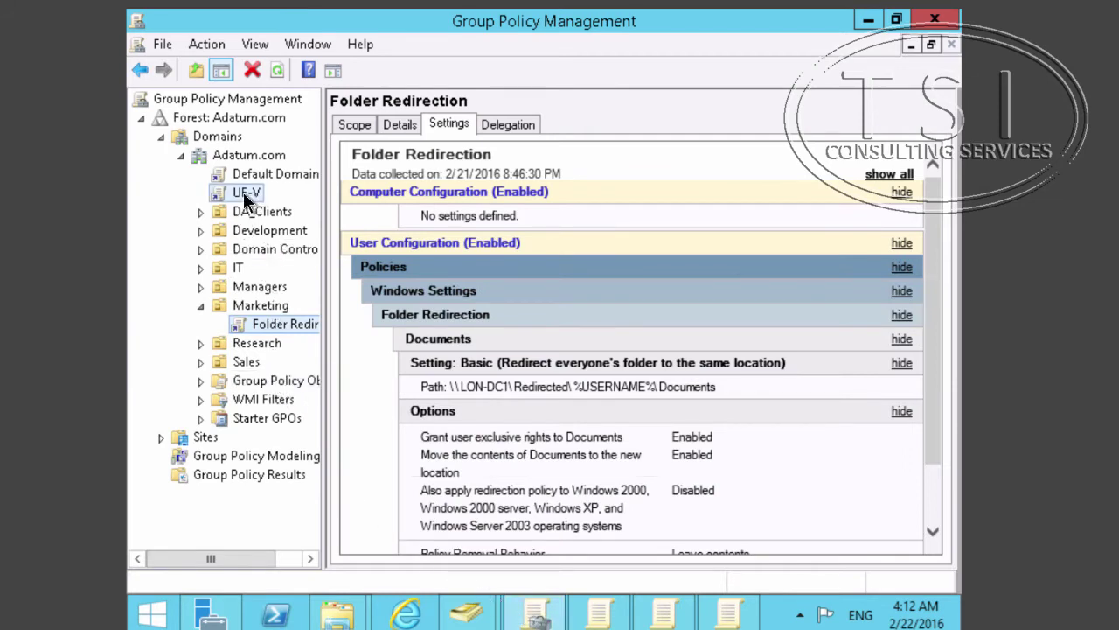
pyautogui.click(694, 353)
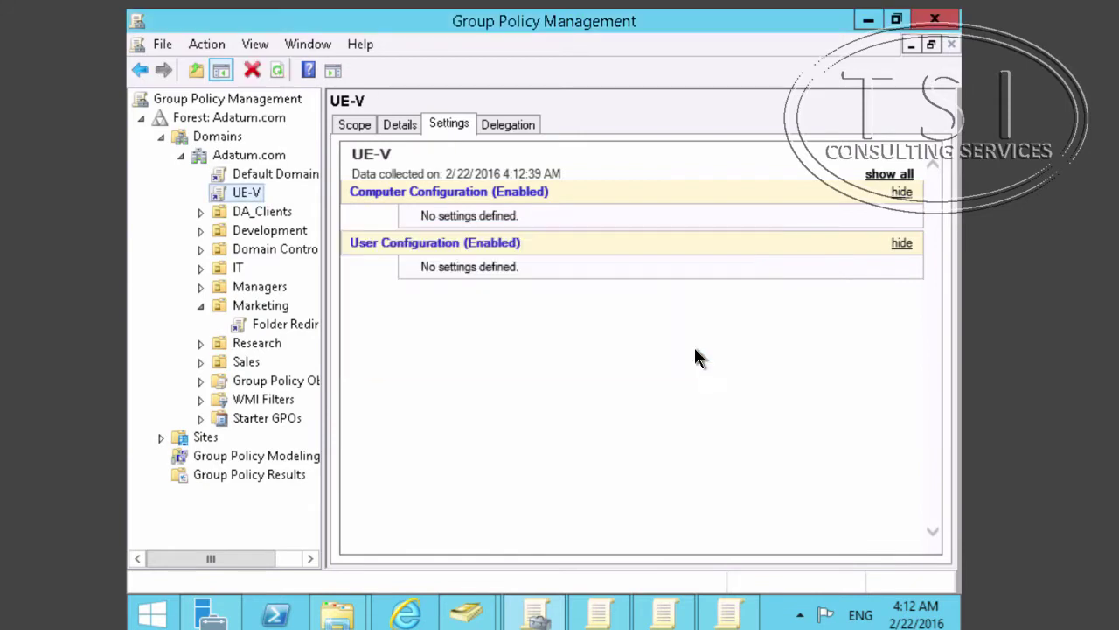
pyautogui.rightClick(238, 194)
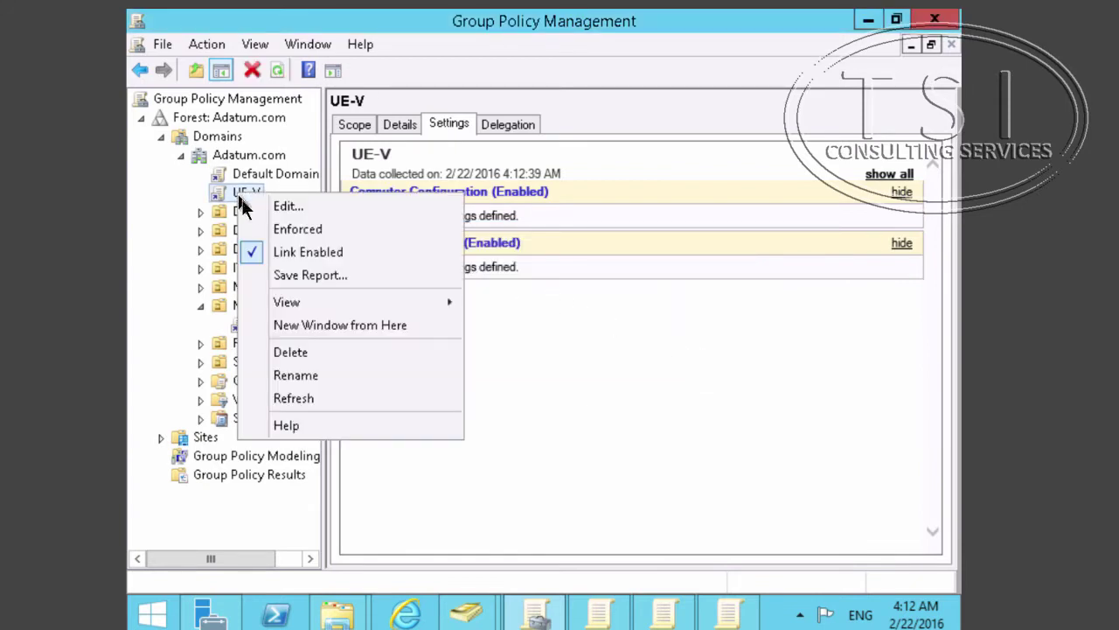
pyautogui.click(265, 204)
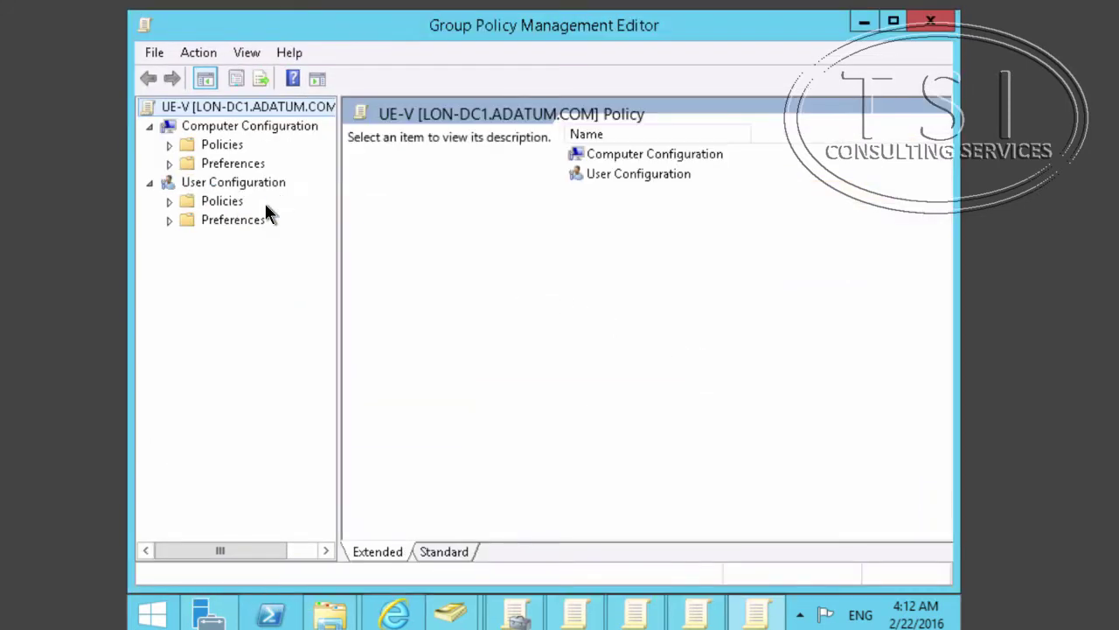
# Step: Expand User Configuration > Policies > Administrative Templates > Windows Components in the UE-V GPO
pyautogui.click(168, 201)
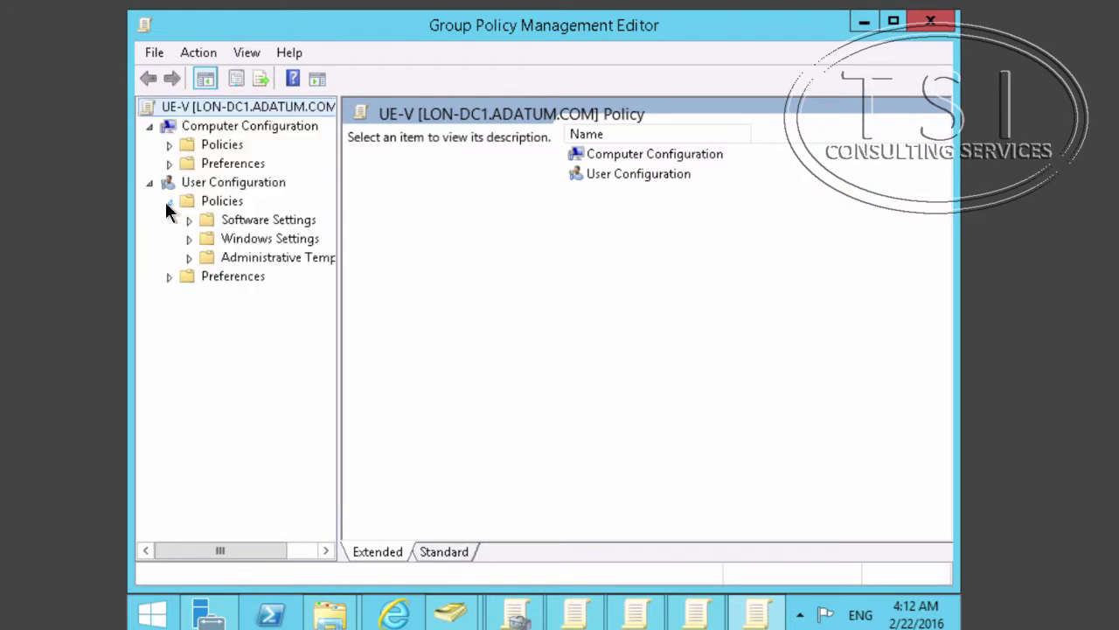
pyautogui.click(189, 257)
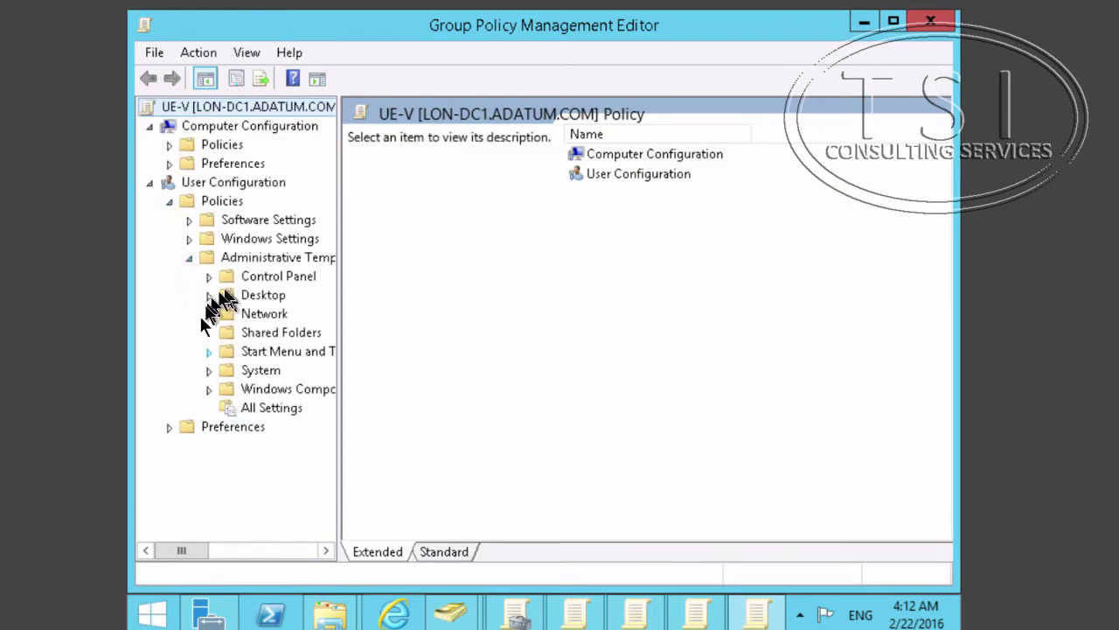
pyautogui.click(208, 389)
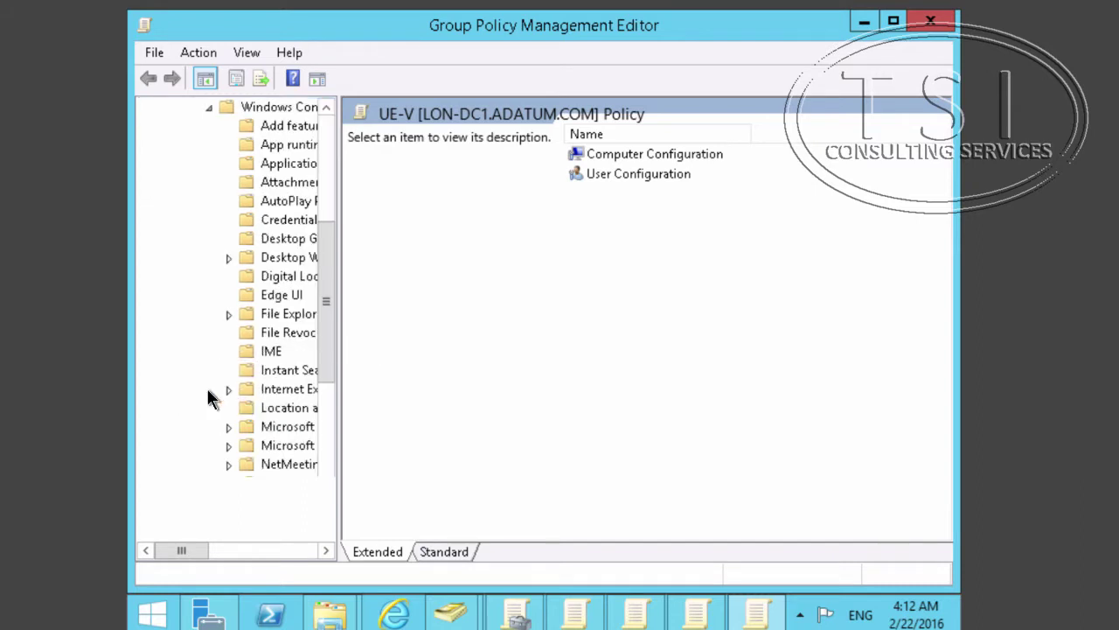
pyautogui.scroll(-3, 332, 418)
pyautogui.scroll(-2, 332, 418)
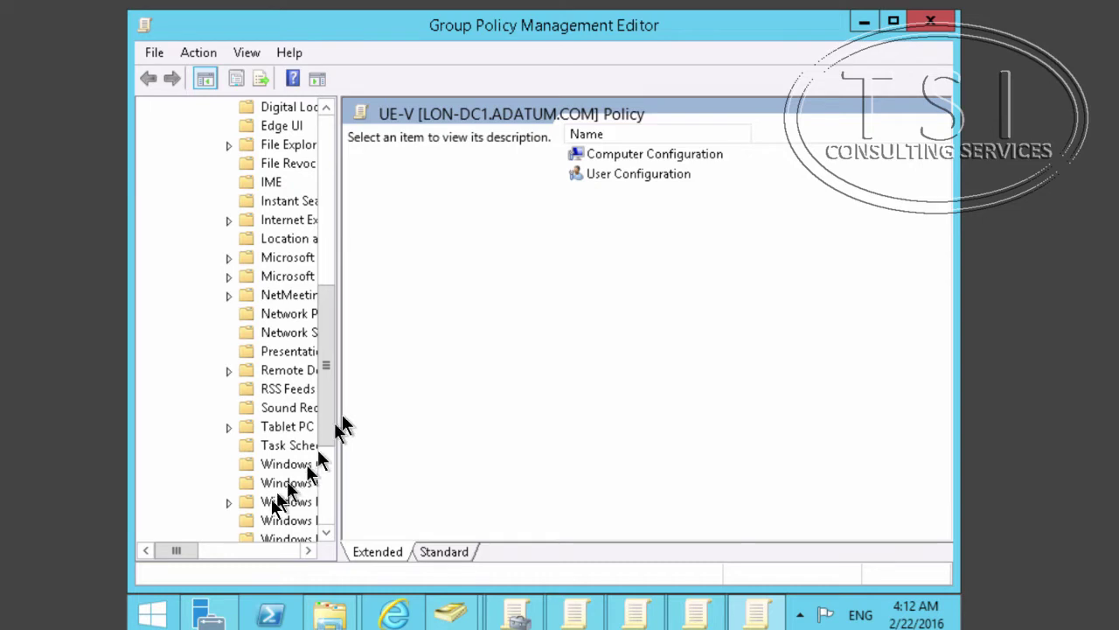
pyautogui.moveTo(183, 551); pyautogui.dragTo(197, 547)
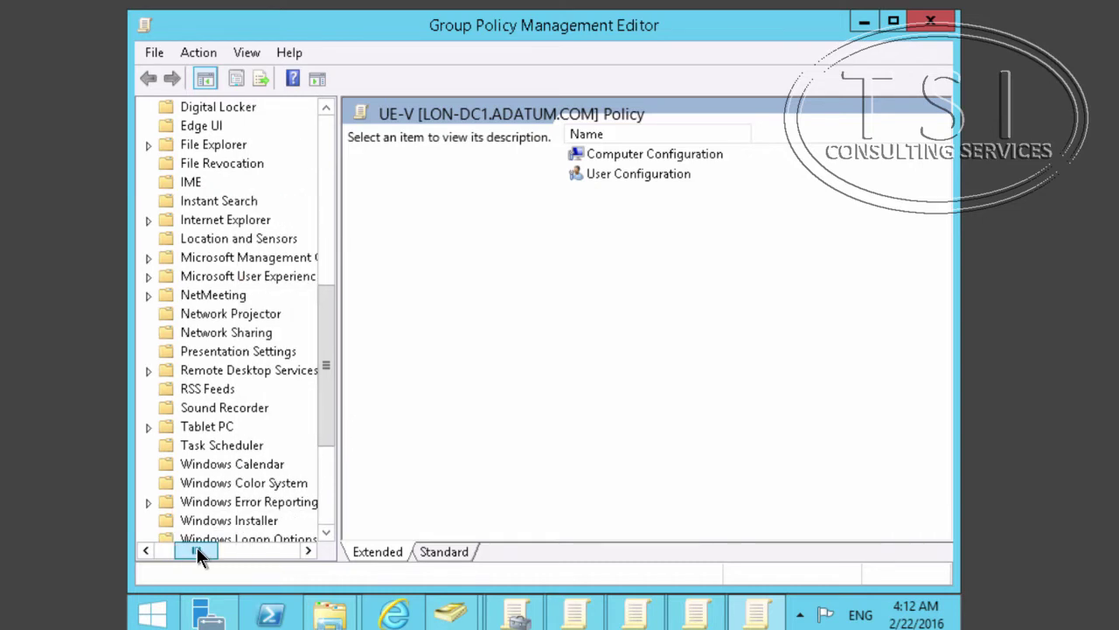
pyautogui.scroll(-2, 236, 476)
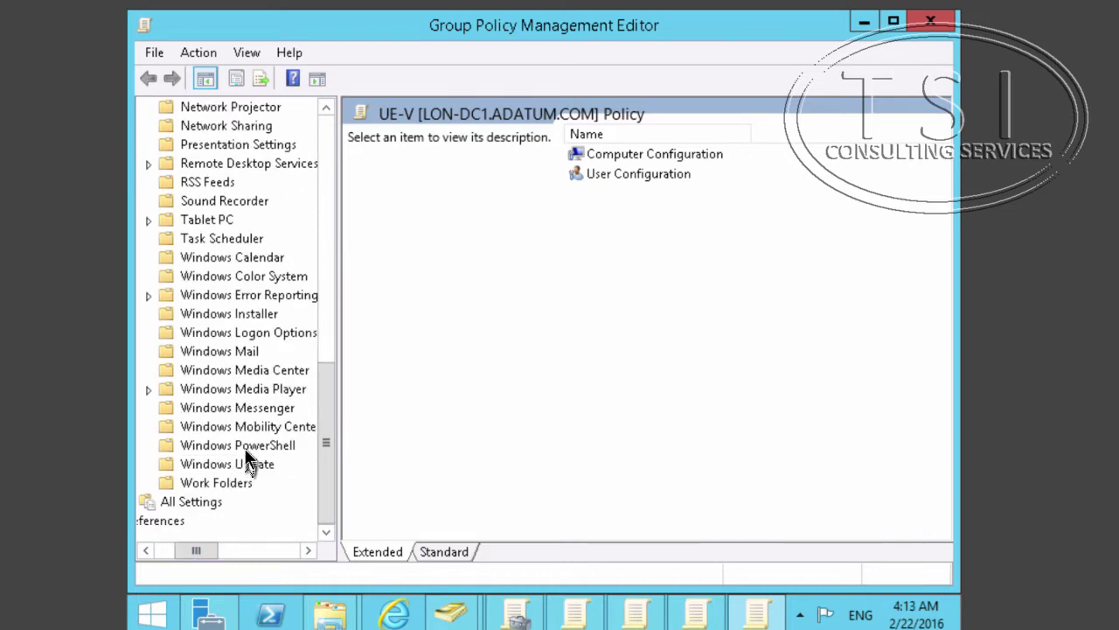
pyautogui.scroll(4, 248, 461)
pyautogui.scroll(8, 247, 454)
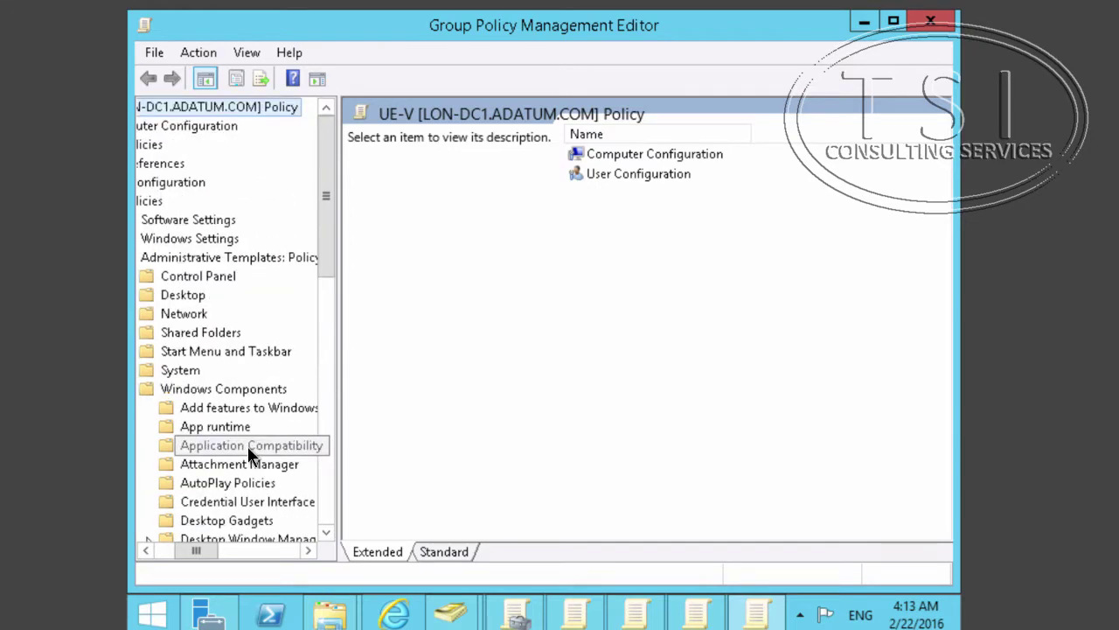
# Step: Show the Microsoft User Experience Virtualization policies in Standard view and select Settings storage path
pyautogui.click(234, 391)
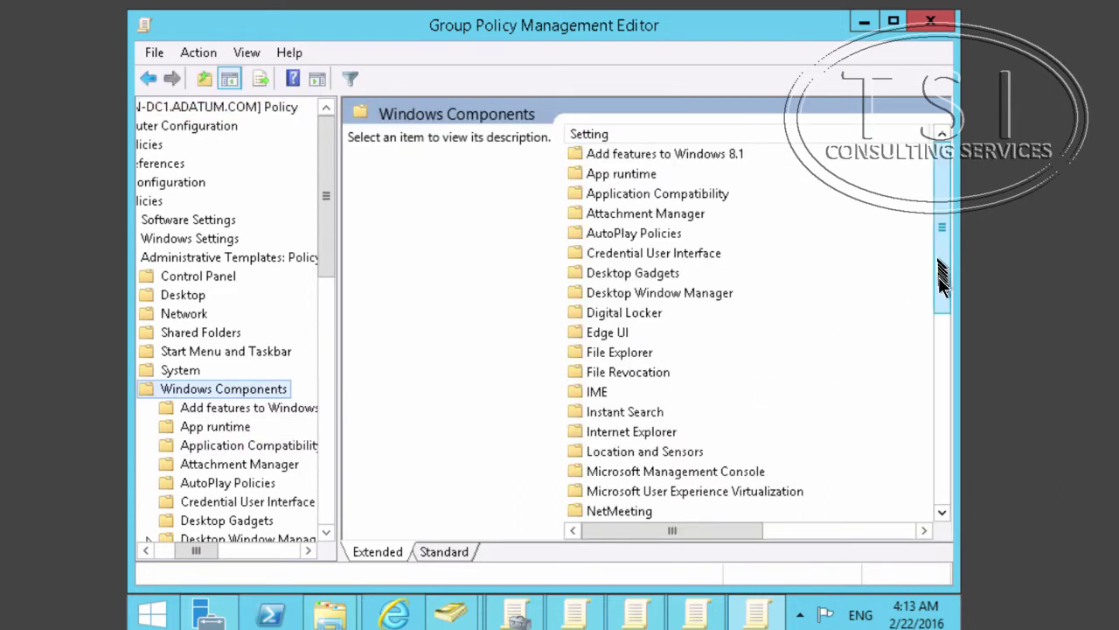
pyautogui.moveTo(941, 278); pyautogui.dragTo(940, 299)
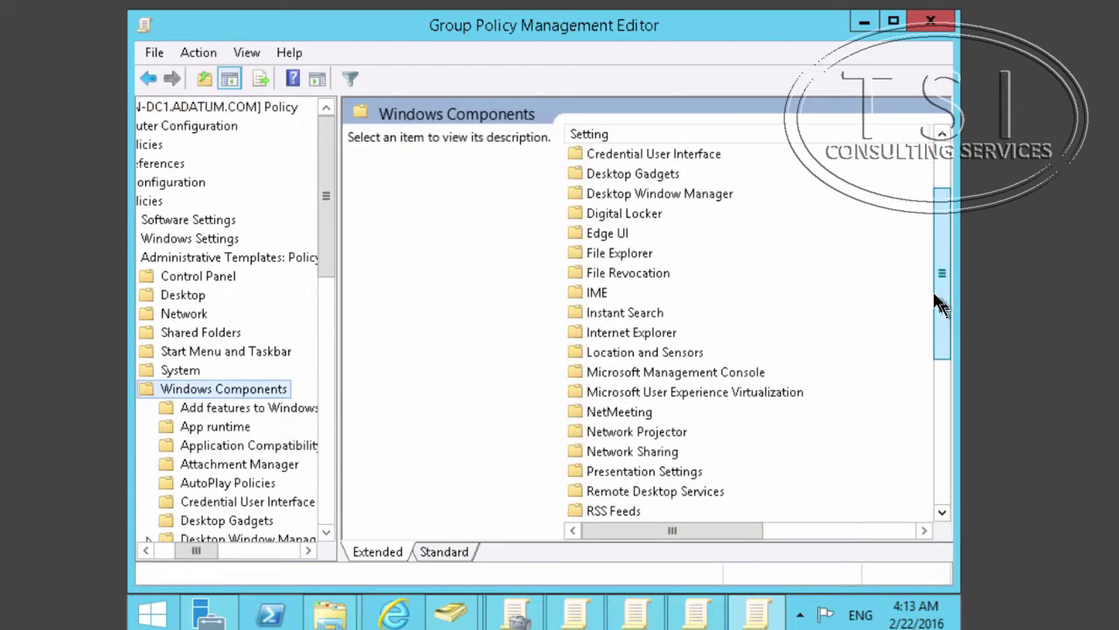
pyautogui.doubleClick(626, 394)
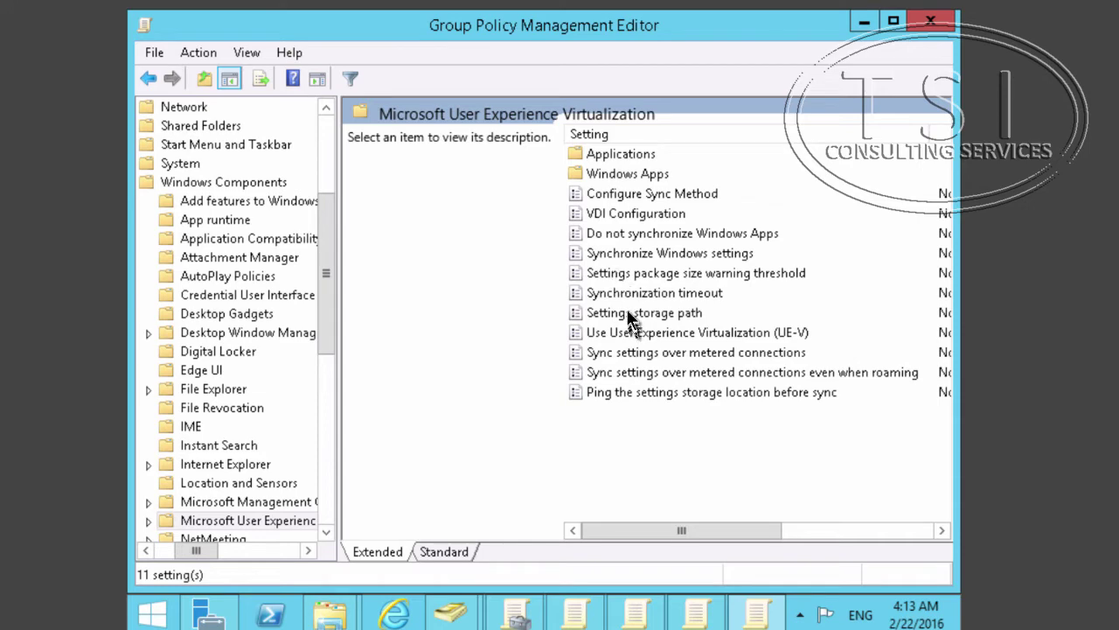
pyautogui.click(430, 557)
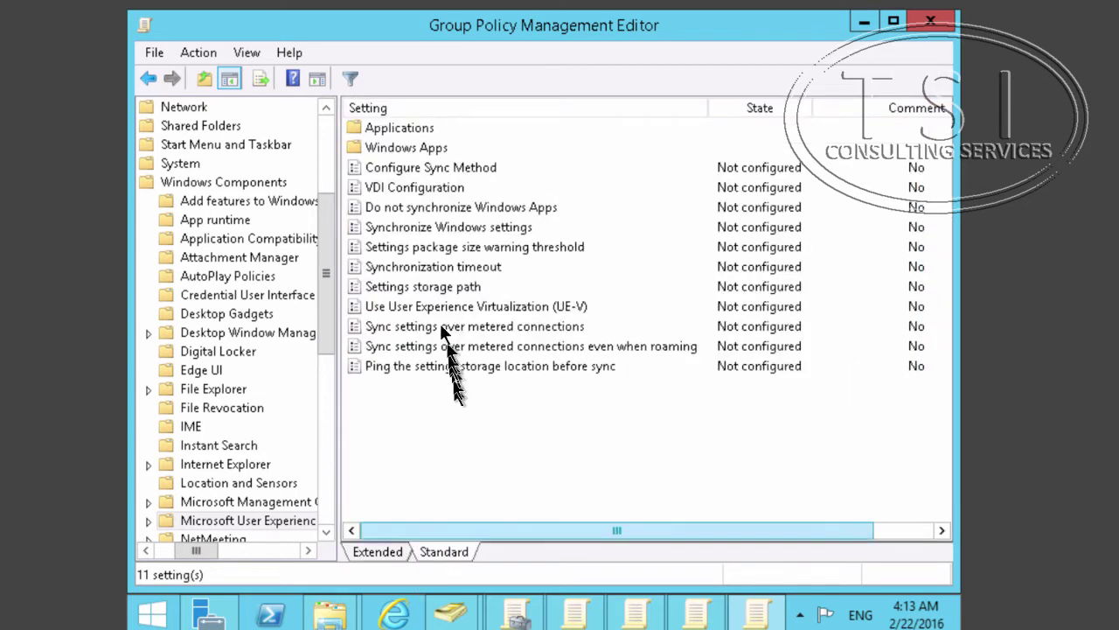
pyautogui.click(429, 294)
# Step: Enable Settings storage path with \\LON-DC1\UEVData\%username% as the path and apply it
pyautogui.doubleClick(428, 288)
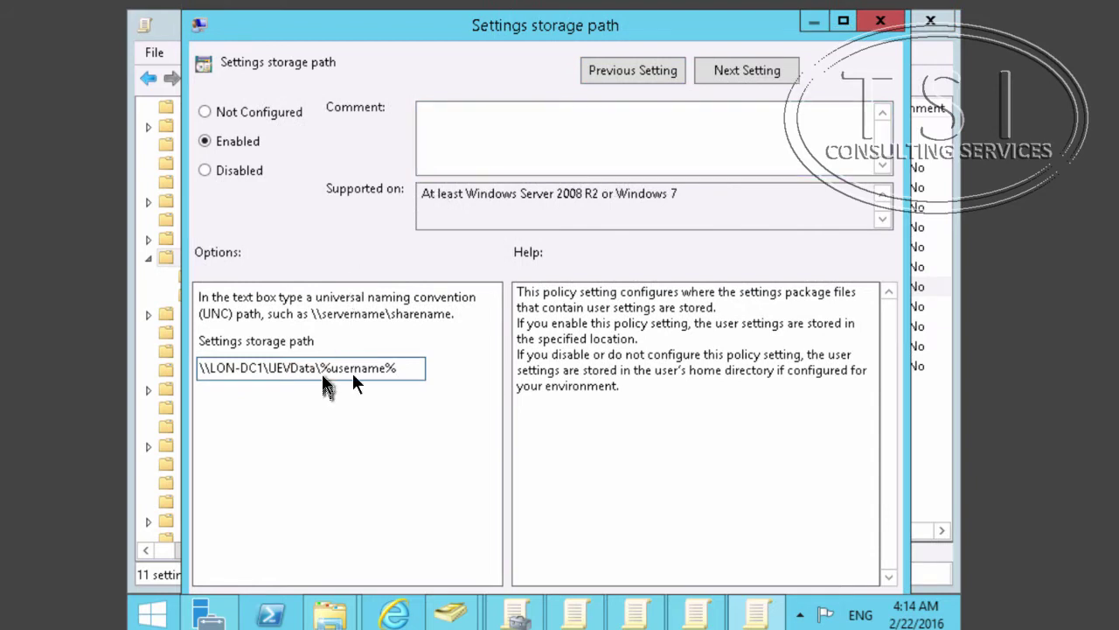
pyautogui.doubleClick(714, 35)
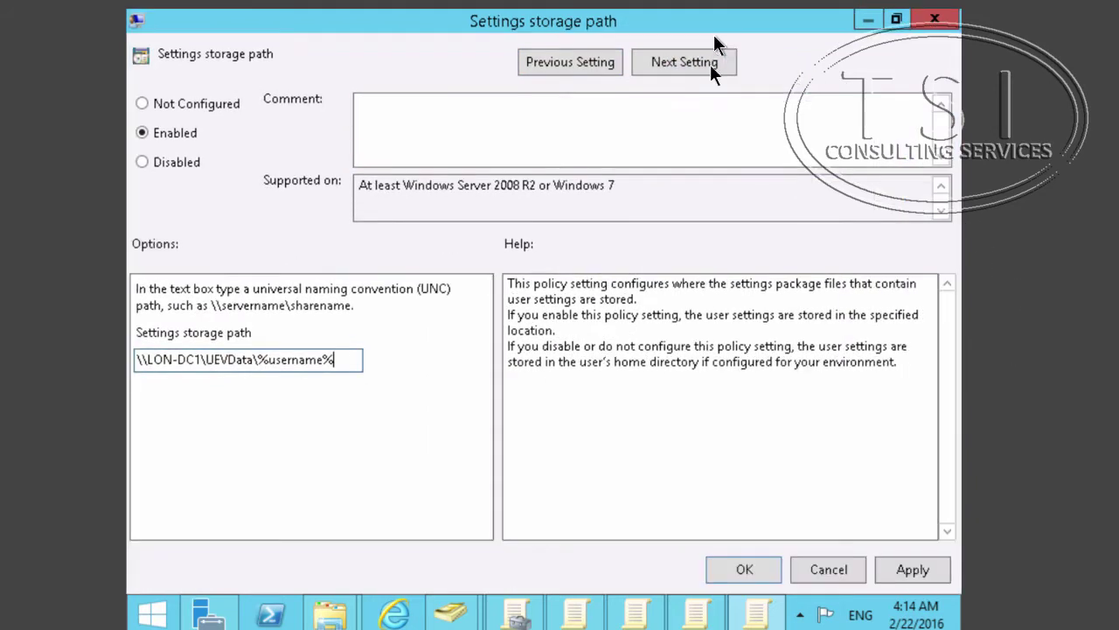
pyautogui.click(746, 571)
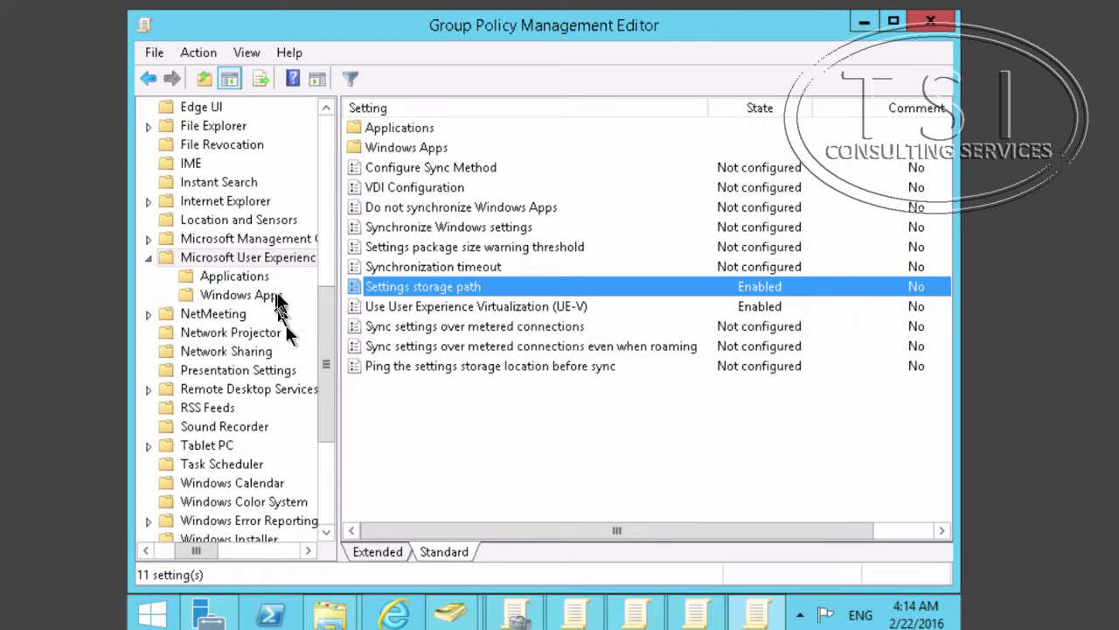
# Step: Go to Computer Configuration > Policies > Administrative Templates > Windows Components > Microsoft User Experience Virtualization
pyautogui.moveTo(330, 332); pyautogui.dragTo(320, 130)
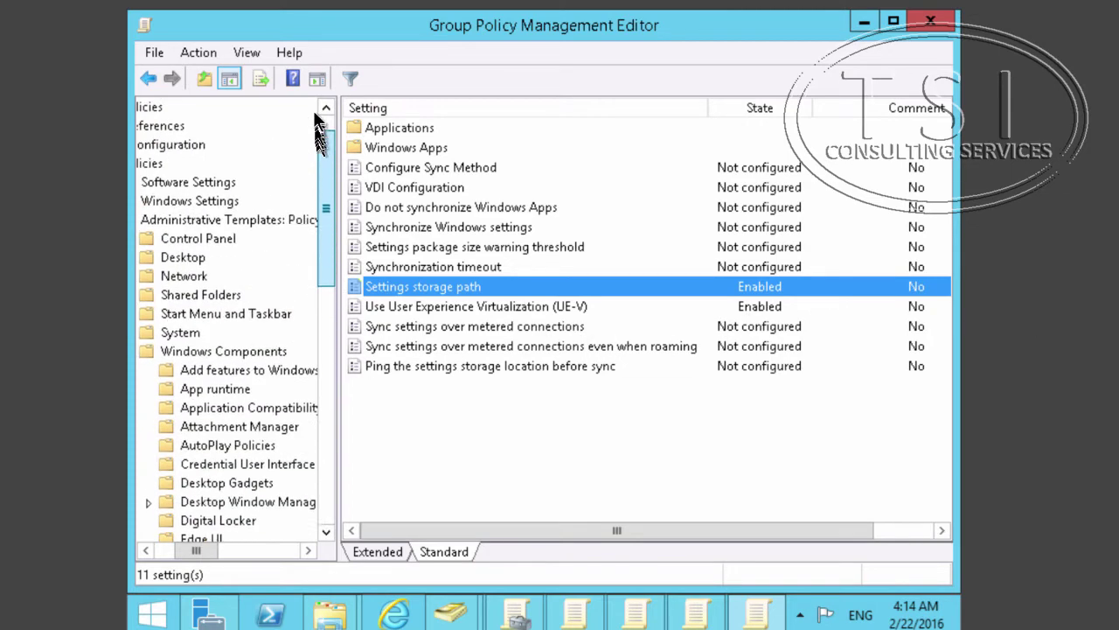
pyautogui.moveTo(196, 551); pyautogui.dragTo(170, 551)
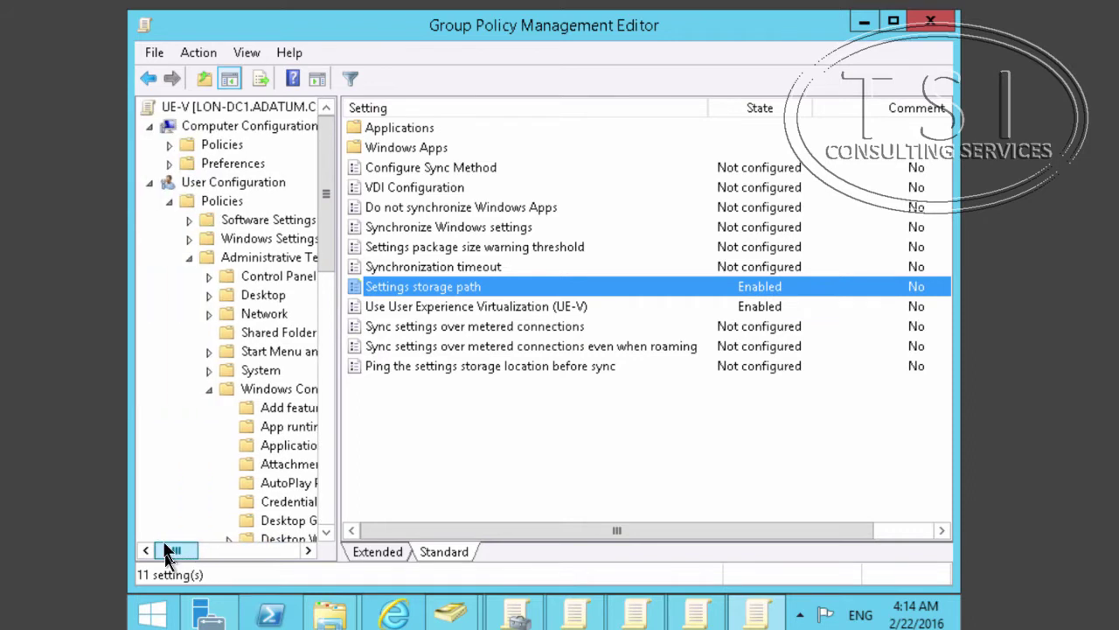
pyautogui.click(208, 126)
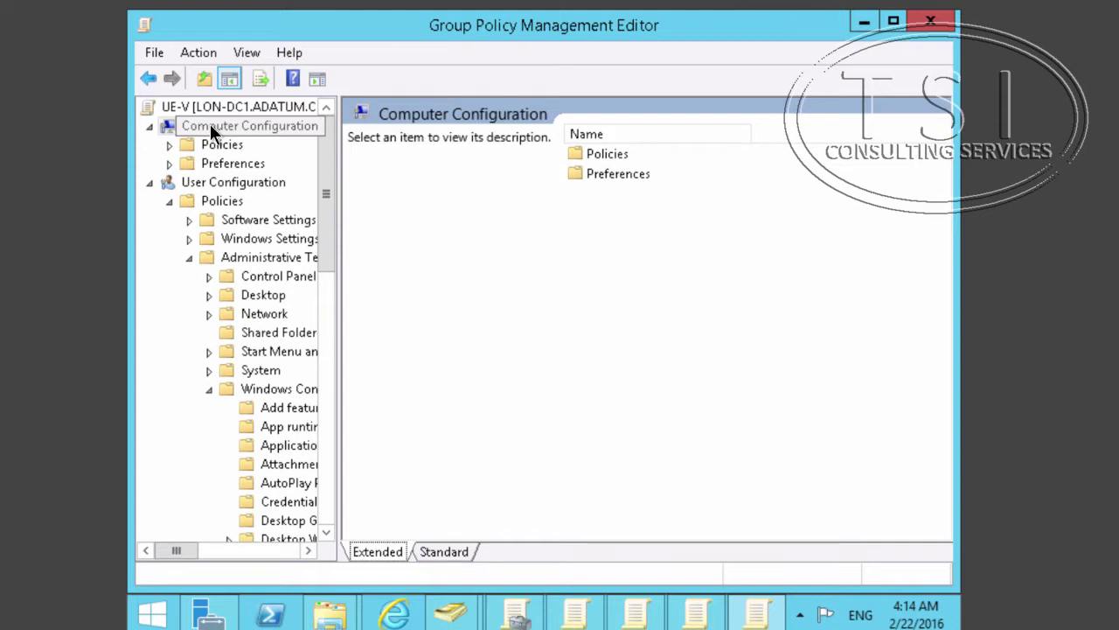
pyautogui.click(169, 144)
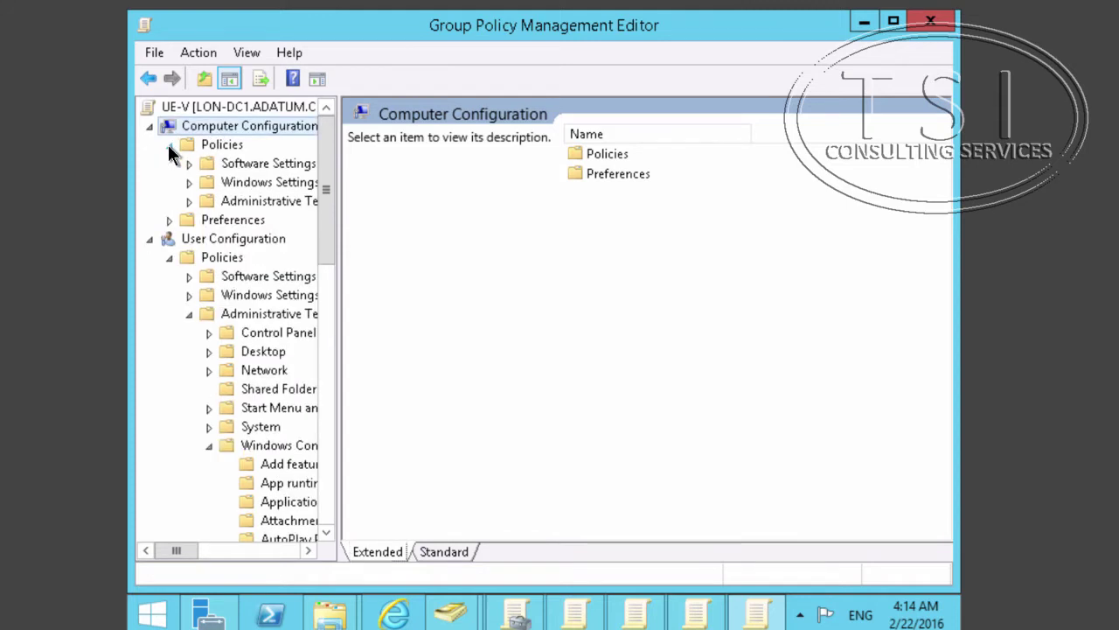
pyautogui.click(189, 201)
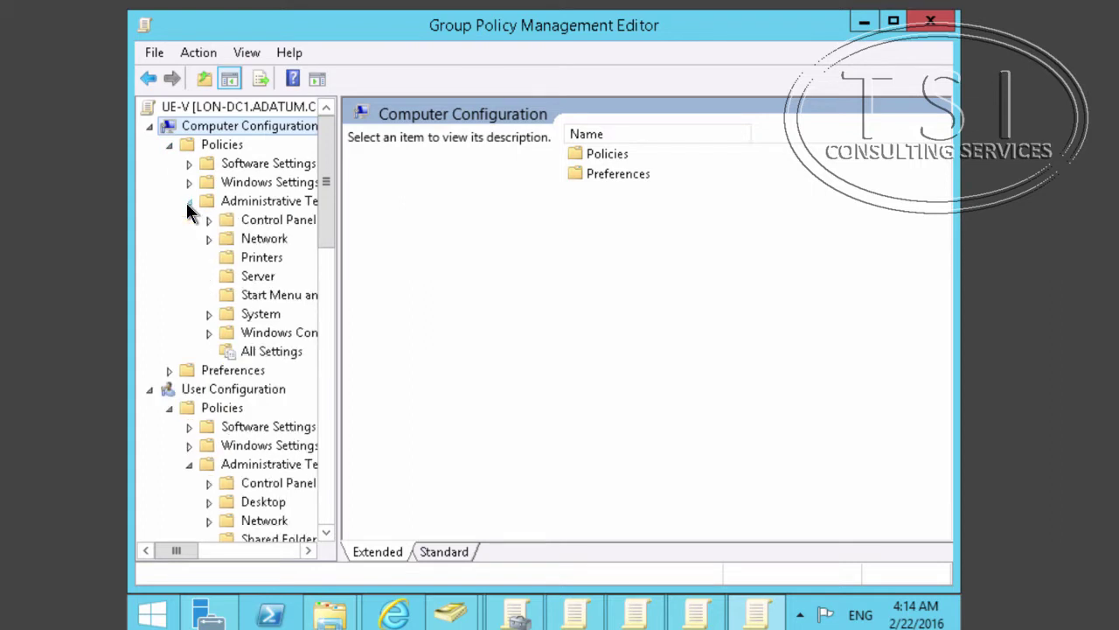
pyautogui.click(209, 334)
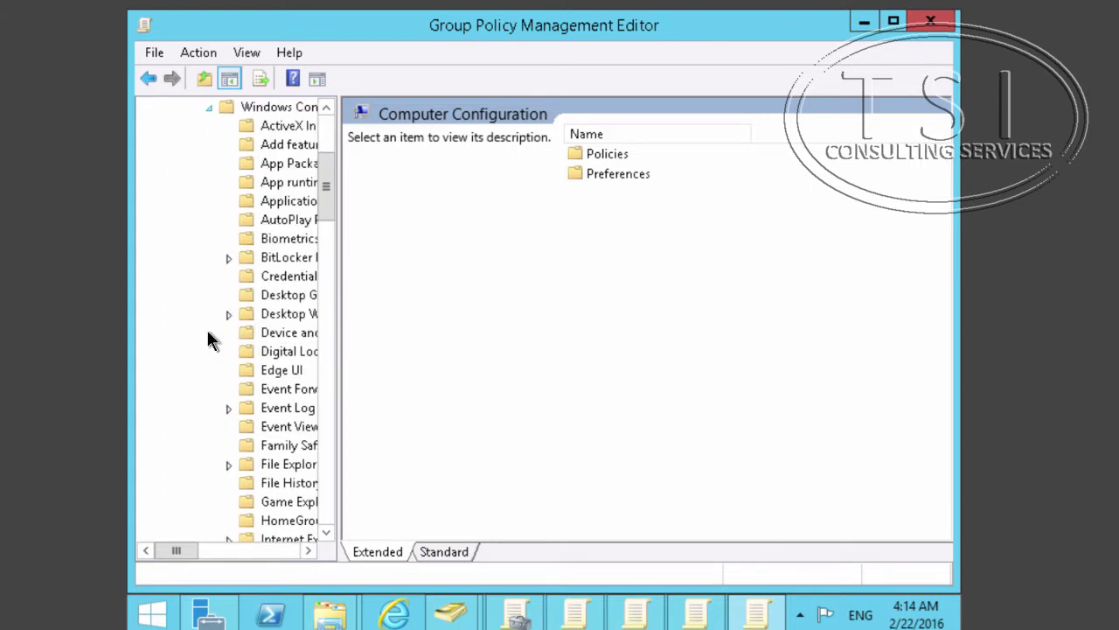
pyautogui.scroll(-4, 301, 472)
pyautogui.scroll(-4, 306, 480)
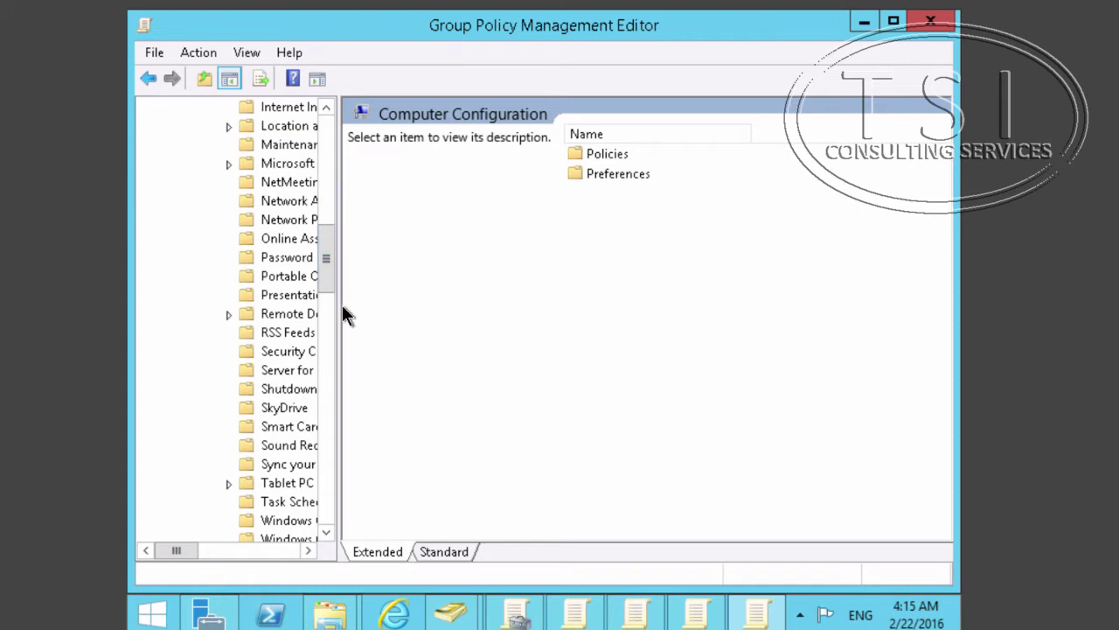
pyautogui.moveTo(331, 291); pyautogui.dragTo(322, 160)
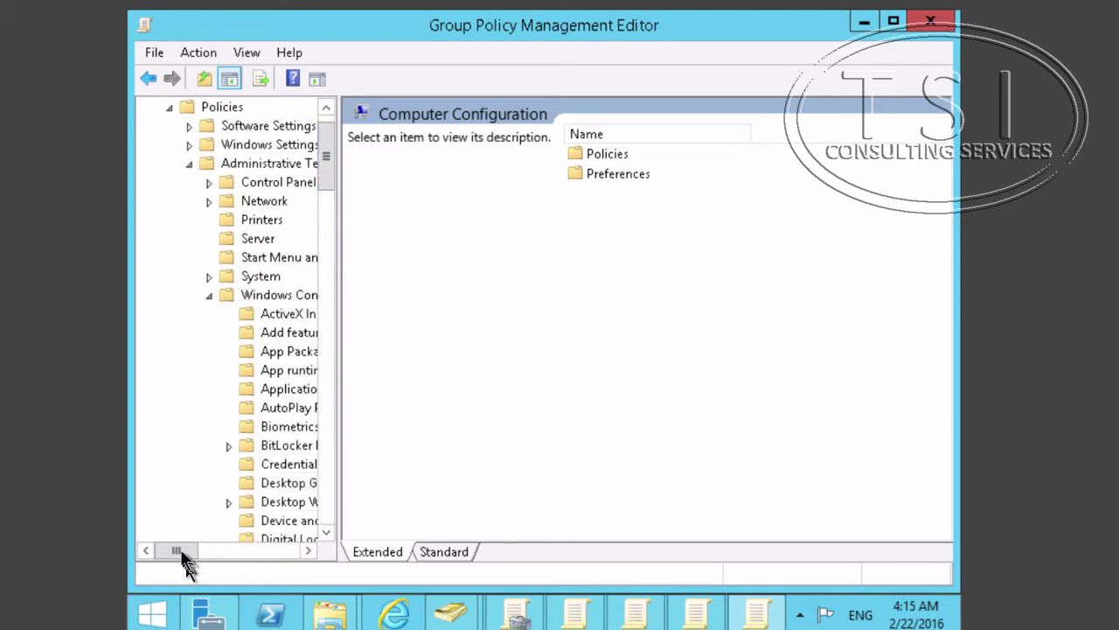
pyautogui.moveTo(184, 553); pyautogui.dragTo(209, 555)
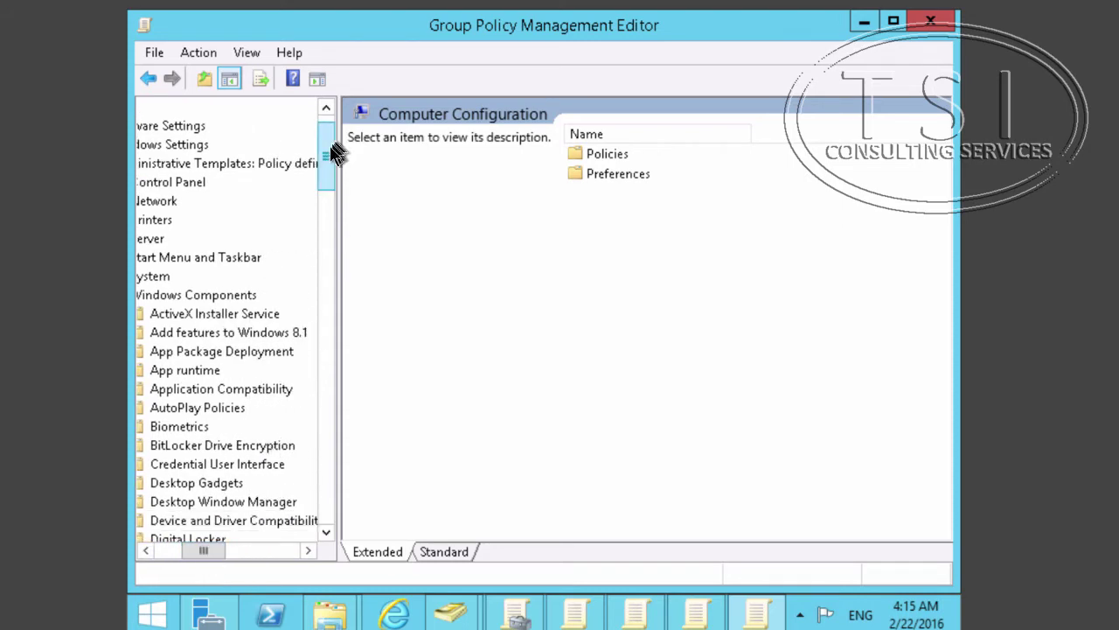
pyautogui.moveTo(327, 174); pyautogui.dragTo(341, 431)
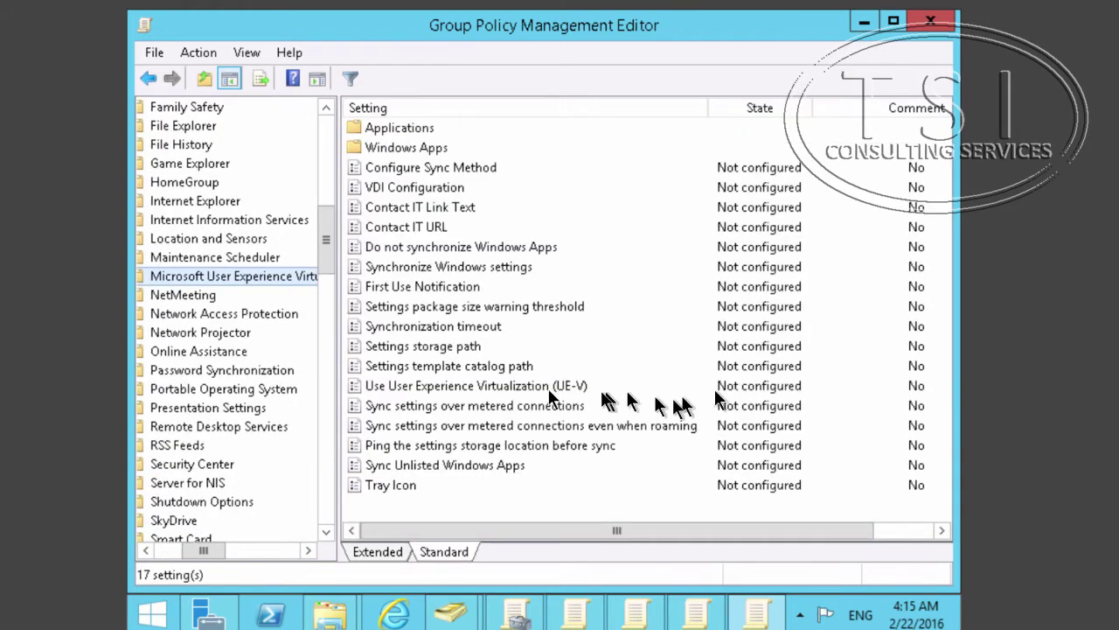
pyautogui.click(499, 370)
# Step: Enable 'Settings template catalog path' with path \\LON-DC1\UEVTemplates and confirm with OK
pyautogui.doubleClick(499, 371)
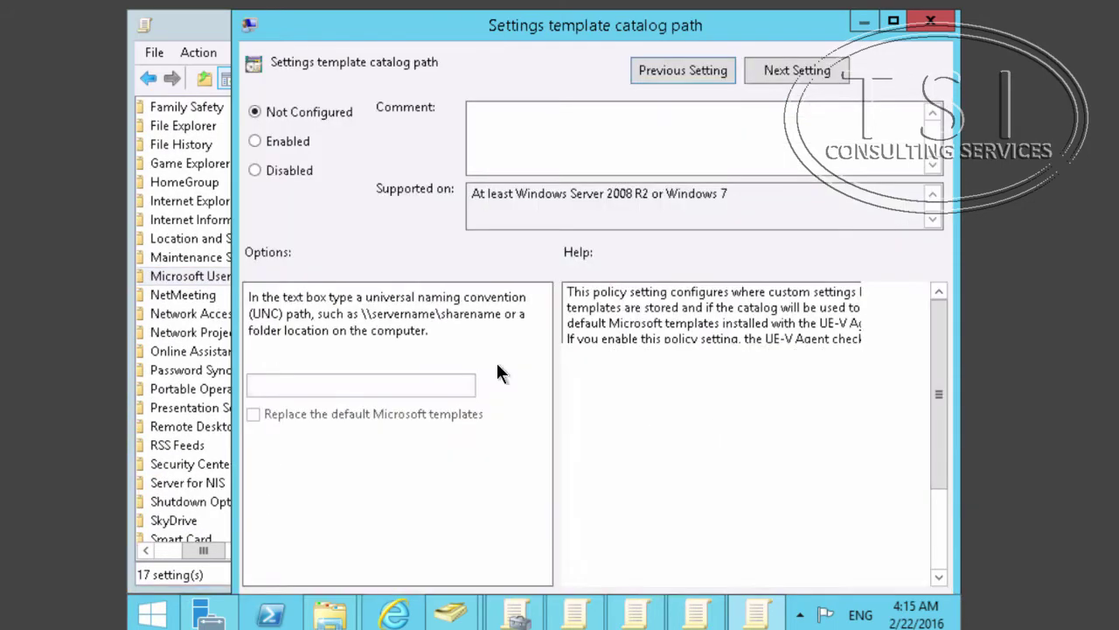
pyautogui.click(296, 149)
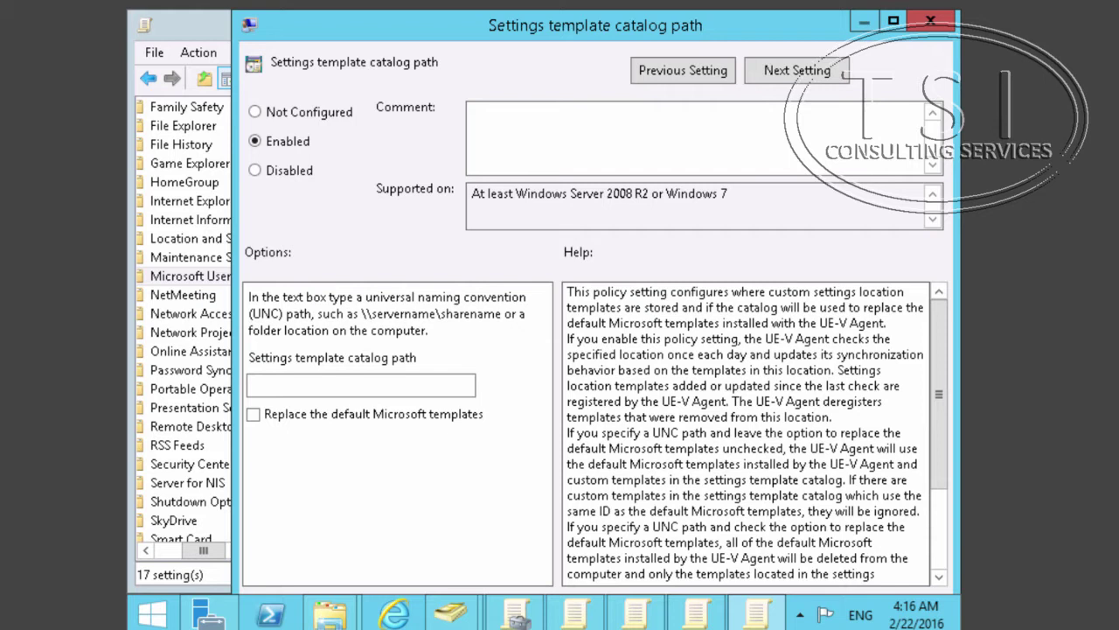
pyautogui.click(367, 384)
pyautogui.moveTo(962, 55)
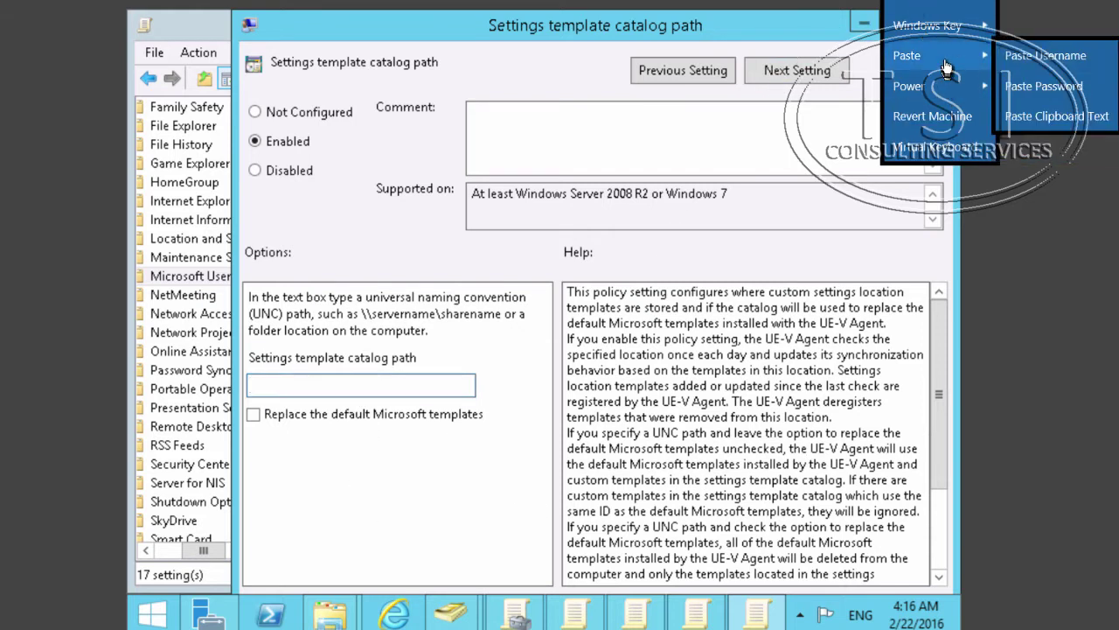
pyautogui.click(1071, 115)
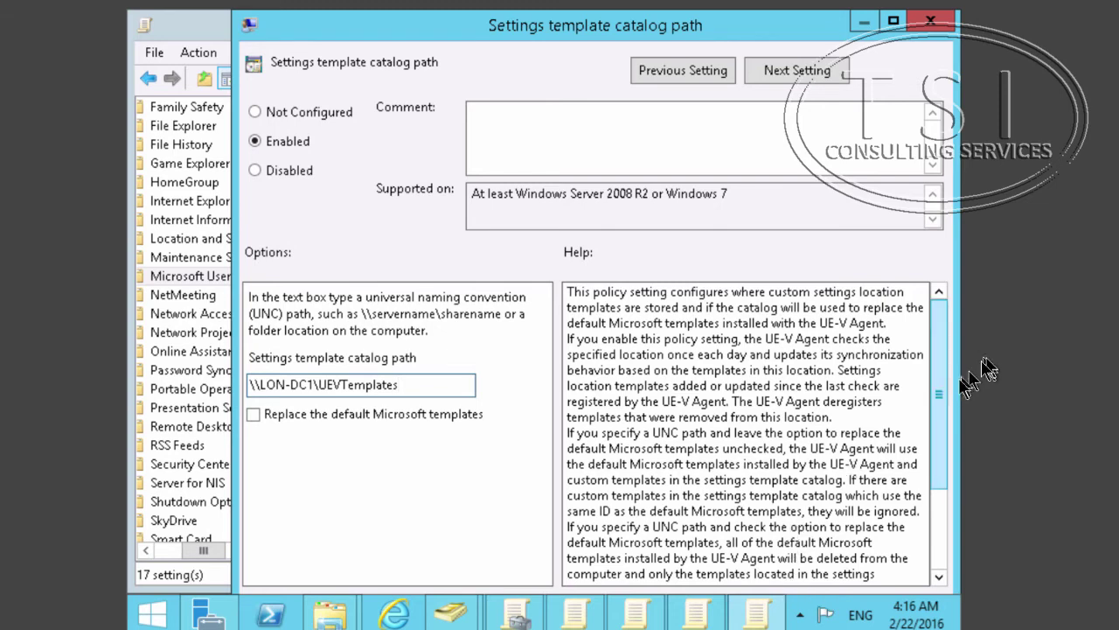
pyautogui.moveTo(937, 389); pyautogui.dragTo(942, 499)
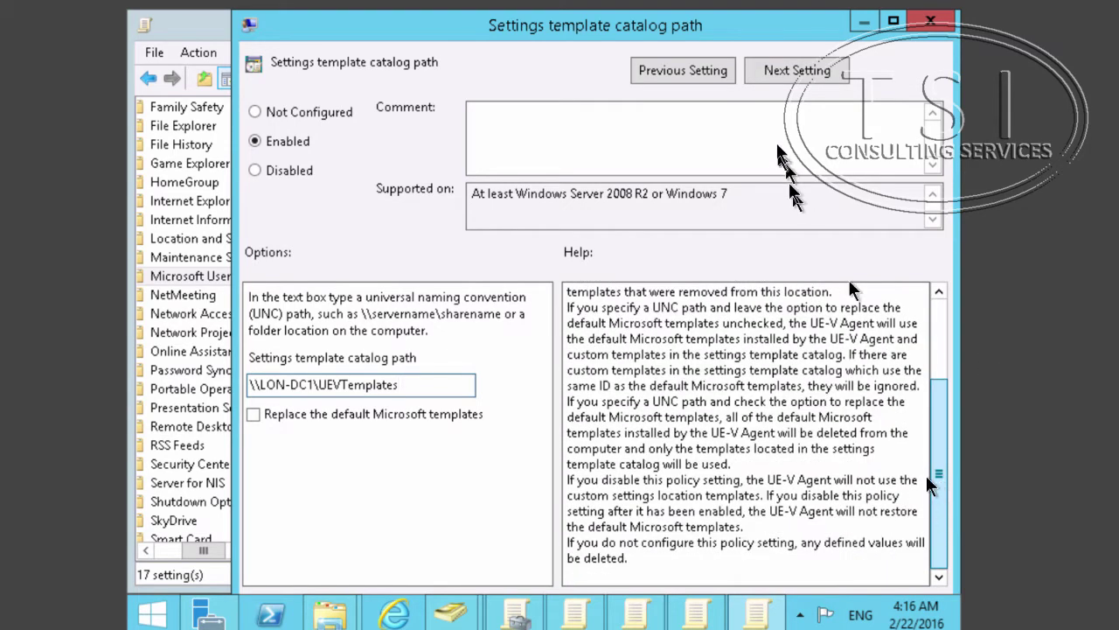
pyautogui.doubleClick(770, 34)
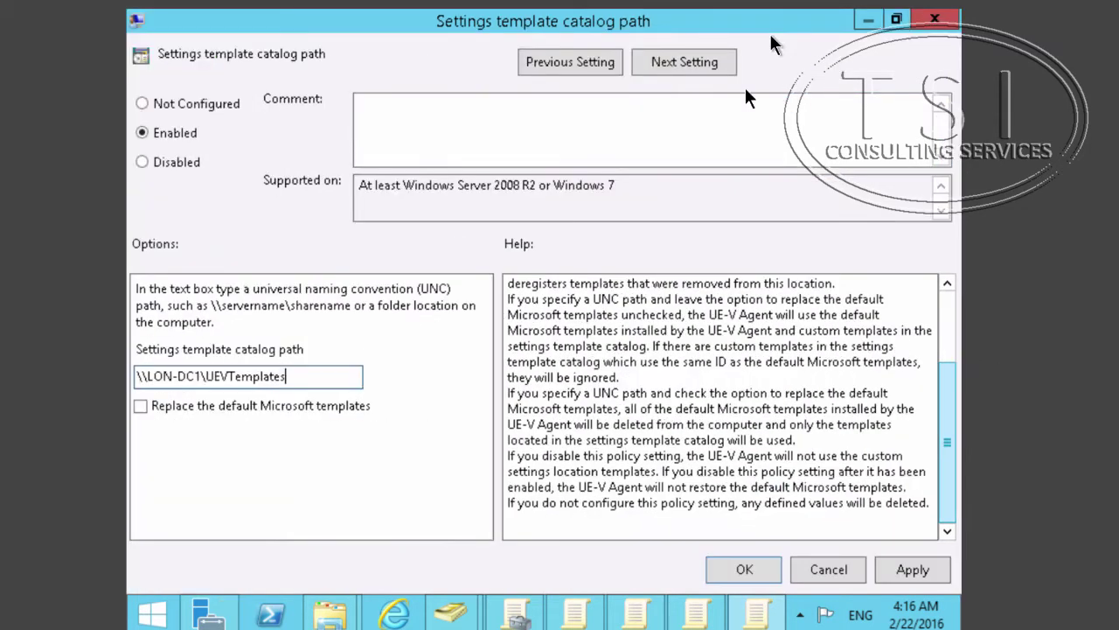
pyautogui.click(745, 571)
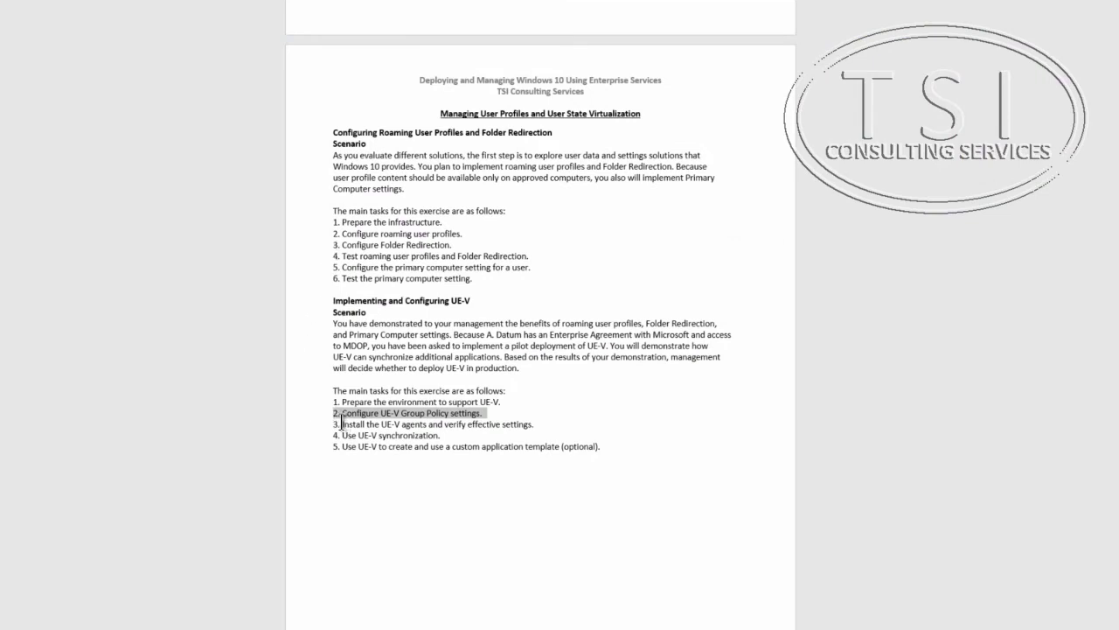
# Step: Highlight task 3, 'Install the UE-V agents and verify effective settings', in the lab document
pyautogui.moveTo(340, 424); pyautogui.dragTo(561, 429)
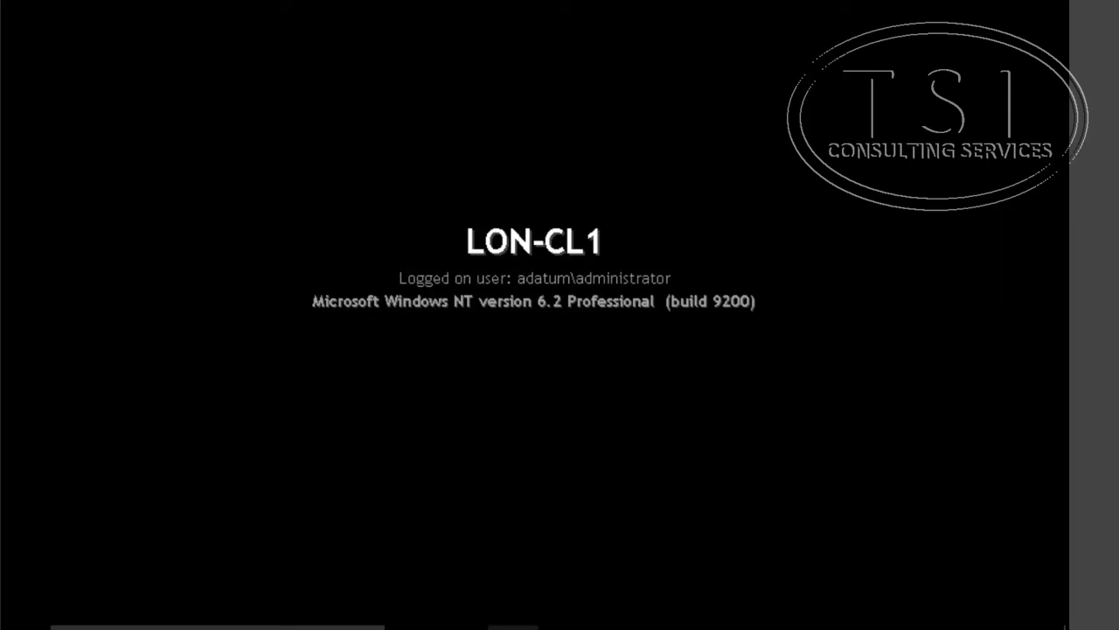
# Step: Browse to AgentSetup.exe in Allfiles (E:)\Labfiles\Mod03\AnyCPU on LON-CL1 and start it
pyautogui.press('super+e')
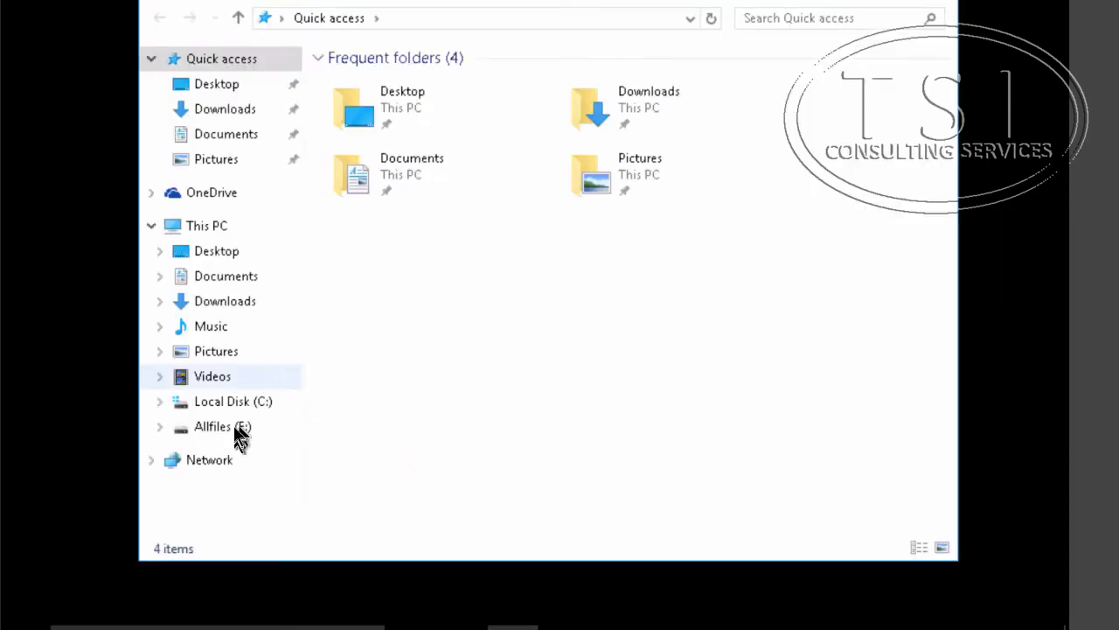
pyautogui.click(234, 426)
pyautogui.click(350, 80)
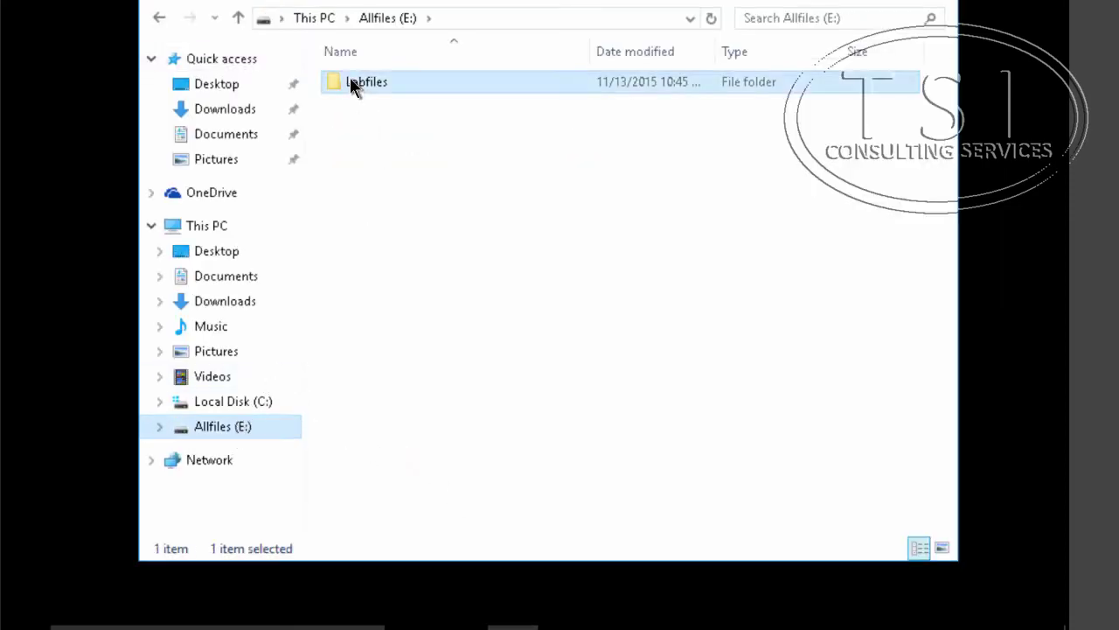
pyautogui.doubleClick(349, 81)
pyautogui.doubleClick(361, 122)
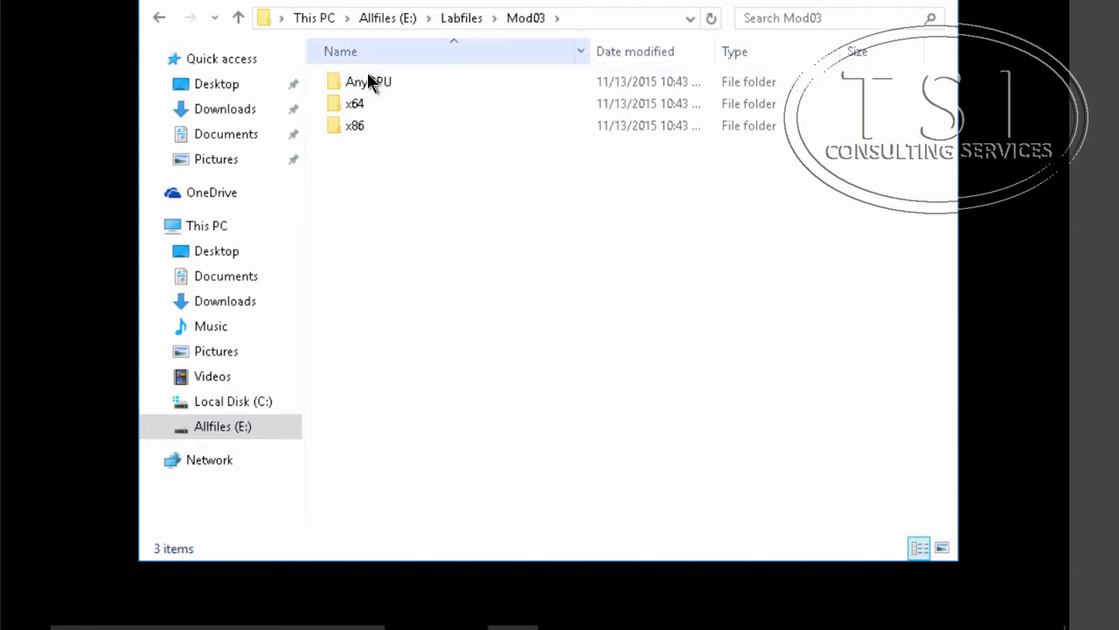
pyautogui.doubleClick(367, 77)
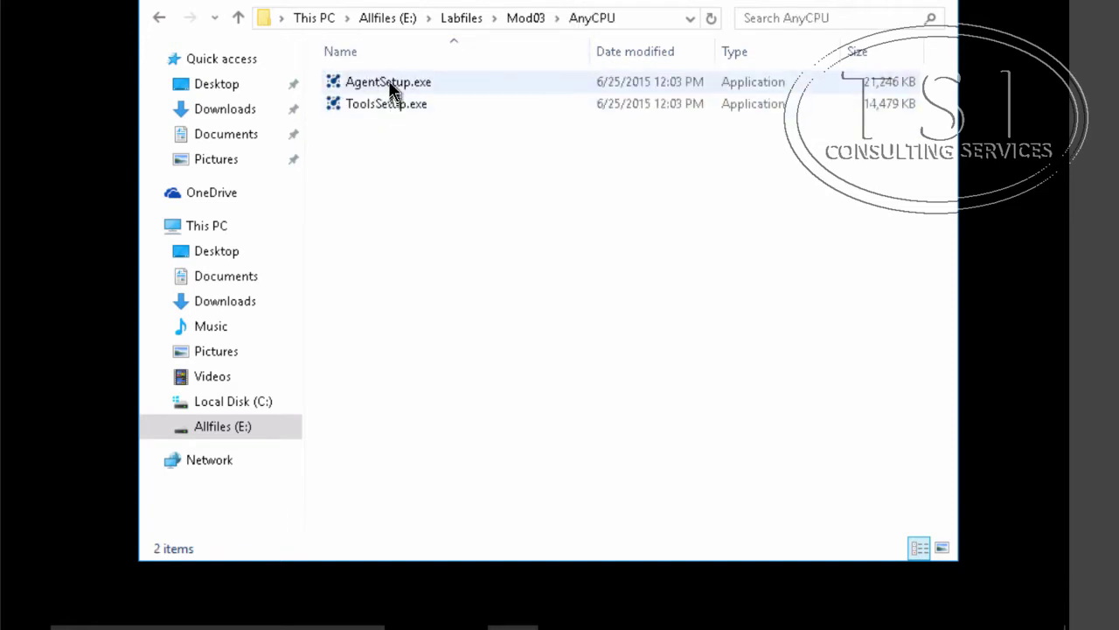
pyautogui.click(387, 79)
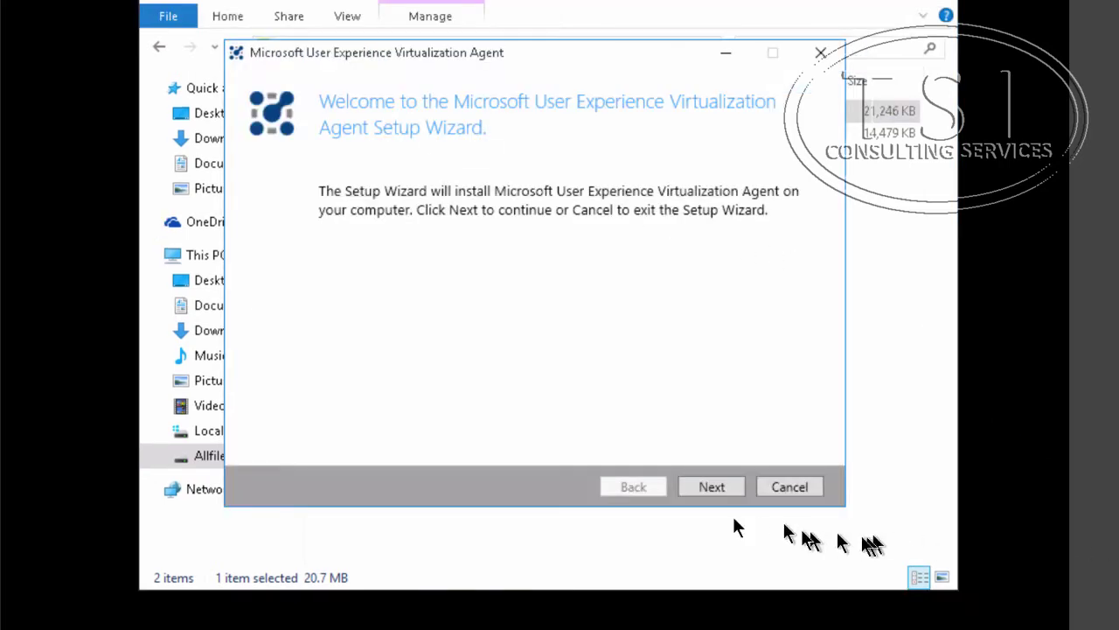
# Step: Accept the licence terms, decline Microsoft Update and decline the Customer Experience Improvement Program
pyautogui.click(711, 487)
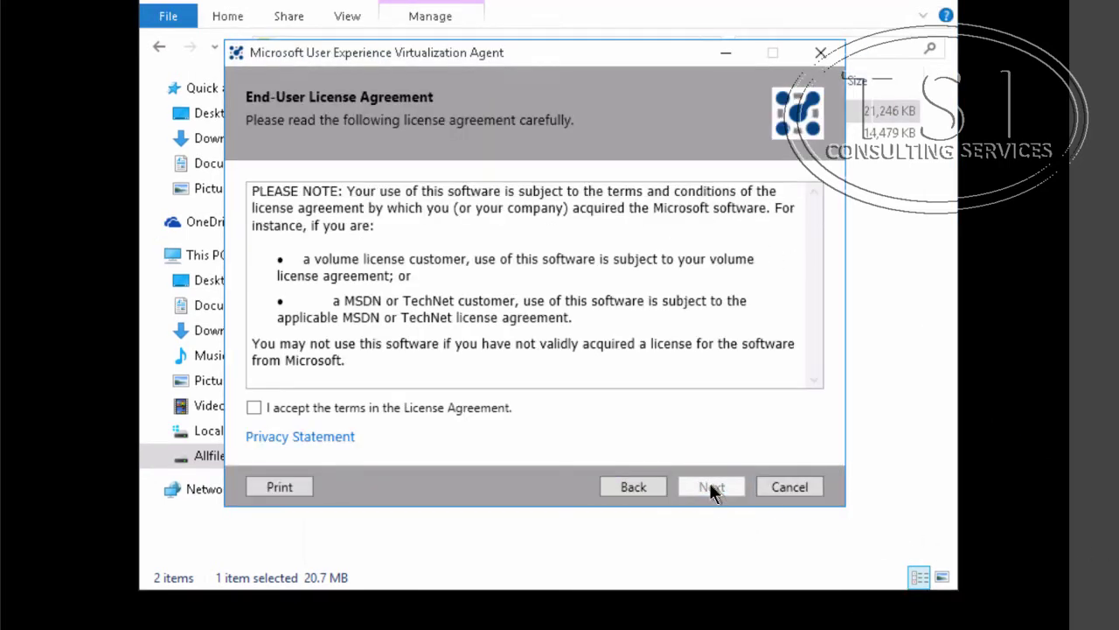
pyautogui.click(431, 408)
pyautogui.click(715, 487)
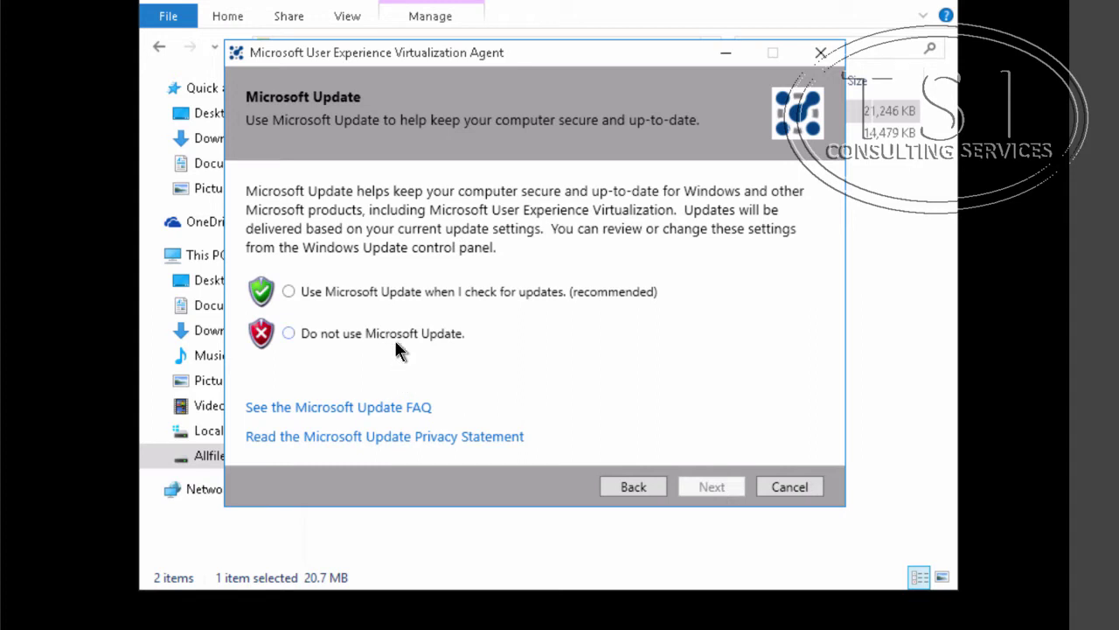
pyautogui.click(396, 344)
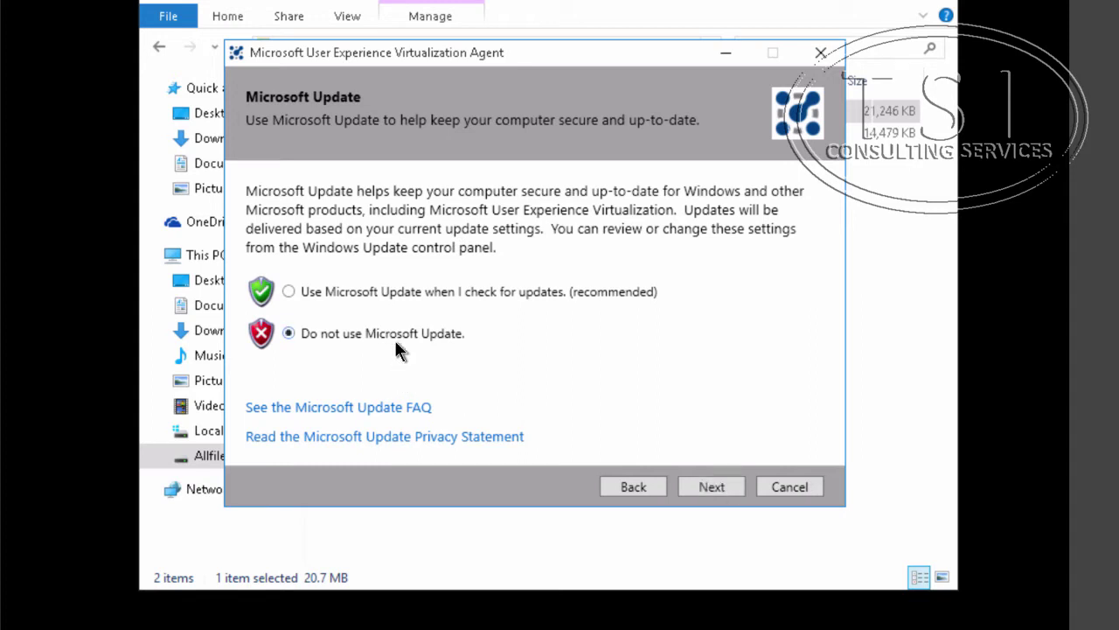
pyautogui.click(713, 487)
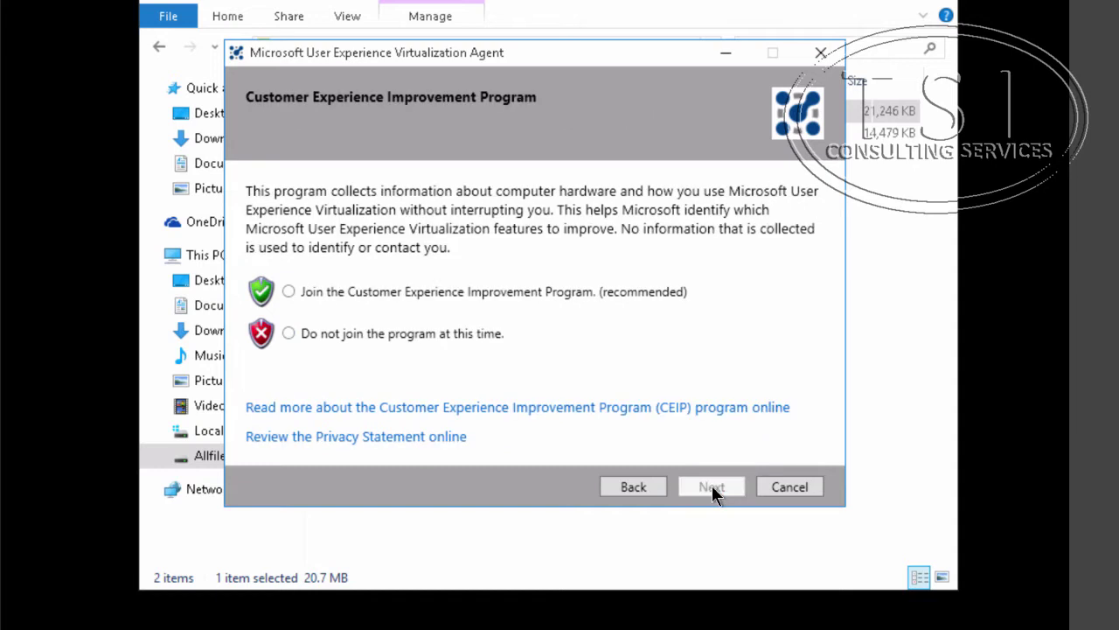
pyautogui.click(437, 335)
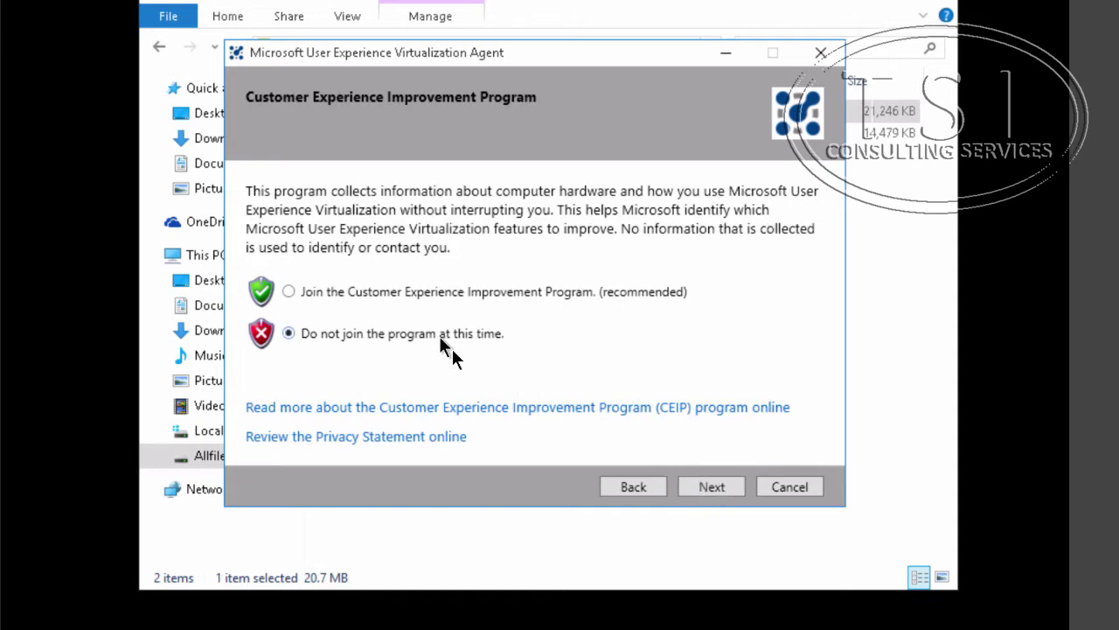
pyautogui.click(713, 487)
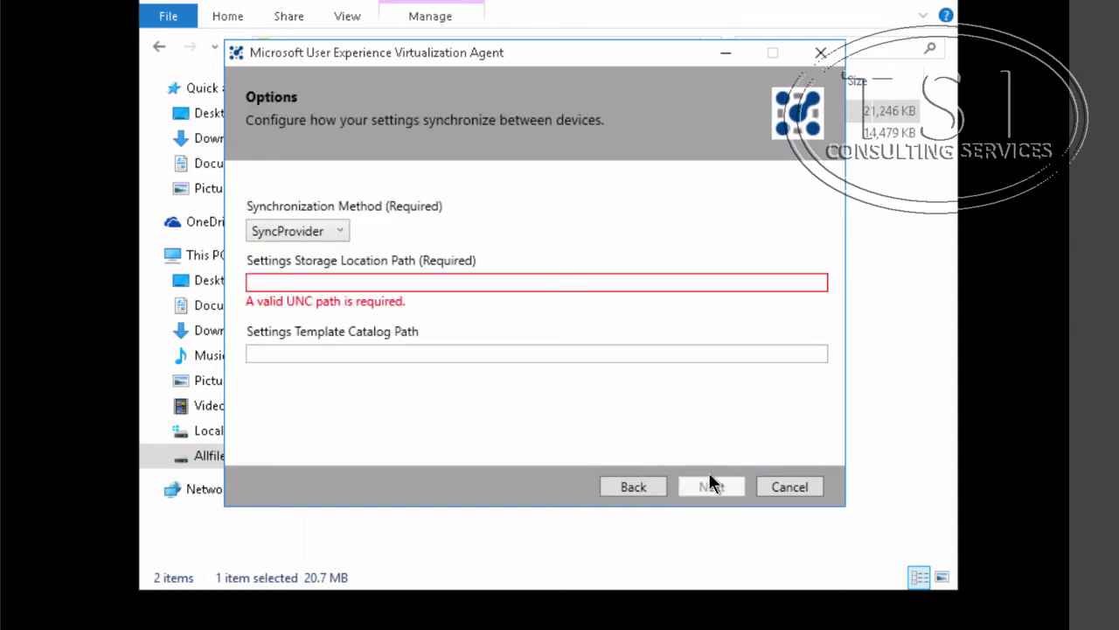
# Step: Set synchronization method None and storage path \\LON-DC1\Share, install, then restart LON-CL1
pyautogui.click(334, 230)
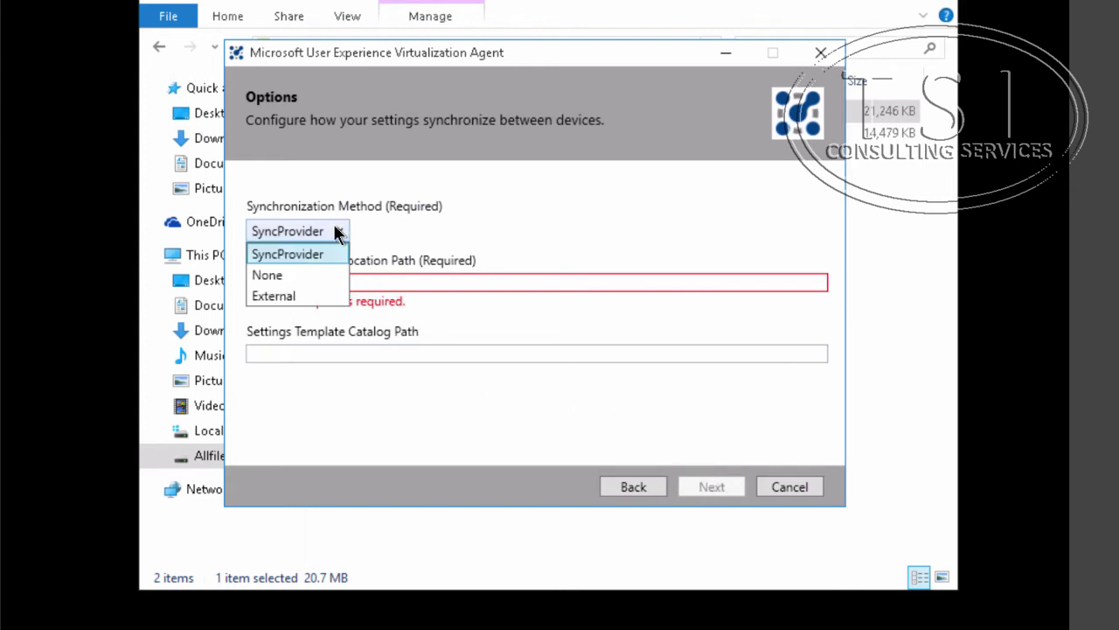
pyautogui.click(273, 276)
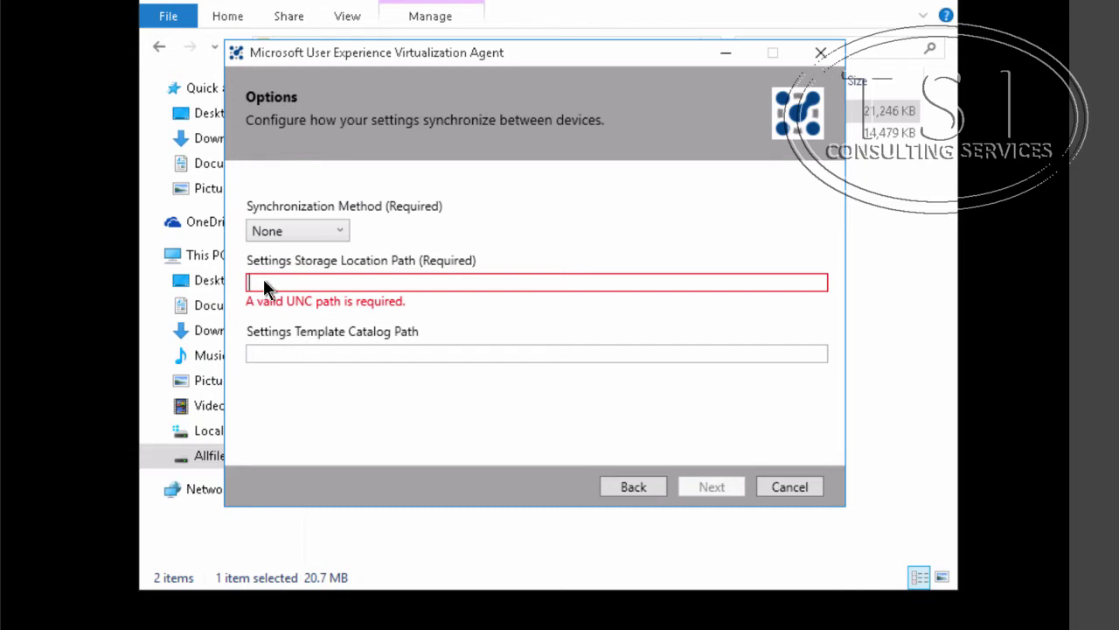
pyautogui.click(263, 279)
pyautogui.write('\\\\L')
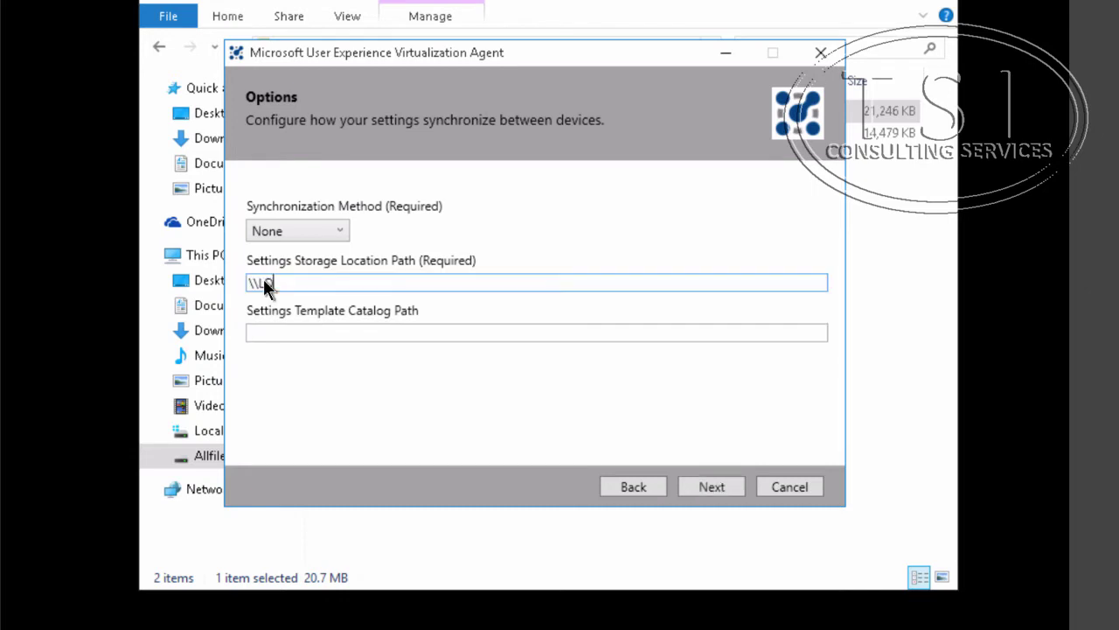
pyautogui.write('ON-DC1\\Share')
pyautogui.click(724, 491)
pyautogui.click(725, 492)
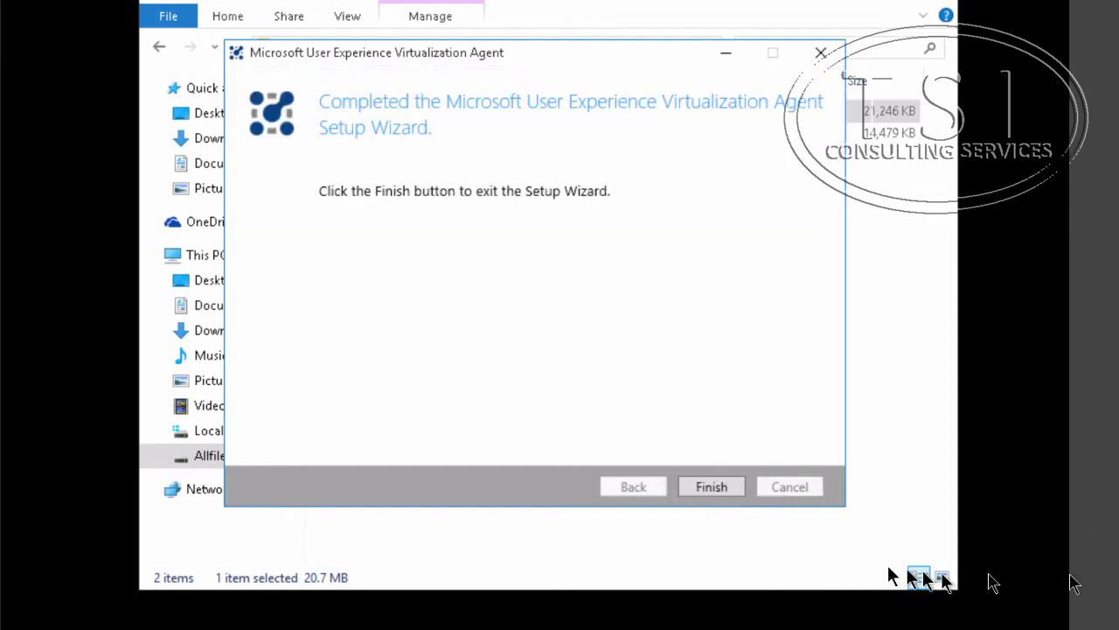
pyautogui.click(715, 487)
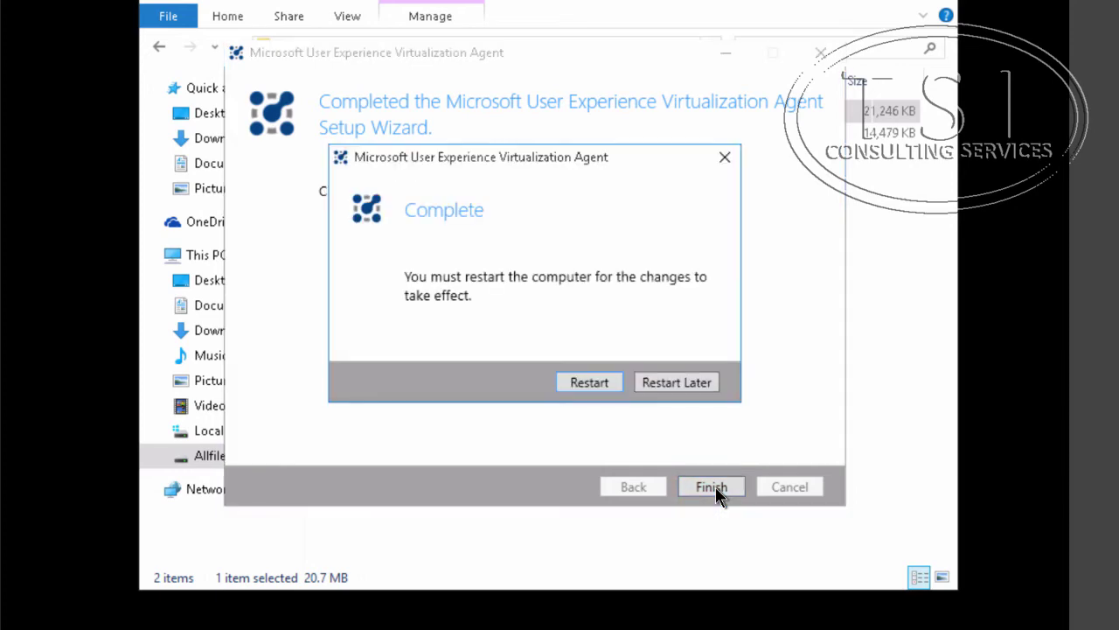
pyautogui.click(585, 382)
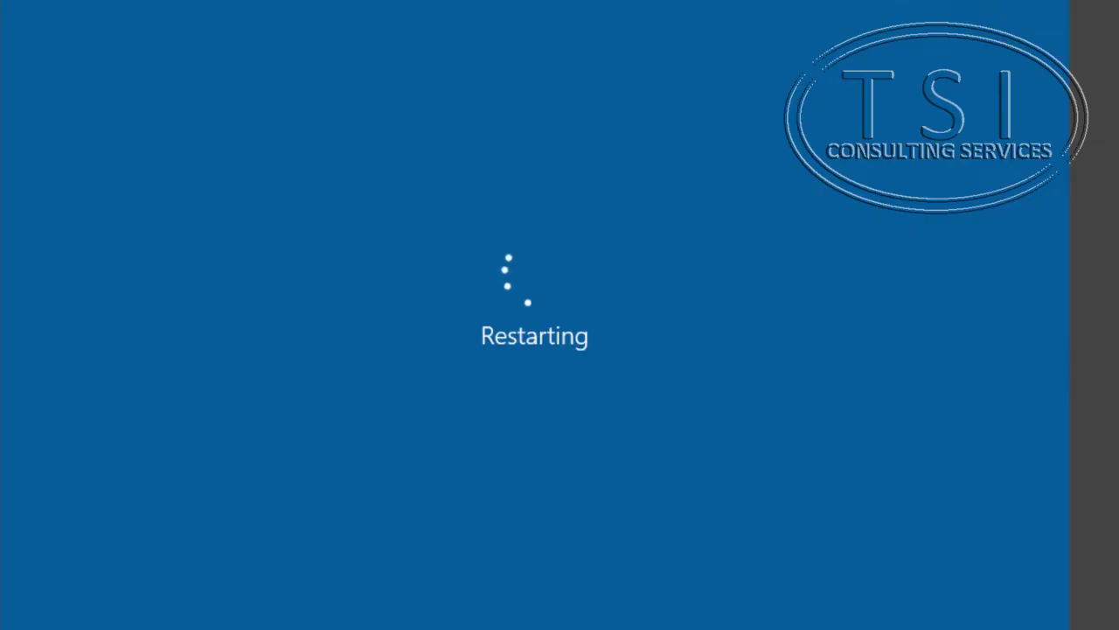
# Step: Switch to LON-CL2, close the empty Notepad window and sign out of the current session
pyautogui.click(368, 2)
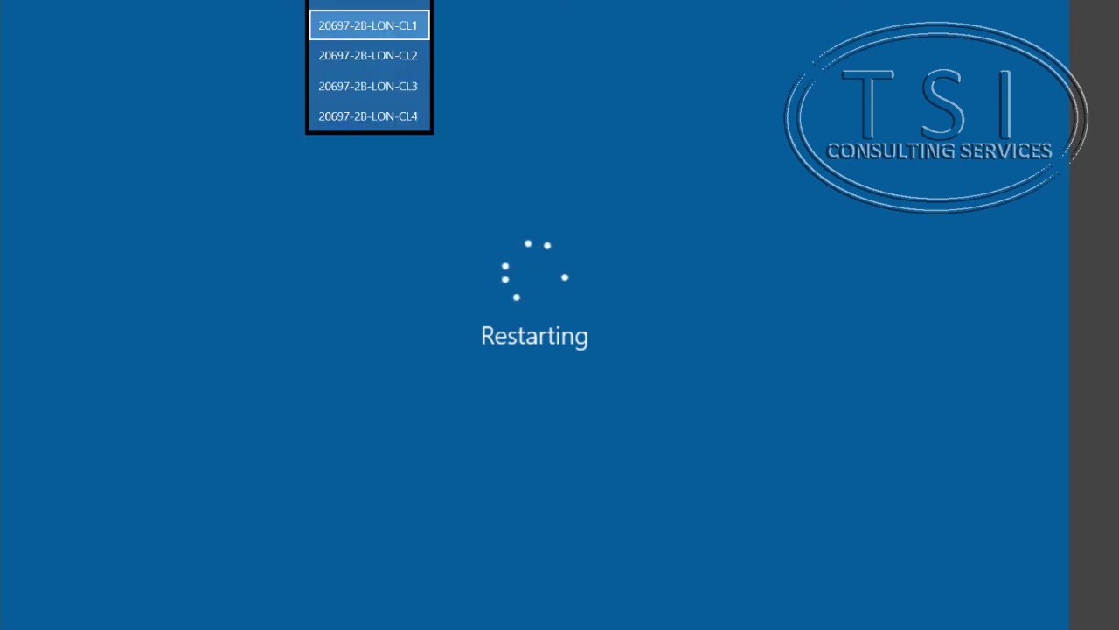
pyautogui.click(388, 59)
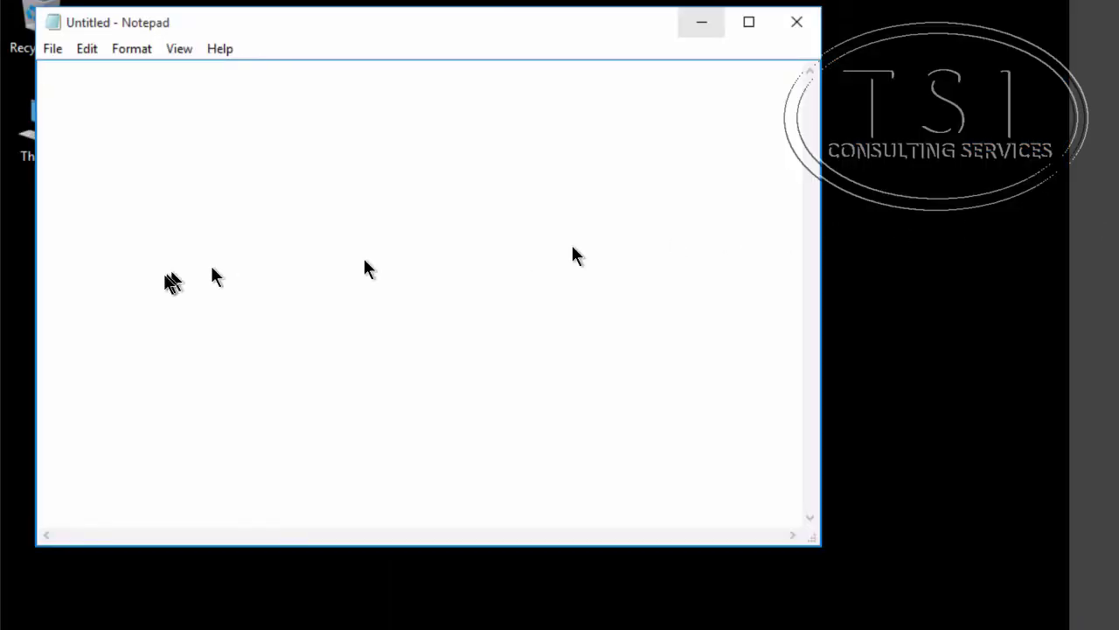
pyautogui.click(794, 26)
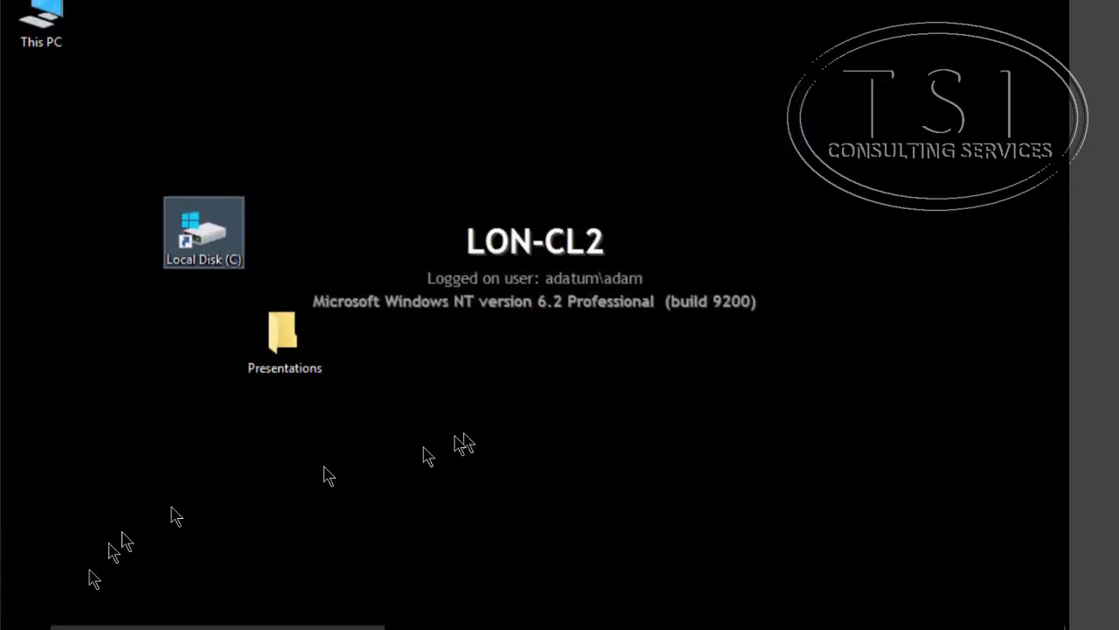
pyautogui.press('super+x')
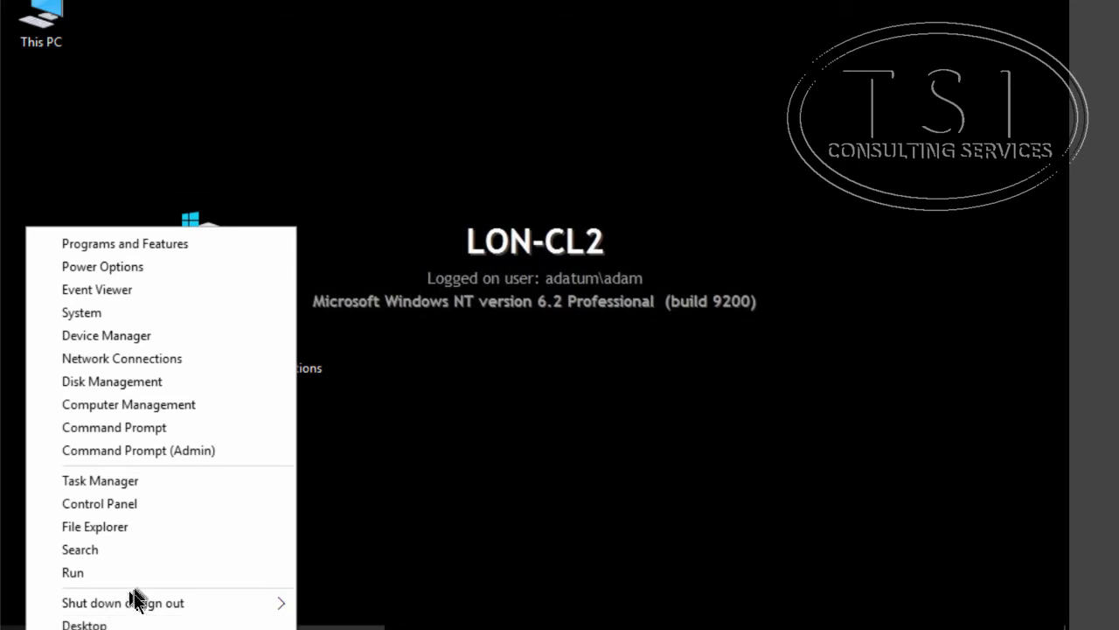
pyautogui.moveTo(144, 603)
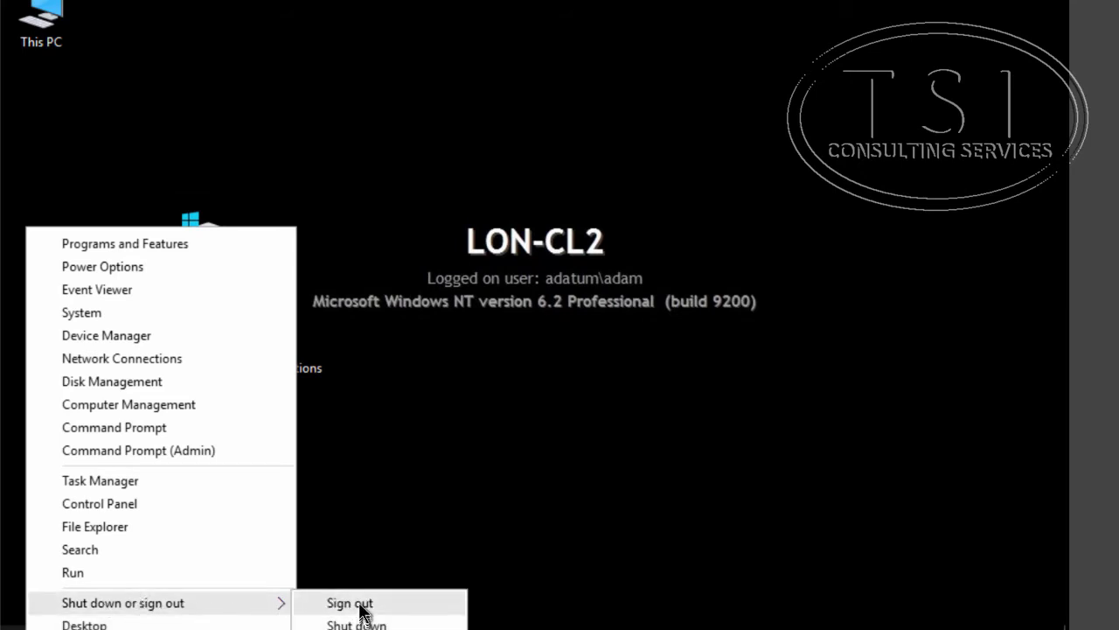
pyautogui.click(360, 602)
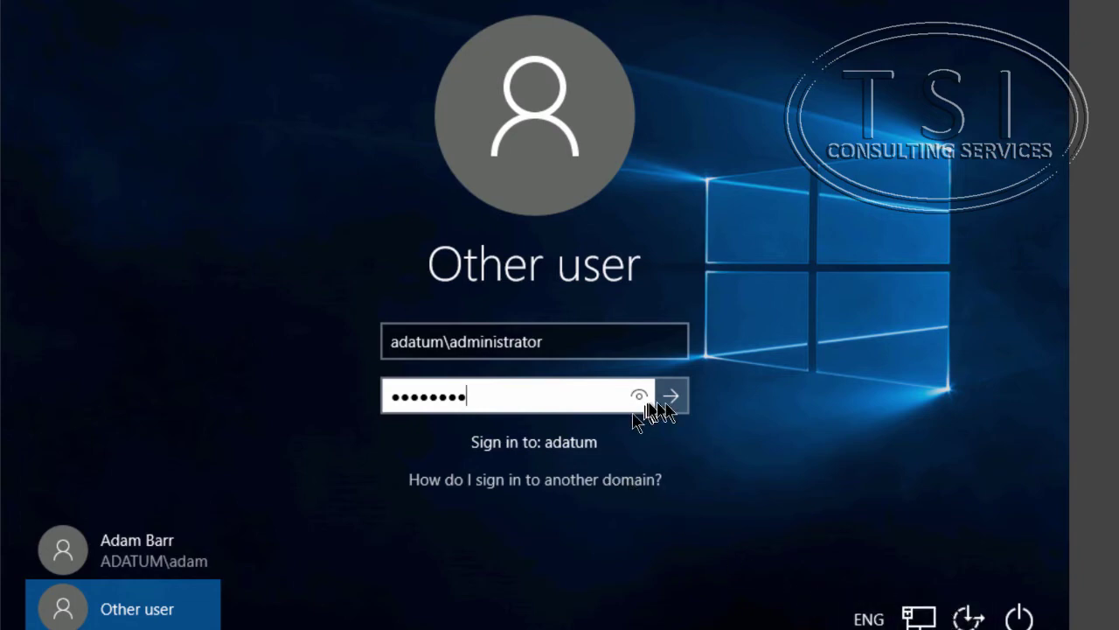
# Step: Sign in as administrator and run AgentSetup.exe from C:\Labfiles\Mod03\AnyCPU
pyautogui.click(672, 395)
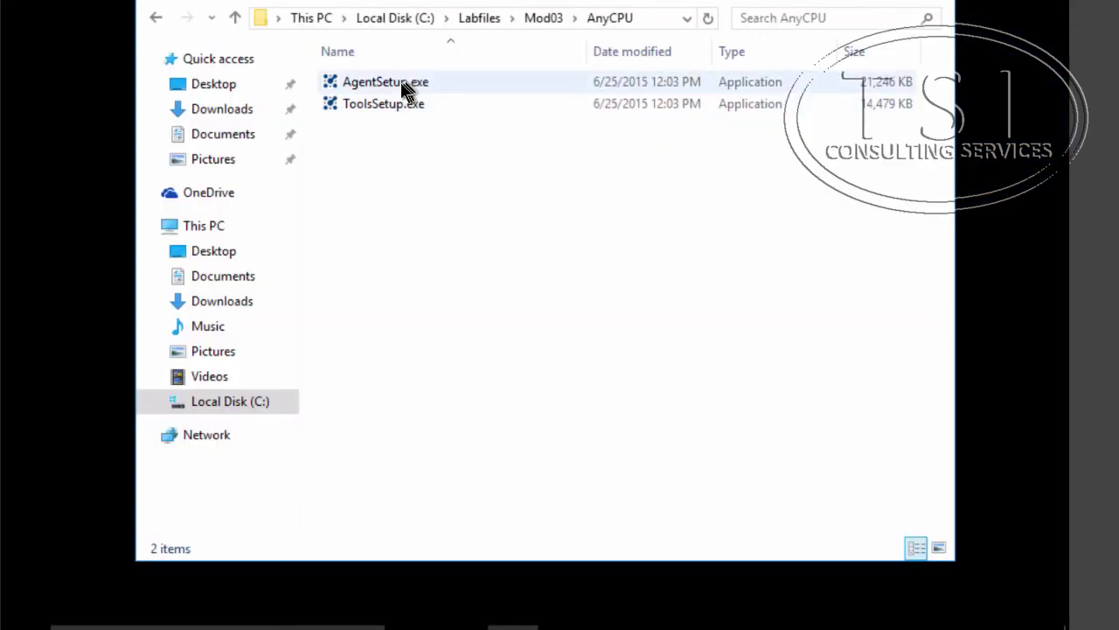
pyautogui.click(389, 83)
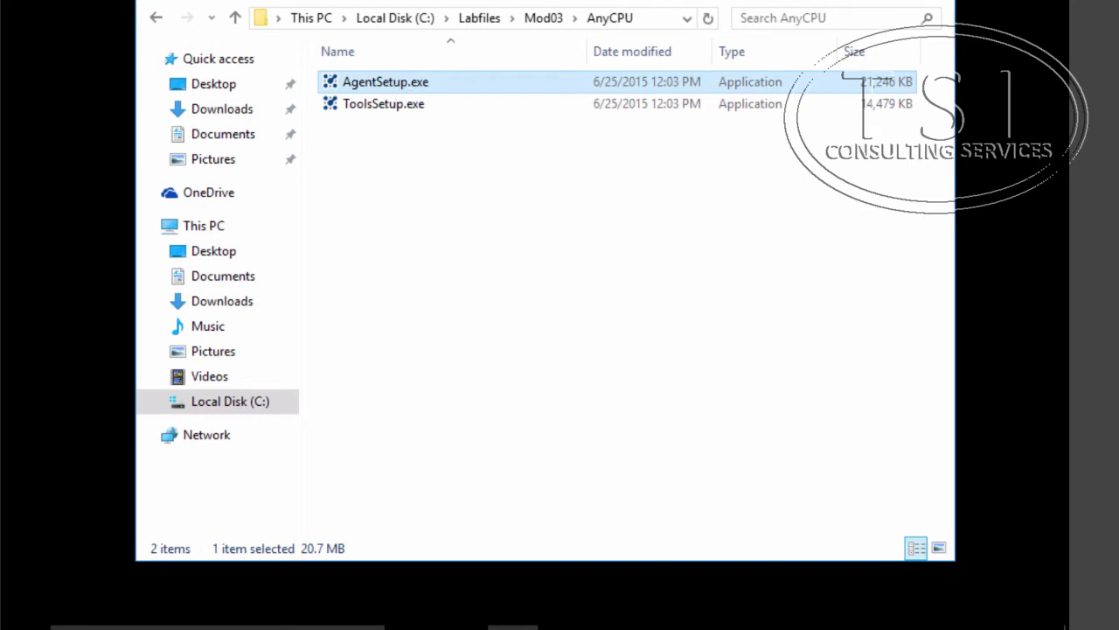
pyautogui.press('Return')
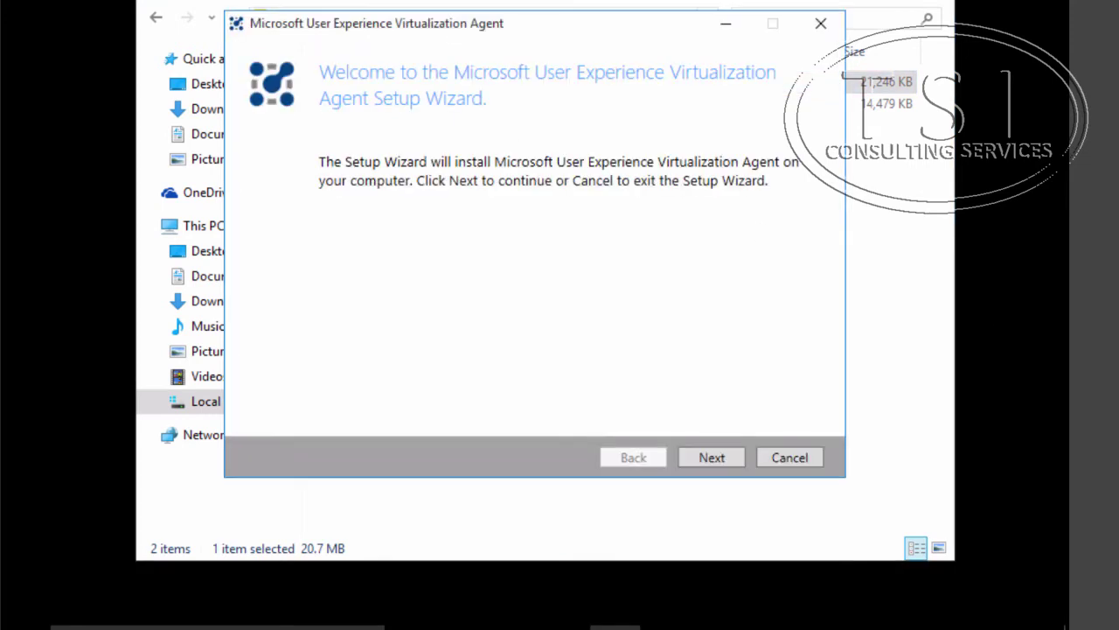
# Step: Accept the licence terms, decline Microsoft Update and decline the Customer Experience Improvement Program
pyautogui.press('Return')
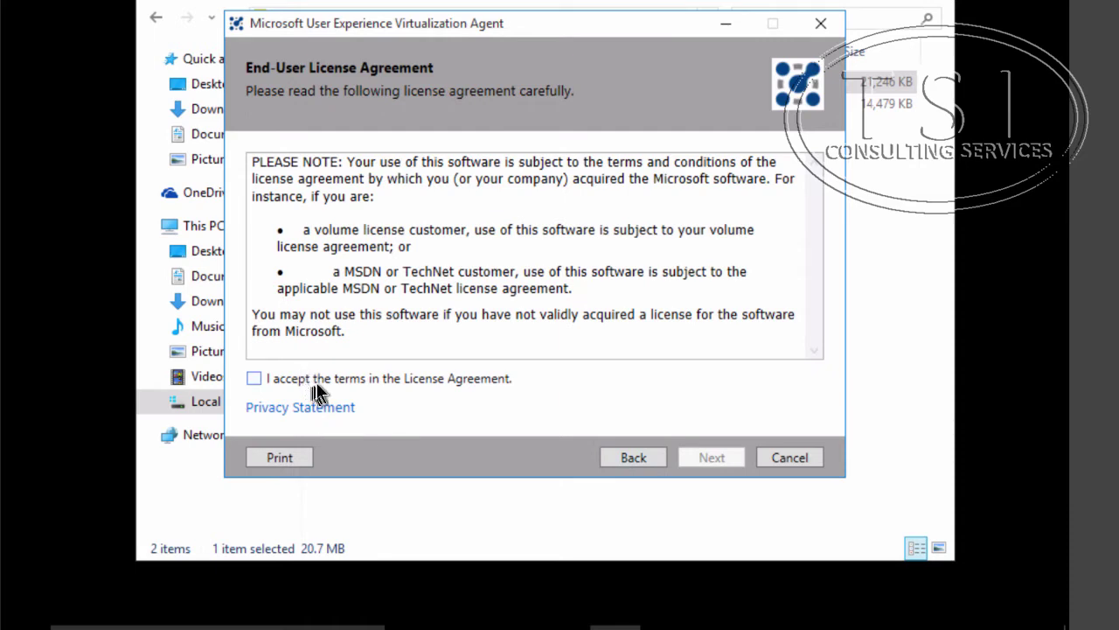
pyautogui.click(328, 382)
pyautogui.click(716, 460)
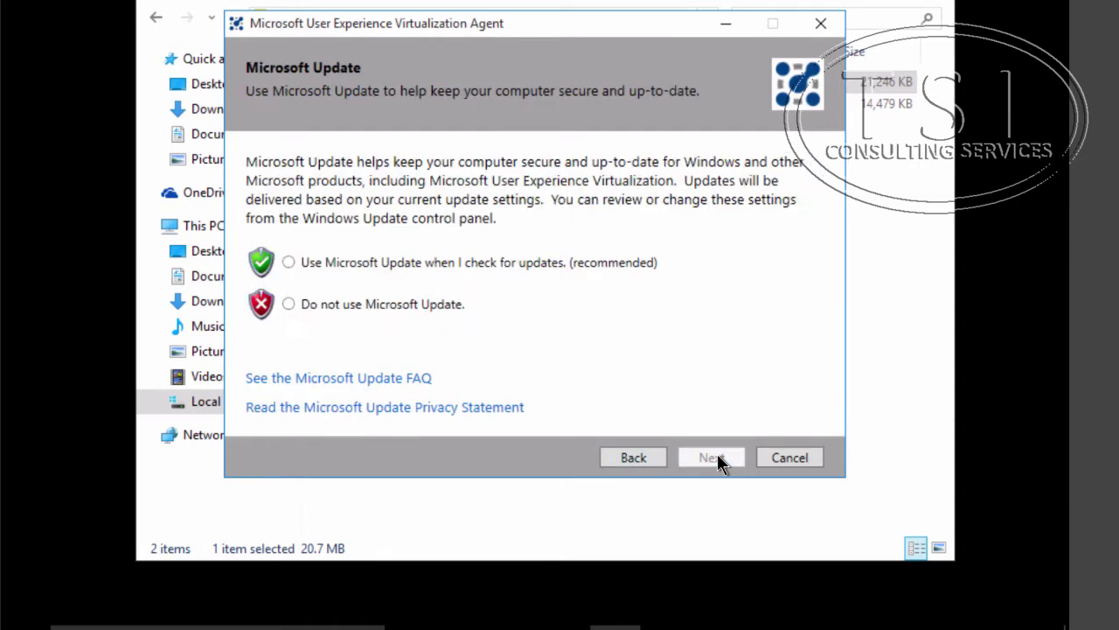
pyautogui.click(330, 308)
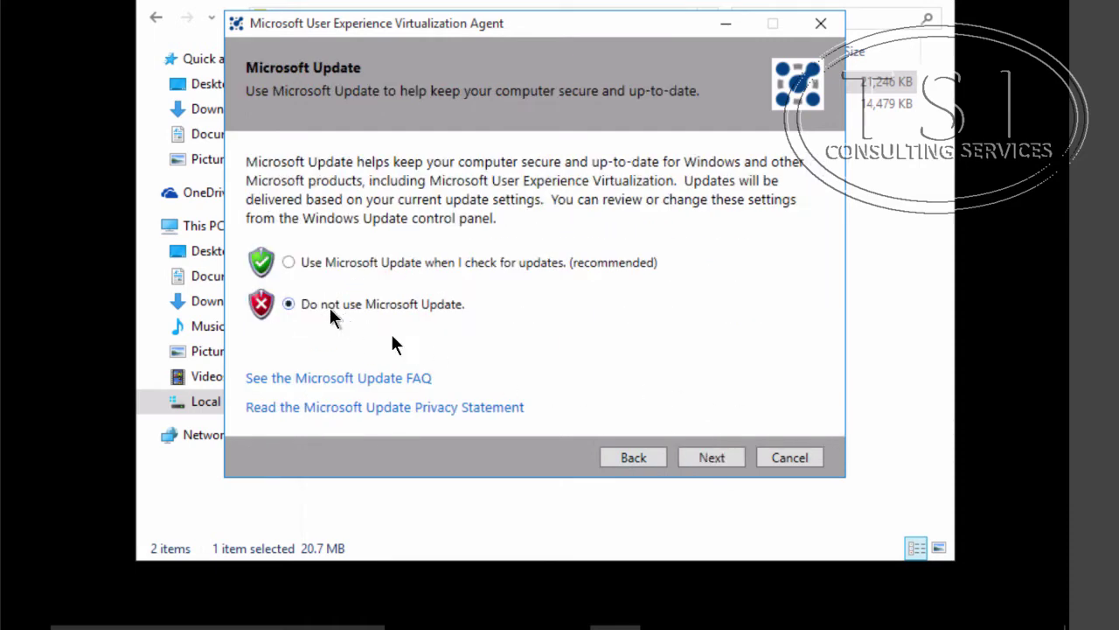
pyautogui.click(712, 458)
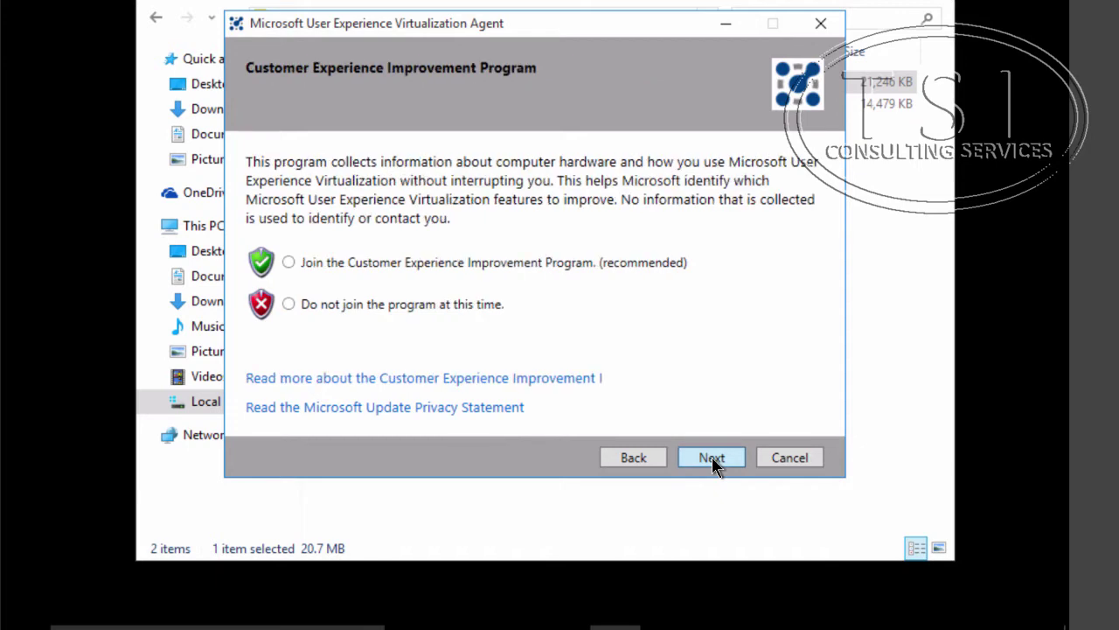
pyautogui.click(461, 305)
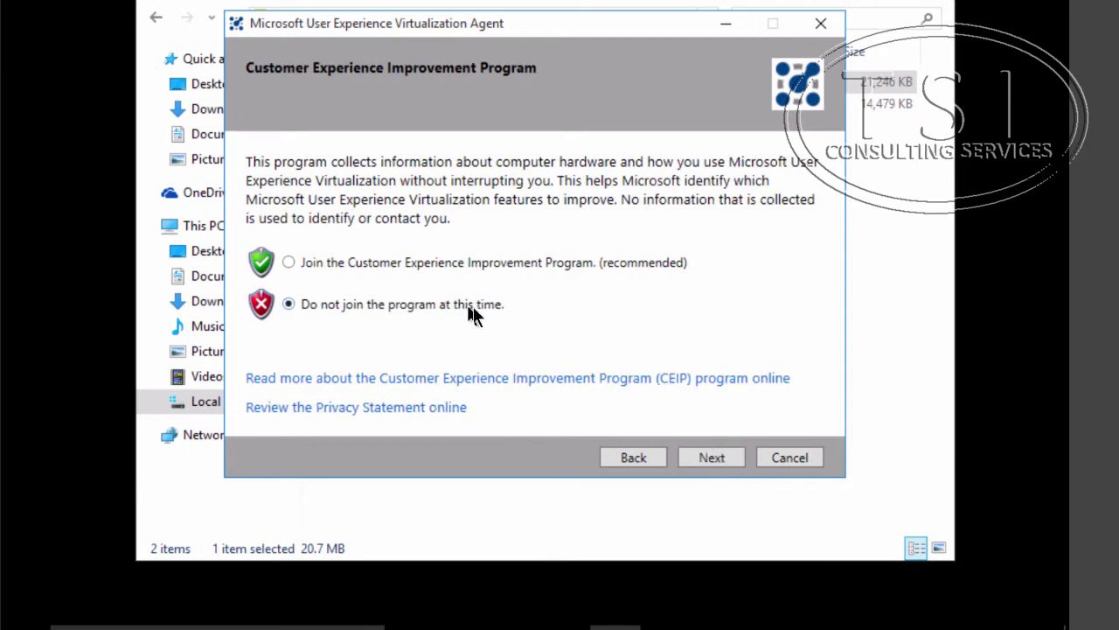
# Step: Enter storage path \\LON-DC1\Share, install the agent, then restart LON-CL2
pyautogui.click(722, 460)
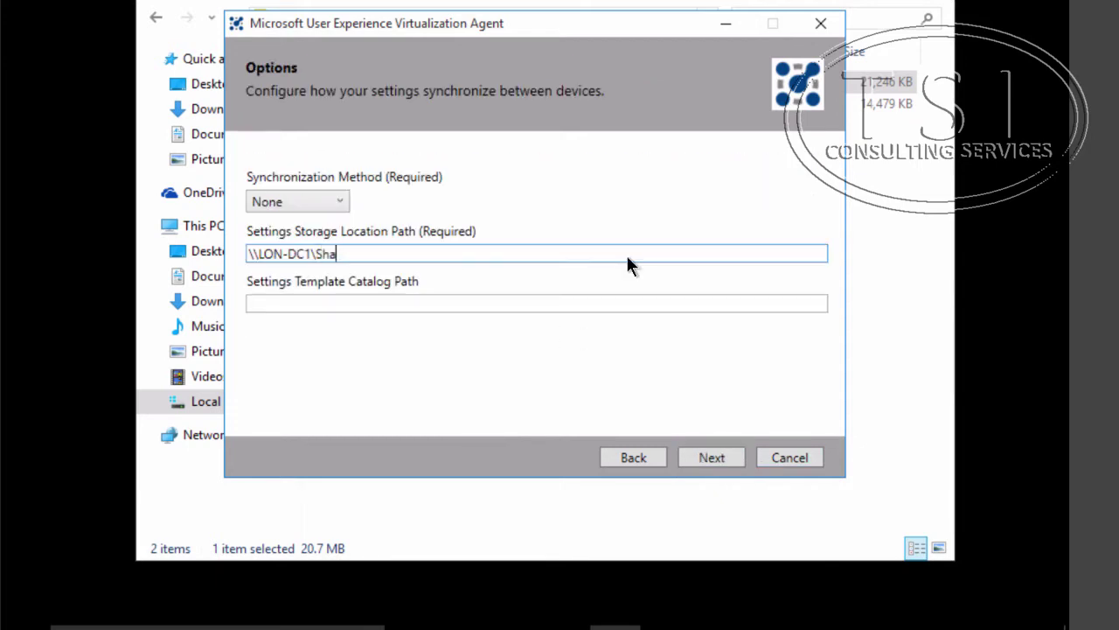
pyautogui.write('e')
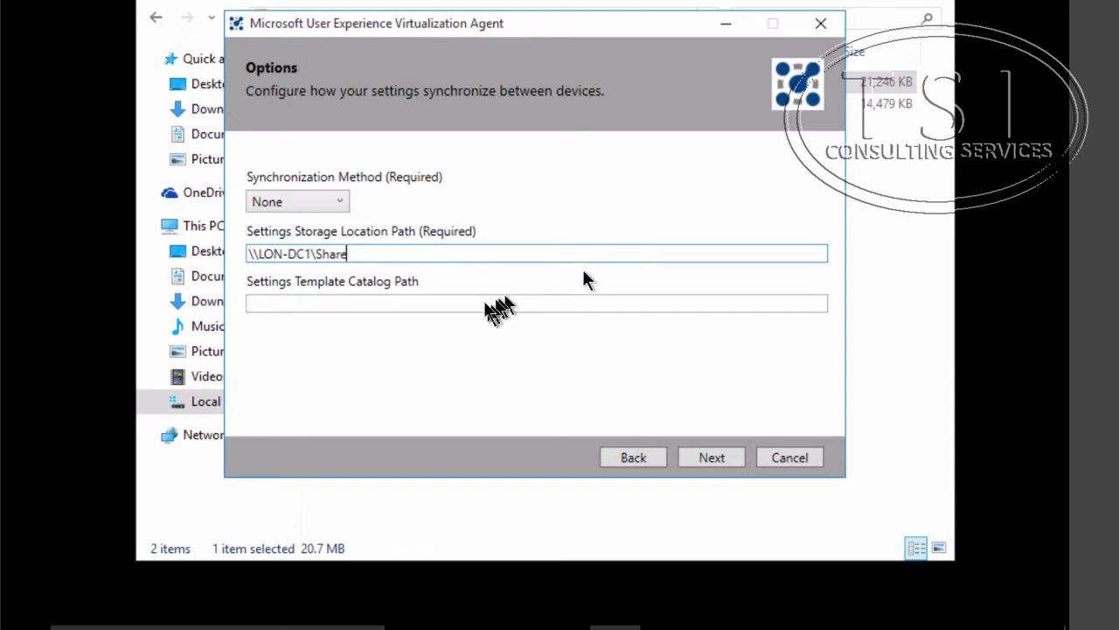
pyautogui.click(705, 459)
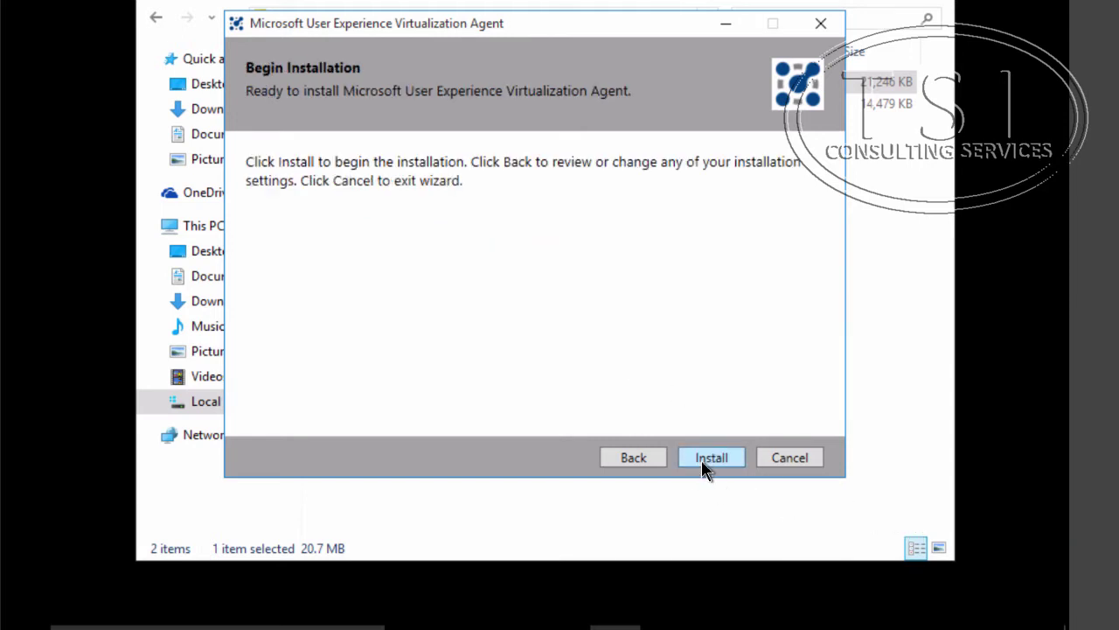
pyautogui.click(702, 462)
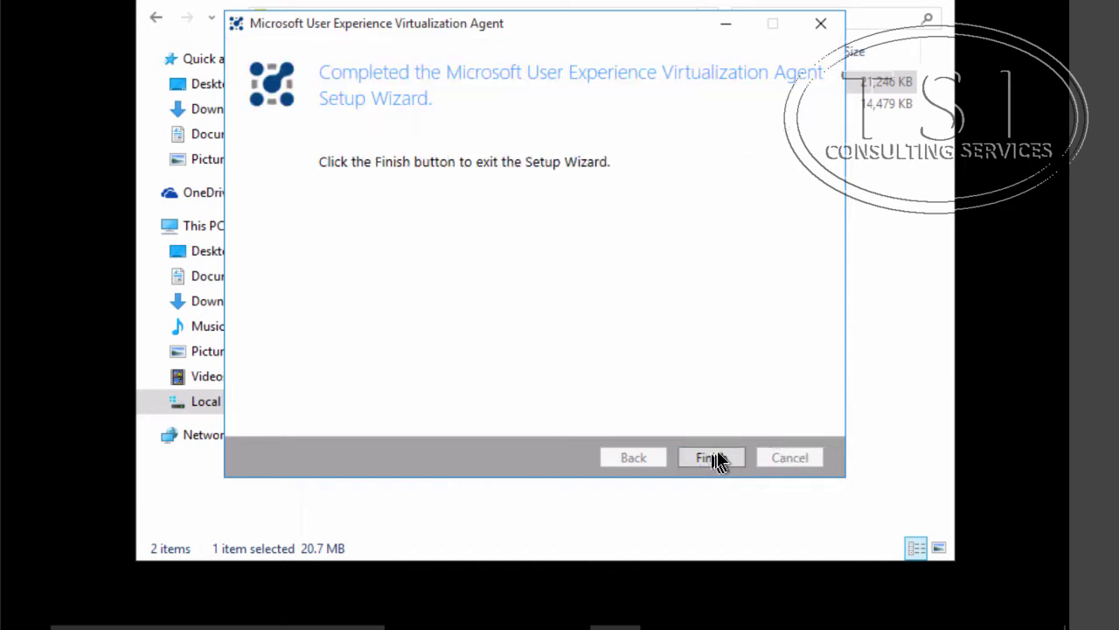
pyautogui.click(715, 459)
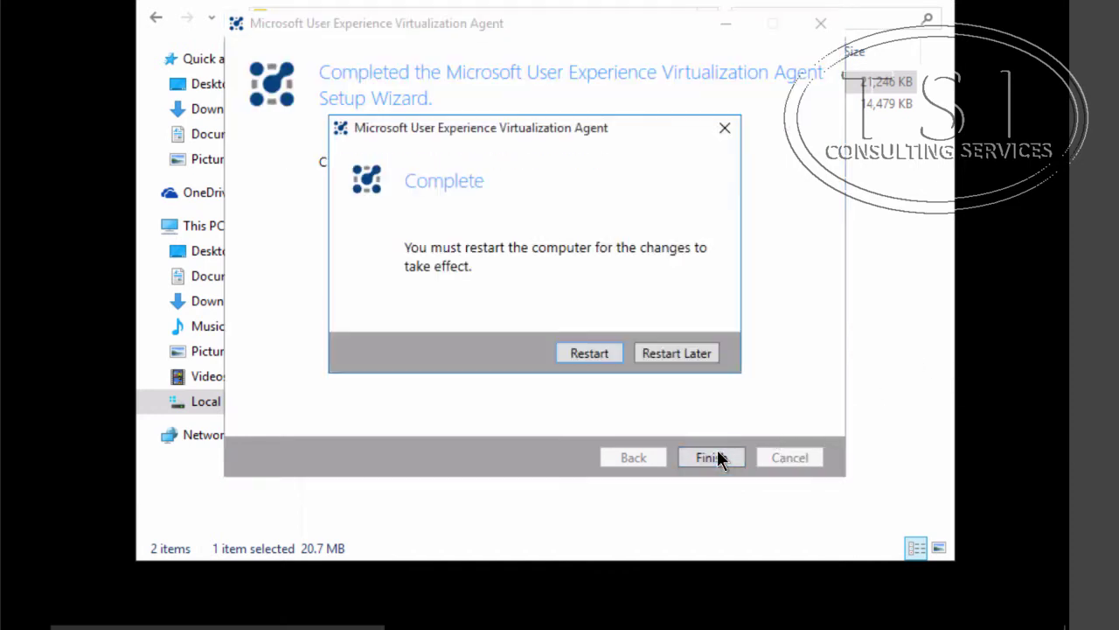
pyautogui.click(605, 358)
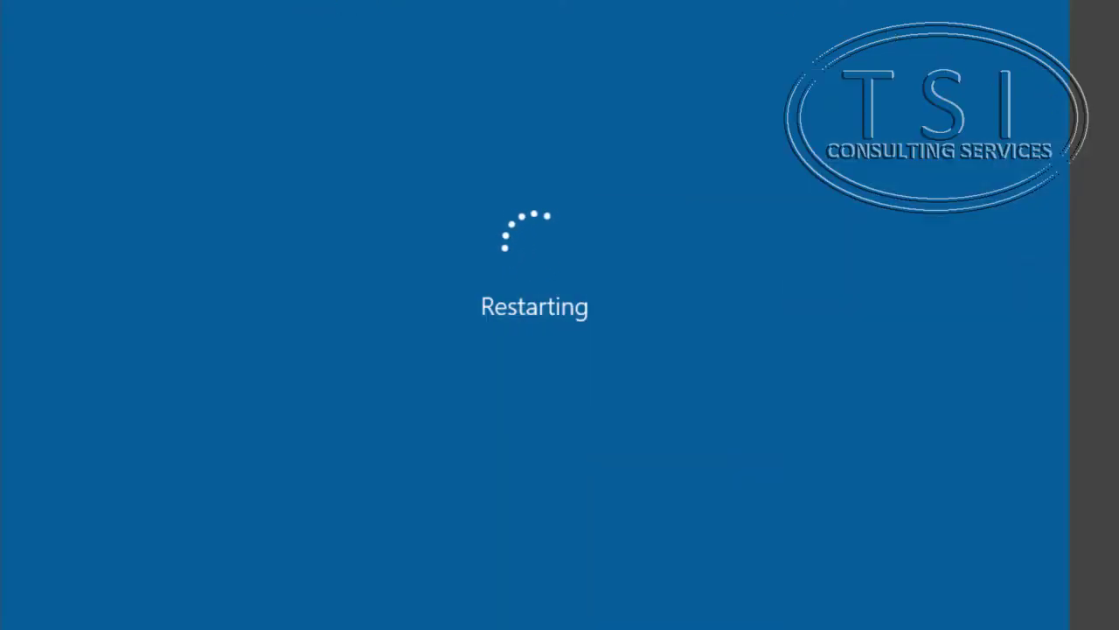
# Step: Switch to LON-DC1 and open the still-empty C:\UEVdata folder in File Explorer
pyautogui.click(308, 4)
pyautogui.click(375, 6)
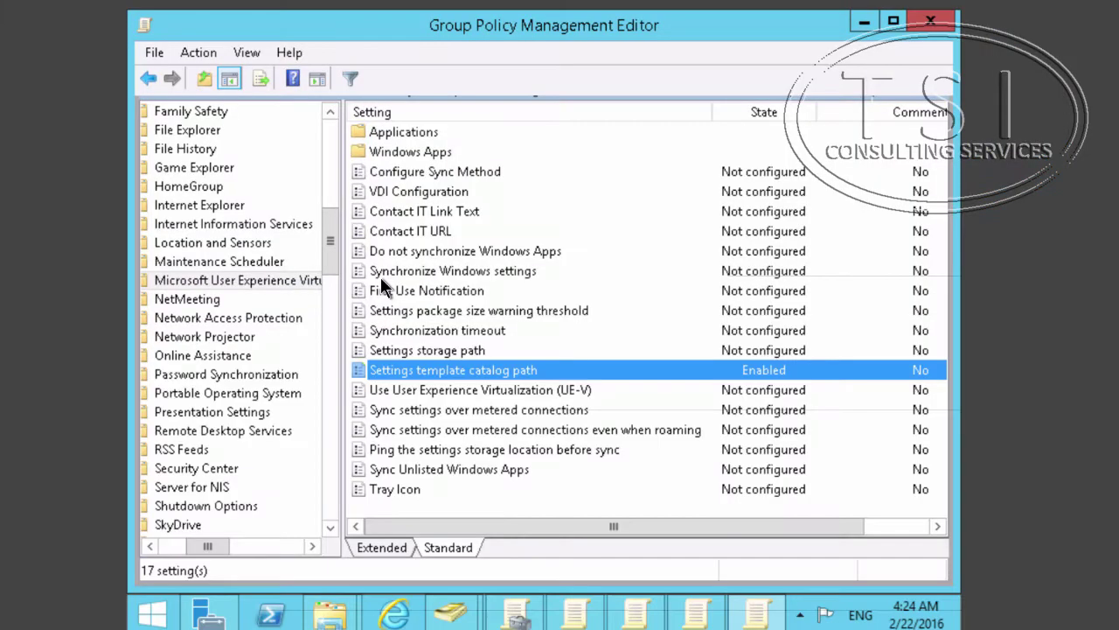
pyautogui.moveTo(331, 616)
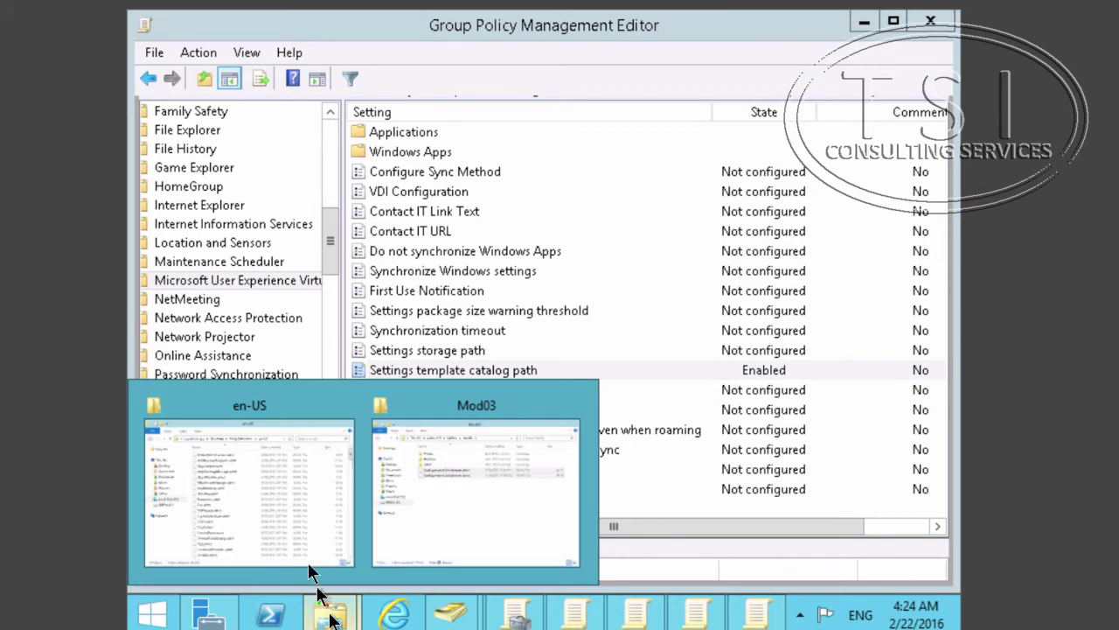
pyautogui.click(316, 542)
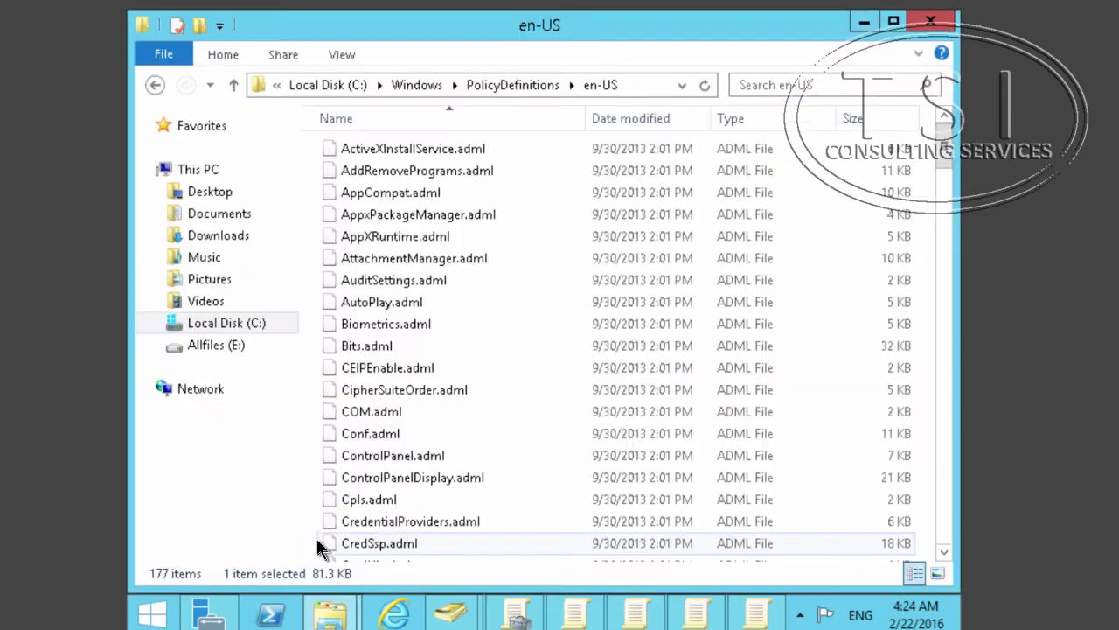
pyautogui.click(233, 324)
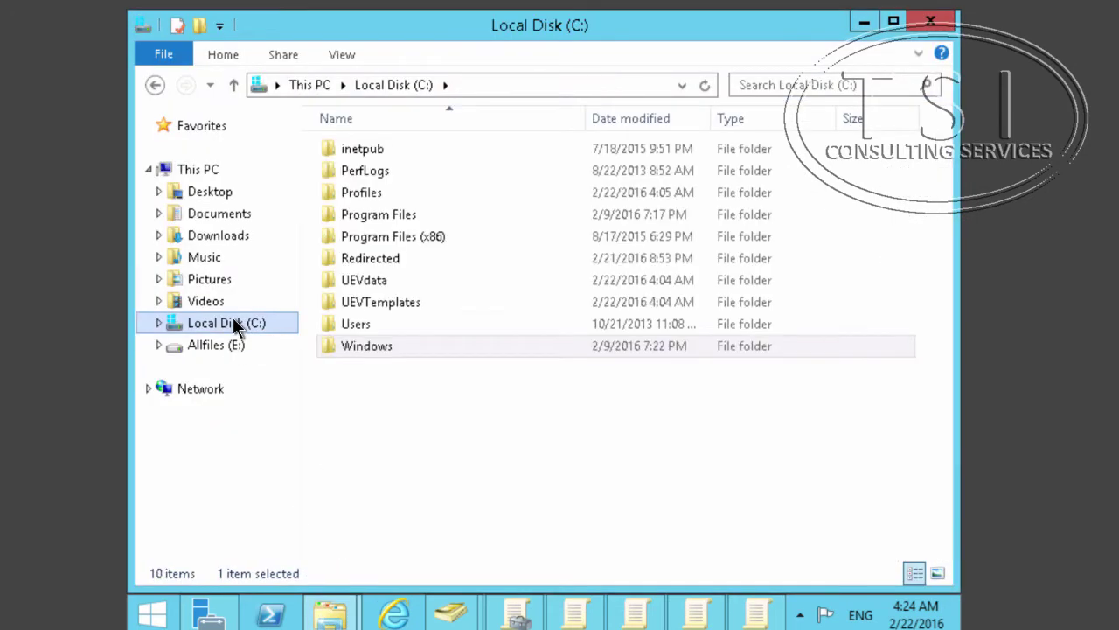
pyautogui.doubleClick(347, 285)
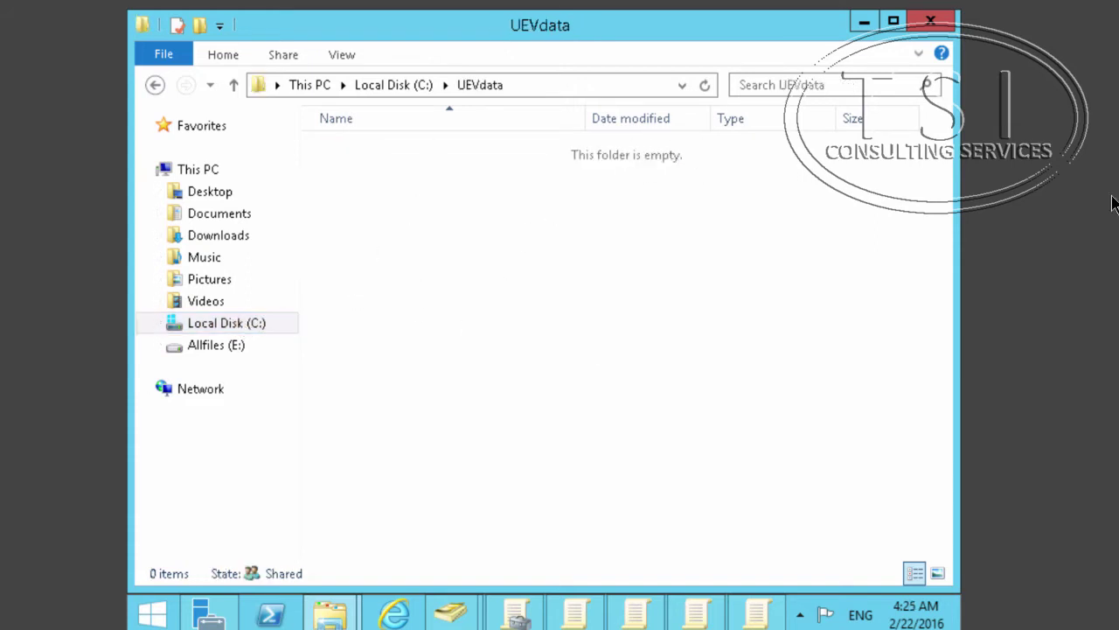
pyautogui.click(369, 3)
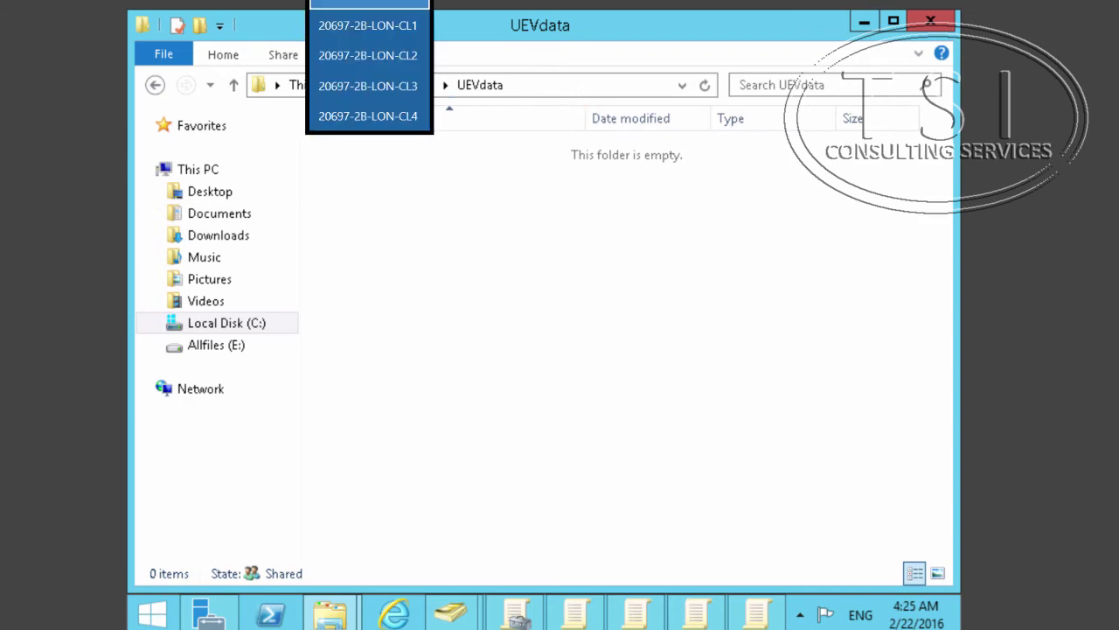
# Step: Sign in to LON-CL1 as Other user with the domain user name and password, then switch VMs
pyautogui.click(393, 31)
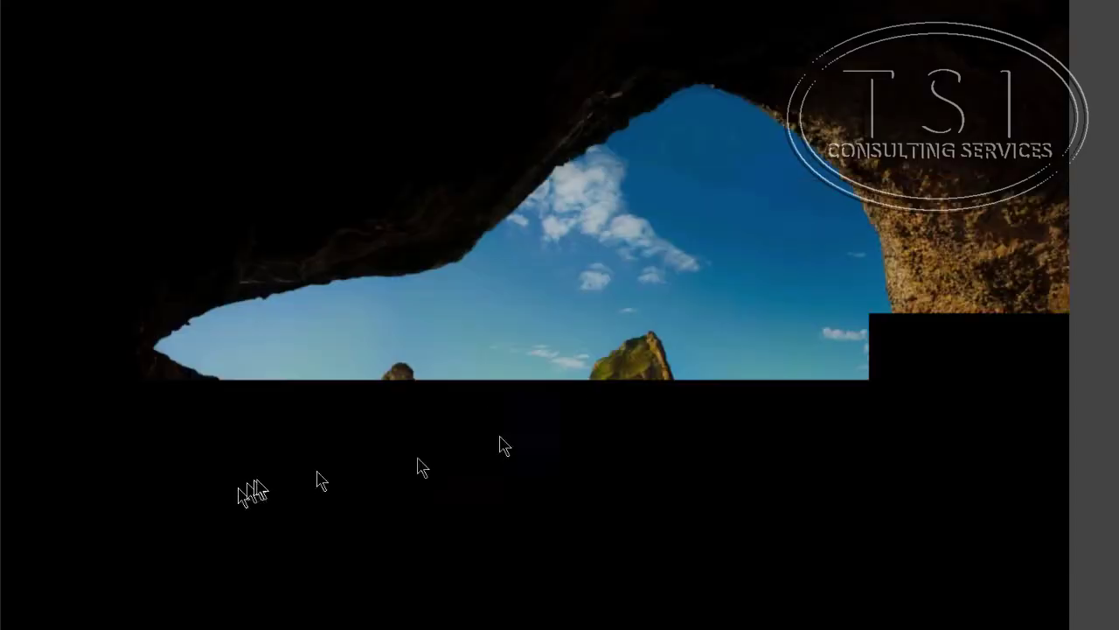
pyautogui.click(169, 545)
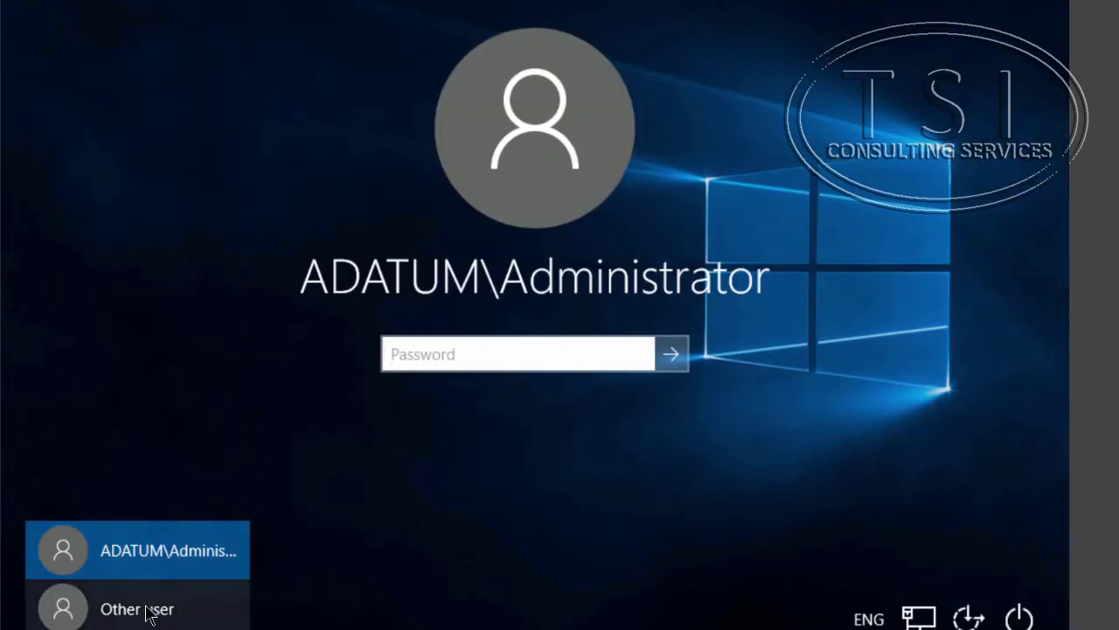
pyautogui.click(147, 610)
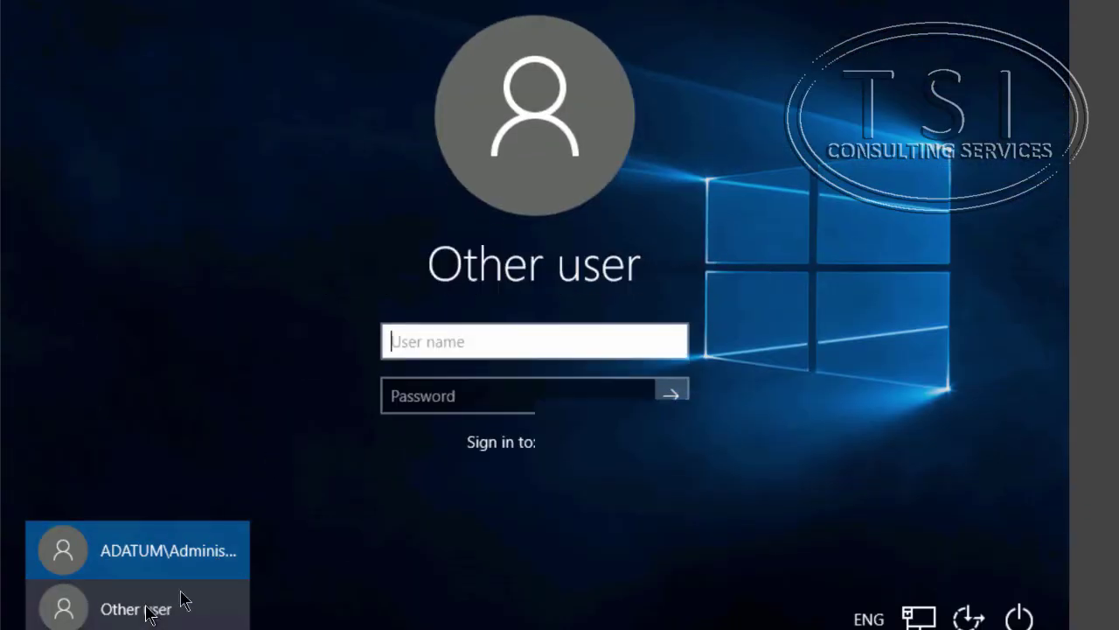
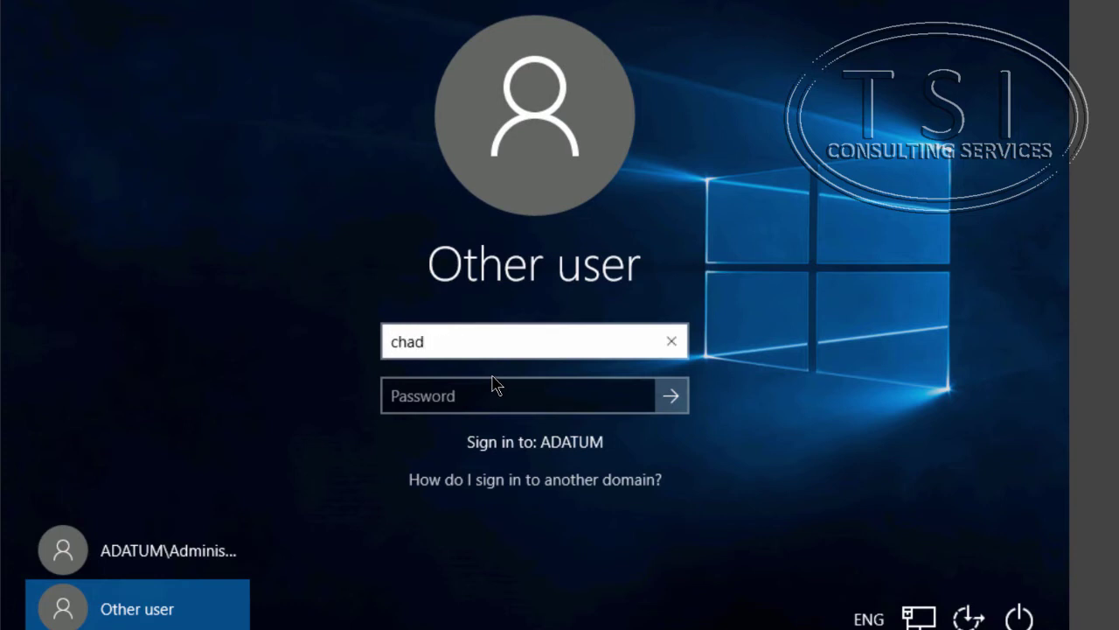
pyautogui.press('Tab')
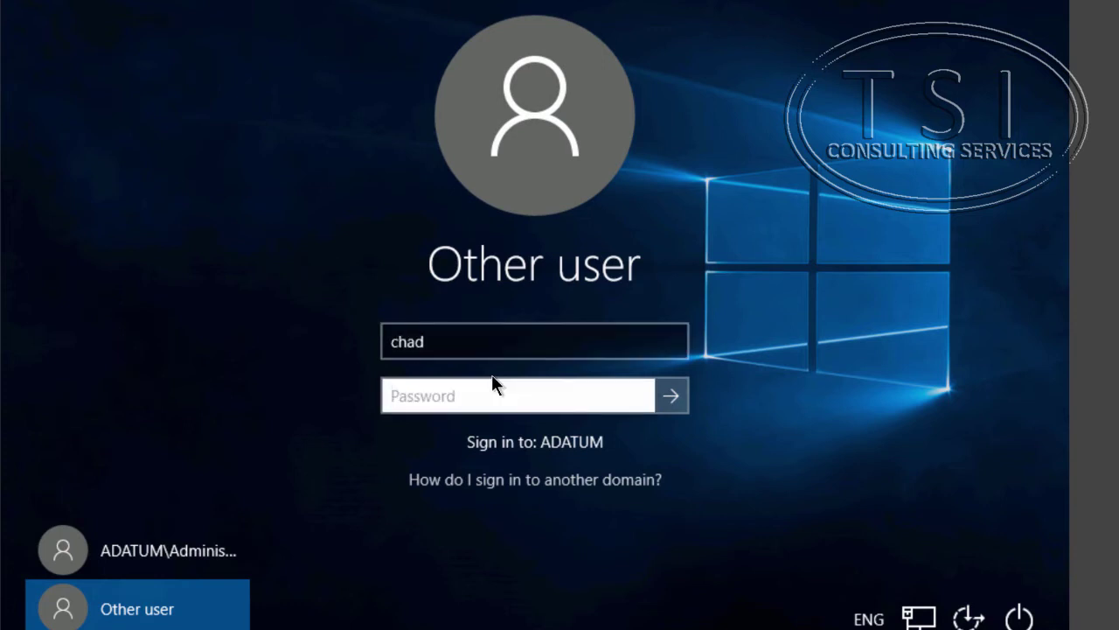
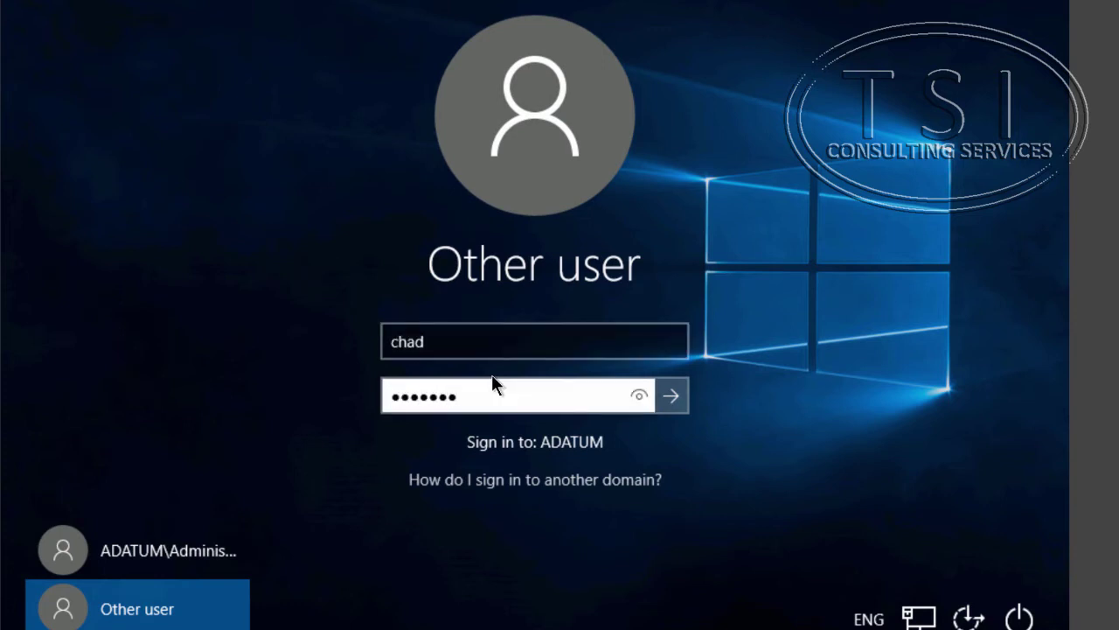
pyautogui.click(674, 402)
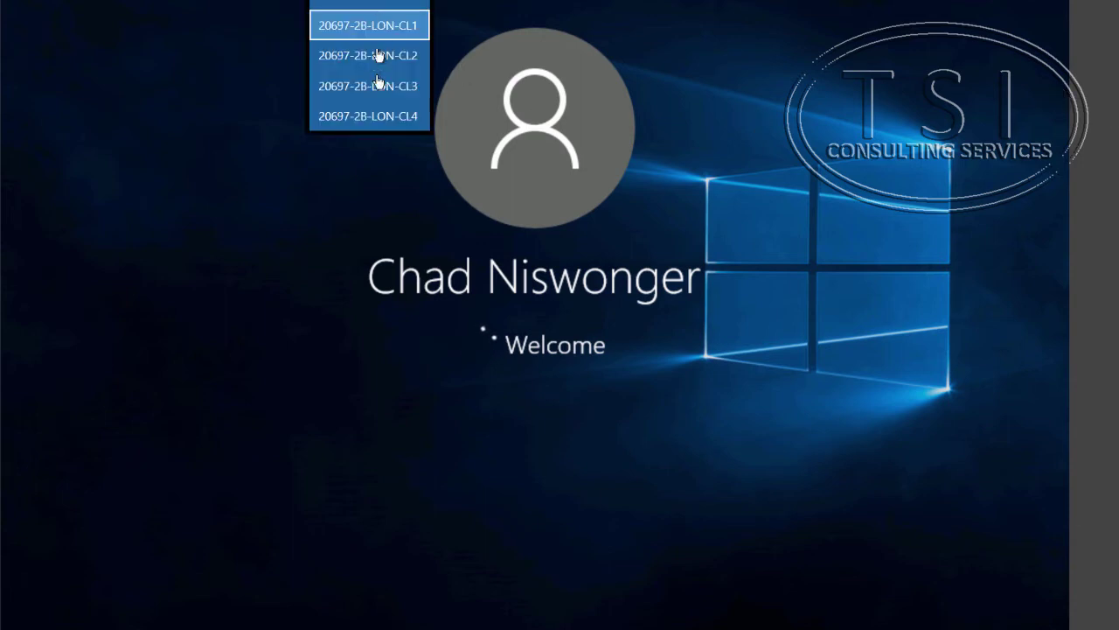
pyautogui.click(382, 71)
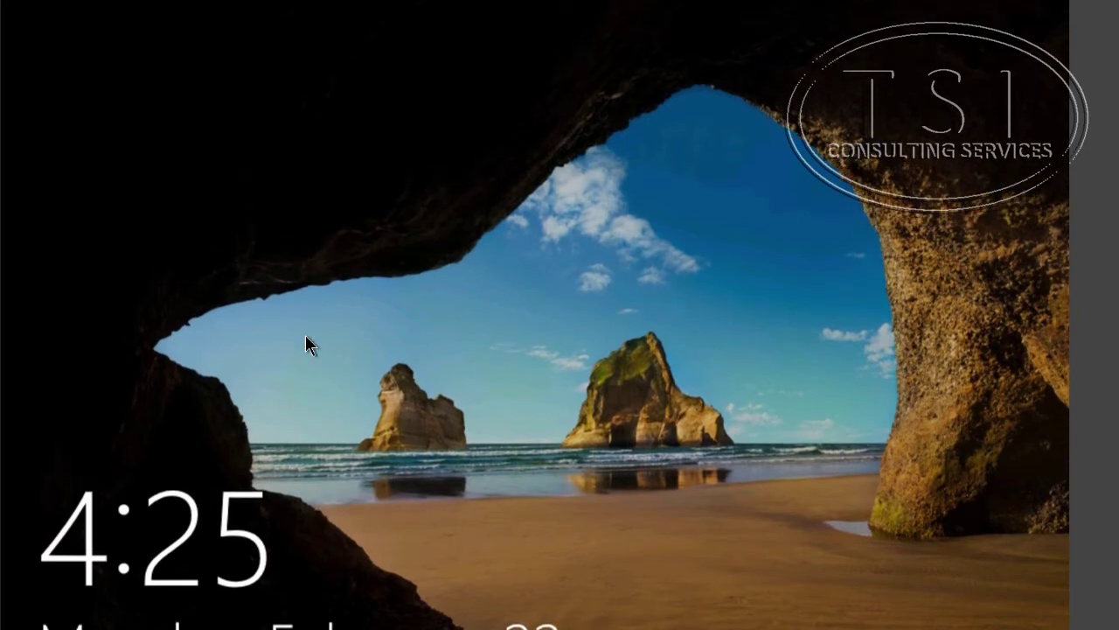
# Step: Sign in as Other user with the domain user's name and password, then return to 20697-2B-LON-CL1
pyautogui.click(365, 265)
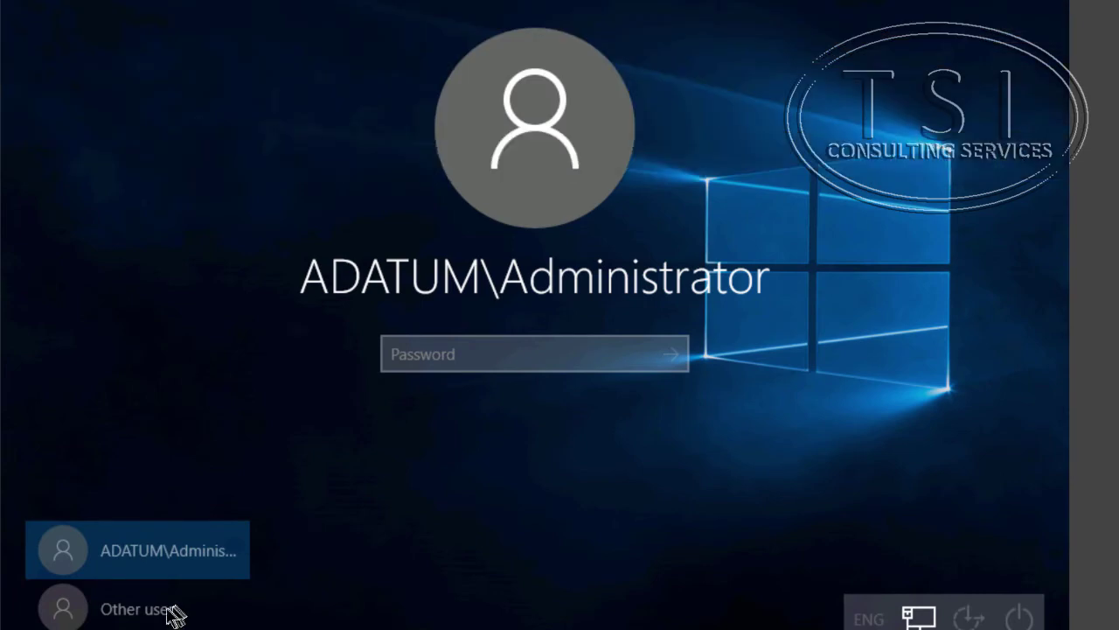
pyautogui.click(172, 612)
pyautogui.click(423, 345)
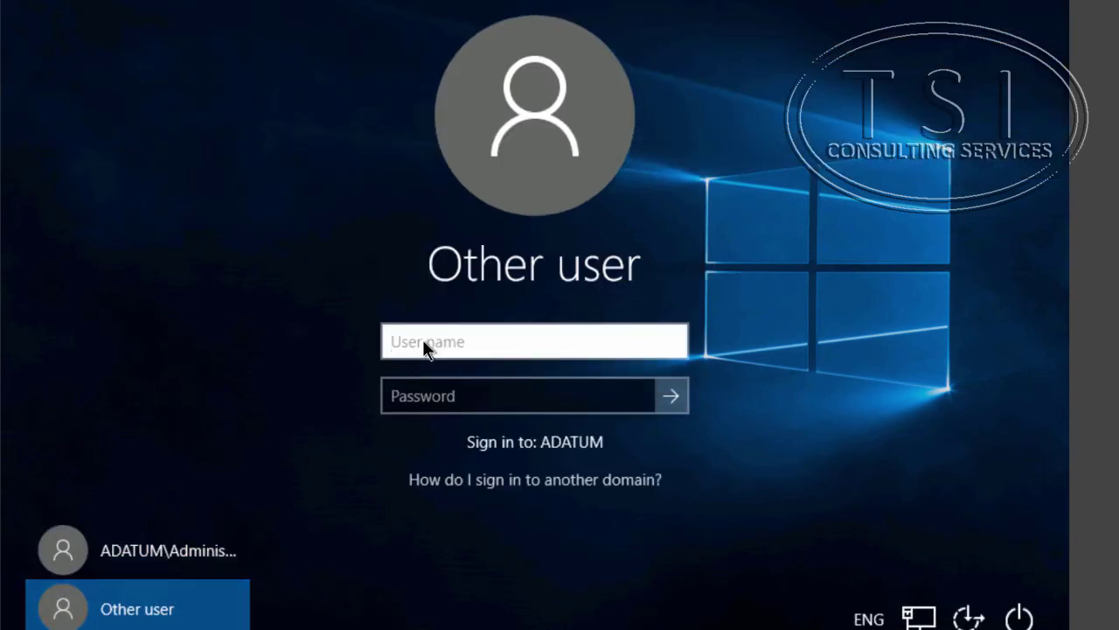
pyautogui.write('chad')
pyautogui.press('Tab')
pyautogui.write('Pa')
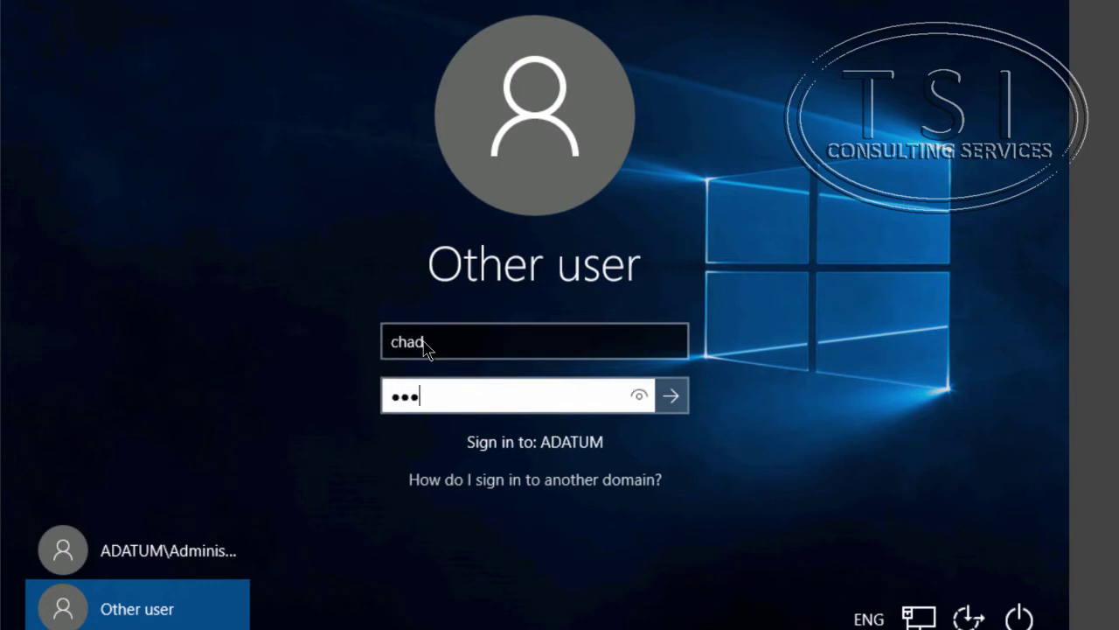
pyautogui.press('Return')
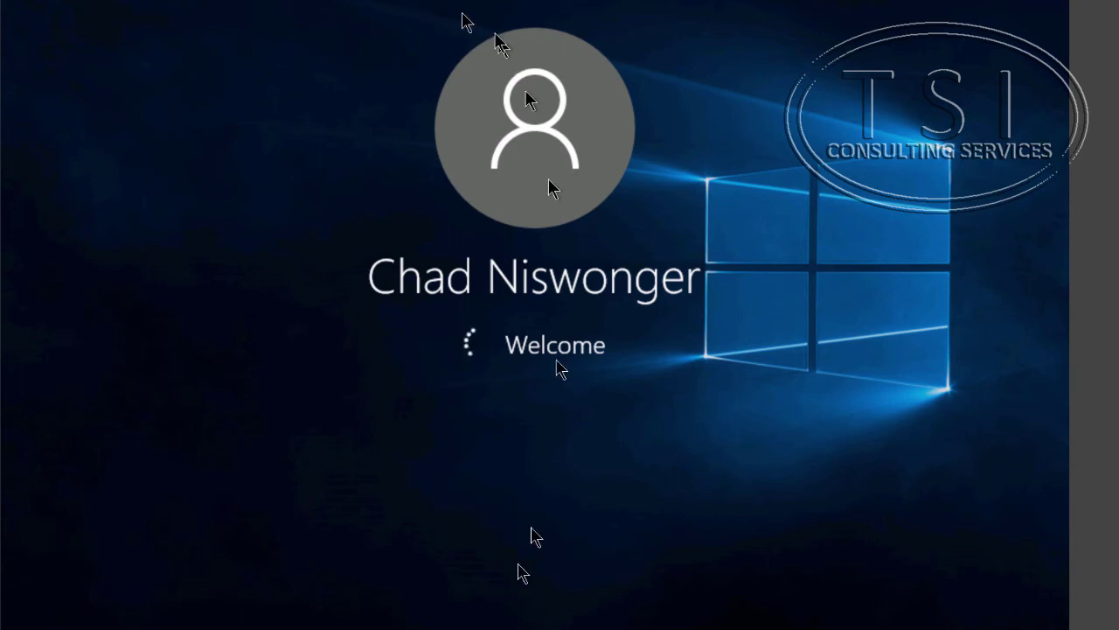
pyautogui.click(376, 2)
pyautogui.click(364, 35)
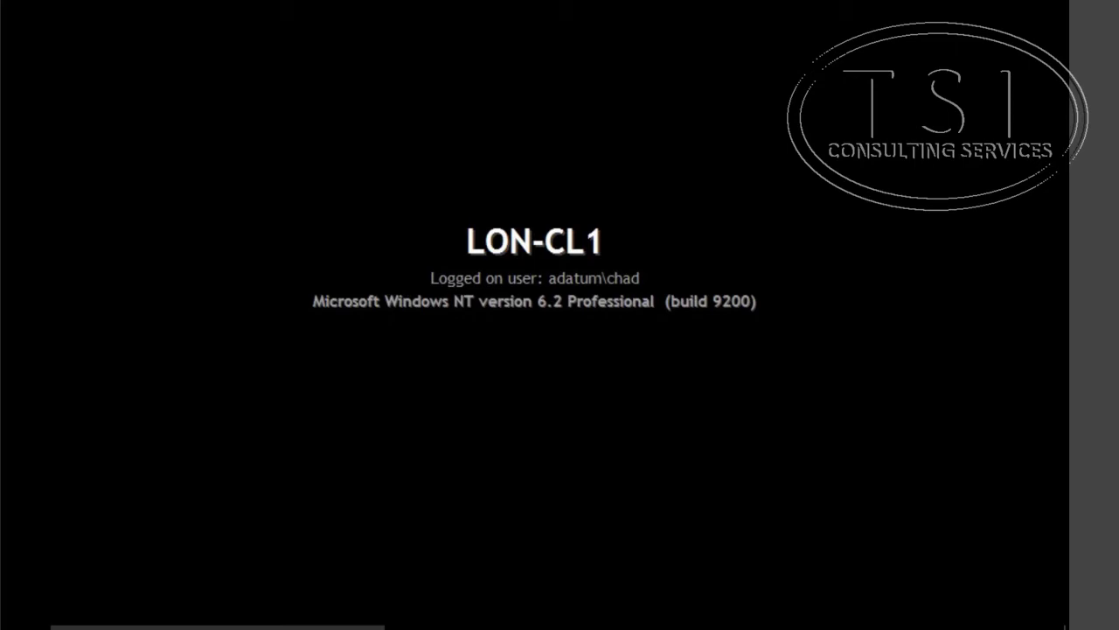
# Step: Tick 'Replace Command Prompt with Windows PowerShell' on the taskbar Navigation tab and check the Win+X menu
pyautogui.press('super+x')
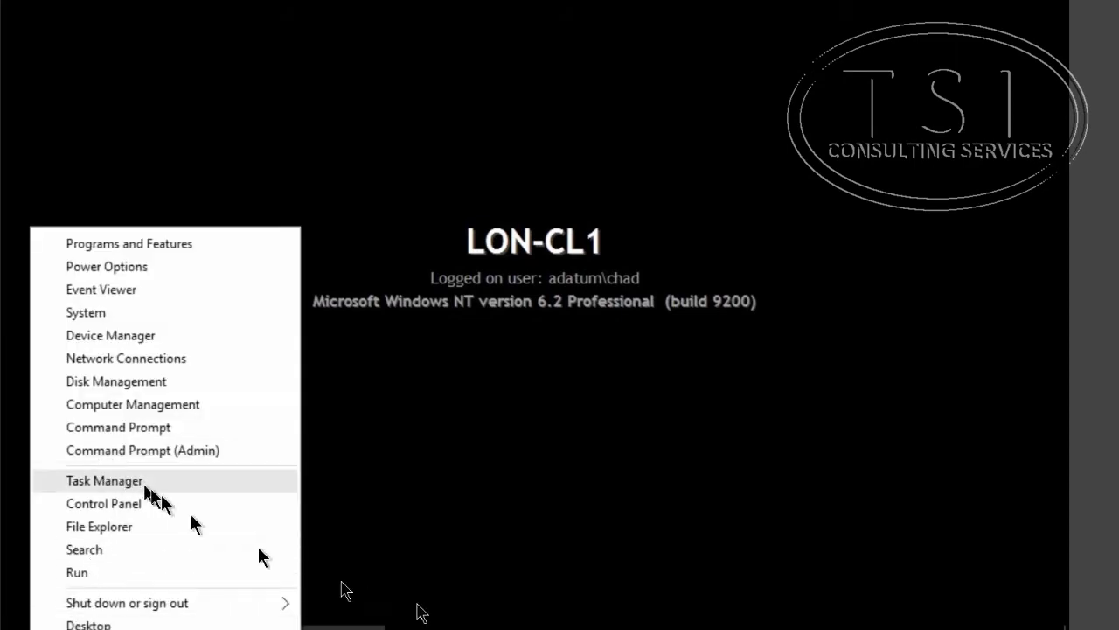
pyautogui.rightClick(696, 622)
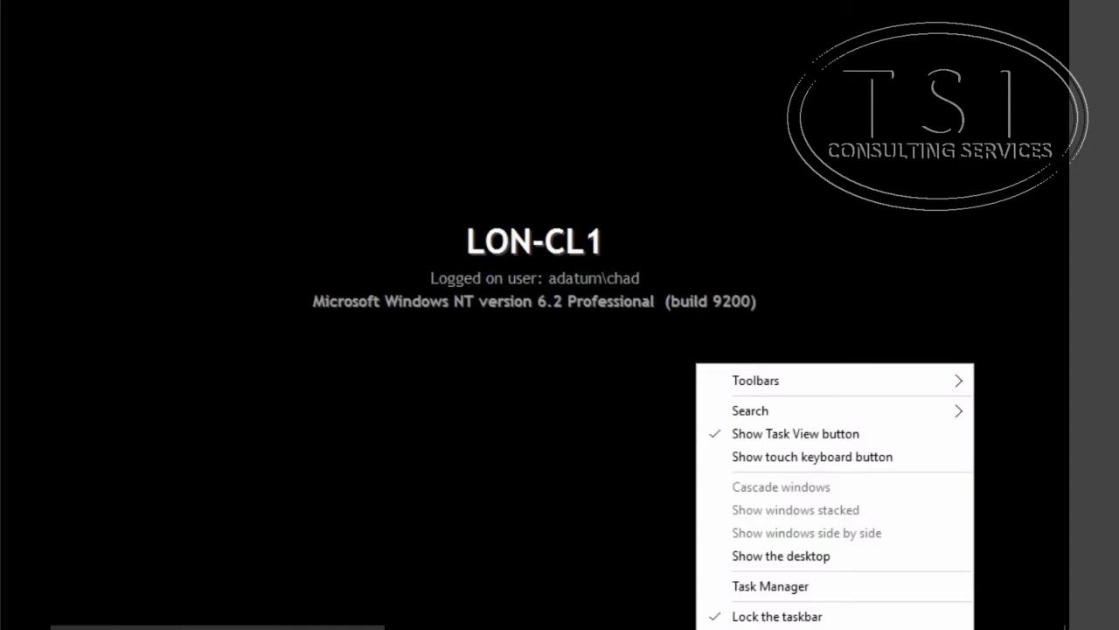
pyautogui.click(761, 628)
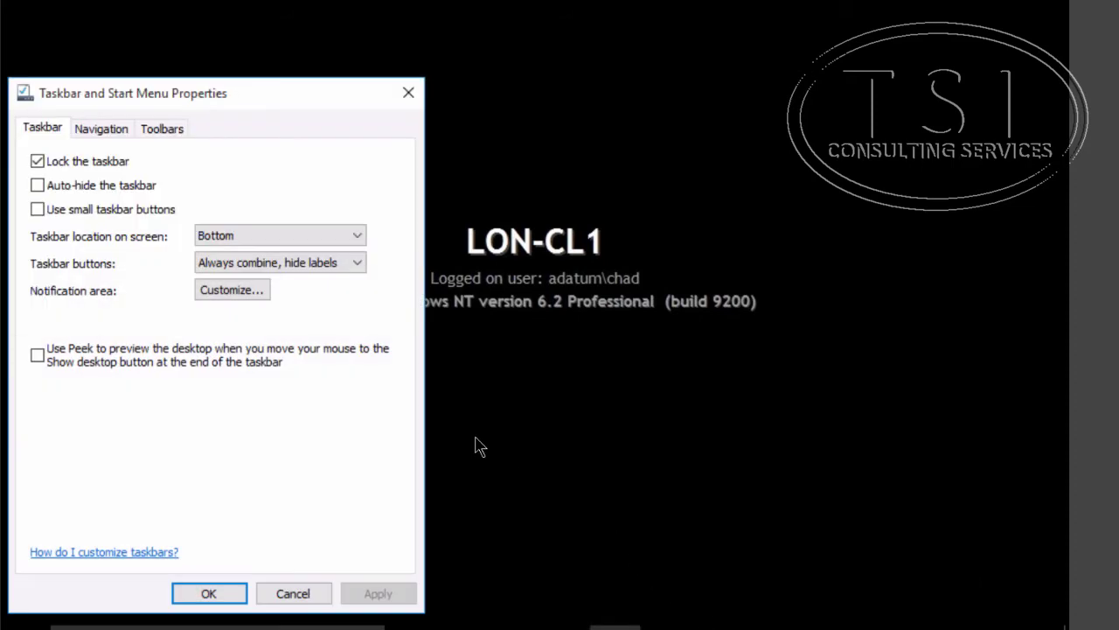
pyautogui.click(109, 126)
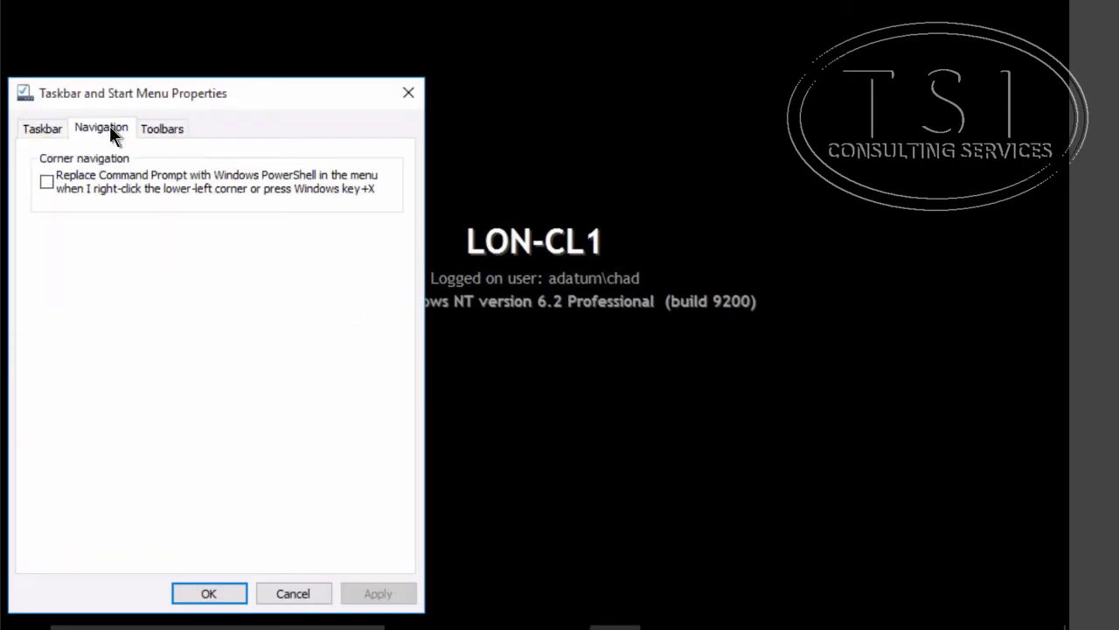
pyautogui.click(46, 181)
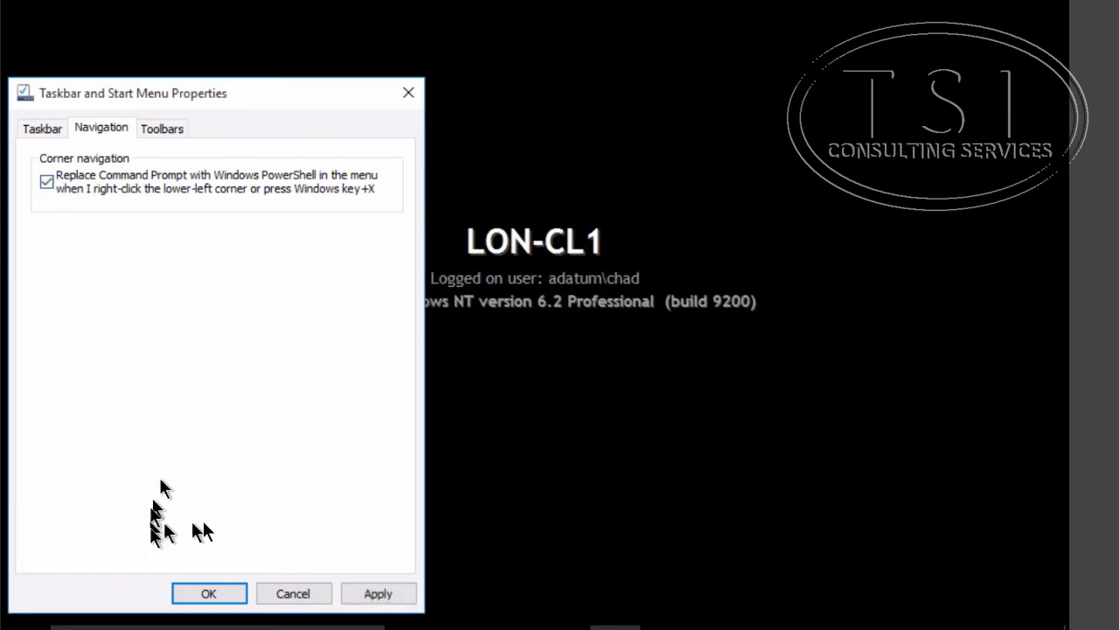
pyautogui.click(210, 592)
pyautogui.press('super+x')
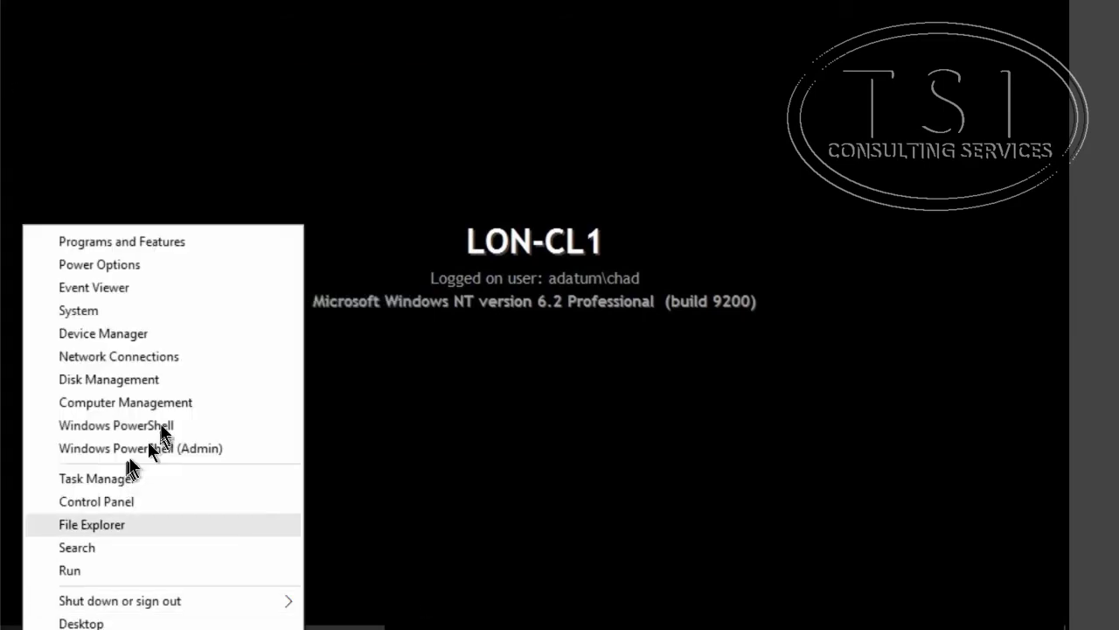
# Step: Launch Windows PowerShell and run Get-UevConfiguration to show the UE-V storage and template catalog paths
pyautogui.click(158, 424)
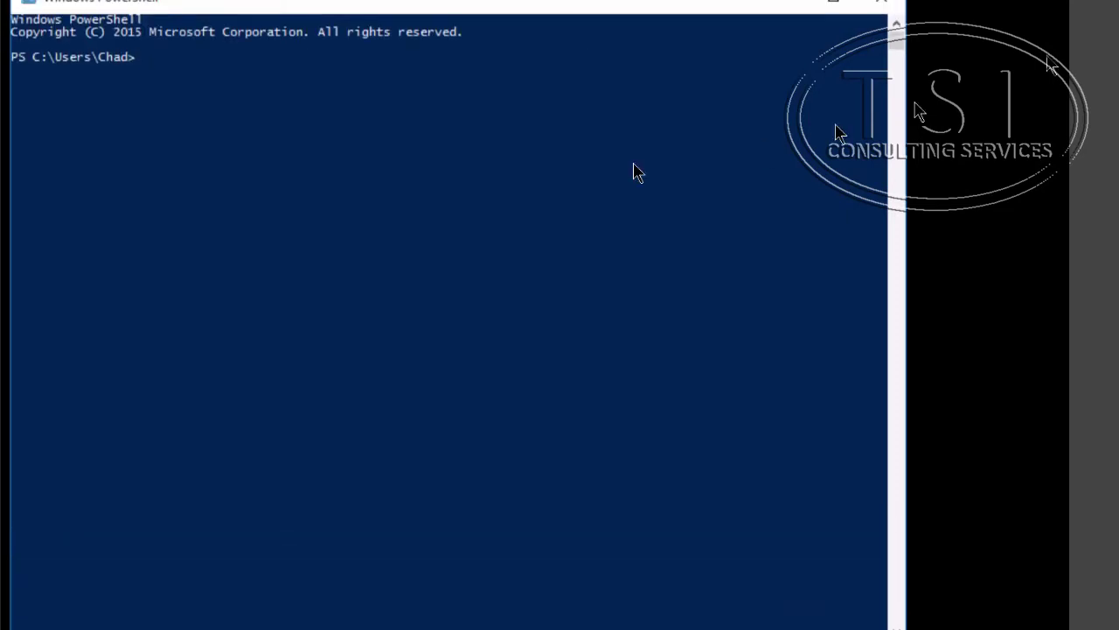
pyautogui.click(505, 135)
pyautogui.rightClick(505, 138)
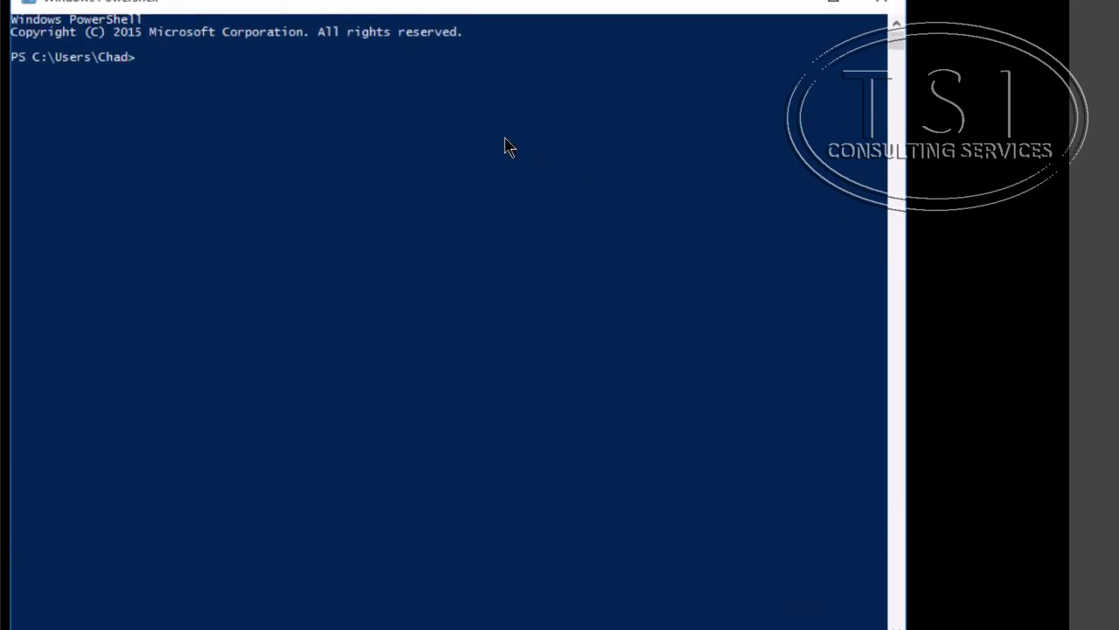
pyautogui.write('get-uevco')
pyautogui.press('Tab')
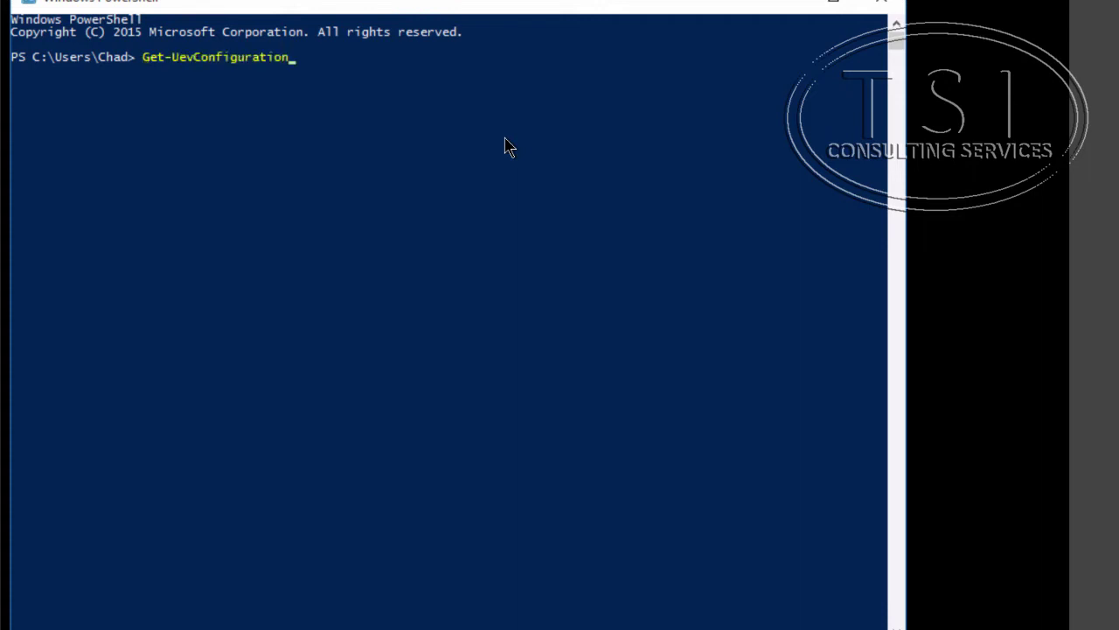
pyautogui.press('Return')
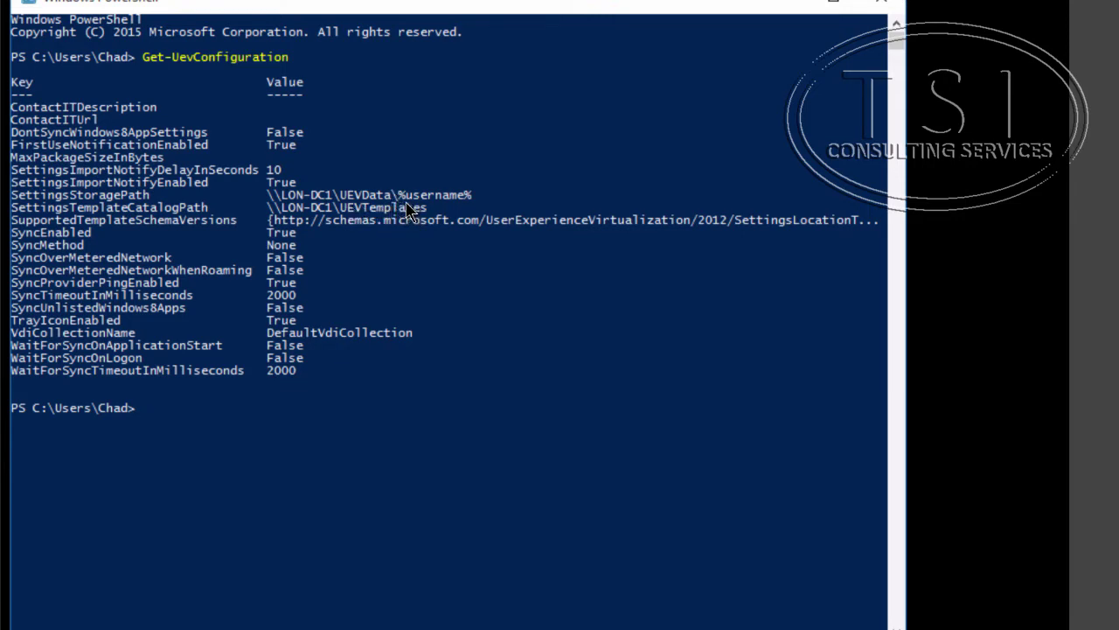
# Step: List every cmdlet in the UEV module with Get-Command -Module uev
pyautogui.click(466, 321)
pyautogui.write('g')
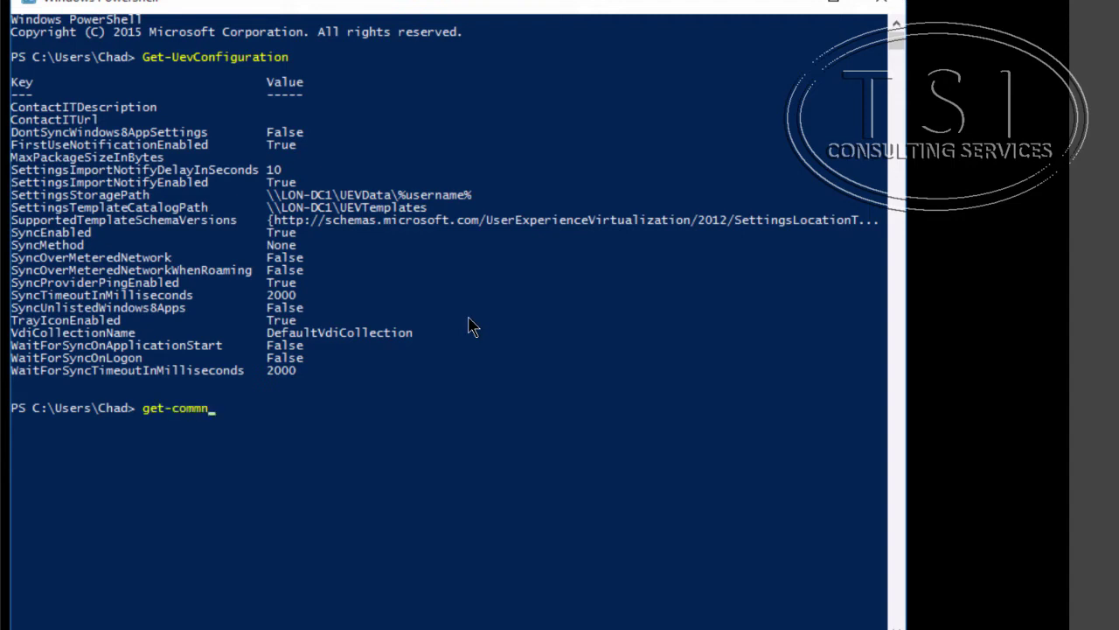
pyautogui.write('et-comm')
pyautogui.press('Tab')
pyautogui.write('-MOD')
pyautogui.press('Tab')
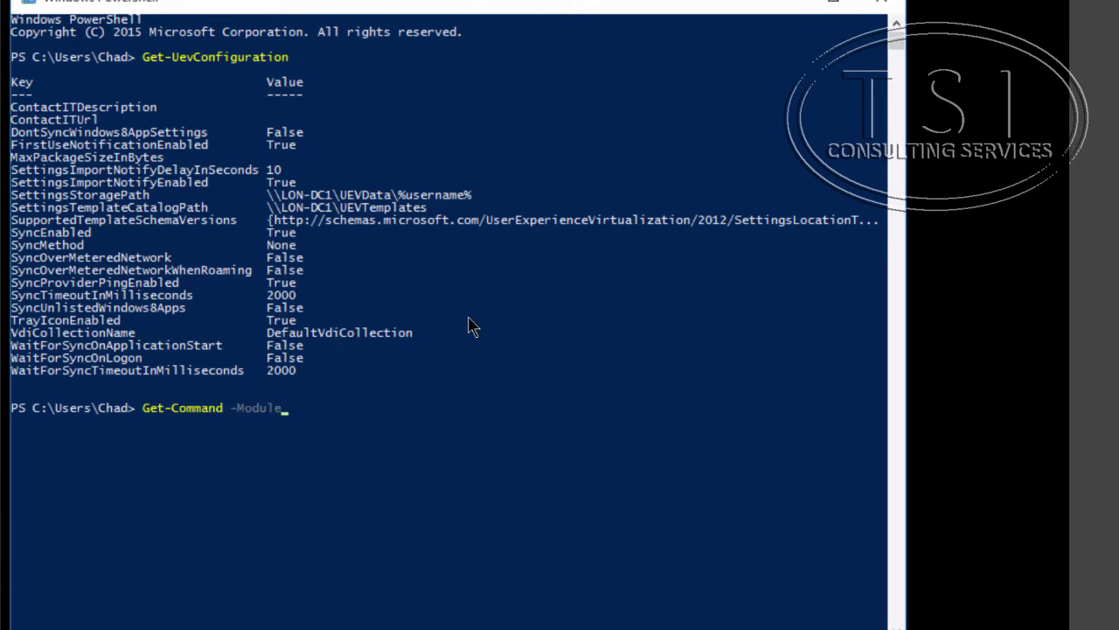
pyautogui.write('uev')
pyautogui.press('Return')
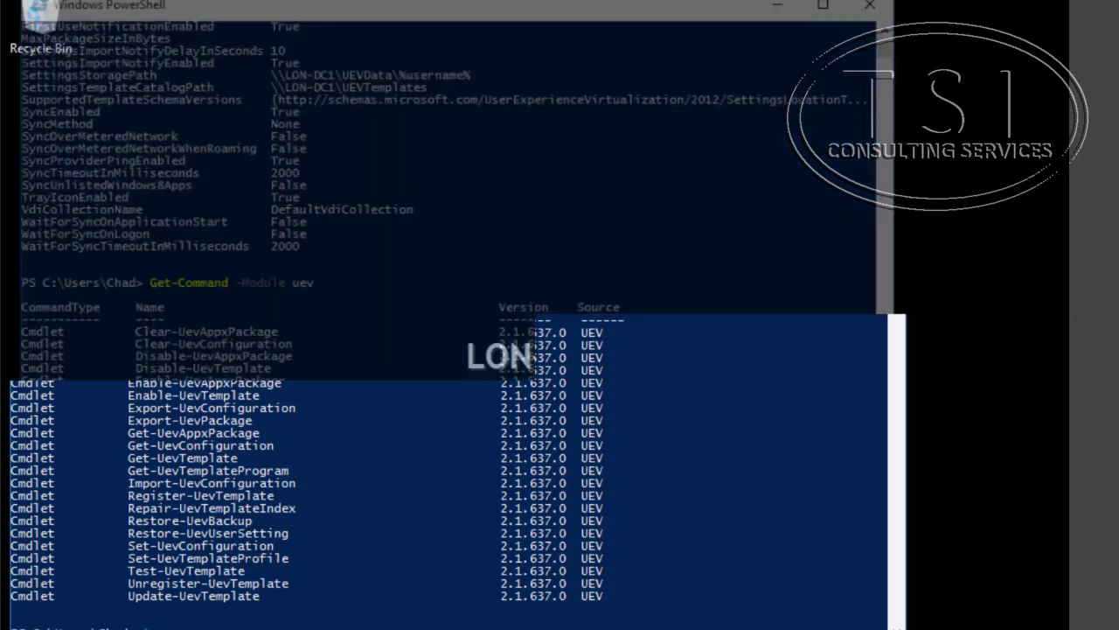
# Step: On LON-CL2, change Notepad's font to Cambria Regular at size 48
pyautogui.click(358, 66)
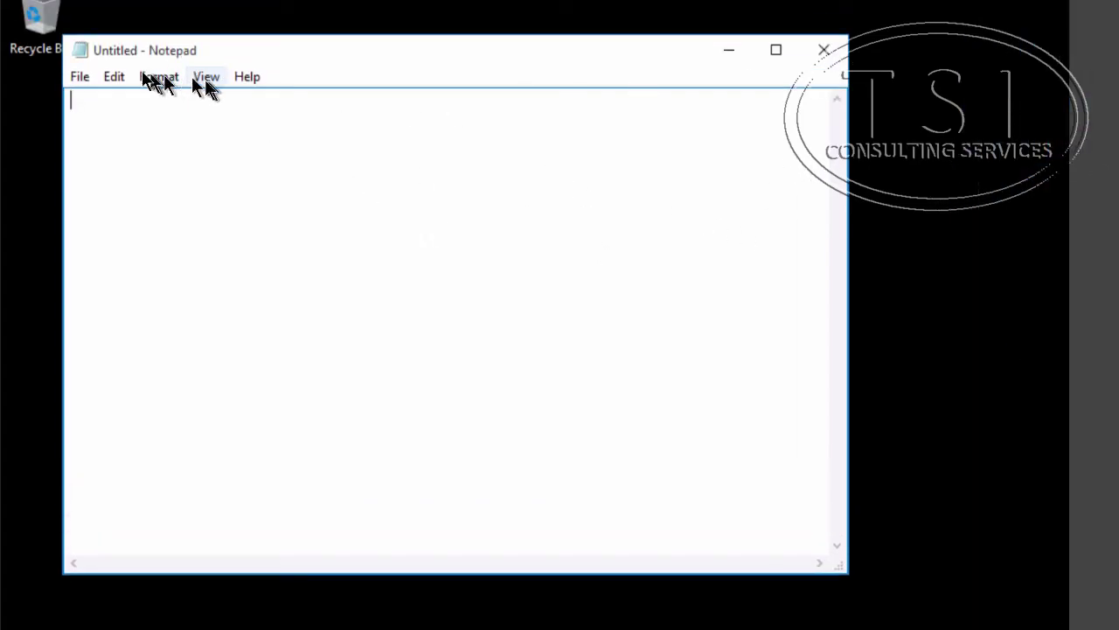
pyautogui.click(148, 74)
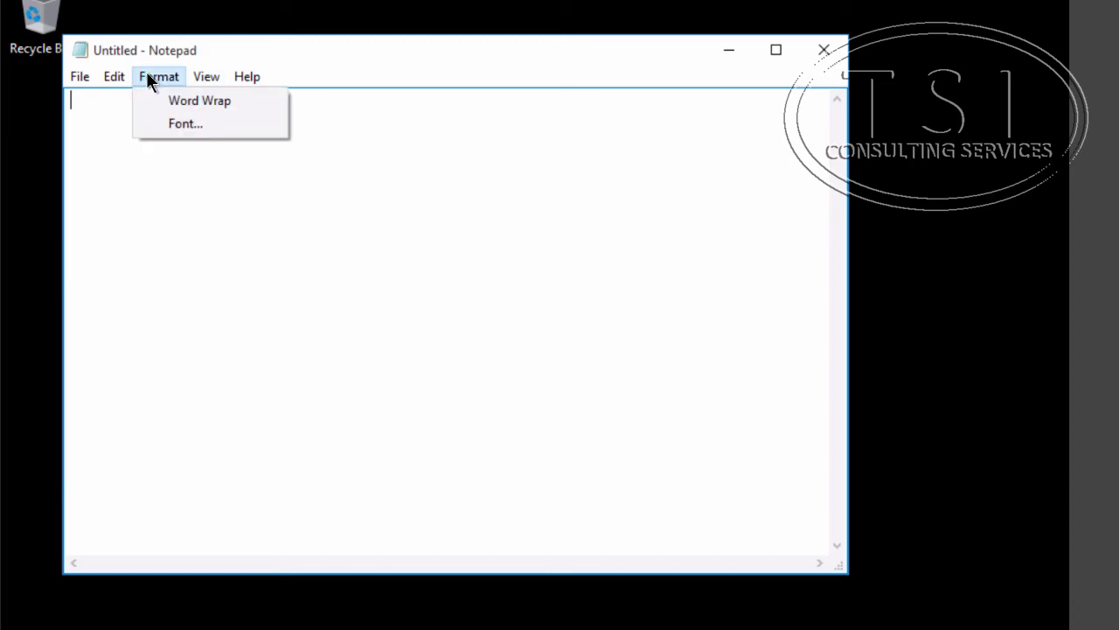
pyautogui.click(166, 122)
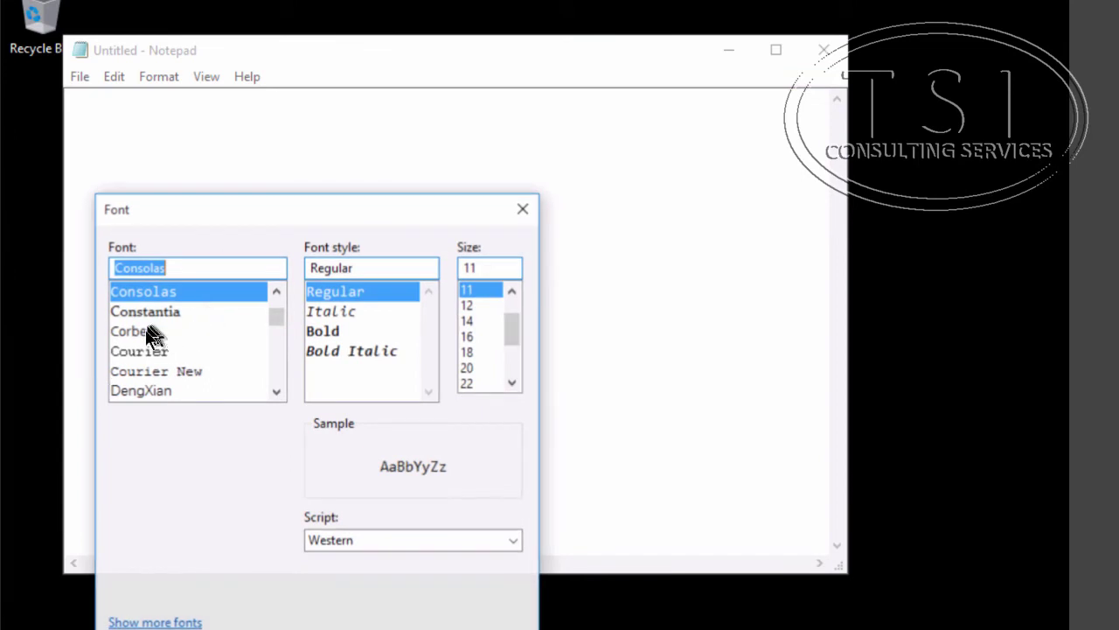
pyautogui.scroll(1, 160, 338)
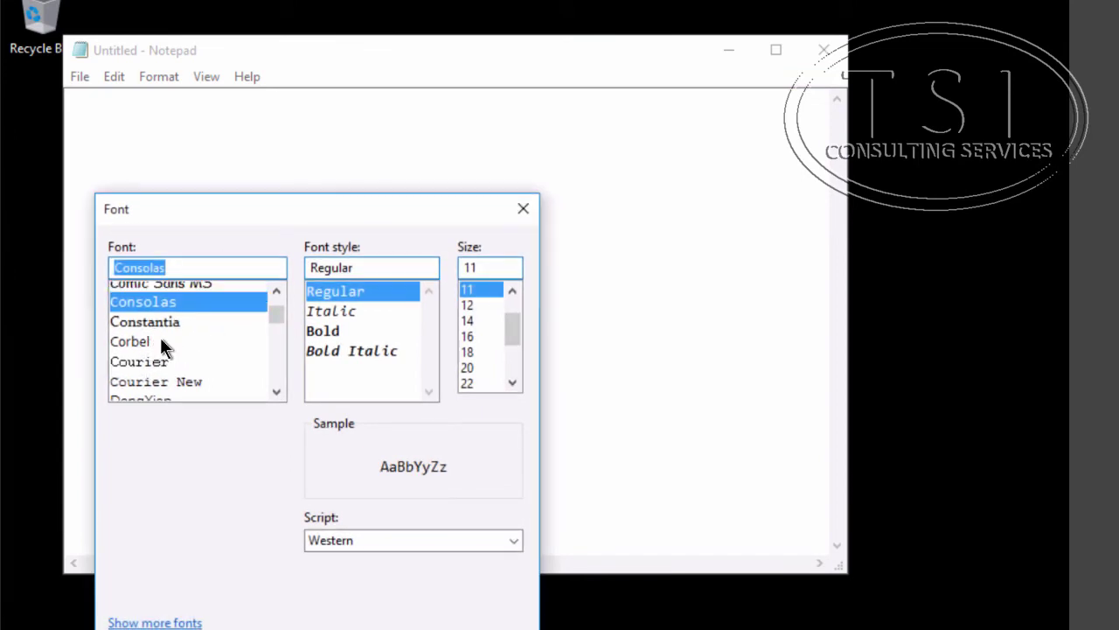
pyautogui.scroll(2, 161, 334)
pyautogui.click(162, 329)
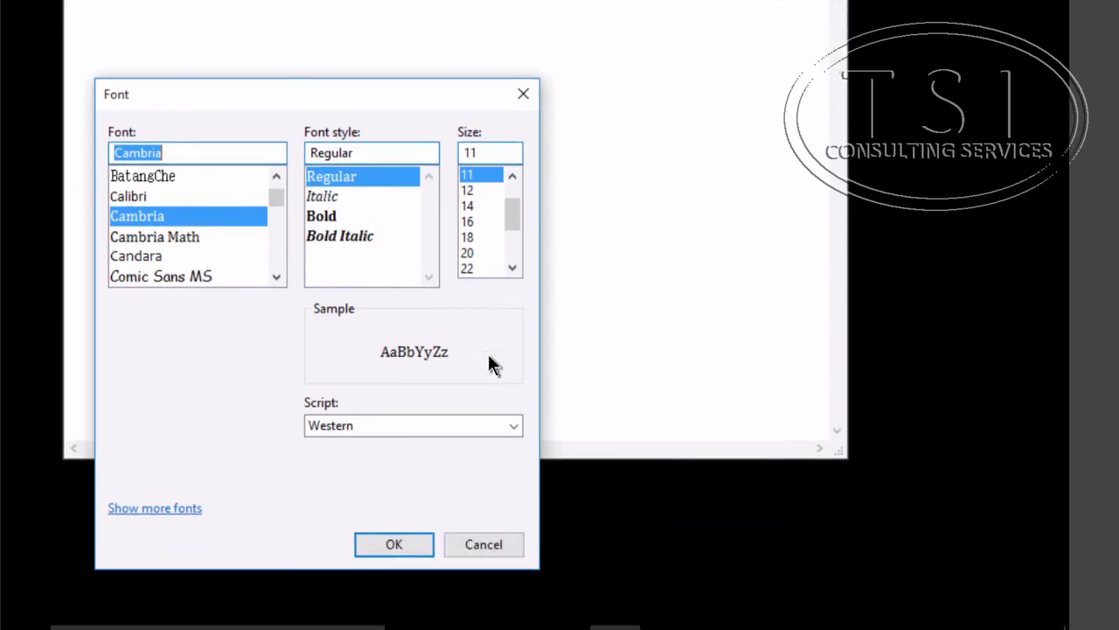
pyautogui.scroll(-2, 461, 381)
pyautogui.click(468, 254)
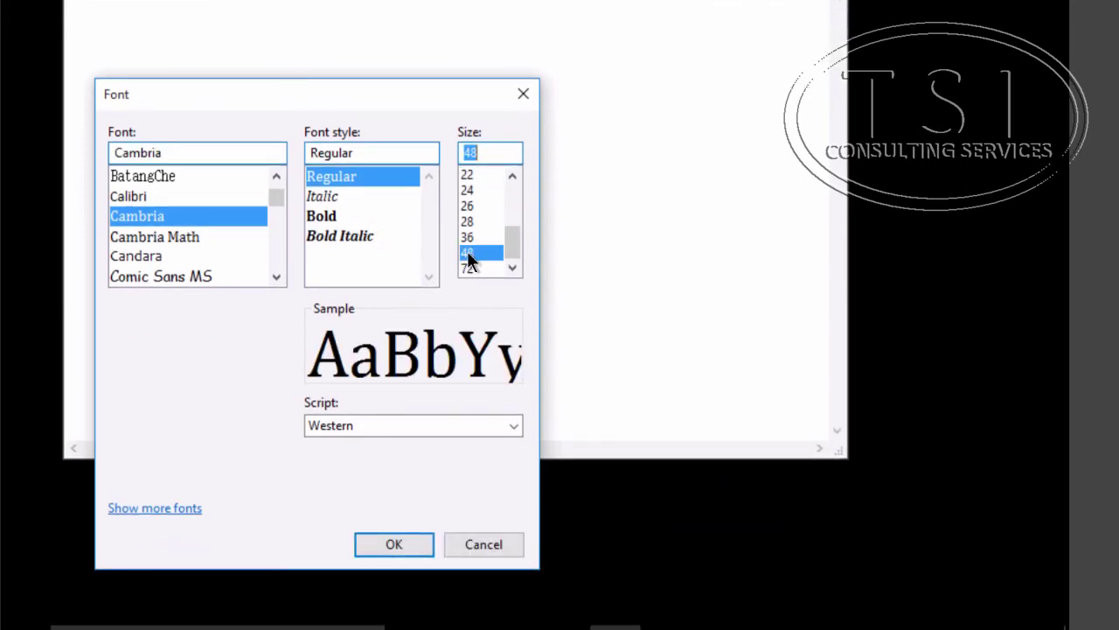
pyautogui.click(385, 542)
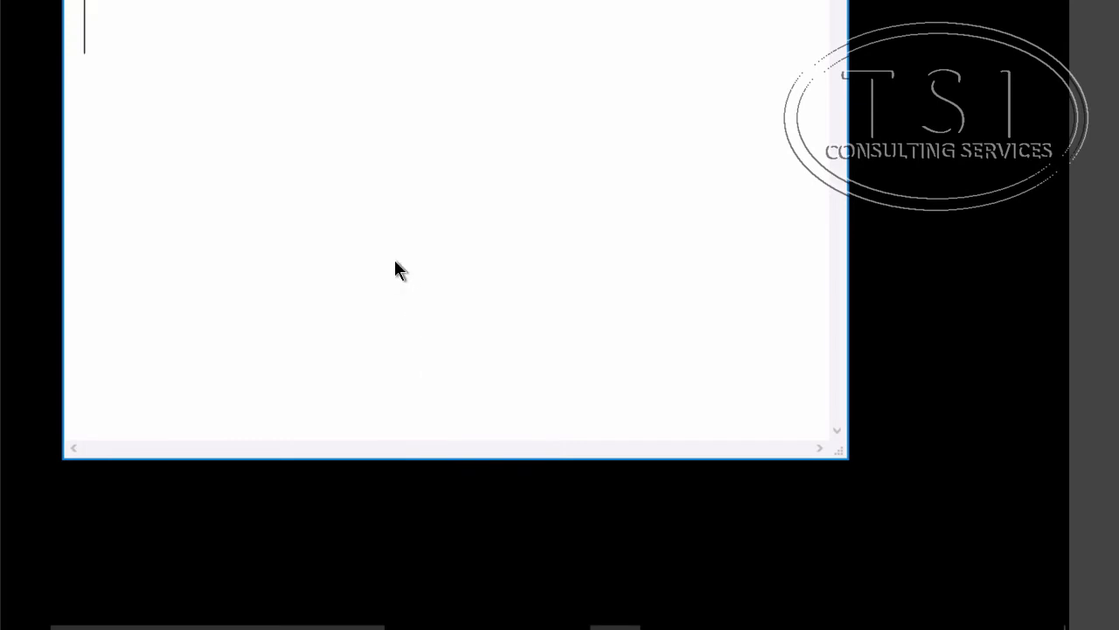
# Step: Type a sample name to preview the Cambria 48 font, then exit Notepad without saving
pyautogui.write('Dav')
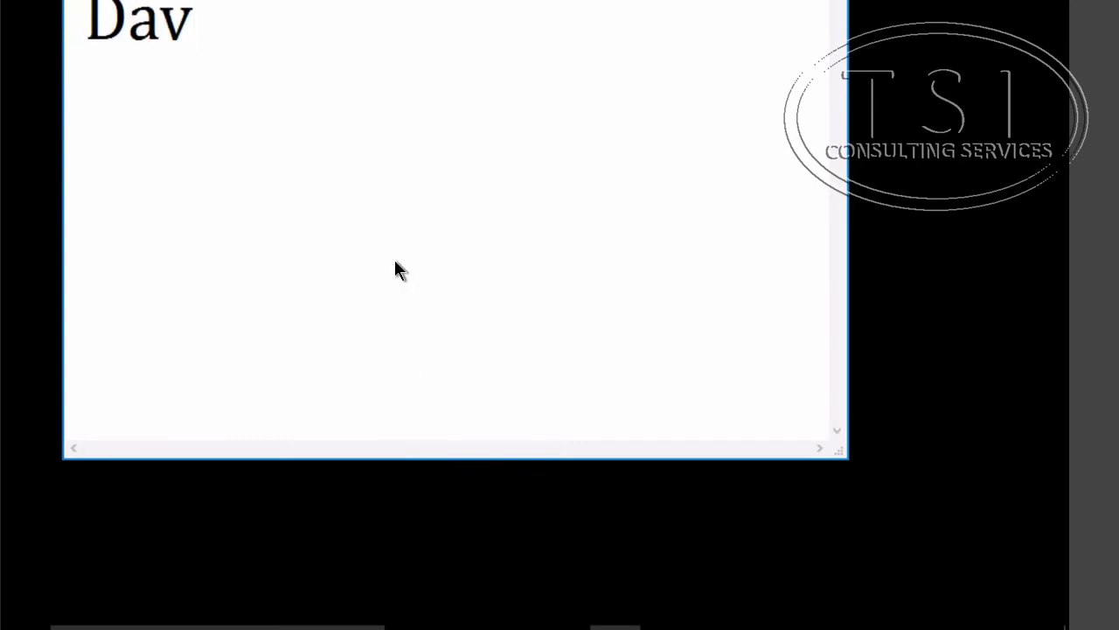
pyautogui.write('id')
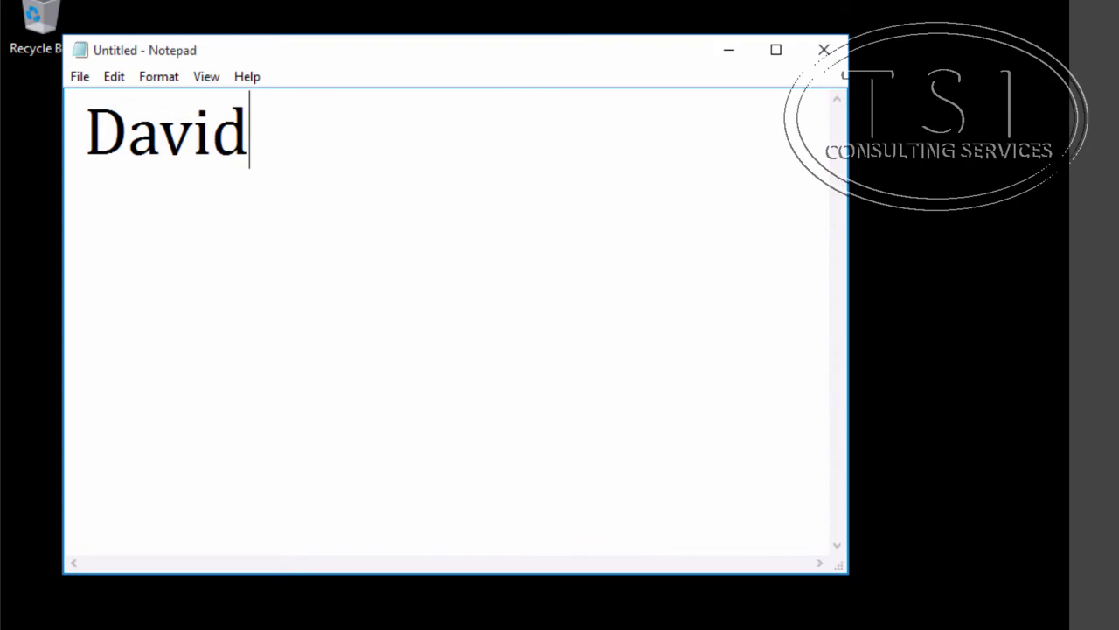
pyautogui.click(79, 76)
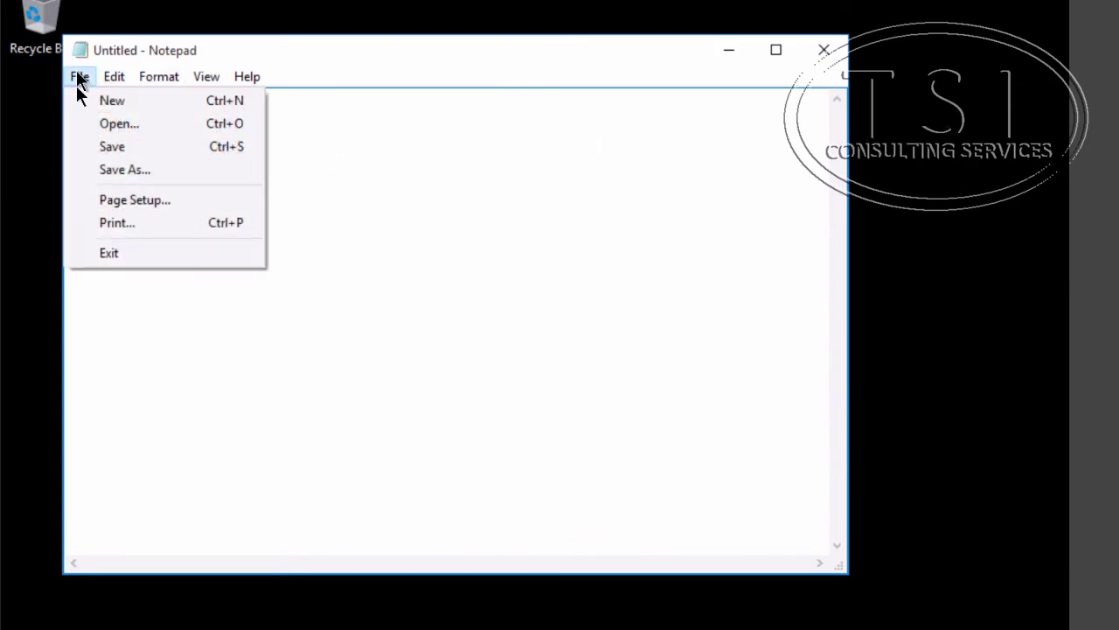
pyautogui.click(99, 252)
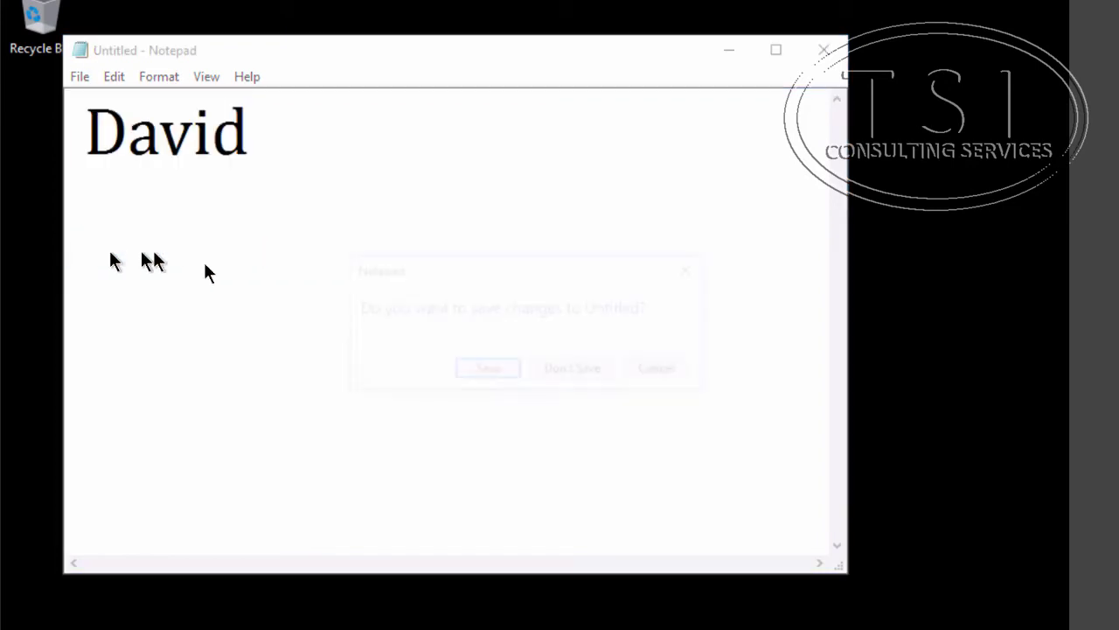
pyautogui.click(575, 370)
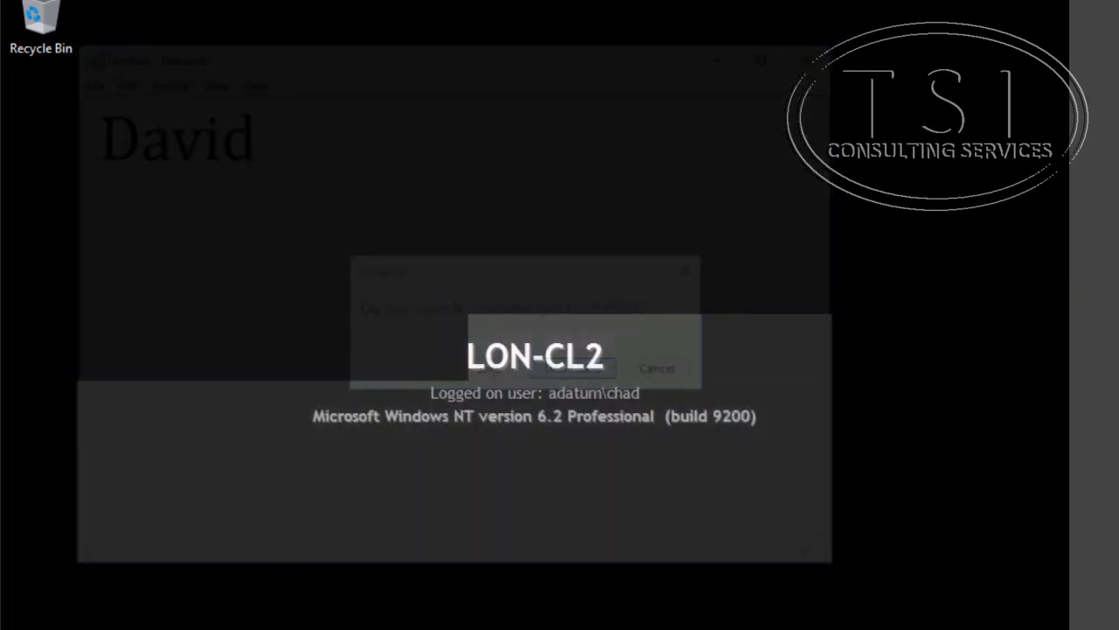
# Step: On LON-CL1, launch Notepad via Run, type a sample name in the roamed font, and close without saving
pyautogui.click(369, 4)
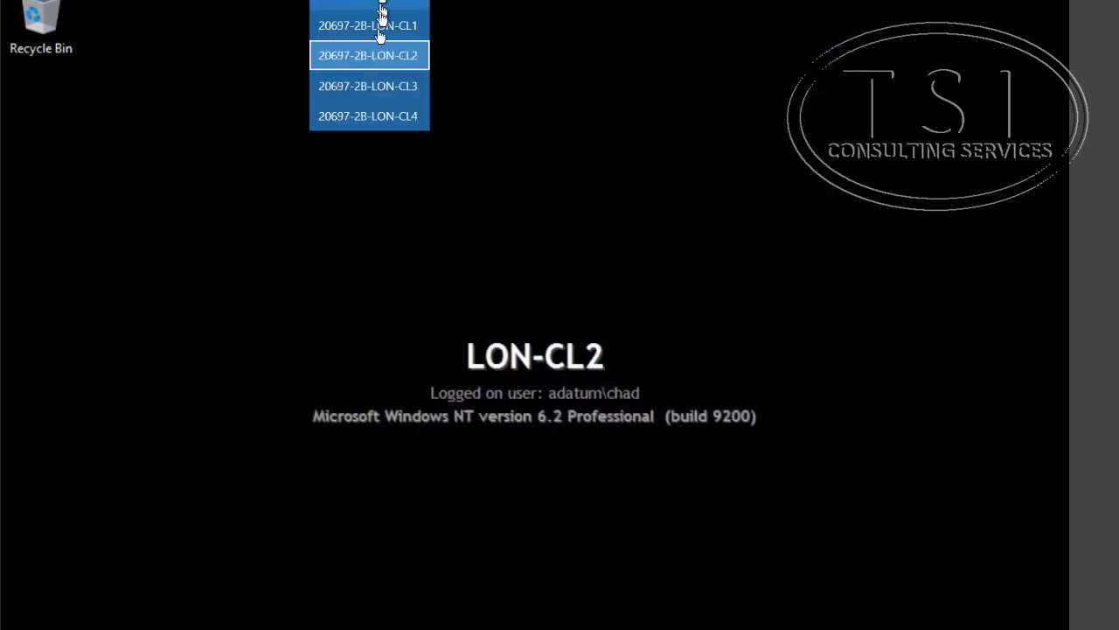
pyautogui.click(376, 37)
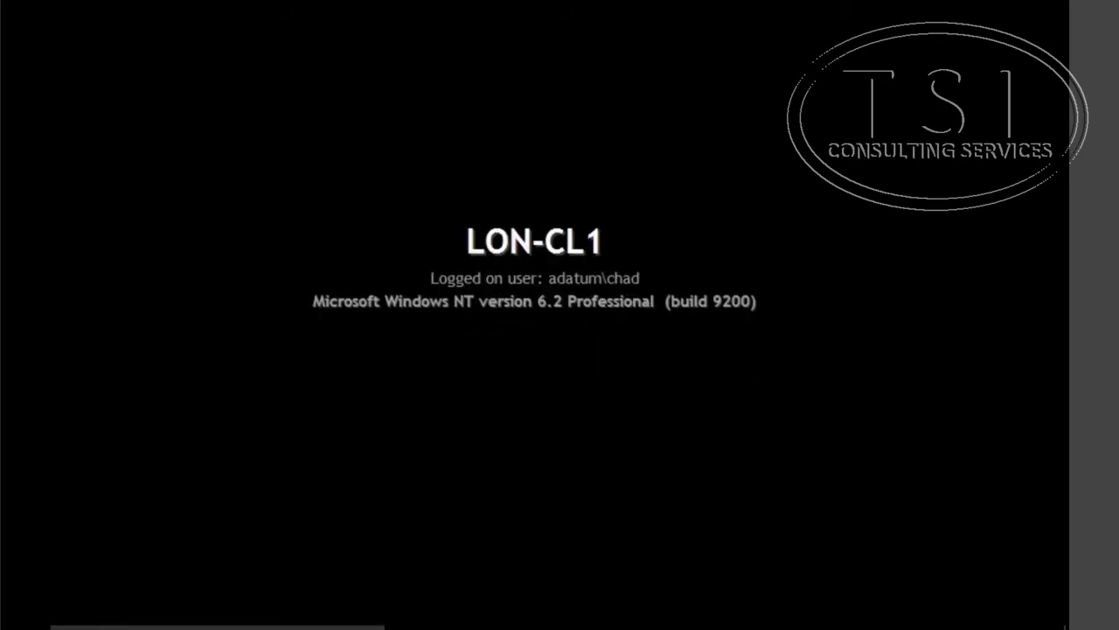
pyautogui.press('super+x')
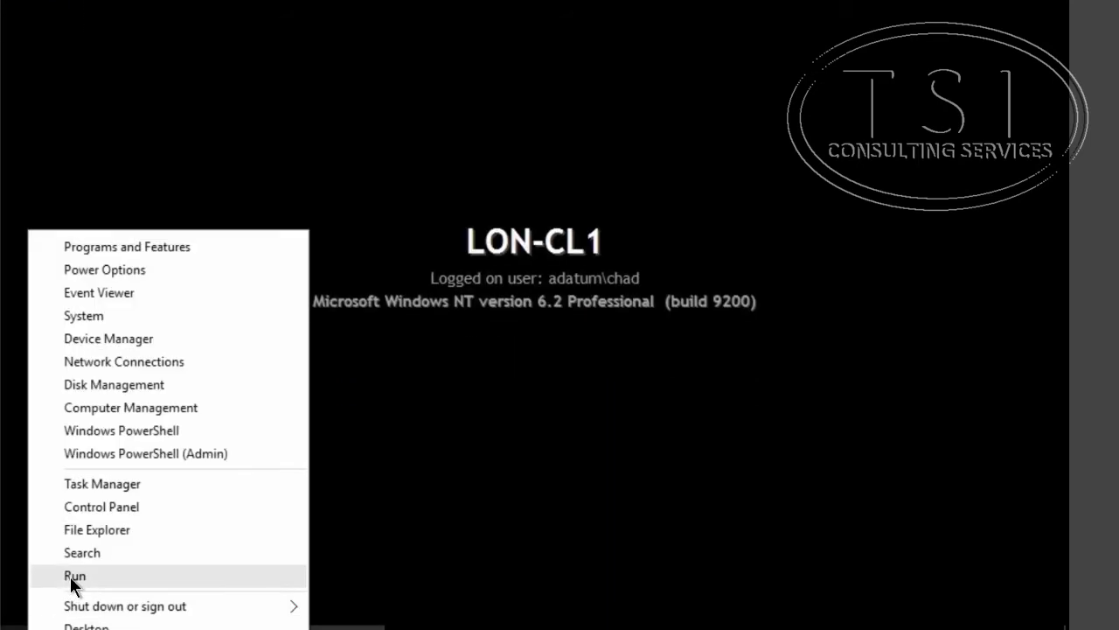
pyautogui.click(70, 577)
pyautogui.write('notepa')
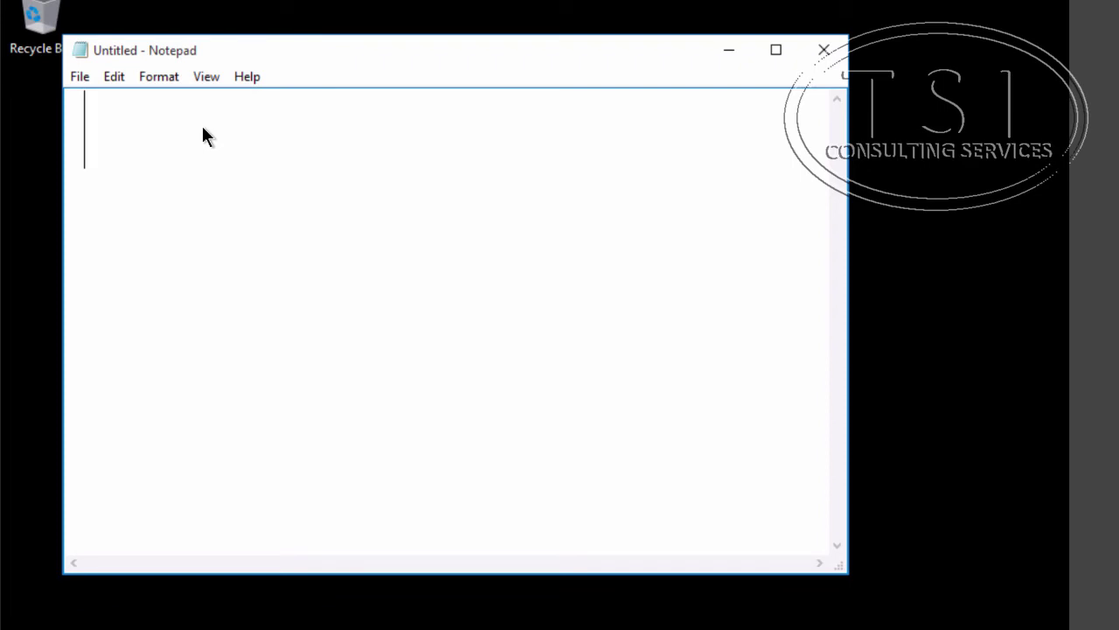
pyautogui.write('David')
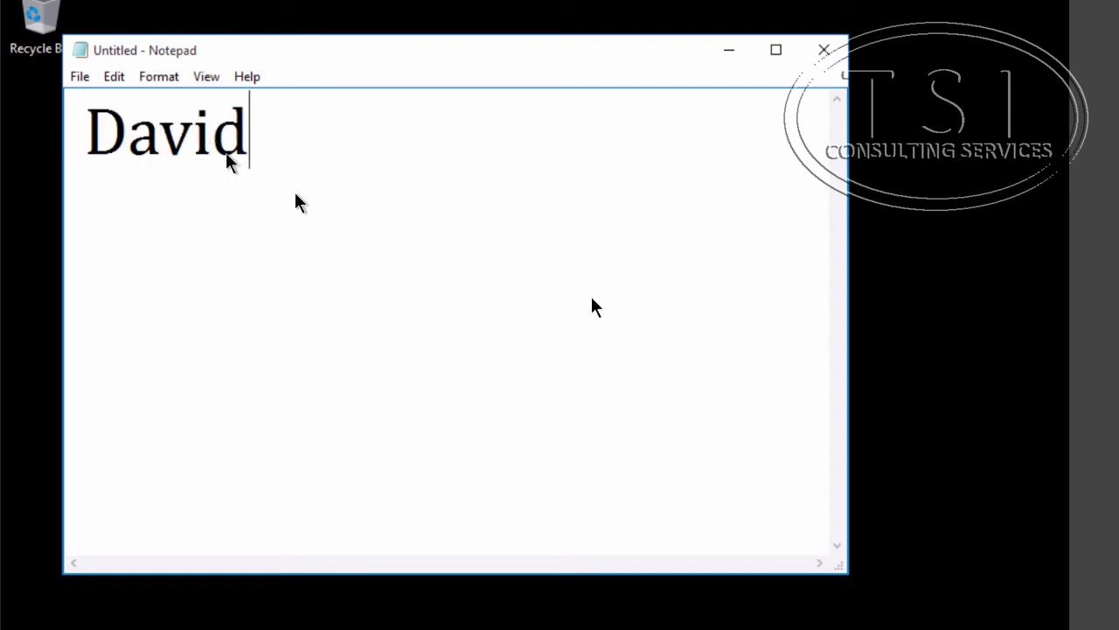
pyautogui.click(824, 52)
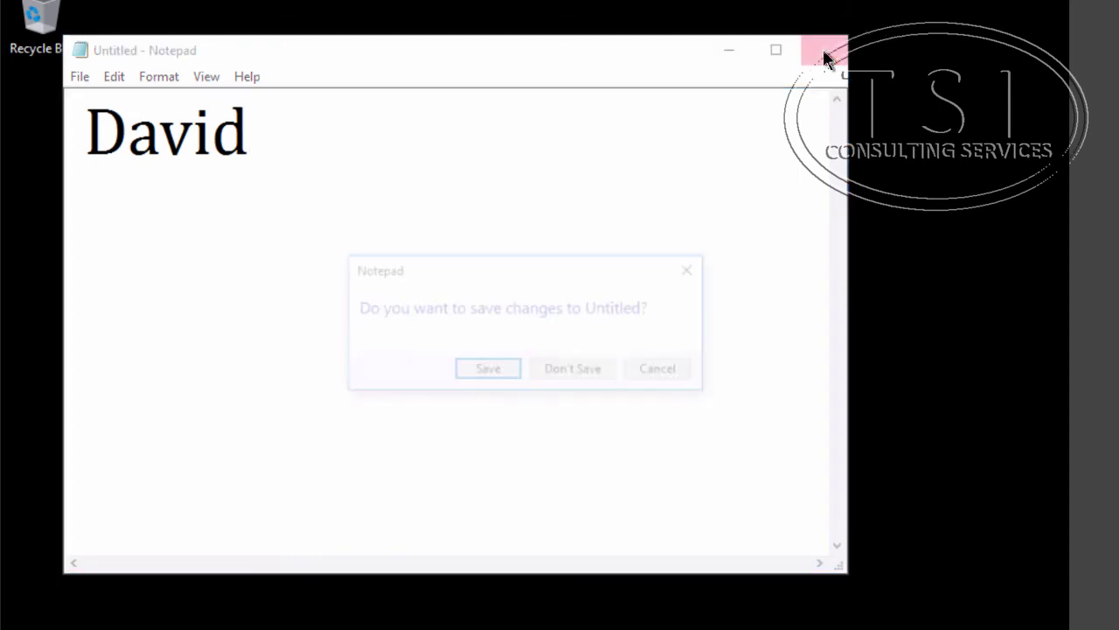
pyautogui.click(571, 371)
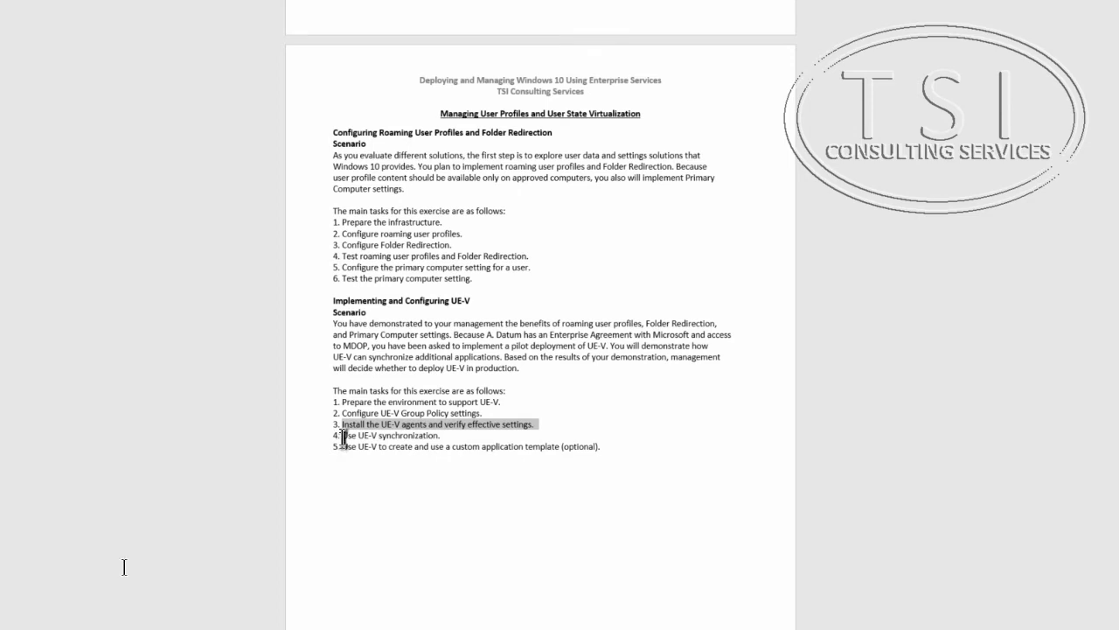
# Step: Hide WordPad's status bar and ruler from the View tab, then close WordPad
pyautogui.moveTo(343, 434); pyautogui.dragTo(448, 435)
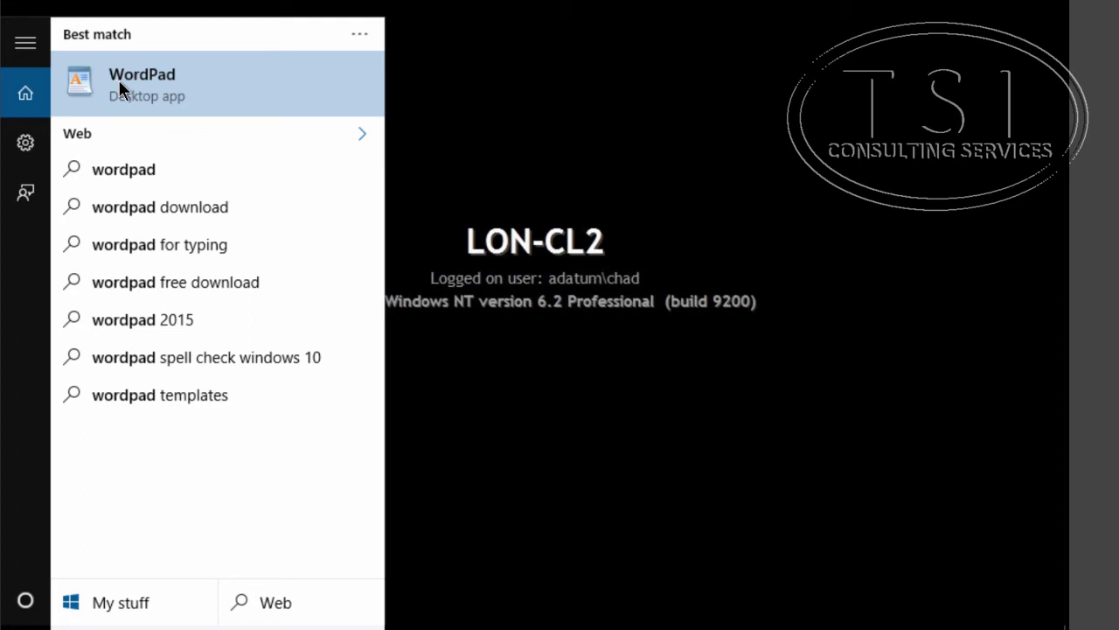
pyautogui.click(120, 87)
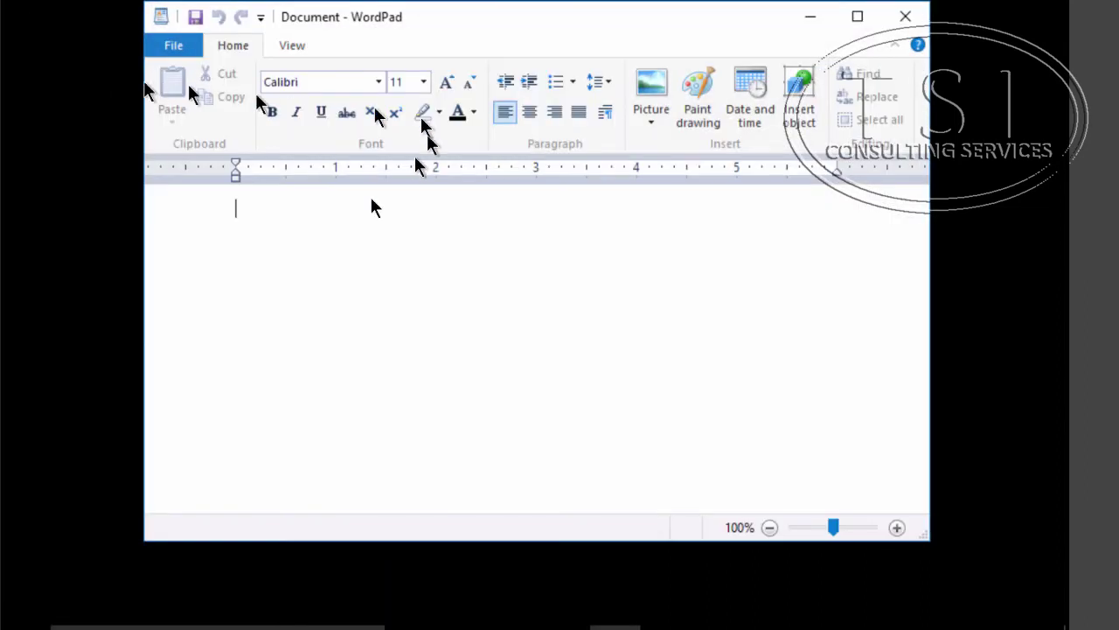
pyautogui.click(293, 48)
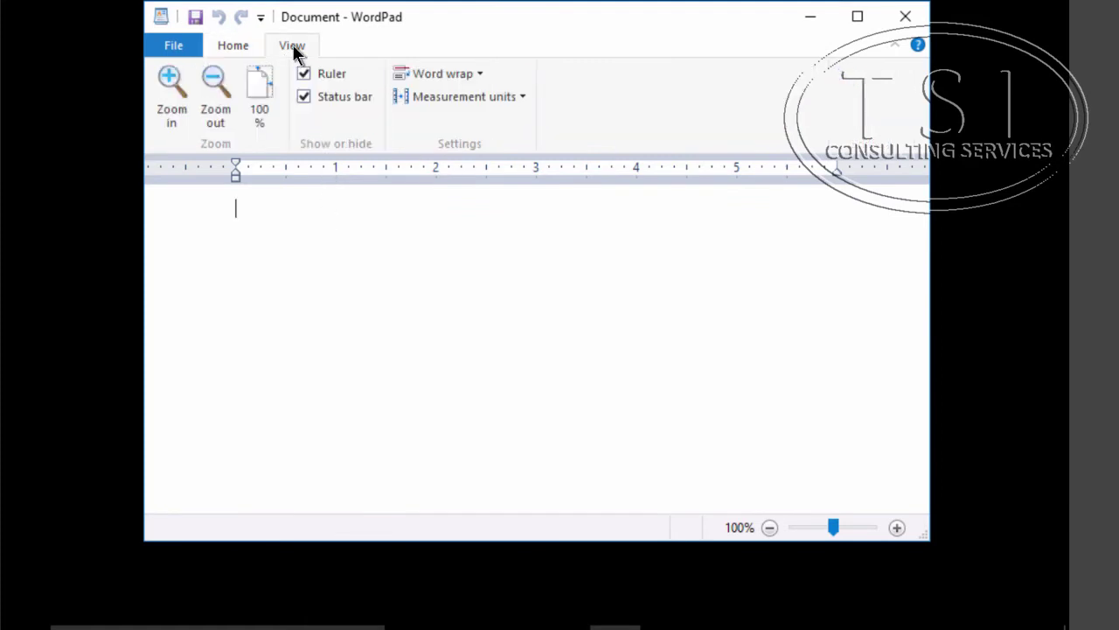
pyautogui.click(305, 98)
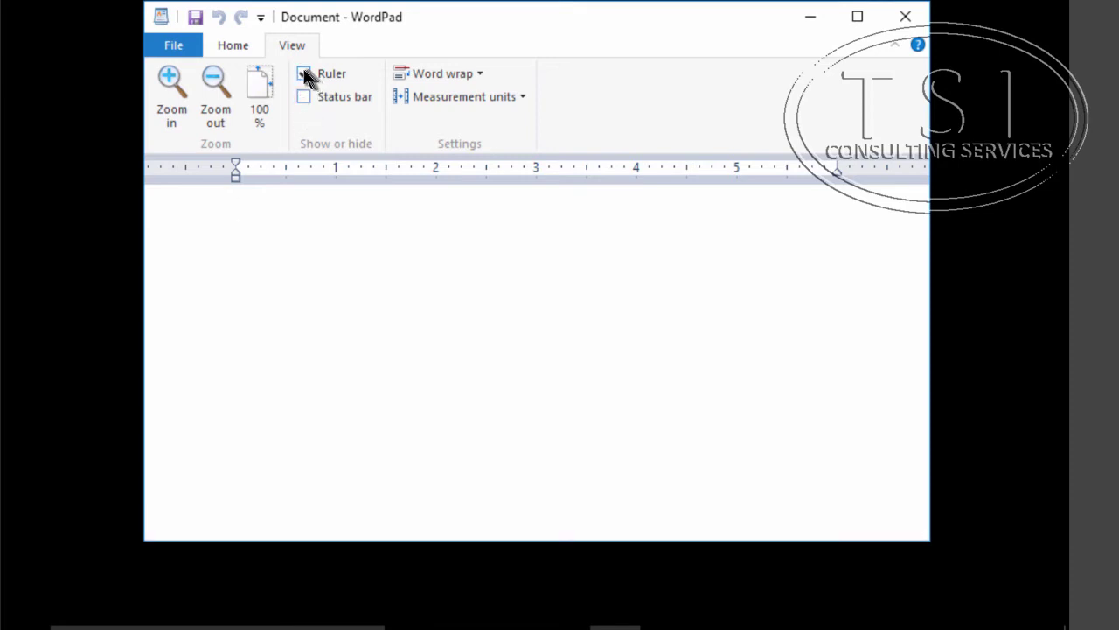
pyautogui.click(304, 74)
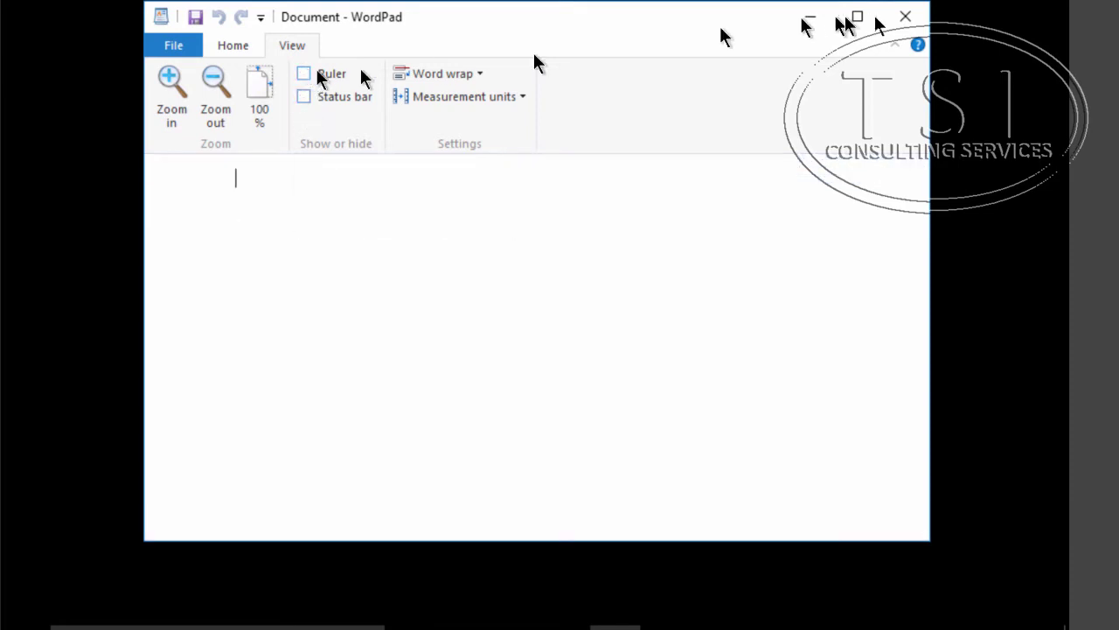
pyautogui.click(900, 25)
pyautogui.click(367, 10)
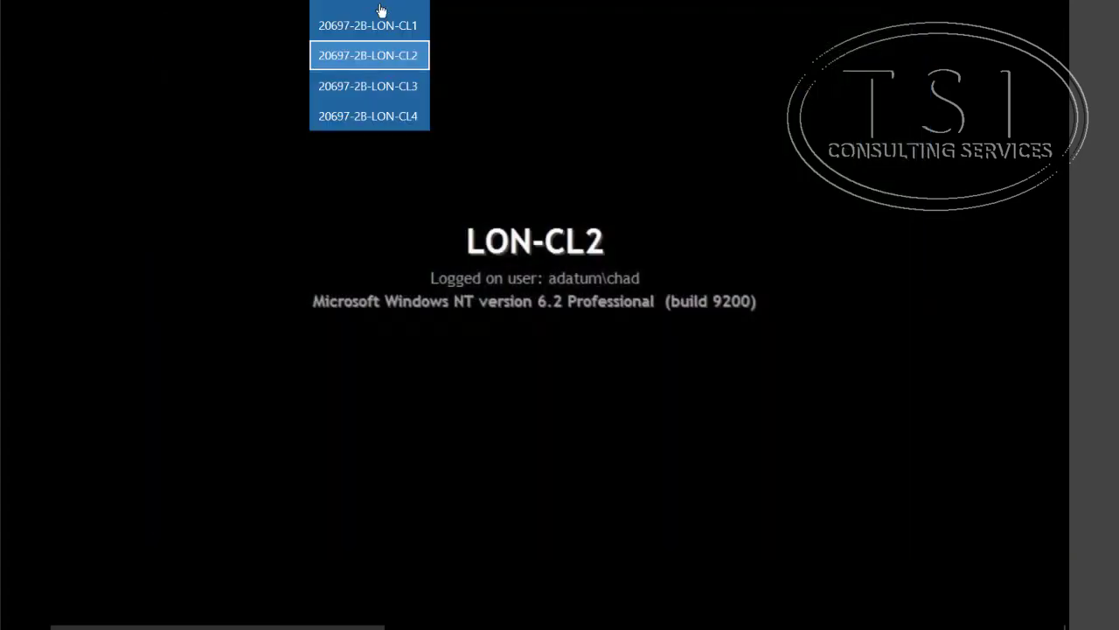
# Step: Create a desktop shortcut named Local Disk (C) targeting C:\
pyautogui.click(380, 27)
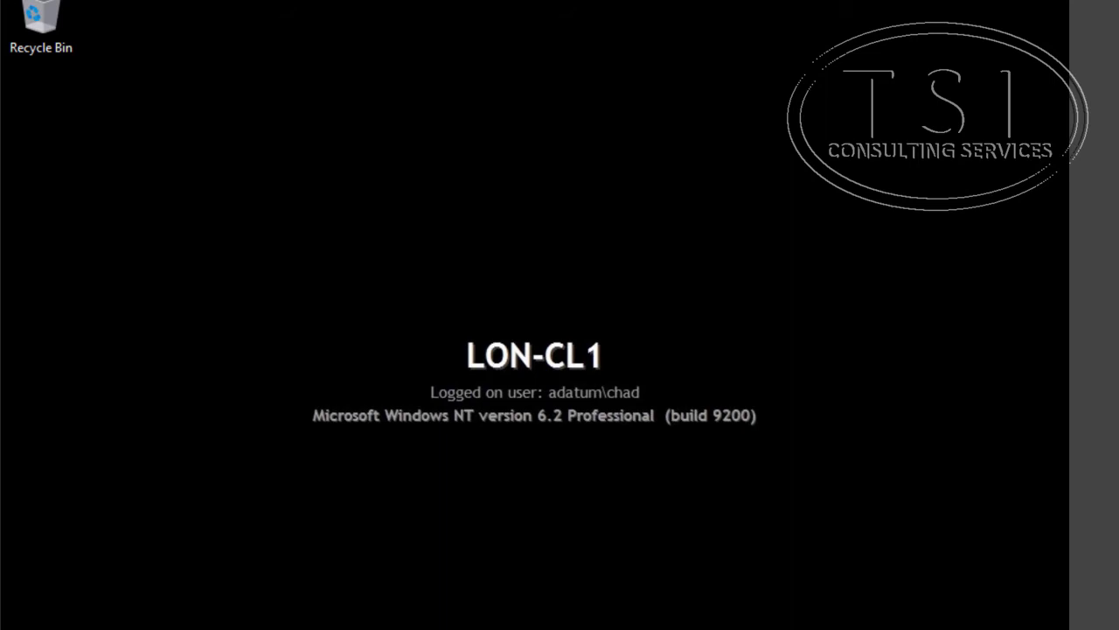
pyautogui.click(379, 27)
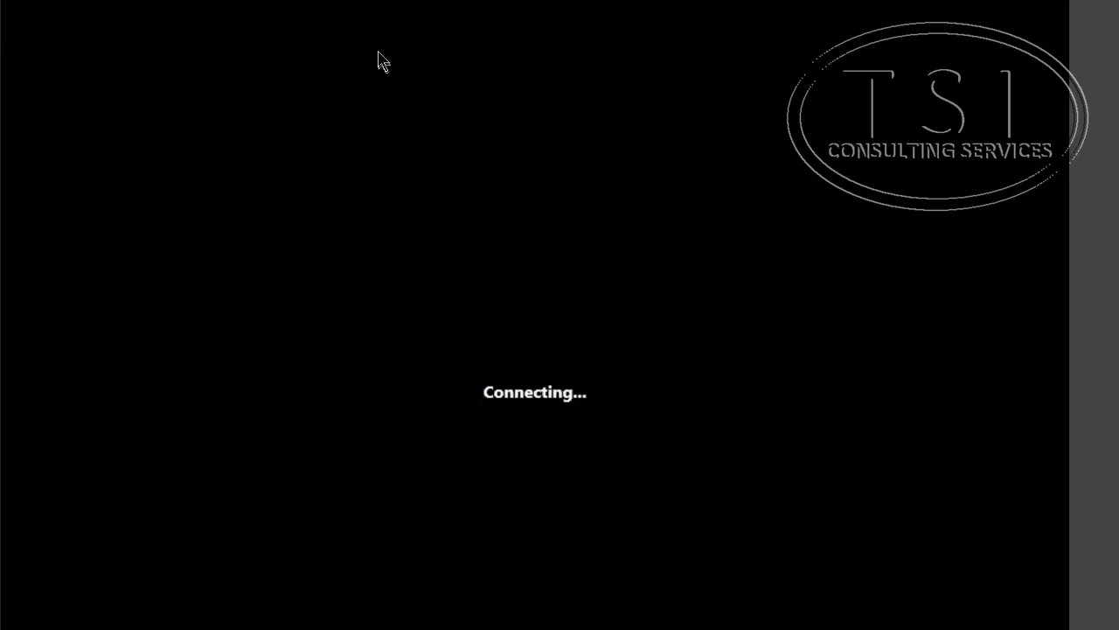
pyautogui.rightClick(452, 204)
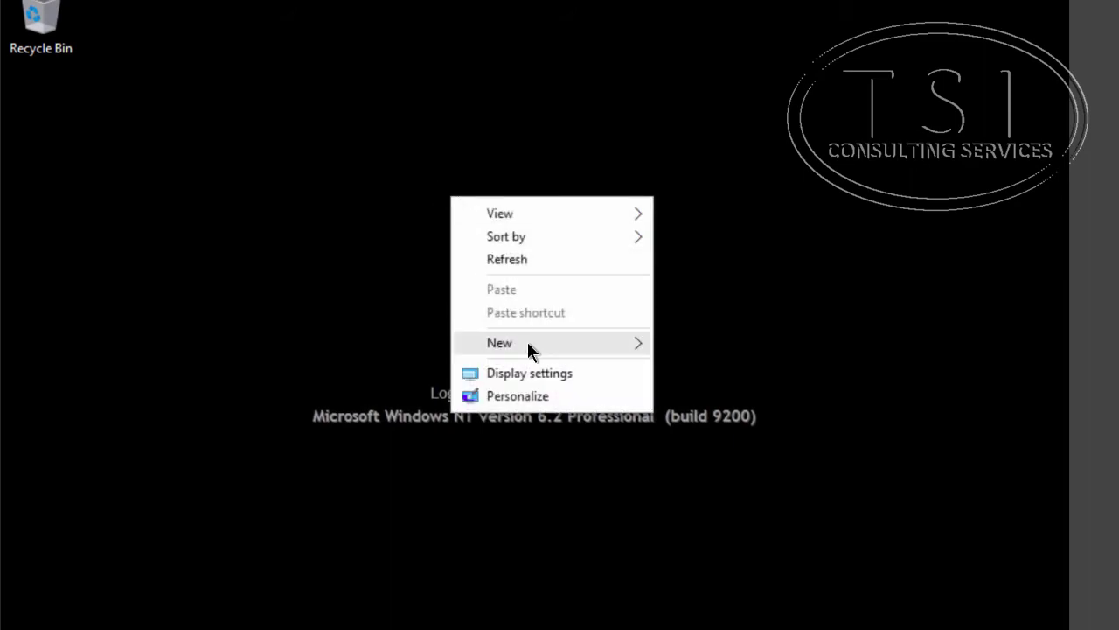
pyautogui.moveTo(527, 341)
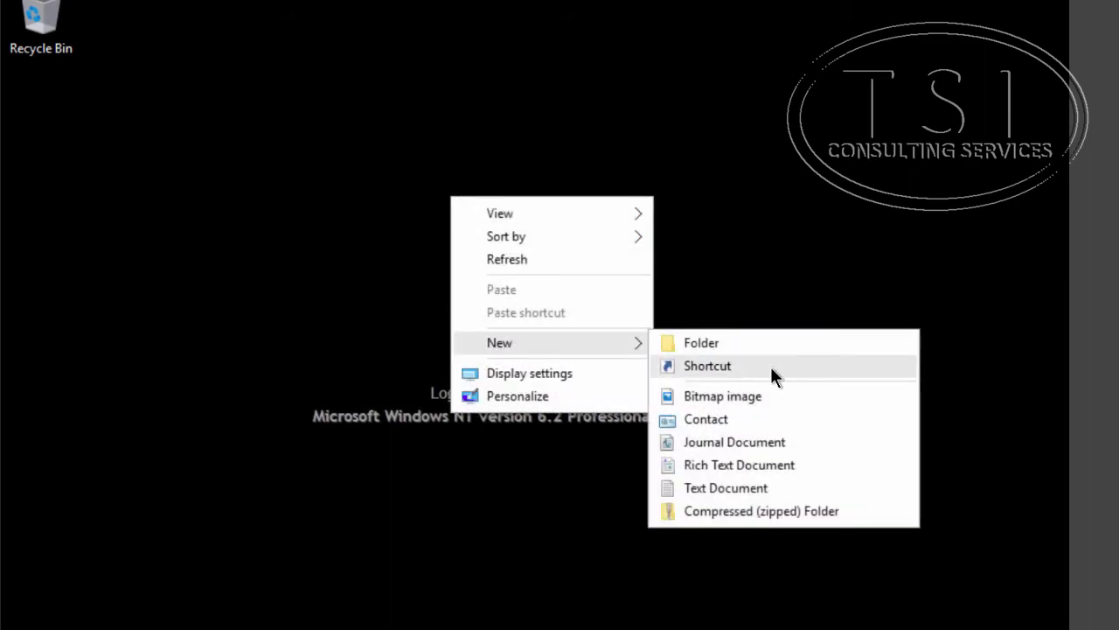
pyautogui.click(770, 366)
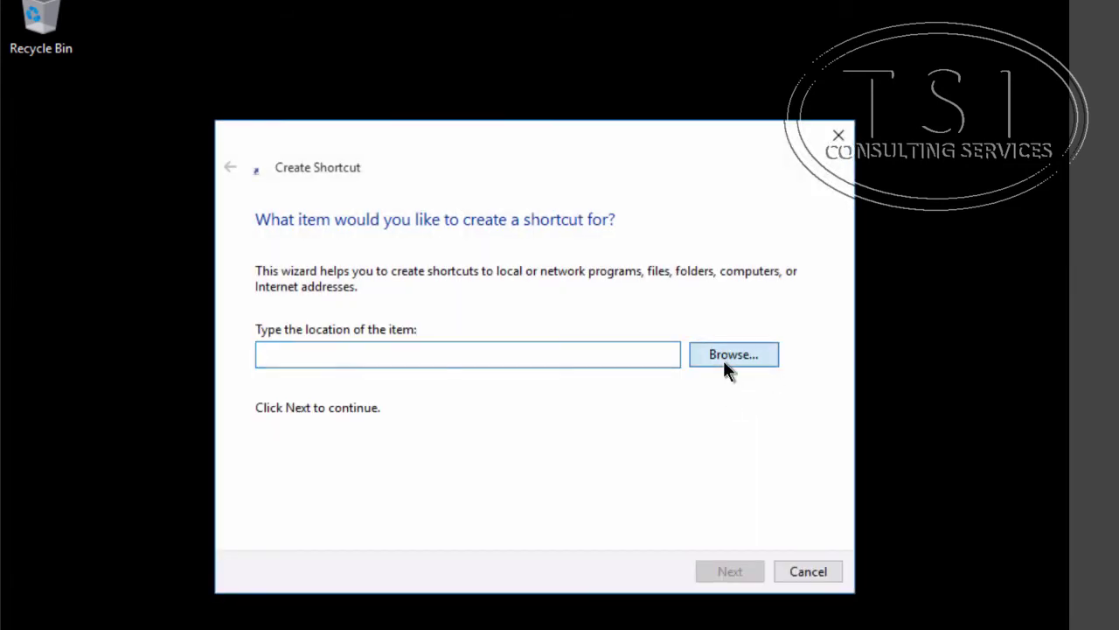
pyautogui.click(724, 362)
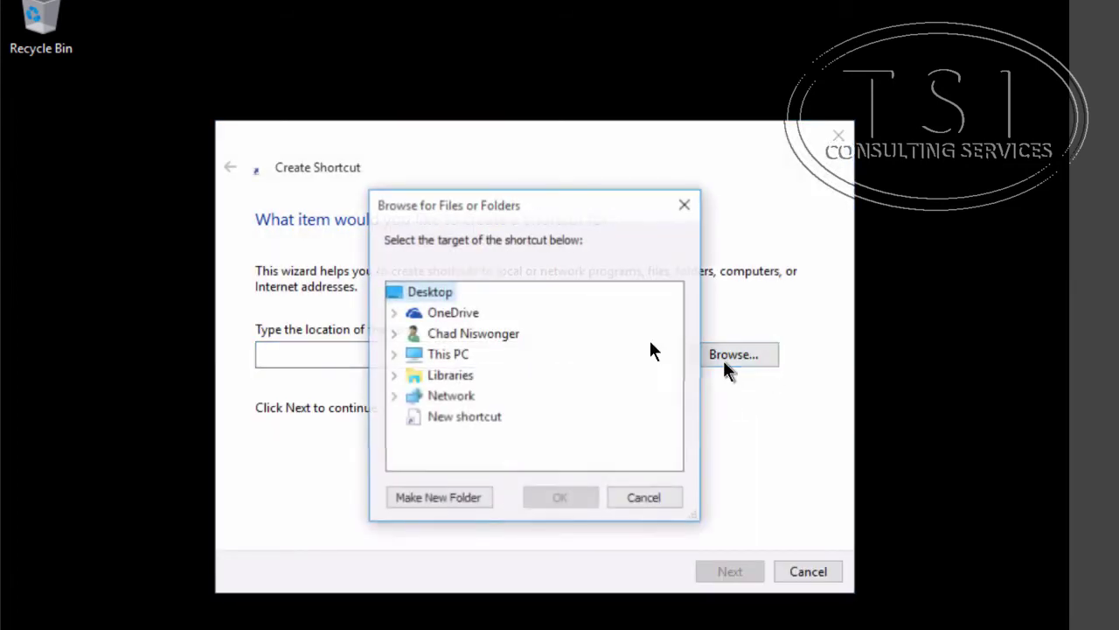
pyautogui.click(394, 355)
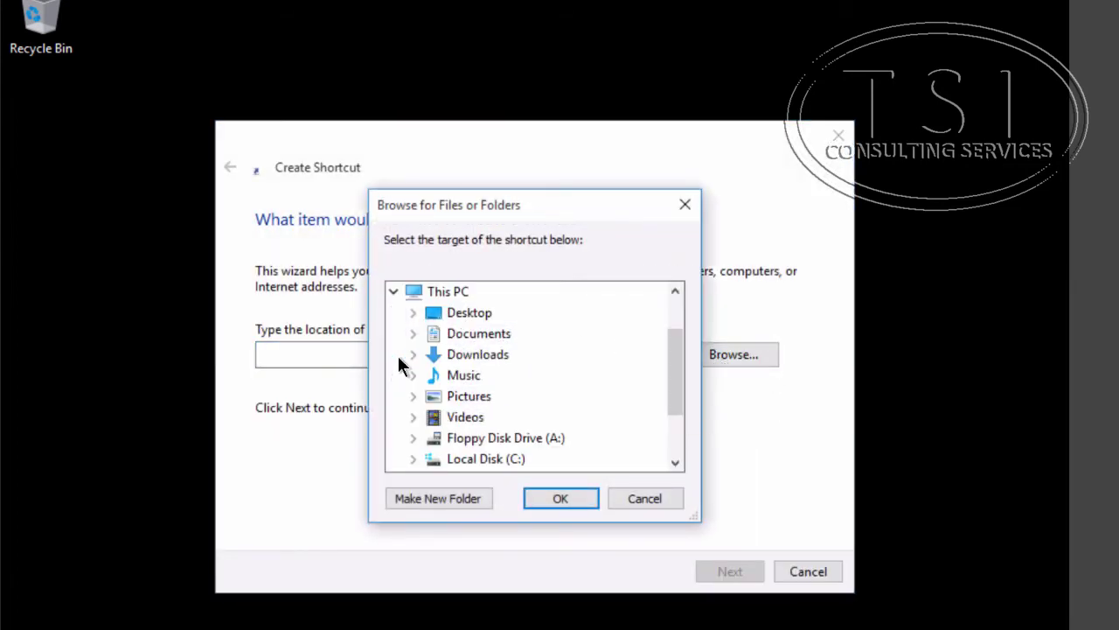
pyautogui.doubleClick(492, 457)
pyautogui.click(560, 499)
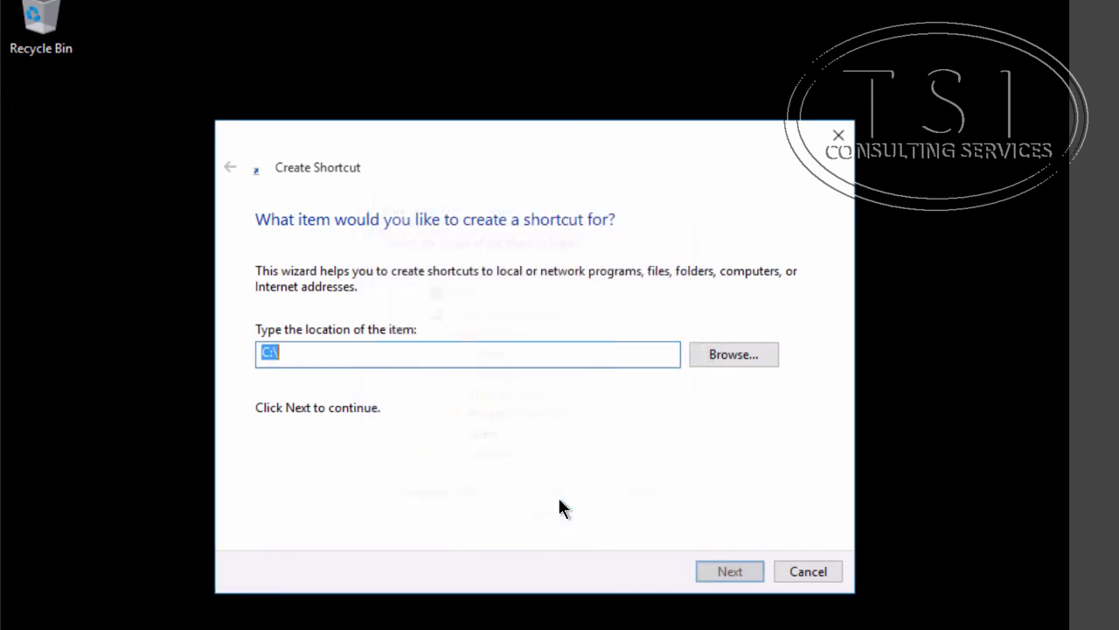
pyautogui.click(749, 576)
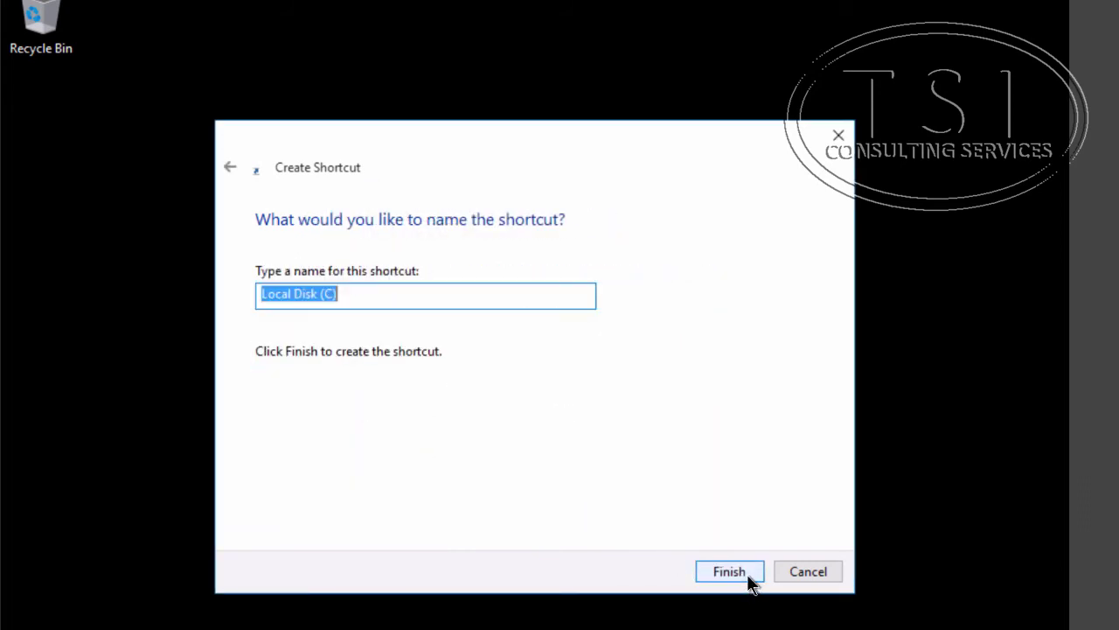
pyautogui.click(749, 579)
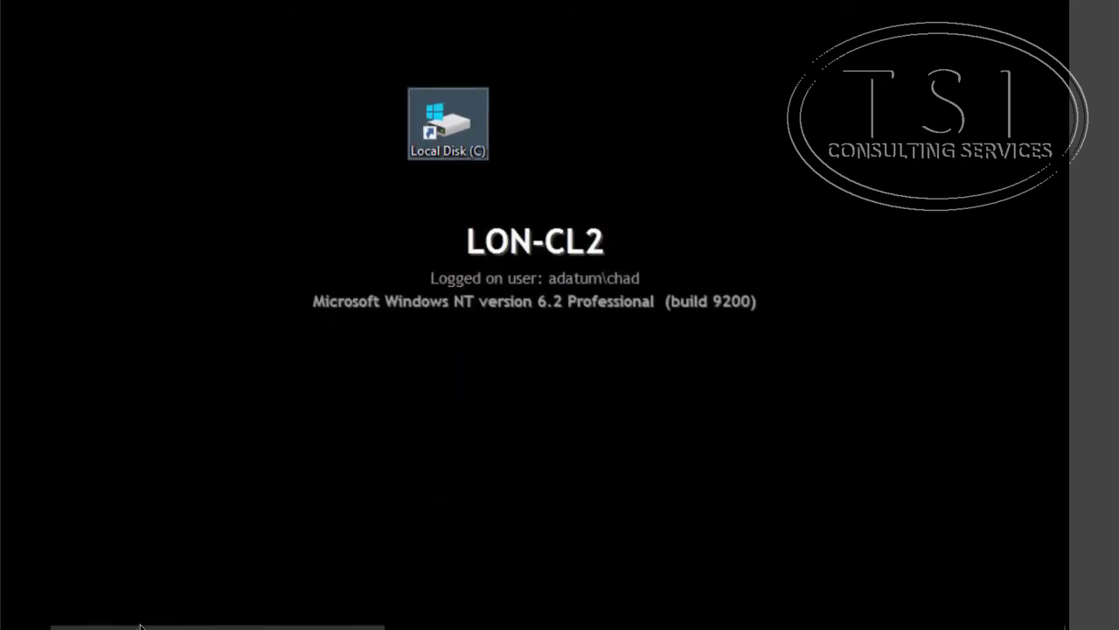
# Step: Open Notepad from search, type a one-word note, save it to Documents, and close Notepad
pyautogui.rightClick(15, 617)
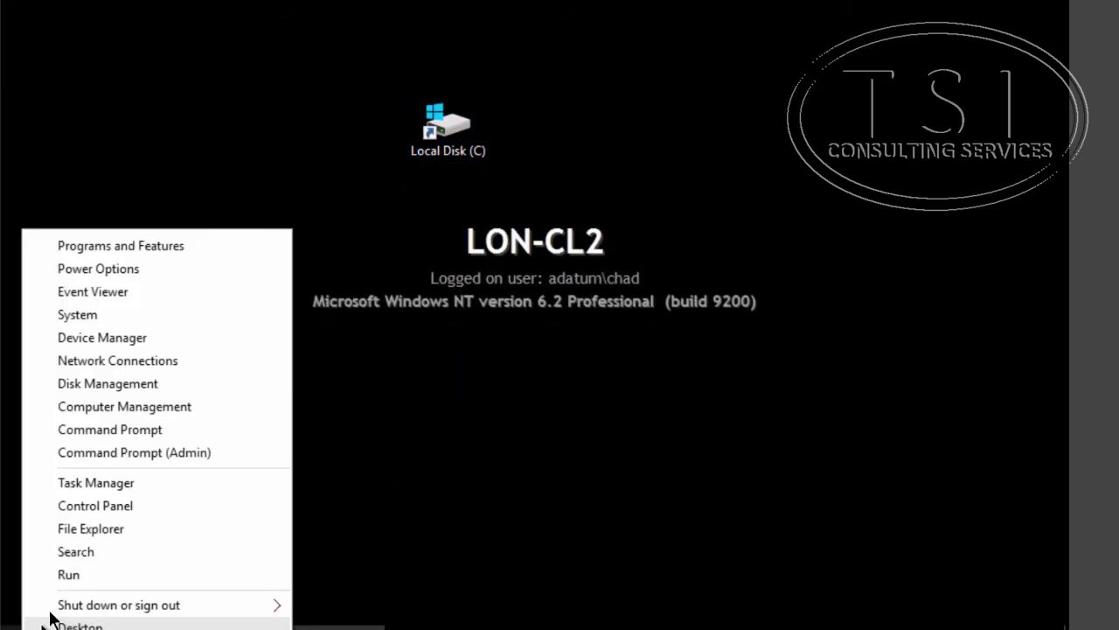
pyautogui.click(89, 549)
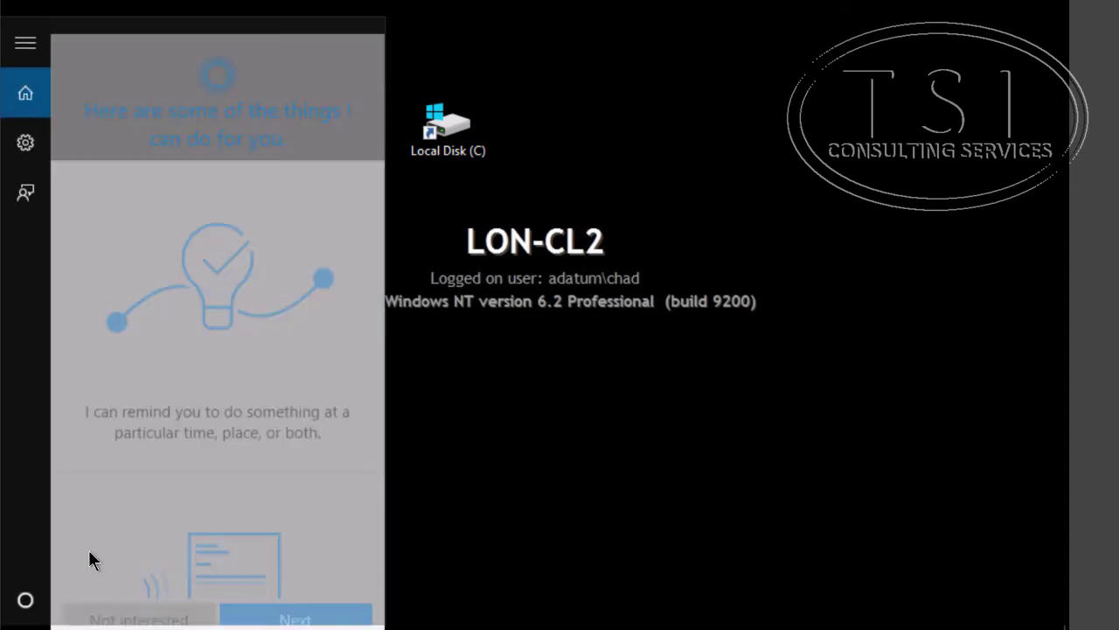
pyautogui.write('notepad')
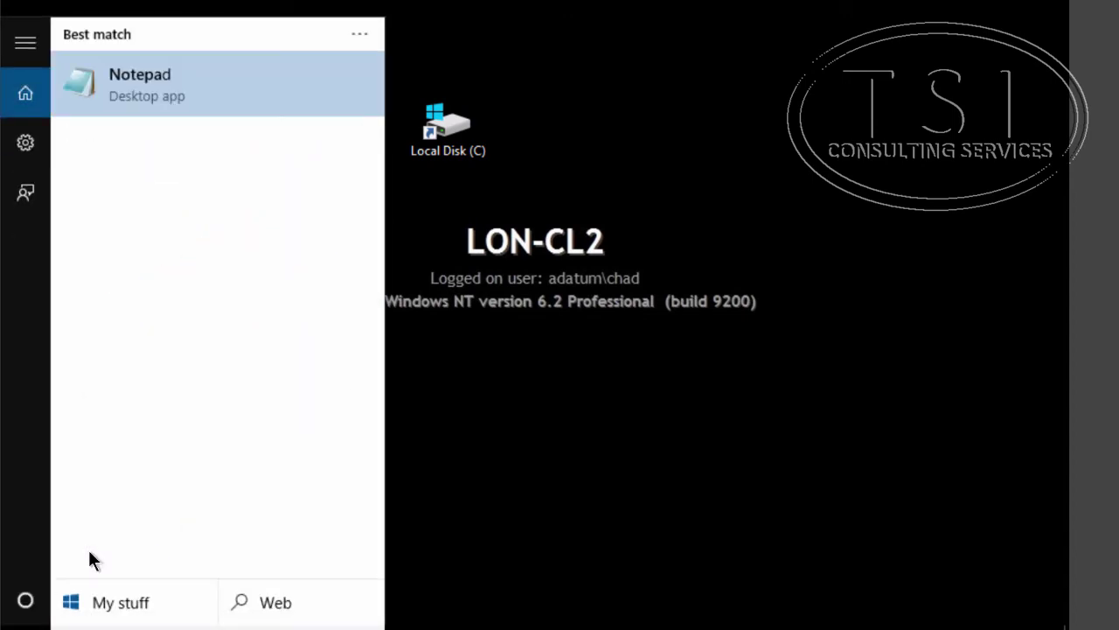
pyautogui.press('Return')
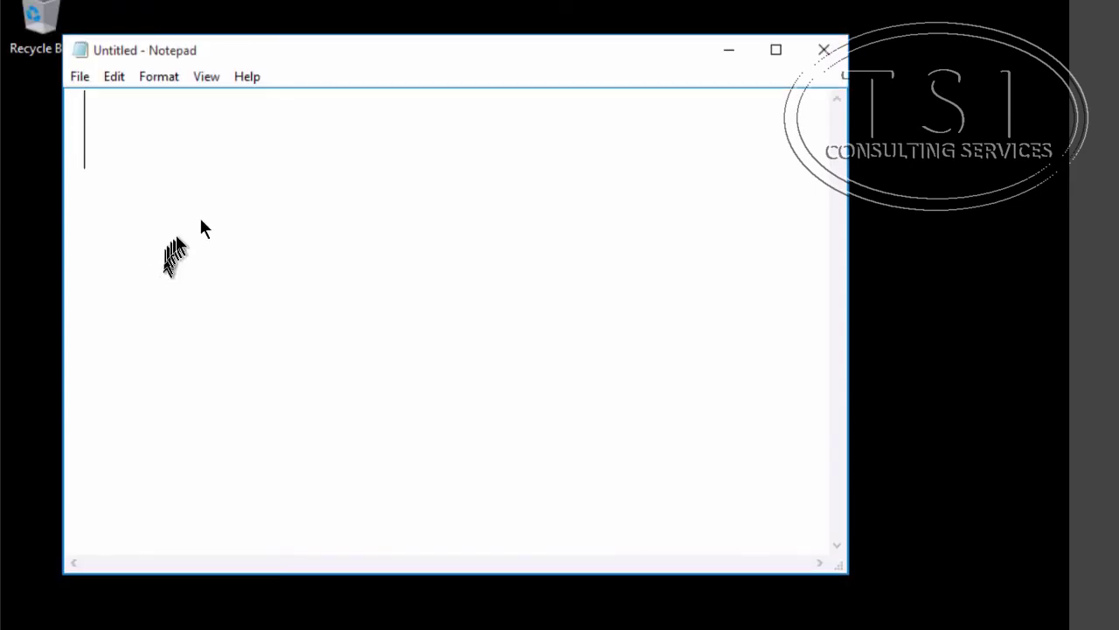
pyautogui.write('D')
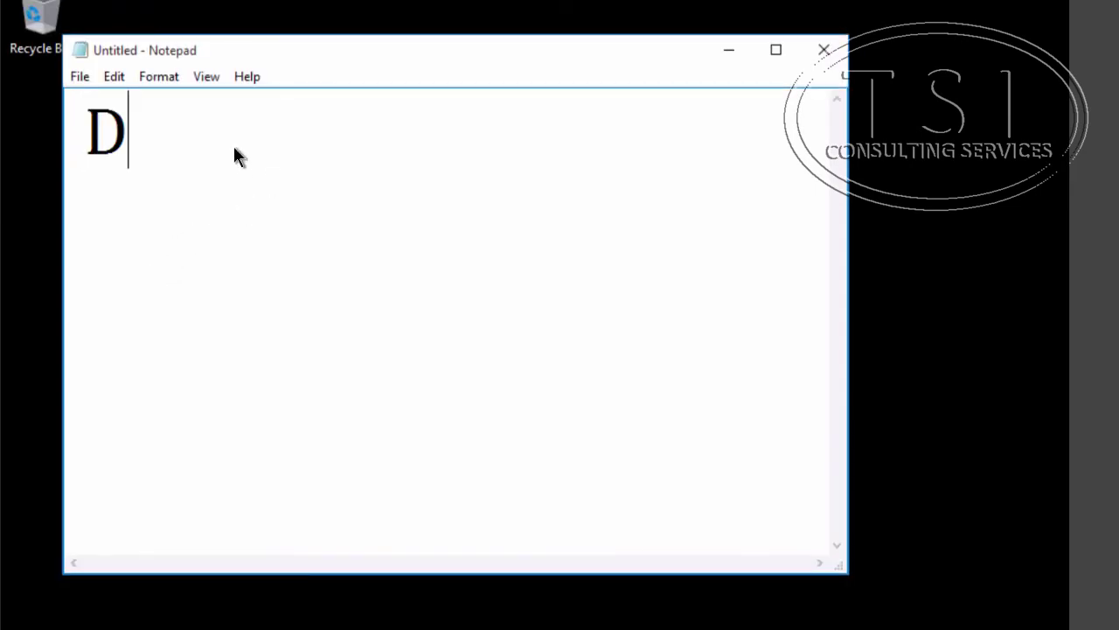
pyautogui.write('avid')
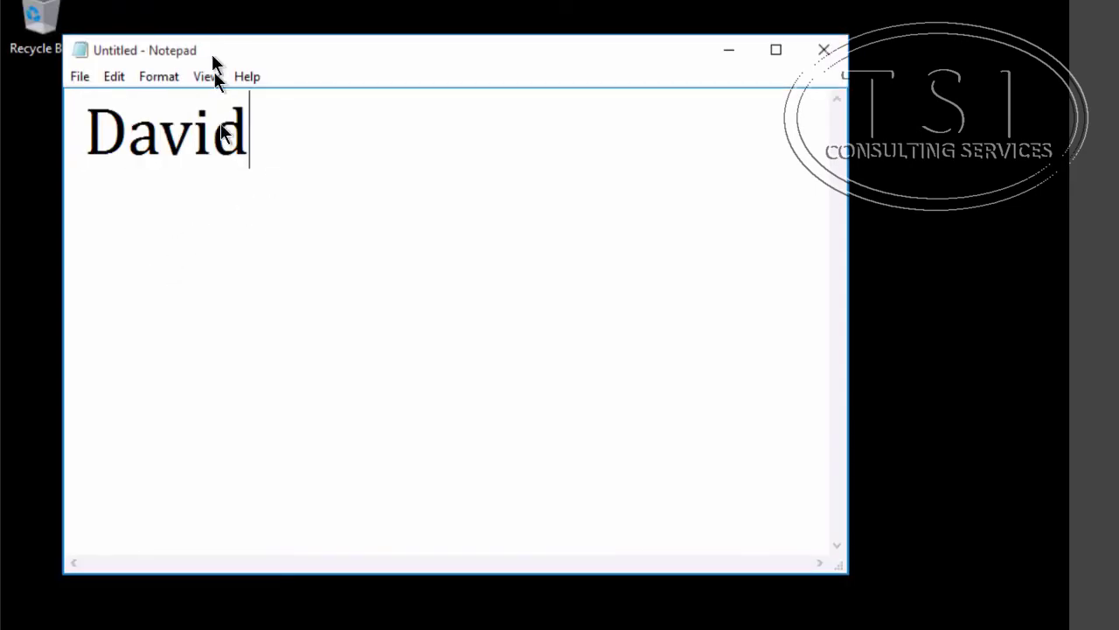
pyautogui.click(76, 74)
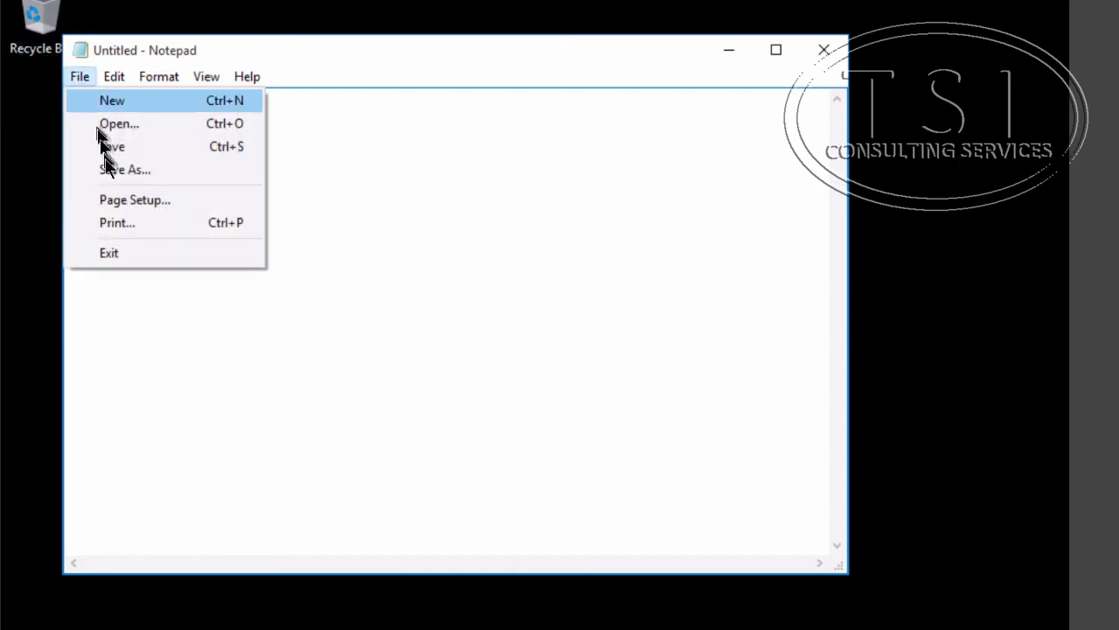
pyautogui.click(112, 172)
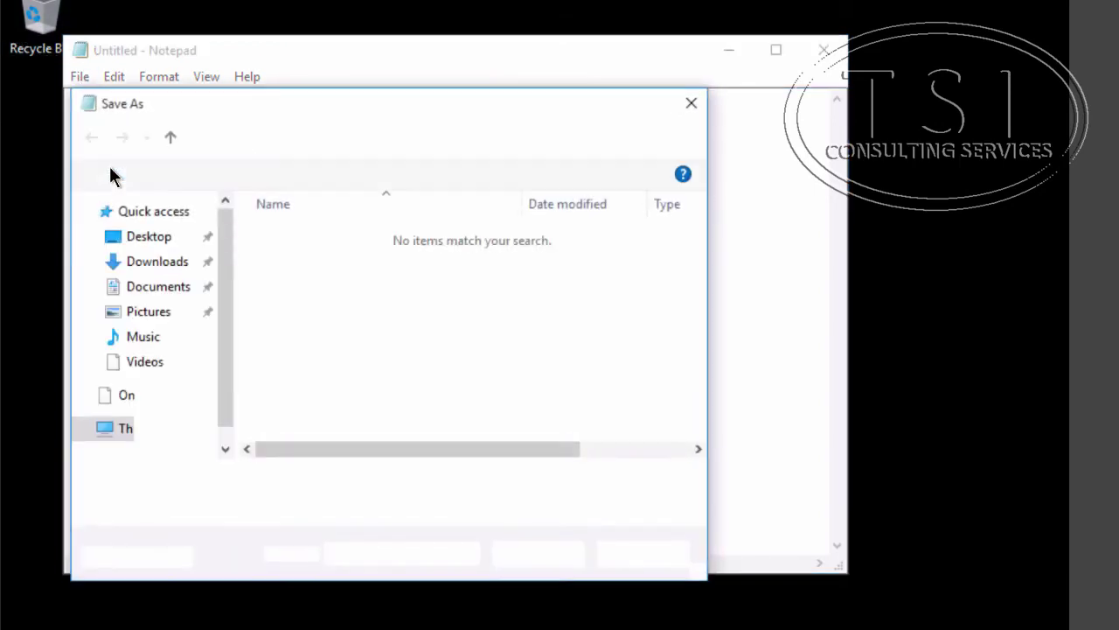
pyautogui.click(182, 286)
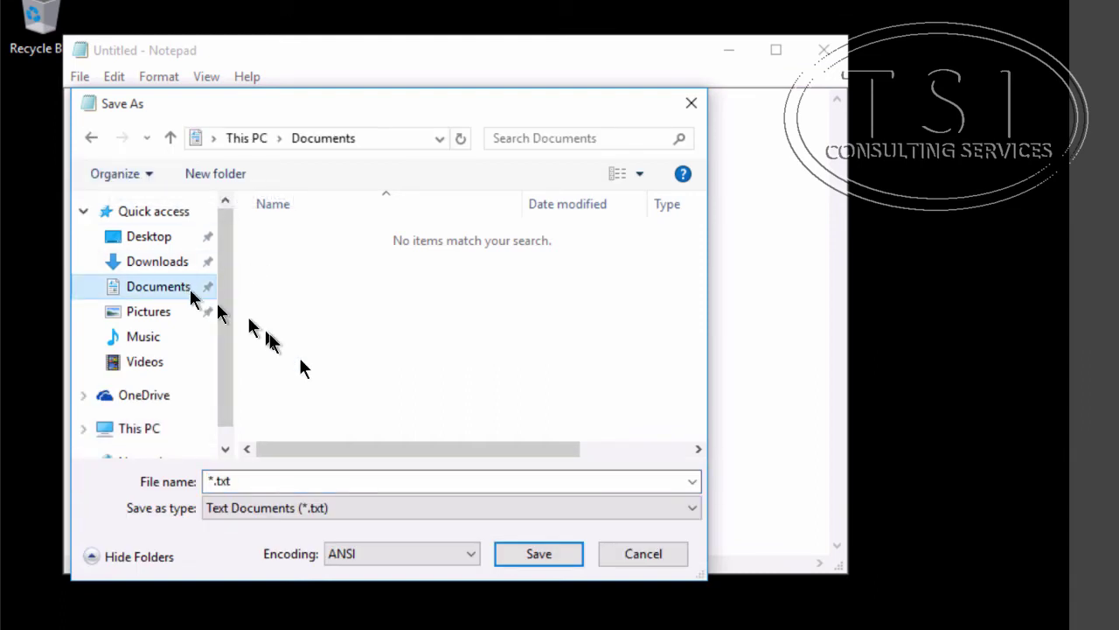
pyautogui.click(292, 486)
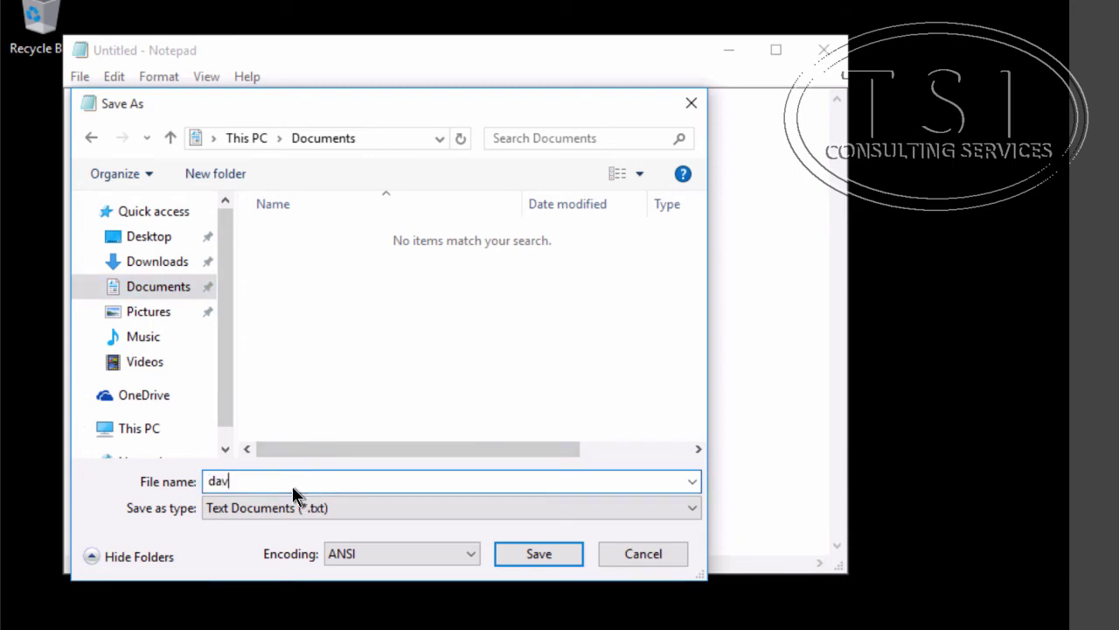
pyautogui.press('Return')
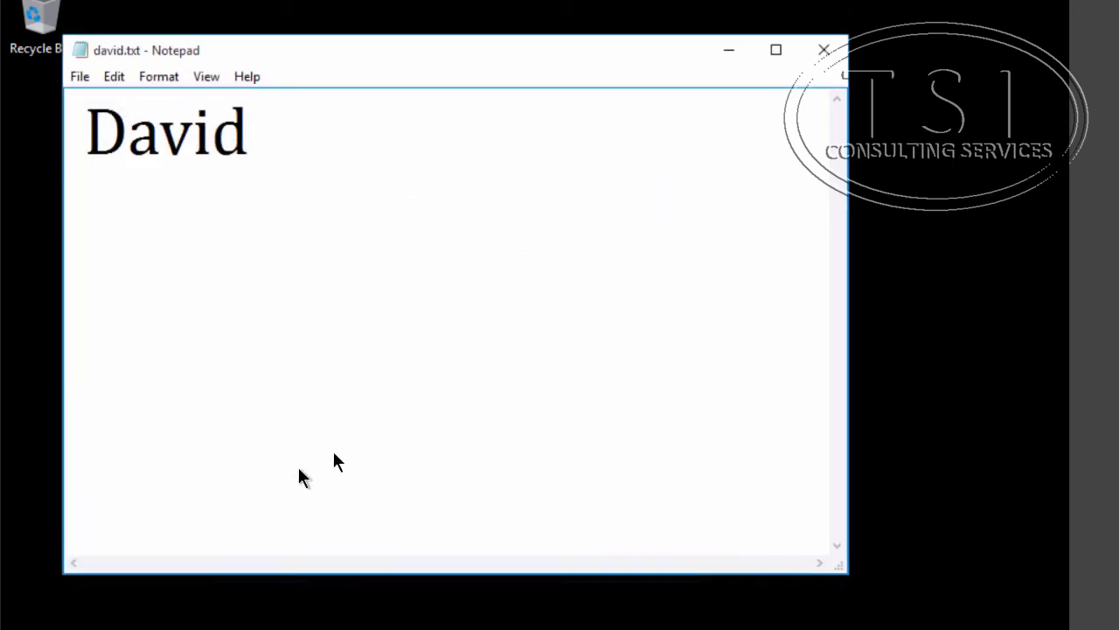
pyautogui.click(823, 51)
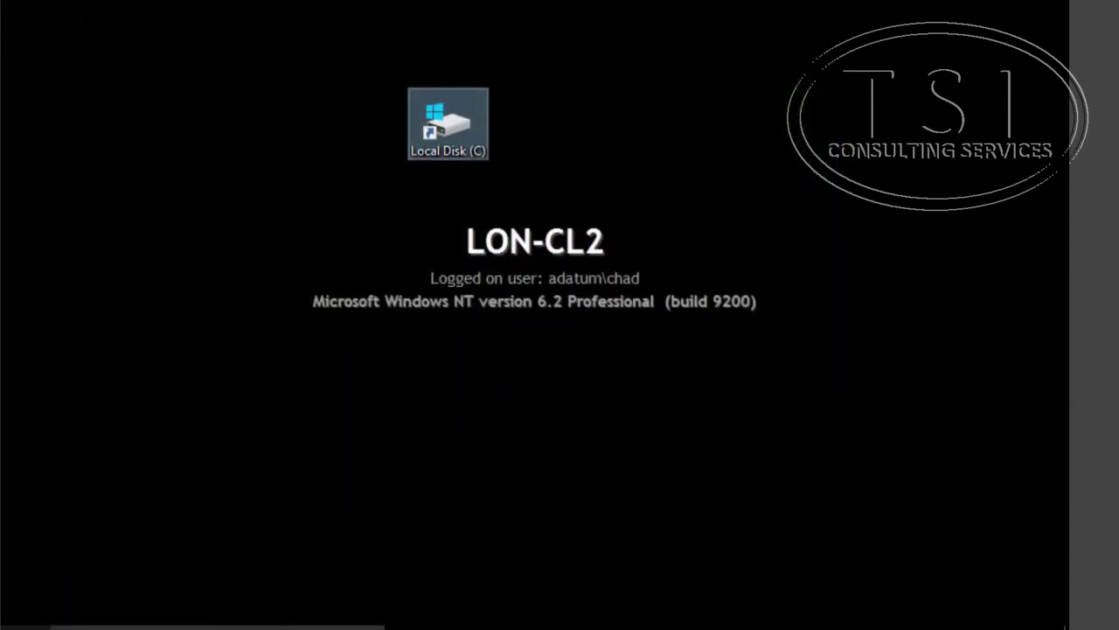
# Step: Sign out of LON-CL2 from the Win+X menu
pyautogui.rightClick(3, 626)
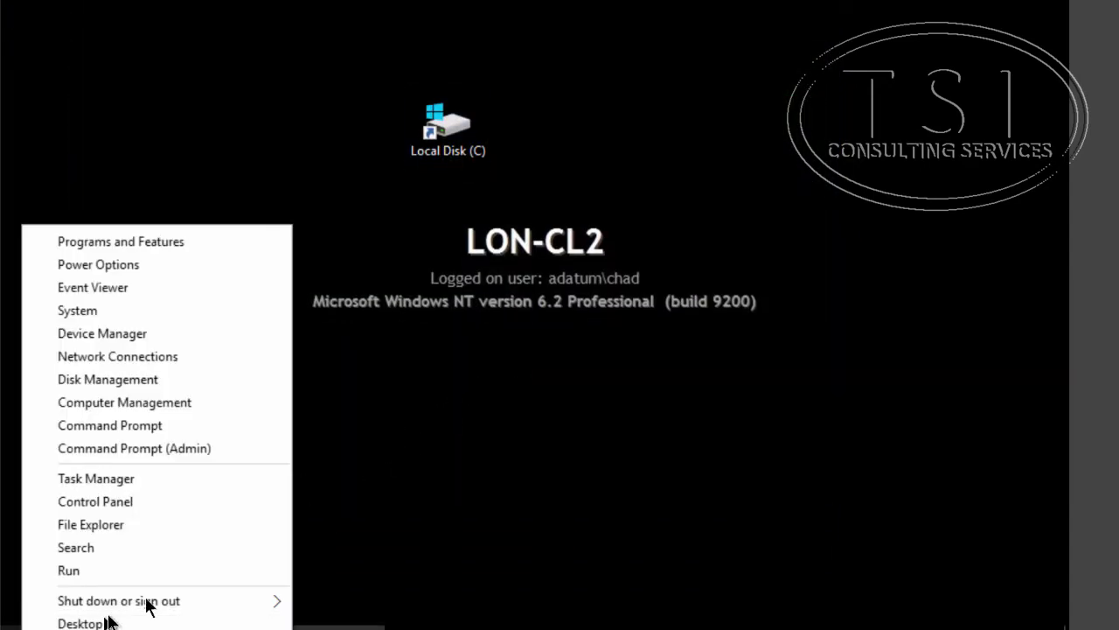
pyautogui.moveTo(213, 601)
pyautogui.click(338, 601)
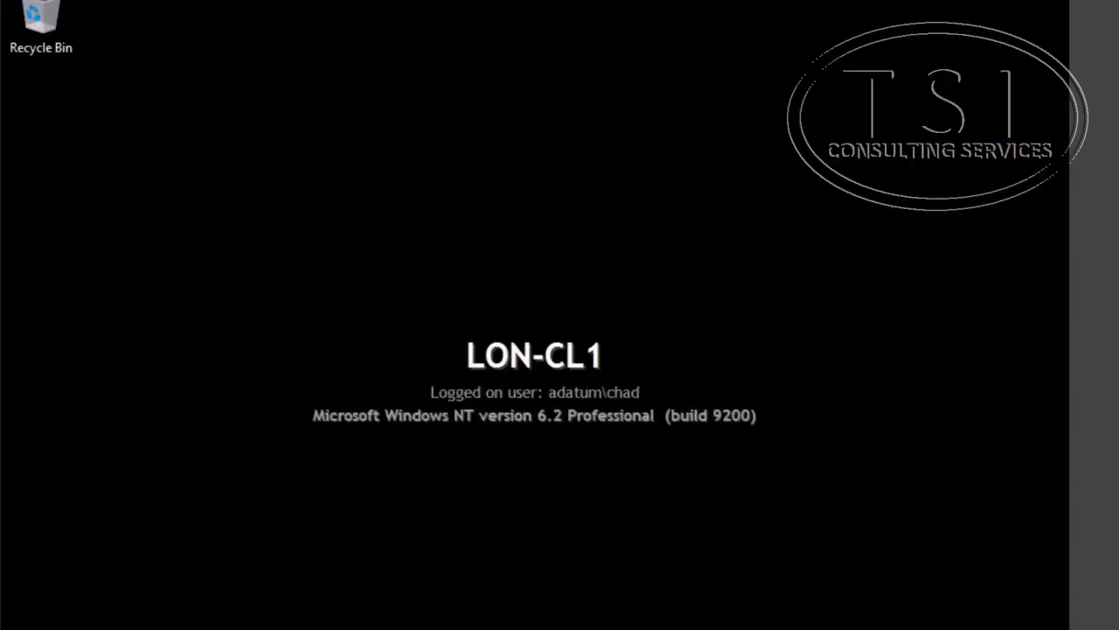
# Step: Browse UEVdata to the user's SettingsPackages folder with six packages, then return to LON-CL1
pyautogui.click(370, 5)
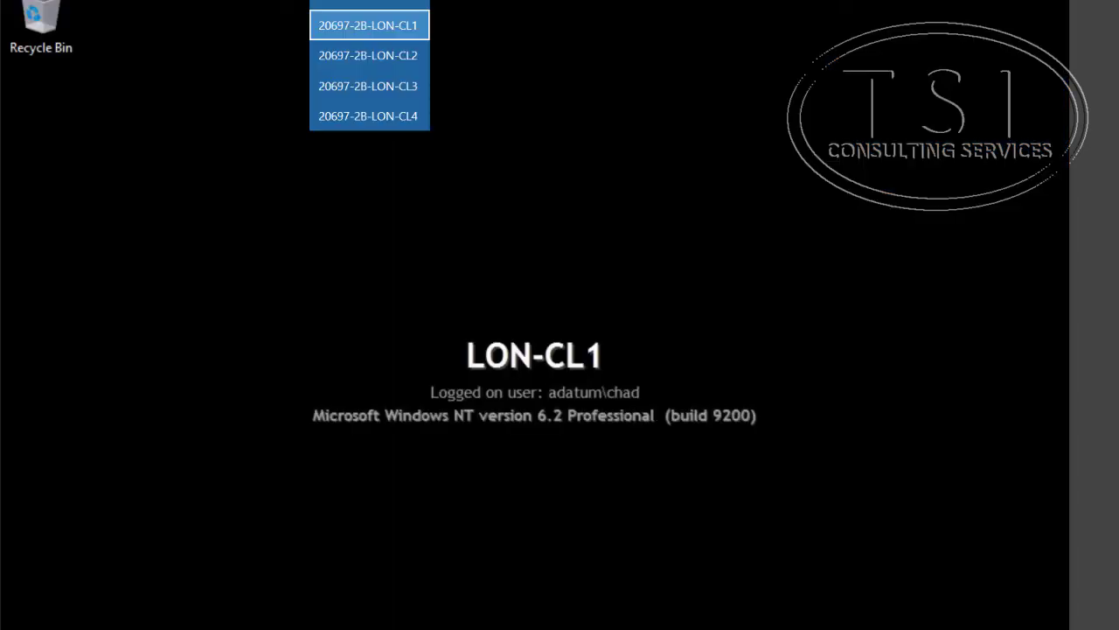
pyautogui.click(367, 19)
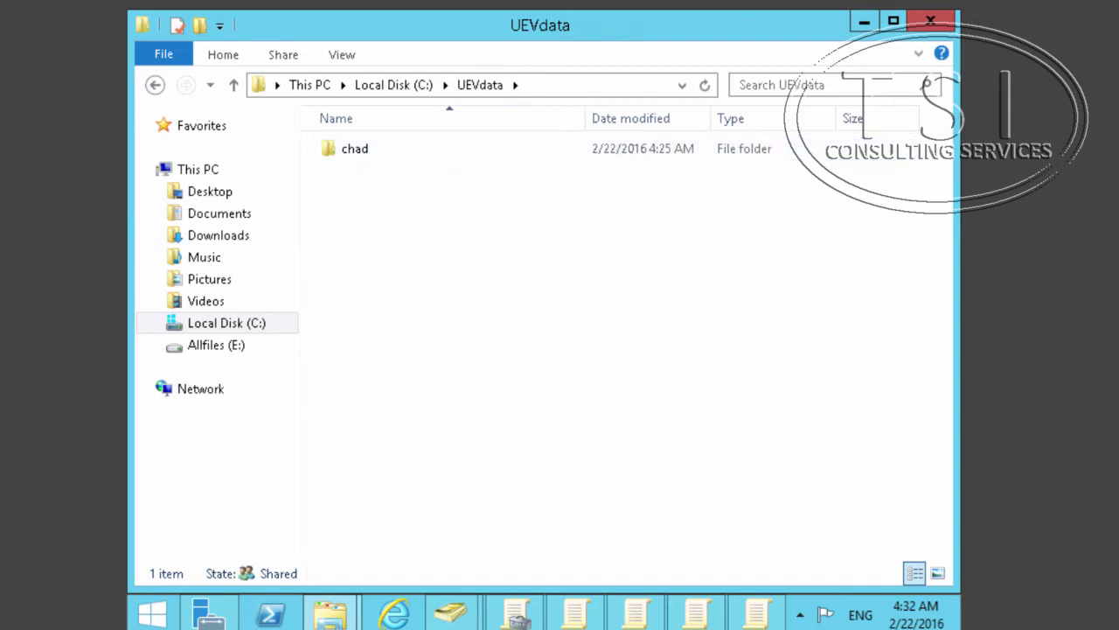
pyautogui.click(352, 58)
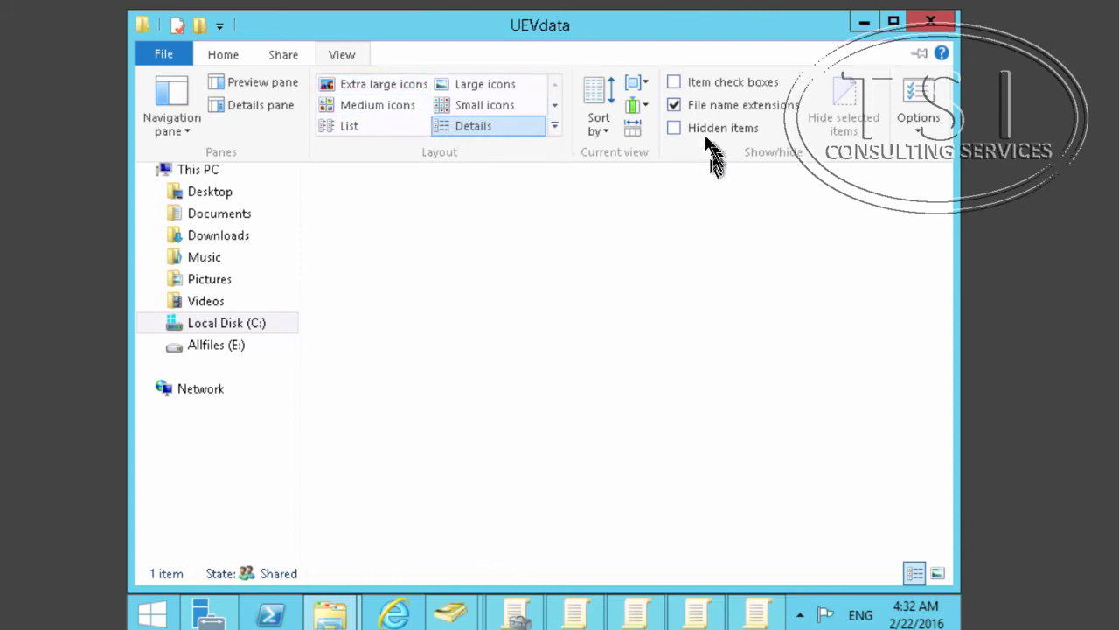
pyautogui.click(674, 129)
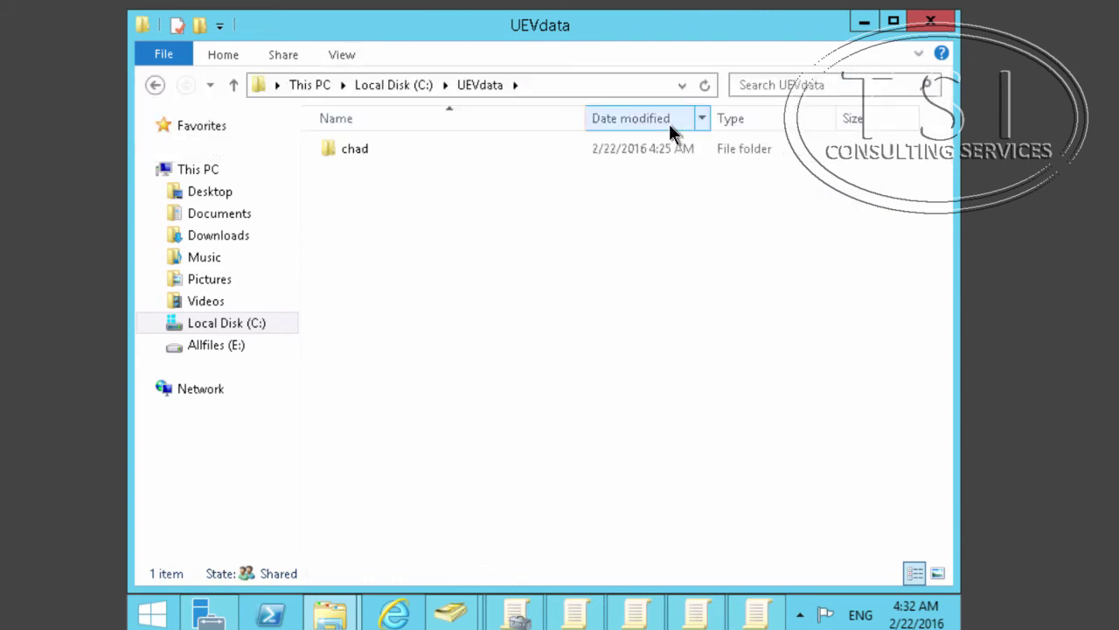
pyautogui.doubleClick(345, 152)
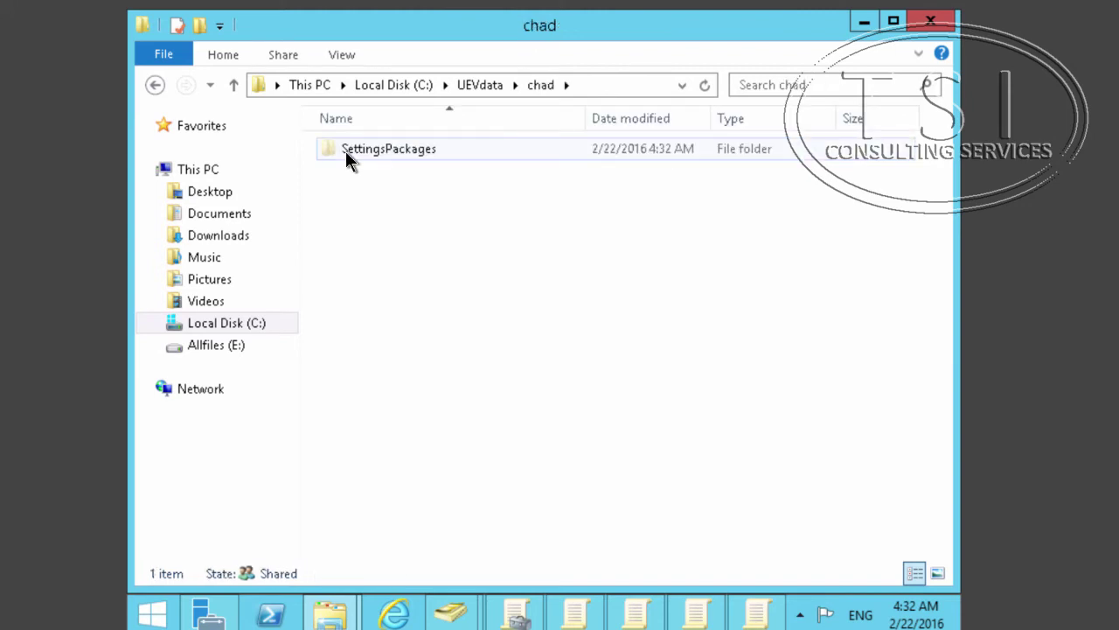
pyautogui.doubleClick(356, 149)
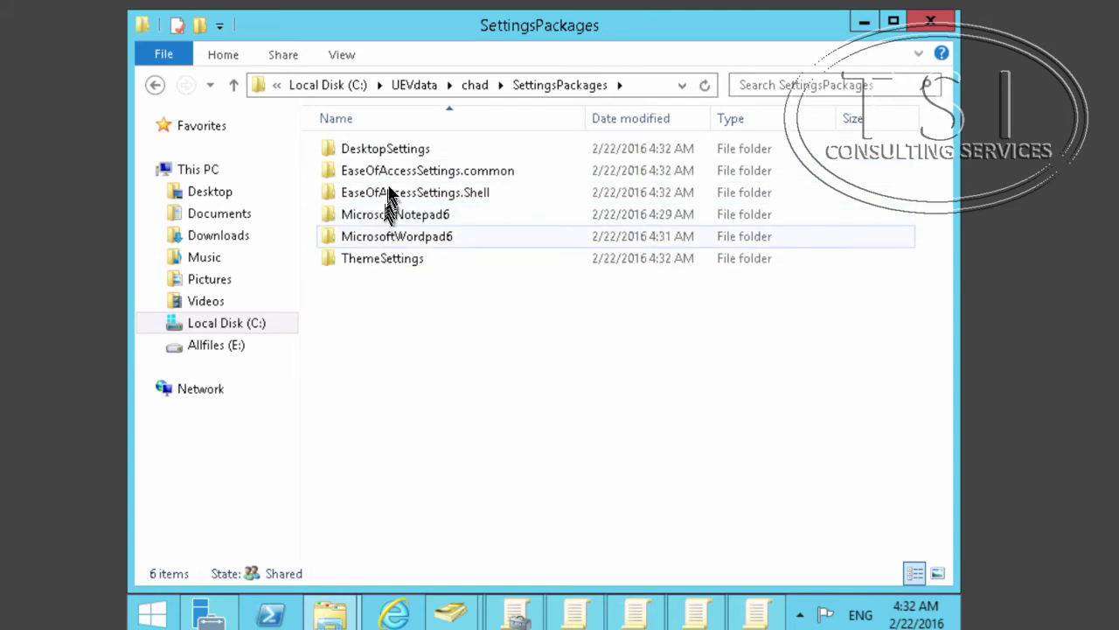
pyautogui.moveTo(392, 7)
pyautogui.click(369, 27)
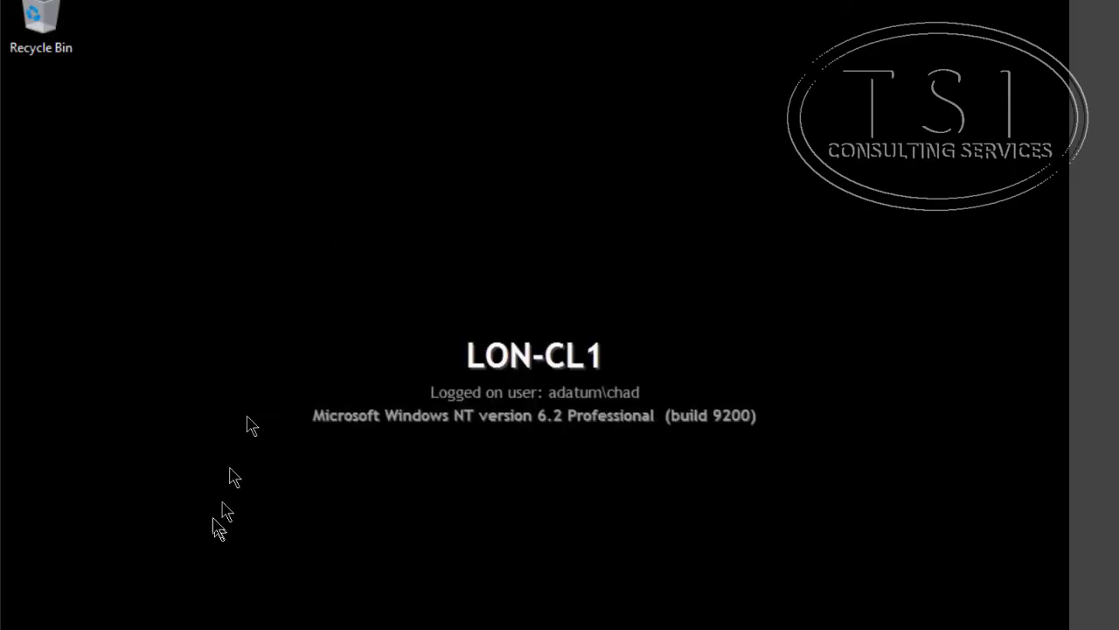
# Step: Sign out of LON-CL1 and sign the domain user back in with their password
pyautogui.press('super+x')
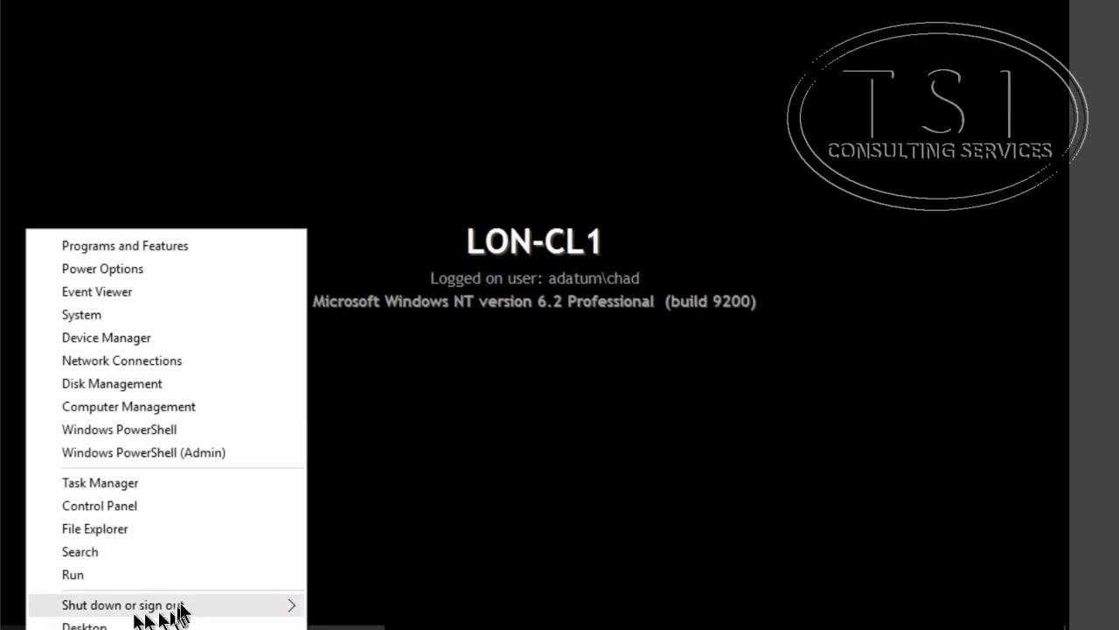
pyautogui.moveTo(187, 607)
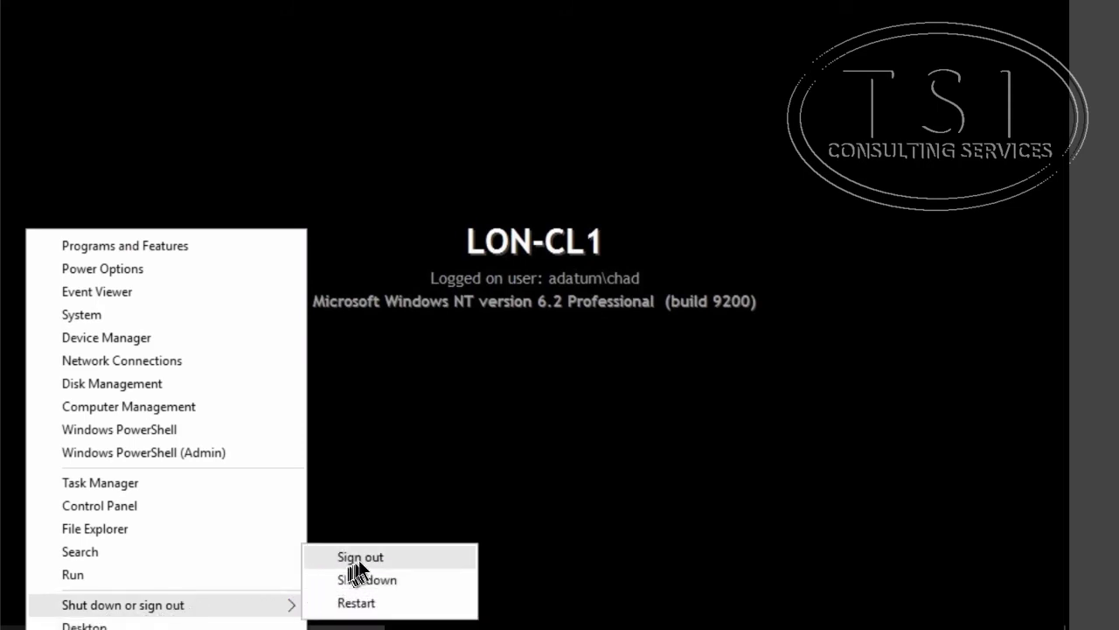
pyautogui.click(354, 558)
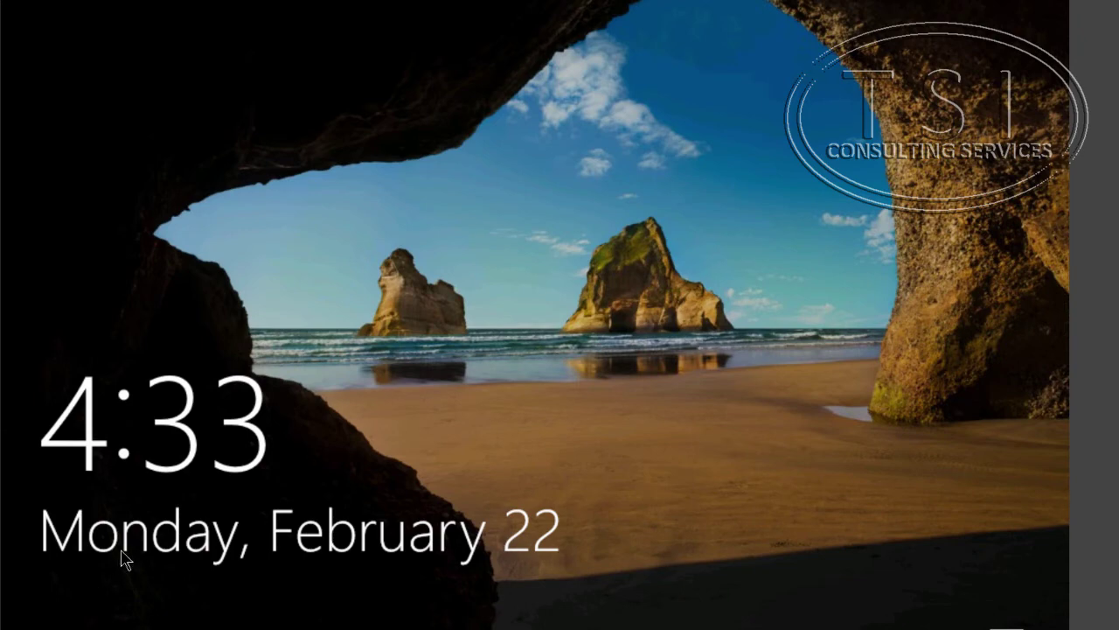
pyautogui.click(123, 555)
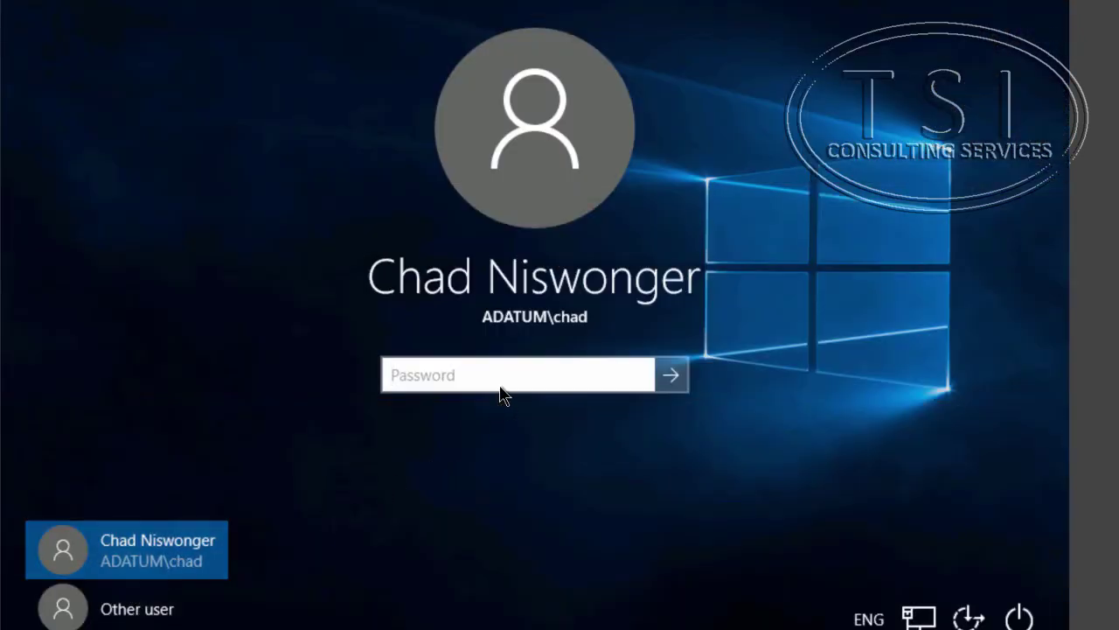
pyautogui.write('Pa')
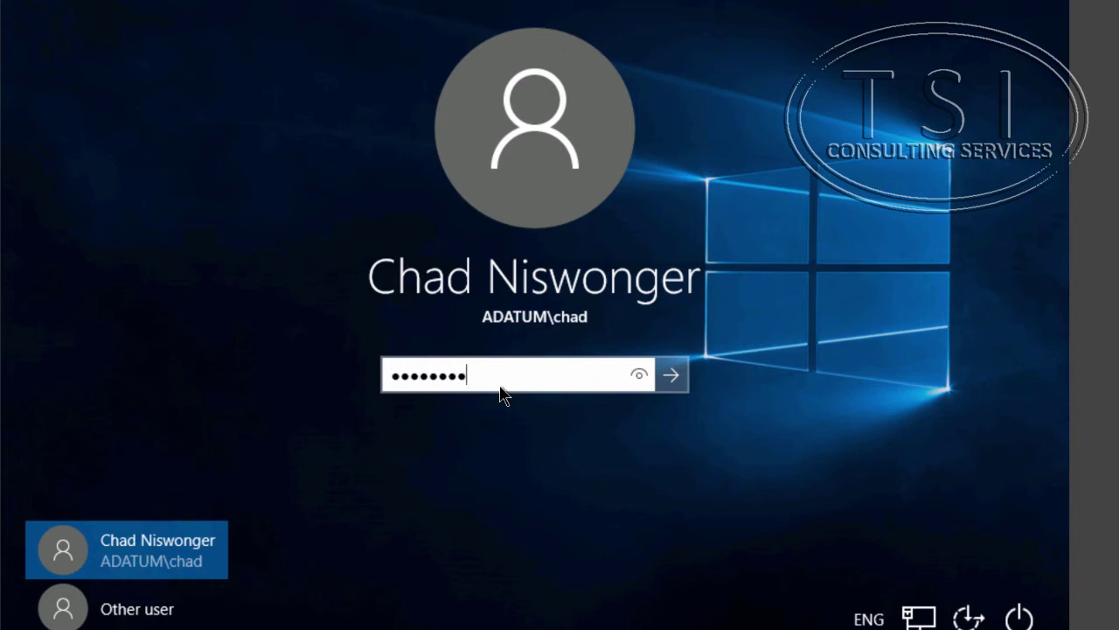
pyautogui.press('Return')
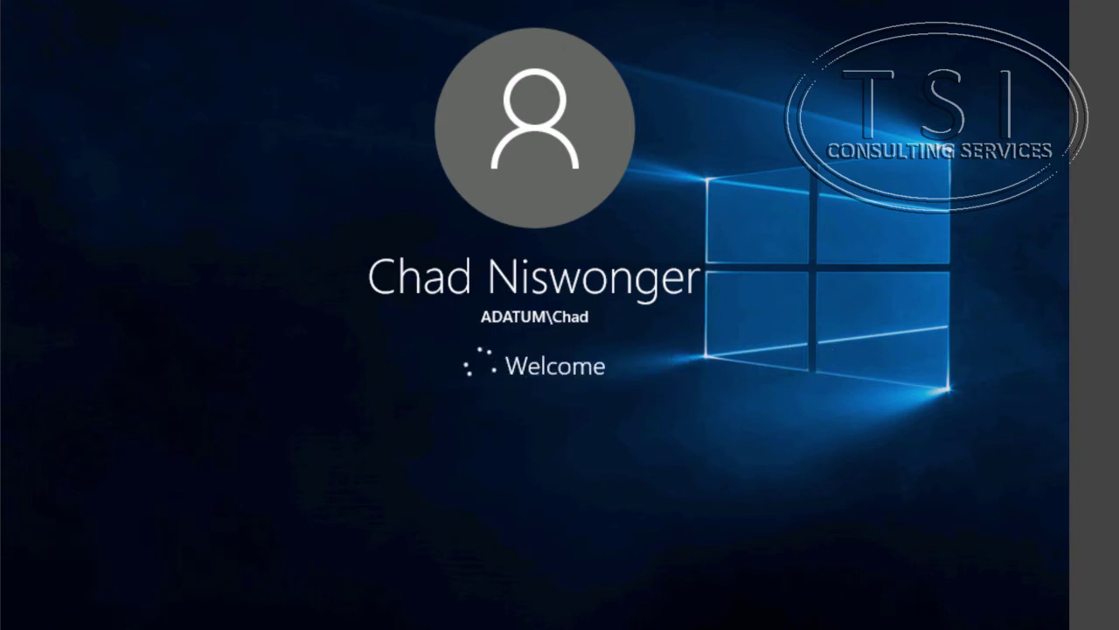
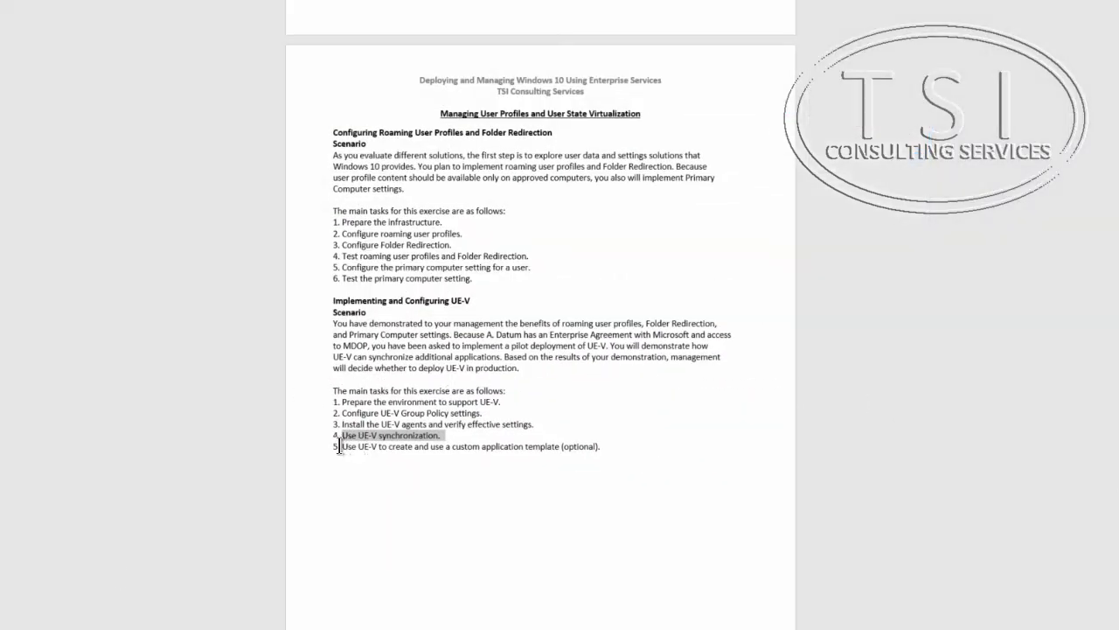
# Step: Select the task 5 line 'Use UE-V to create and use a custom application template (optional)'
pyautogui.moveTo(339, 446); pyautogui.dragTo(682, 446)
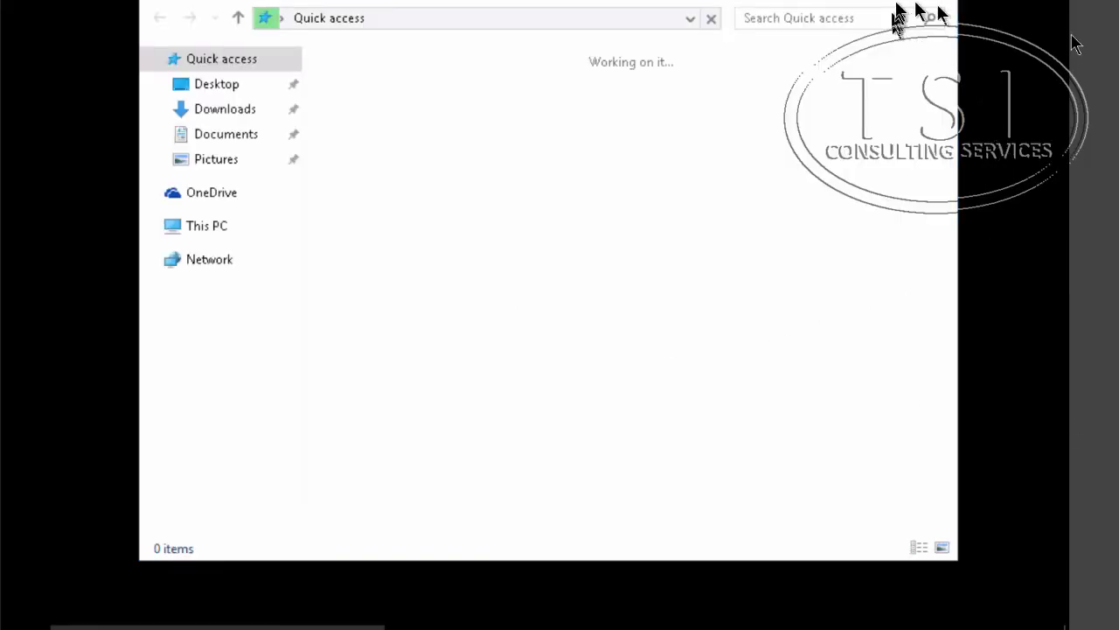
# Step: Browse File Explorer to E:\Labfiles\Mod03\AnyCPU and select ToolsSetup.exe
pyautogui.click(1079, 332)
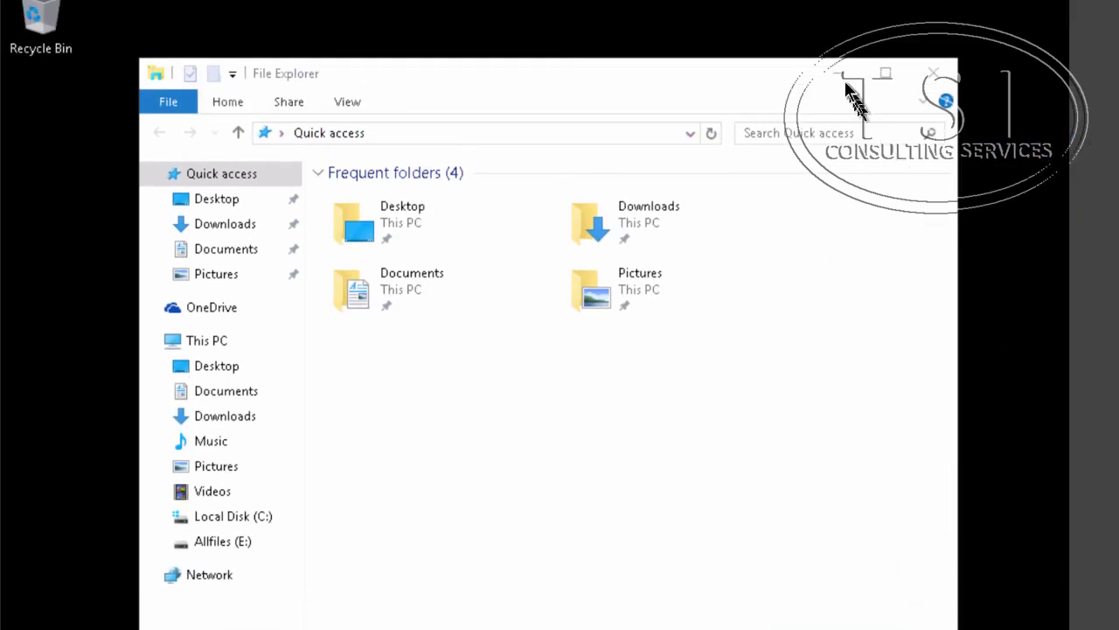
pyautogui.click(841, 76)
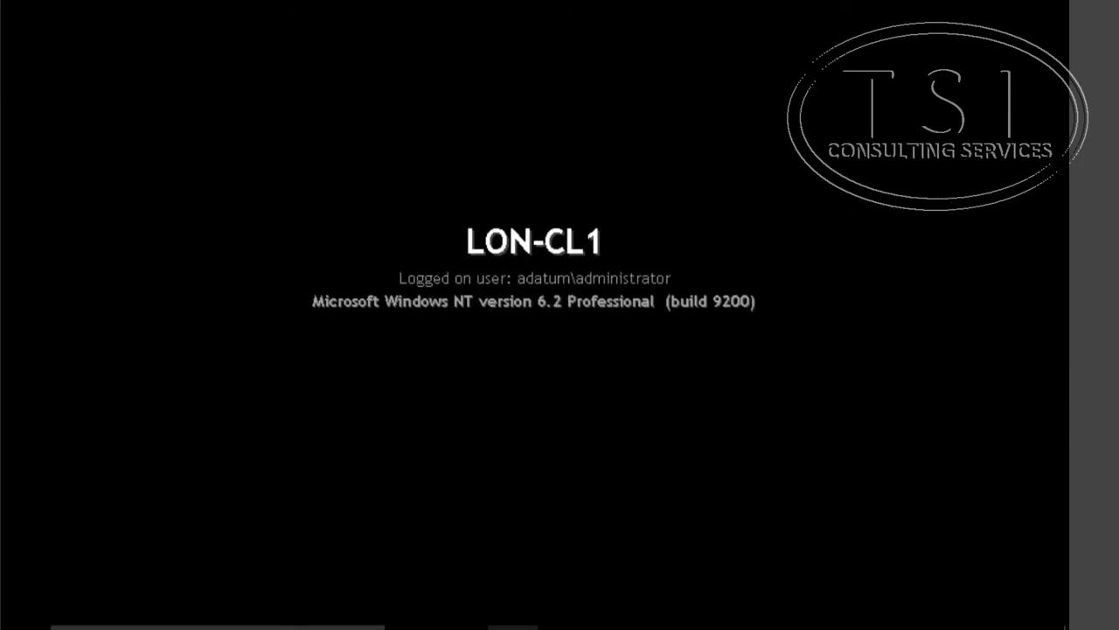
pyautogui.click(516, 626)
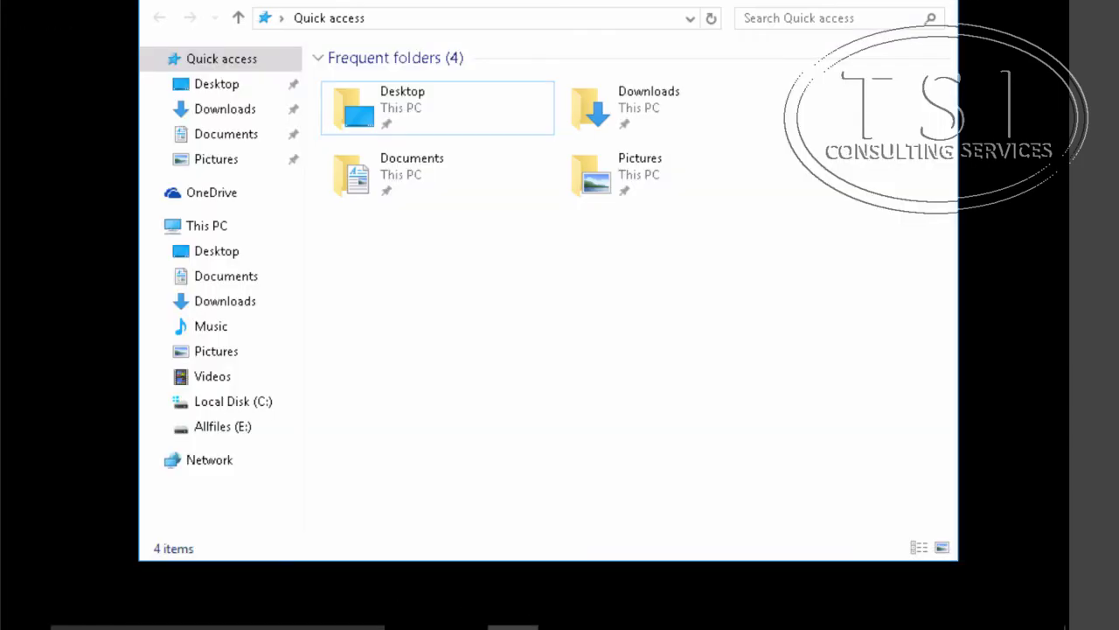
pyautogui.click(245, 427)
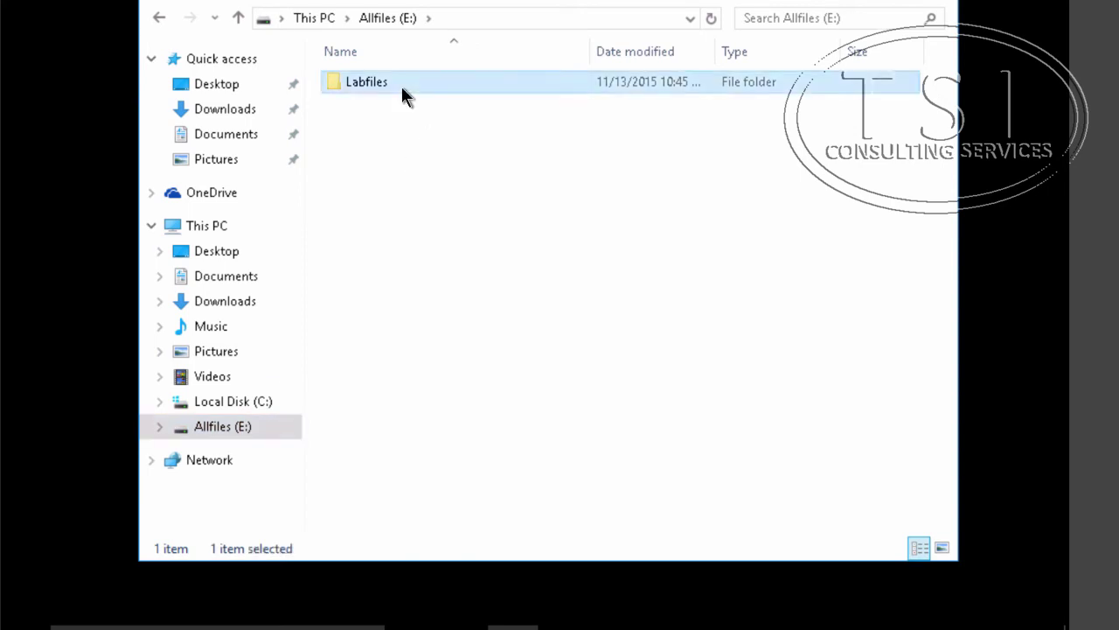
pyautogui.doubleClick(401, 86)
pyautogui.click(390, 127)
pyautogui.doubleClick(390, 127)
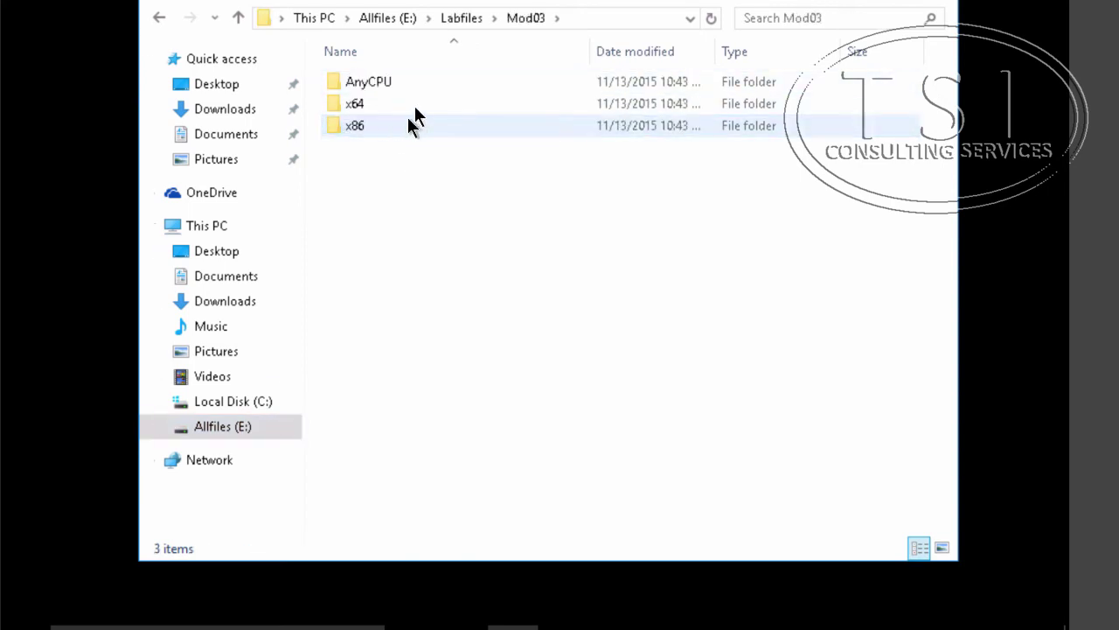
pyautogui.doubleClick(412, 84)
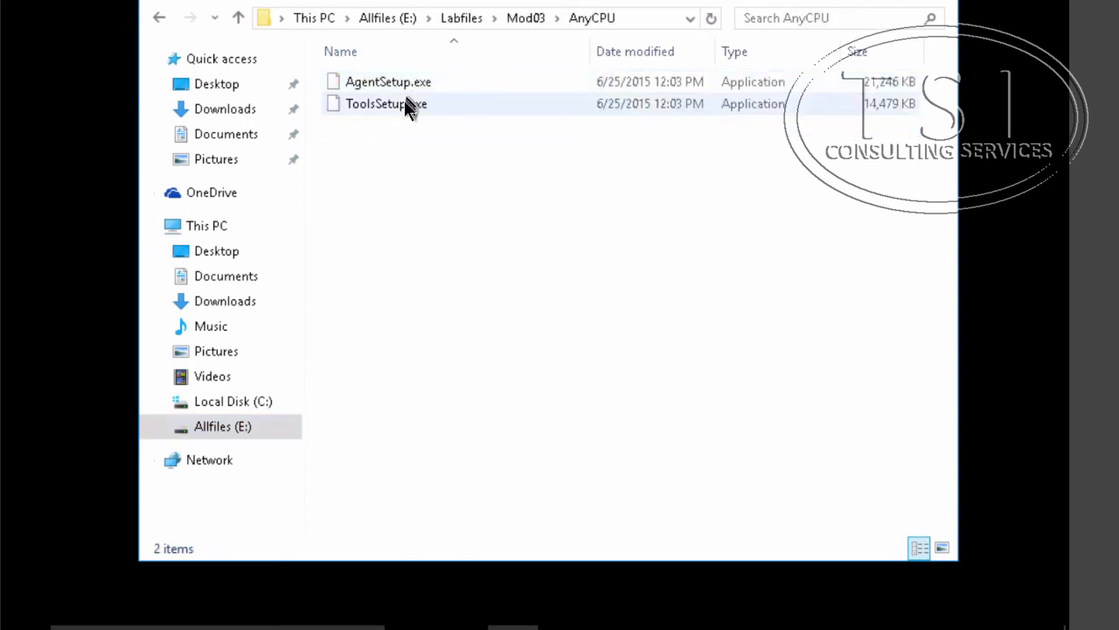
pyautogui.click(404, 101)
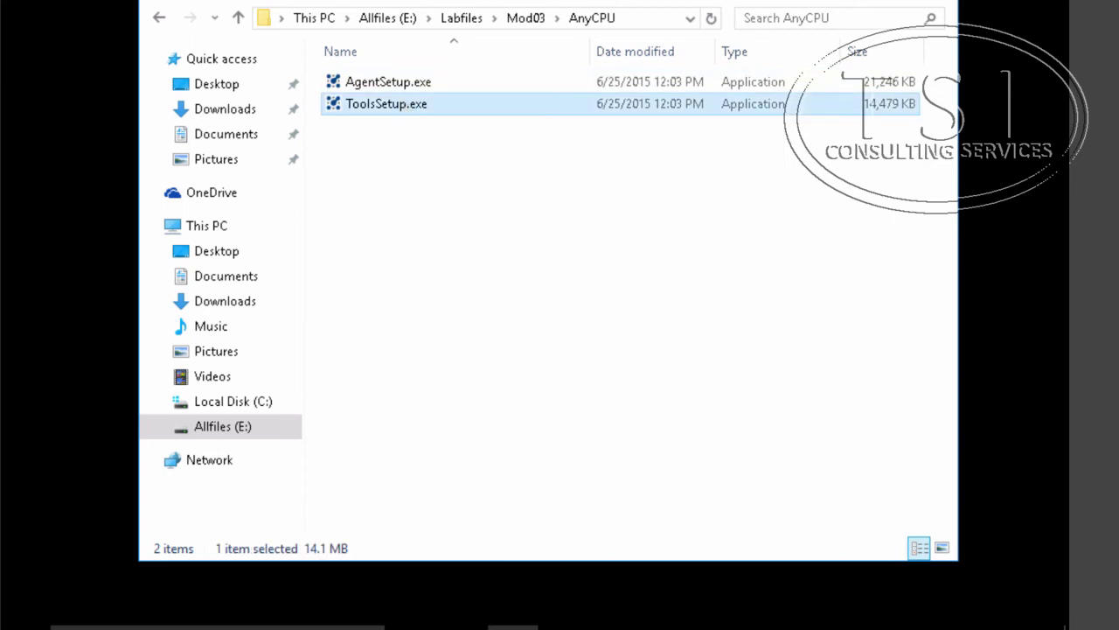
# Step: In the setup wizard, accept the licence and decline Microsoft Update and the improvement program
pyautogui.click(702, 457)
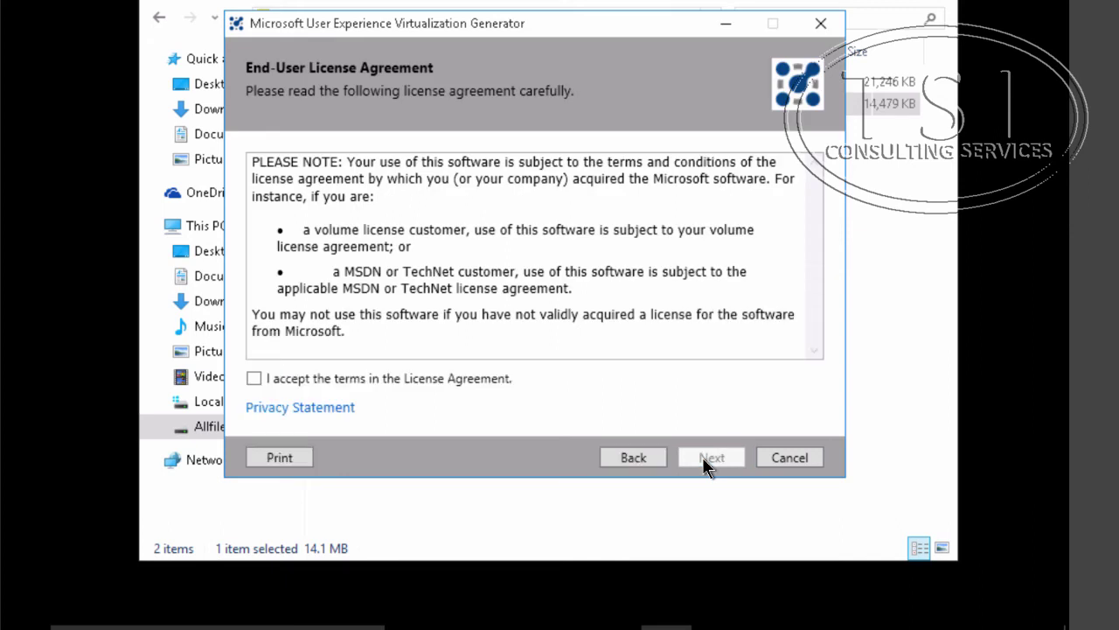
pyautogui.click(406, 378)
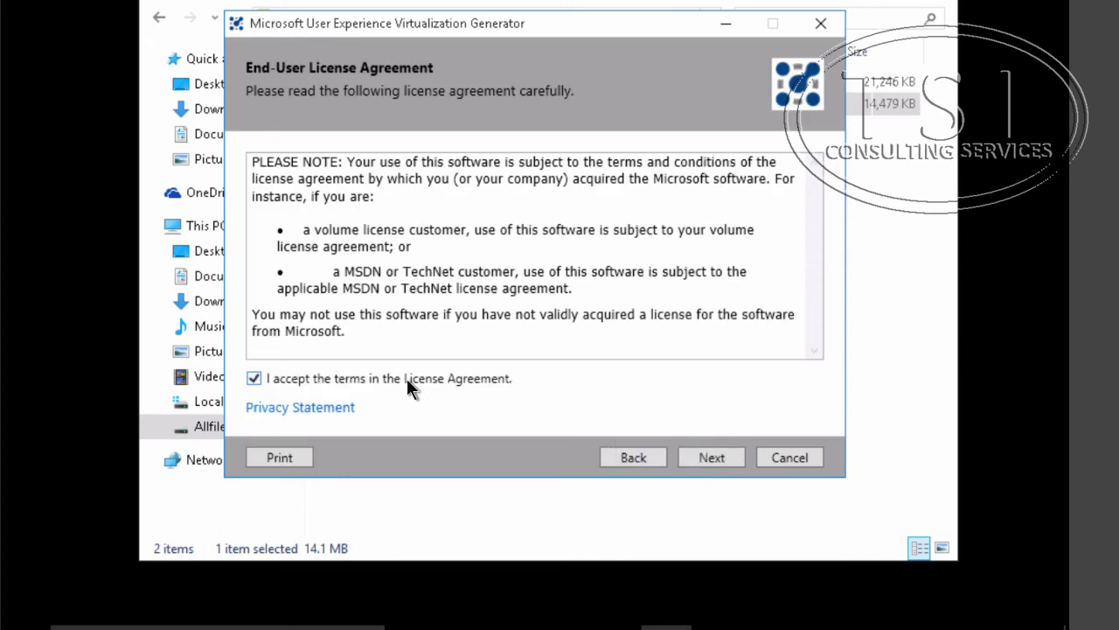
pyautogui.click(726, 453)
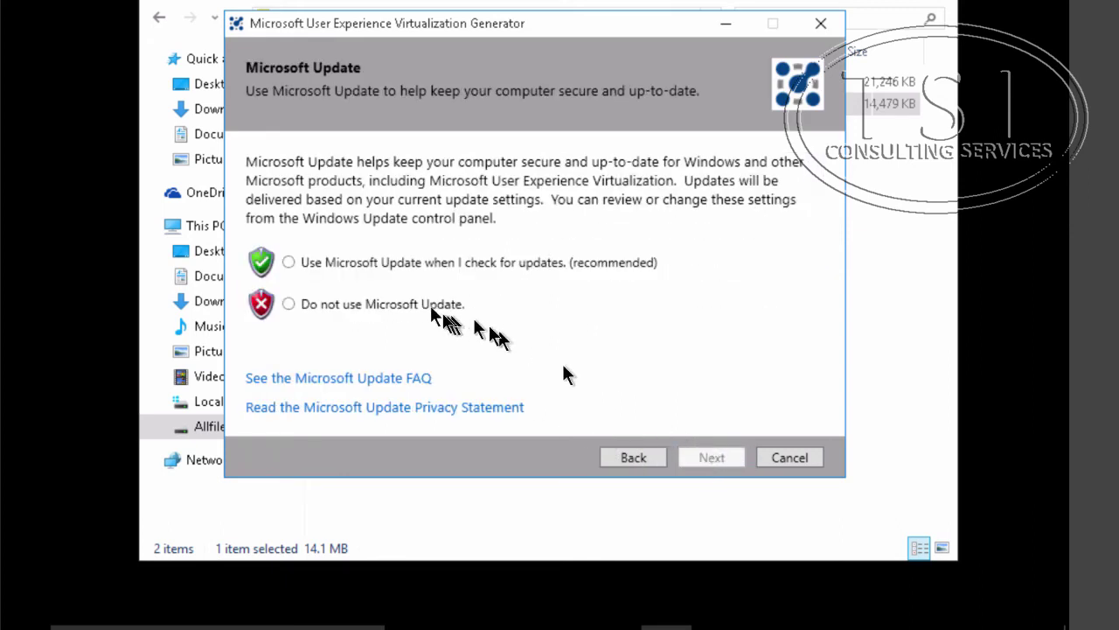
pyautogui.click(428, 304)
pyautogui.click(715, 456)
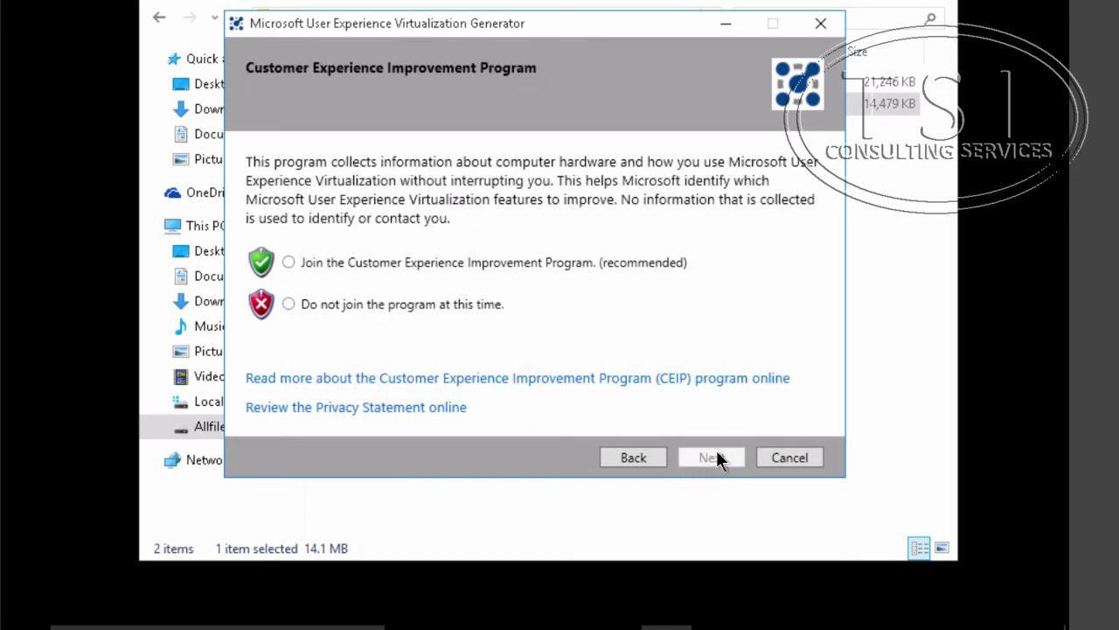
pyautogui.click(392, 304)
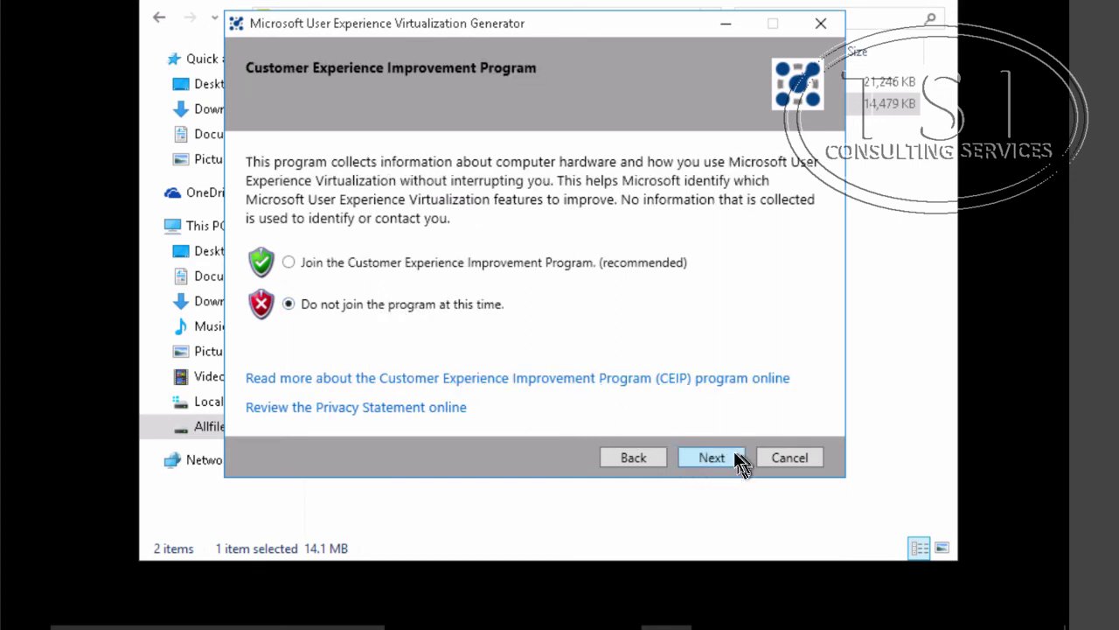
# Step: Install the UE-V Generator and close the finished setup wizard
pyautogui.click(732, 455)
pyautogui.click(733, 458)
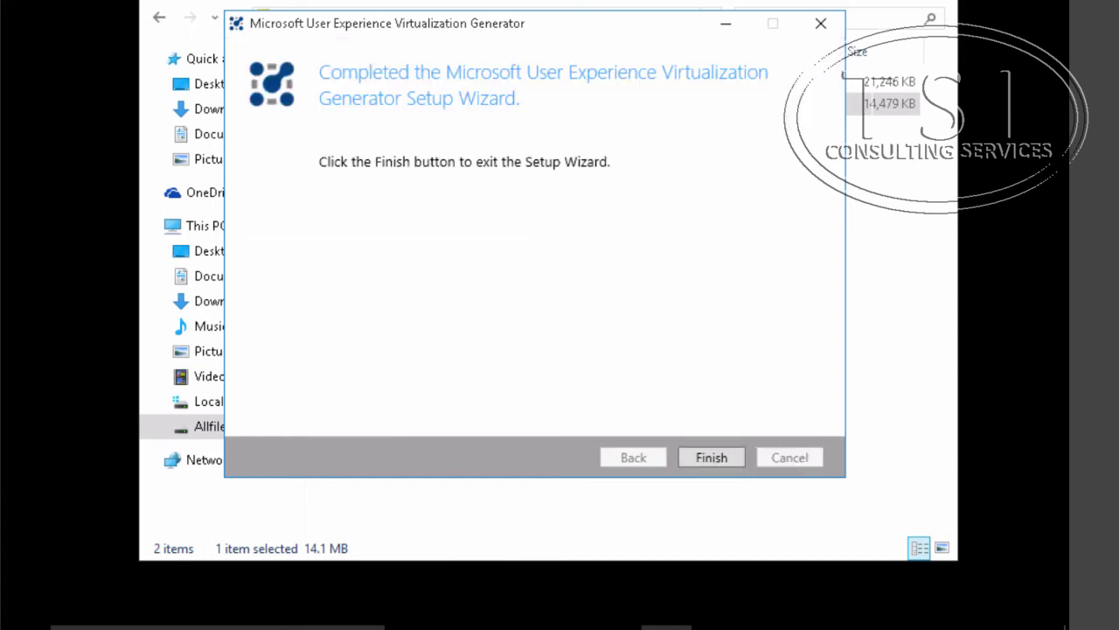
pyautogui.click(711, 457)
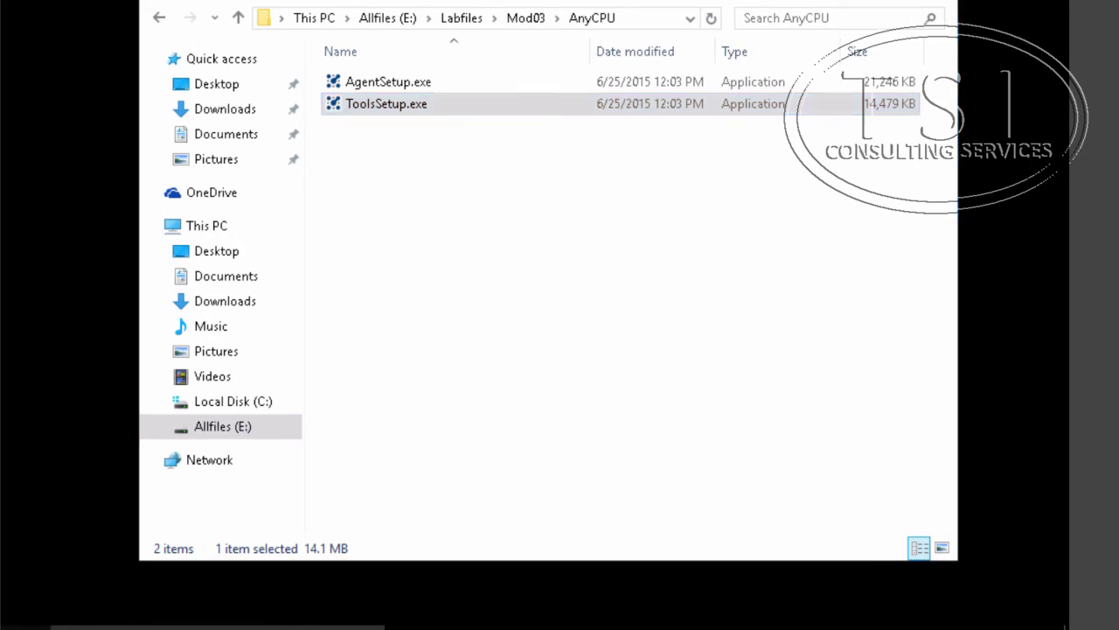
# Step: Launch UE-V Generator from Start's recently added apps and begin a new settings location template
pyautogui.press('super')
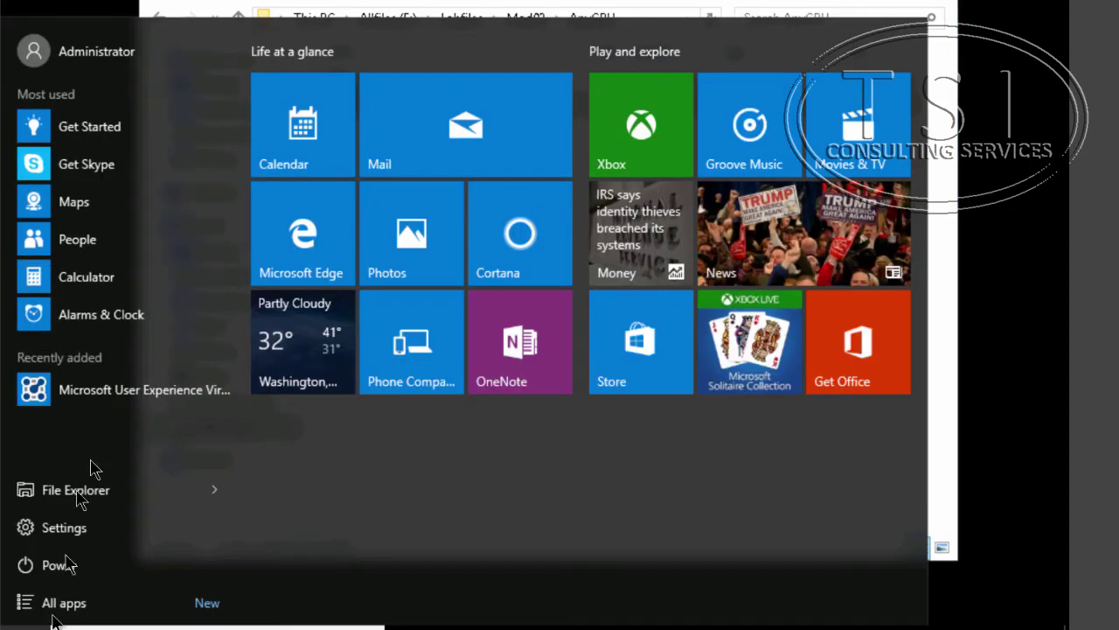
pyautogui.click(147, 394)
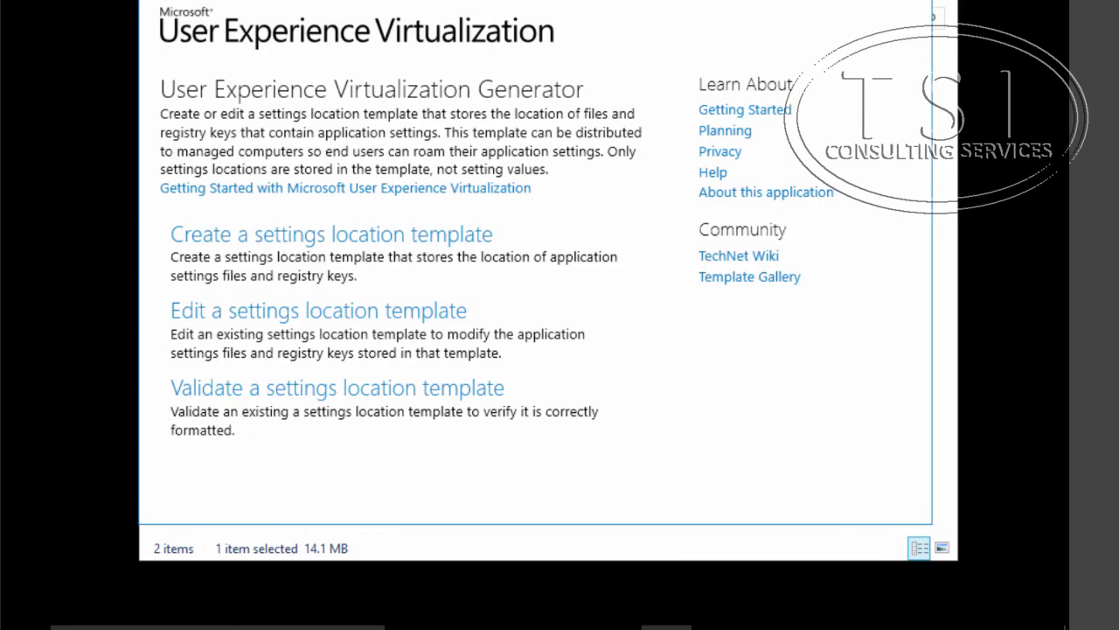
pyautogui.click(405, 236)
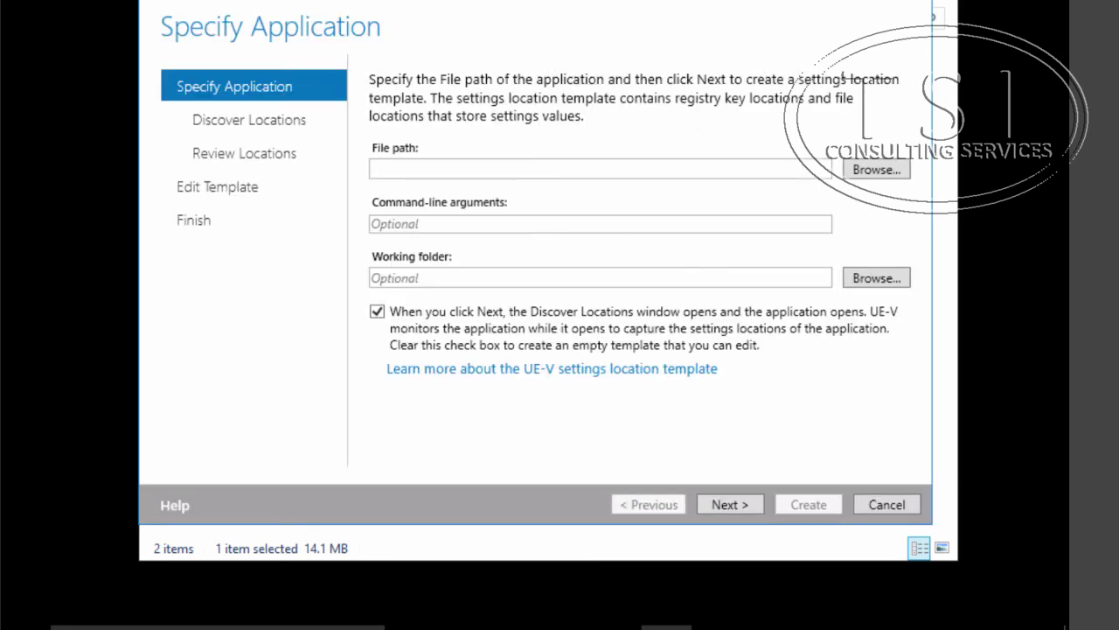
# Step: Set the file path to C:\Program Files (x86)\Microsoft\Remote Desktop Connection Manager\RDCMan.exe
pyautogui.click(877, 170)
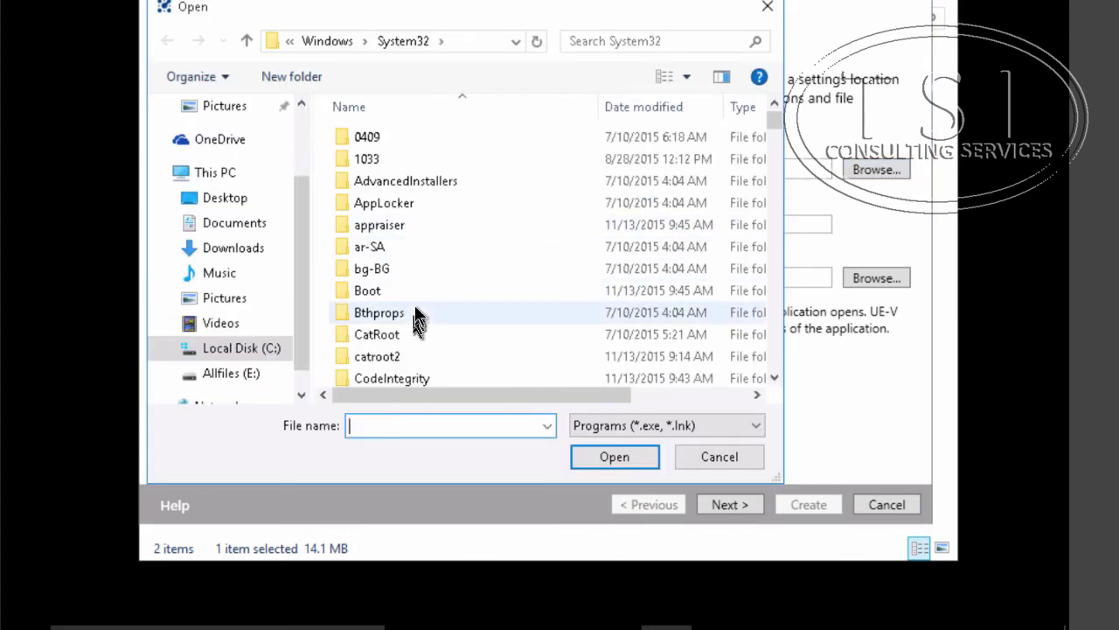
pyautogui.scroll(-1, 413, 313)
pyautogui.scroll(-9, 414, 313)
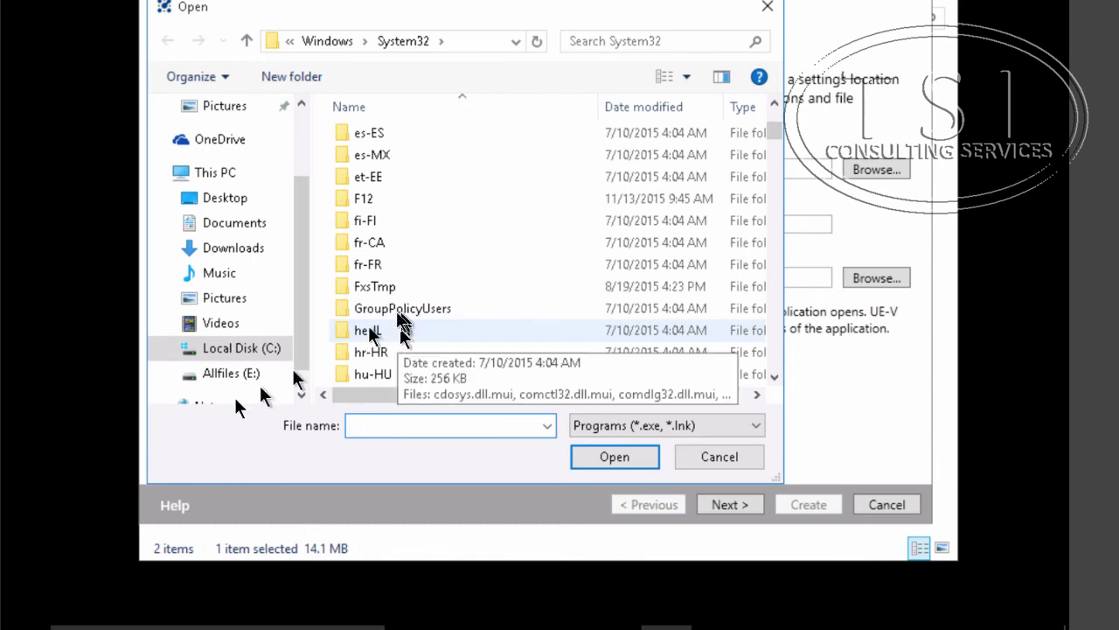
pyautogui.click(230, 353)
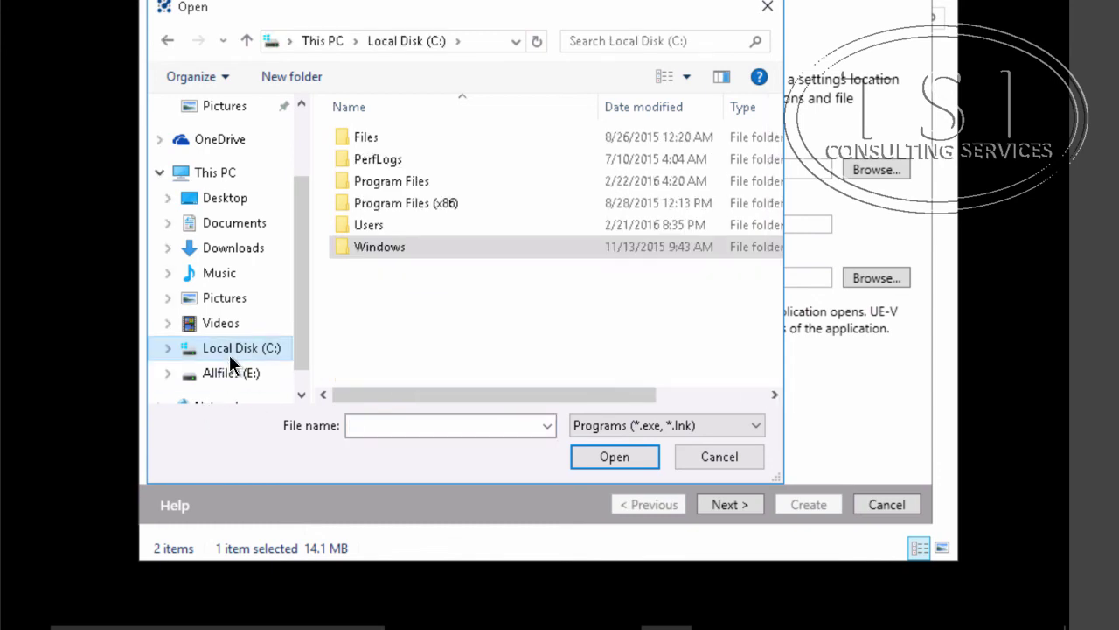
pyautogui.doubleClick(416, 204)
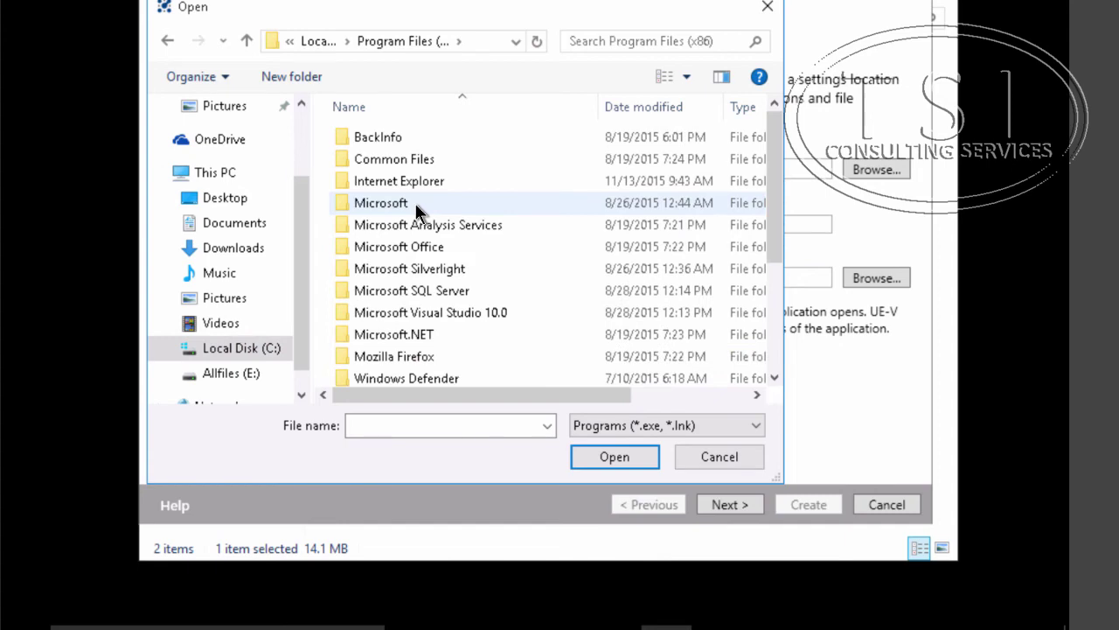
pyautogui.doubleClick(424, 203)
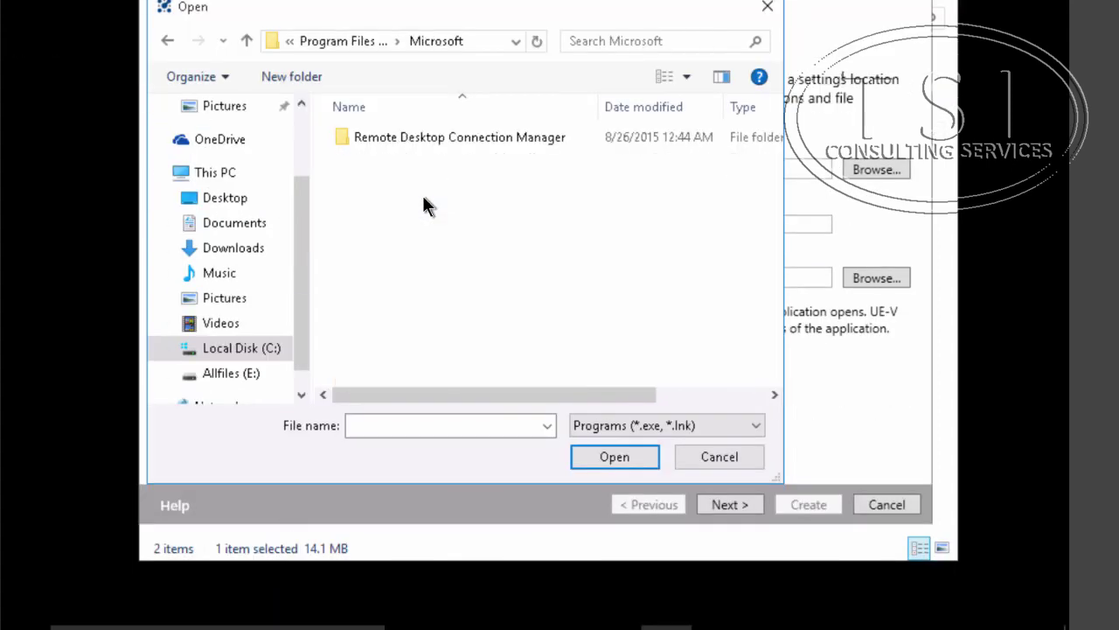
pyautogui.doubleClick(436, 137)
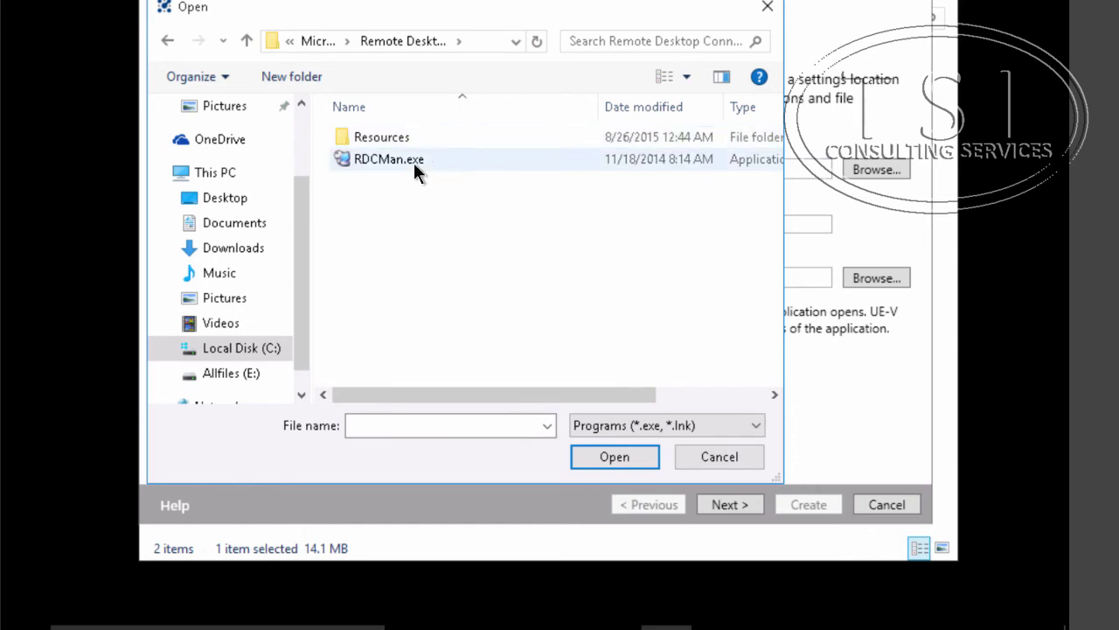
pyautogui.click(414, 162)
pyautogui.click(612, 456)
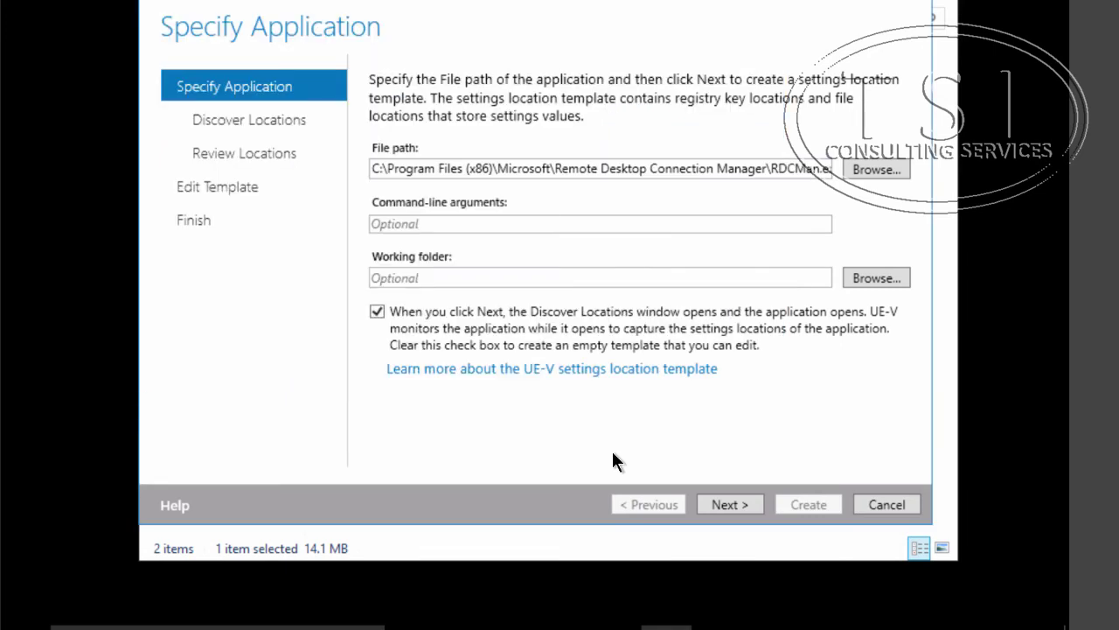
# Step: Start location discovery and, in the launched RDCMan, open Tools > Options
pyautogui.click(746, 504)
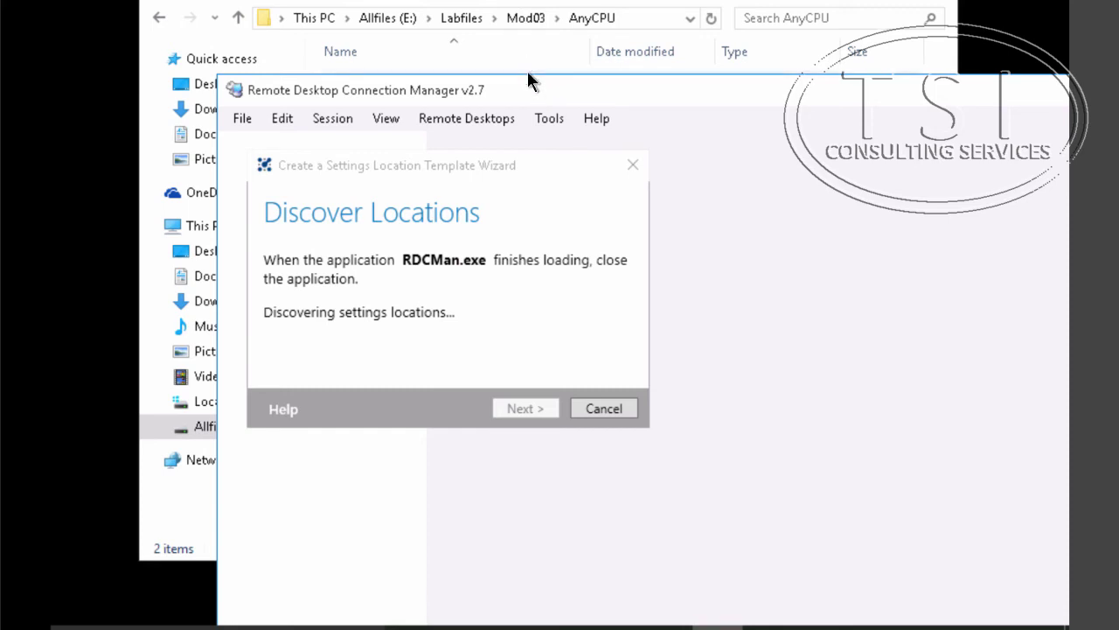
pyautogui.click(550, 120)
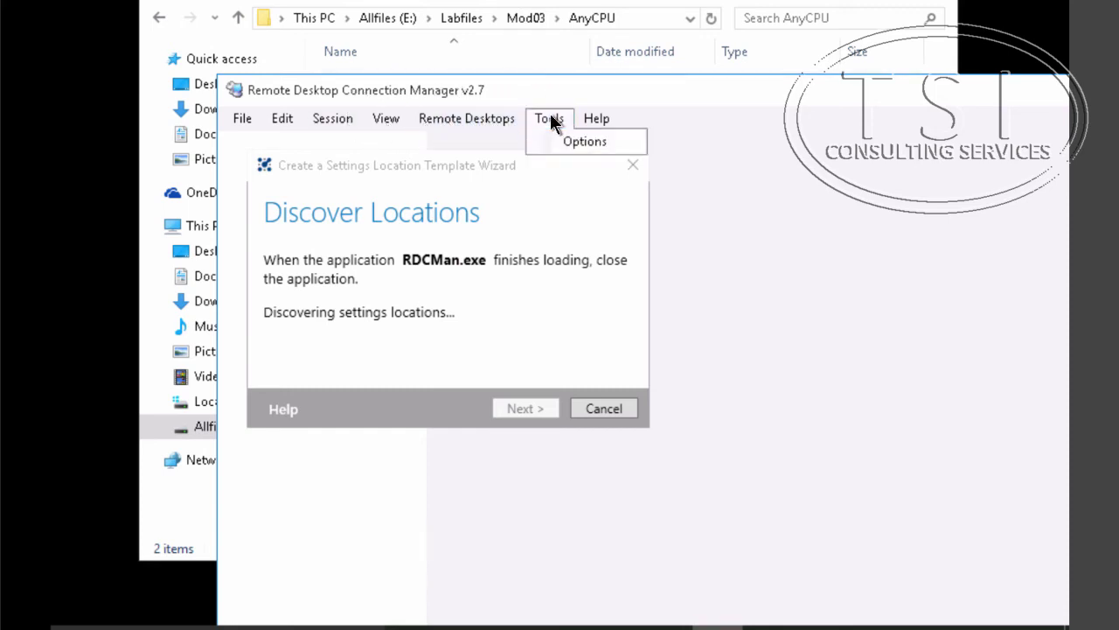
pyautogui.click(565, 147)
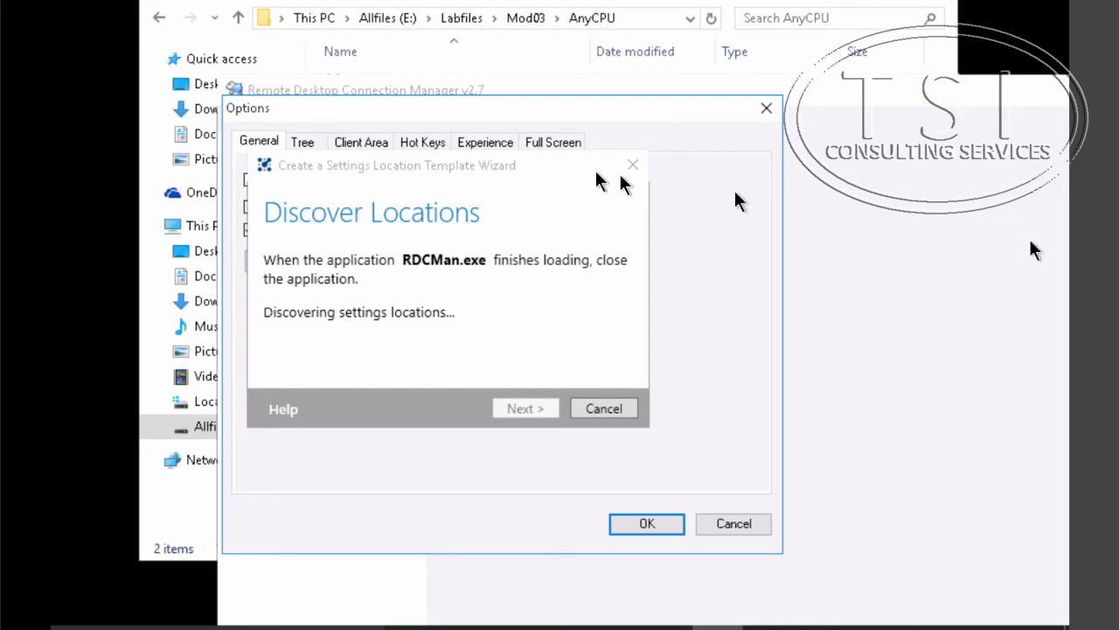
pyautogui.click(525, 219)
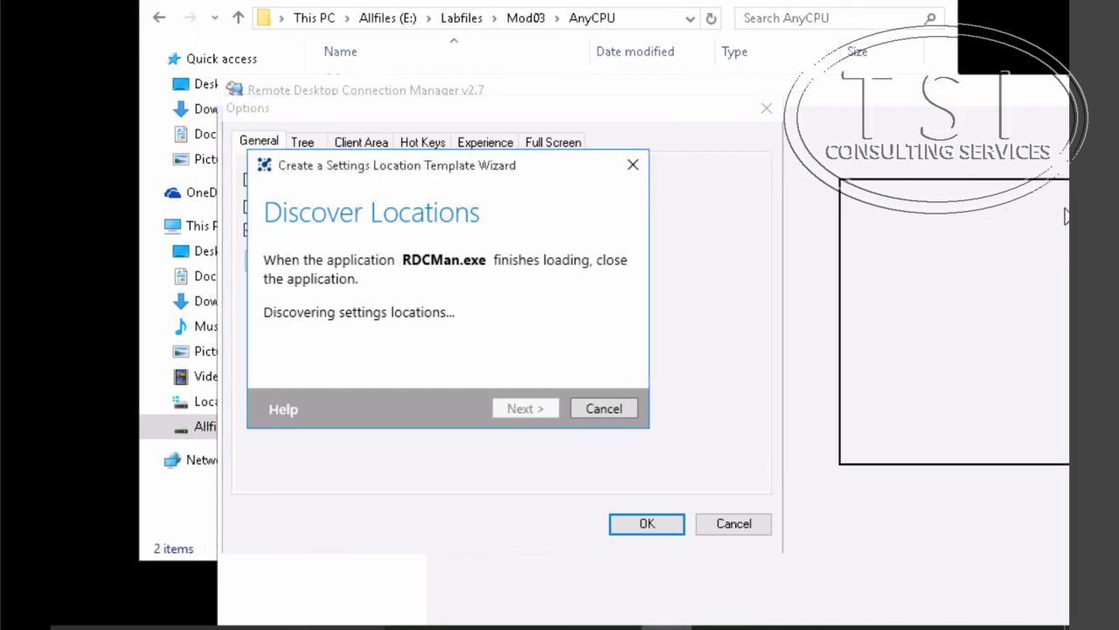
pyautogui.moveTo(608, 278); pyautogui.dragTo(971, 283)
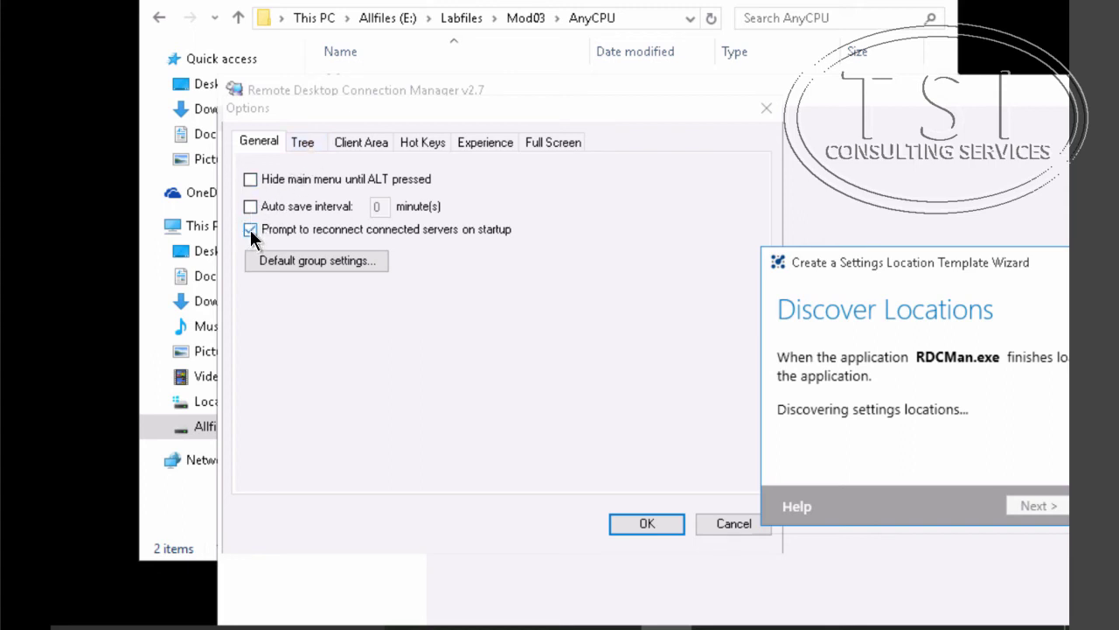
# Step: On the Tree tab, enable 'Click to select gives focus to remote client' and apply
pyautogui.click(352, 145)
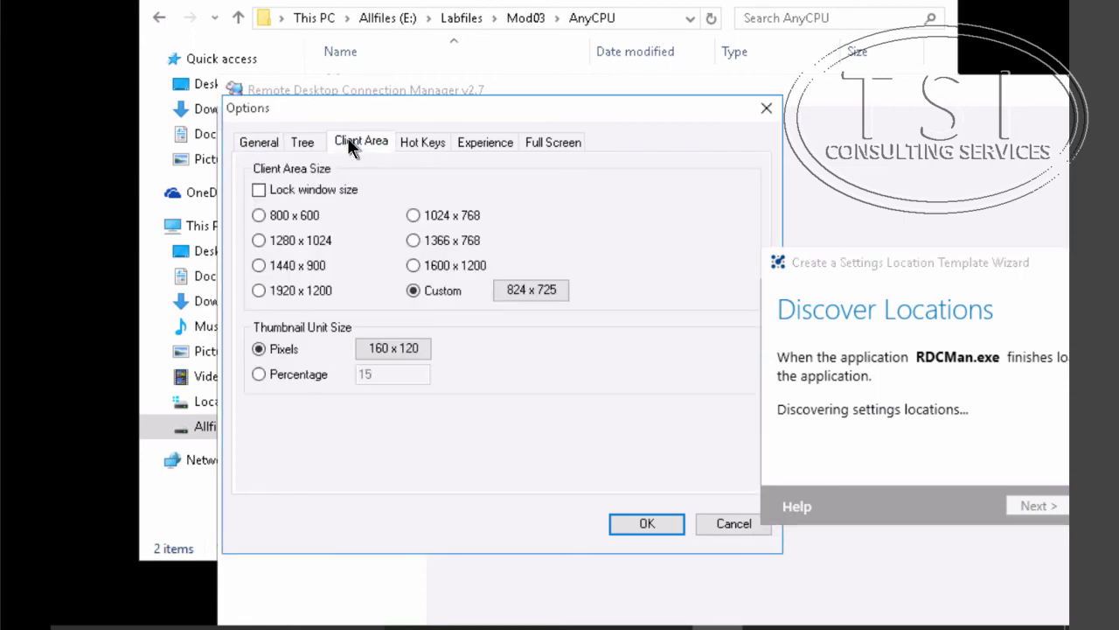
pyautogui.click(414, 144)
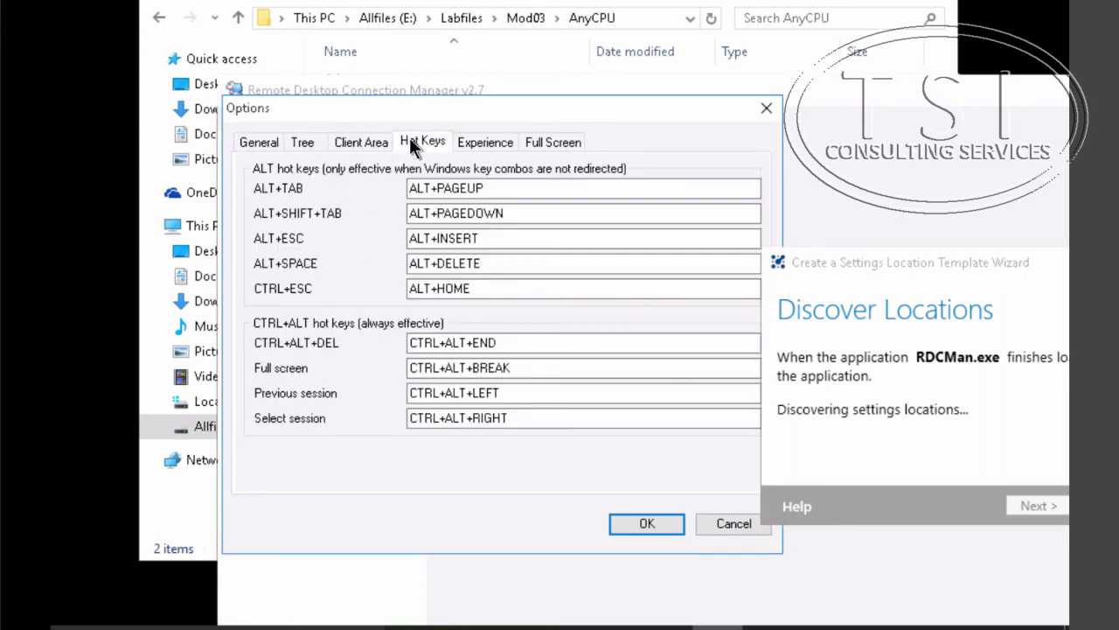
pyautogui.click(302, 143)
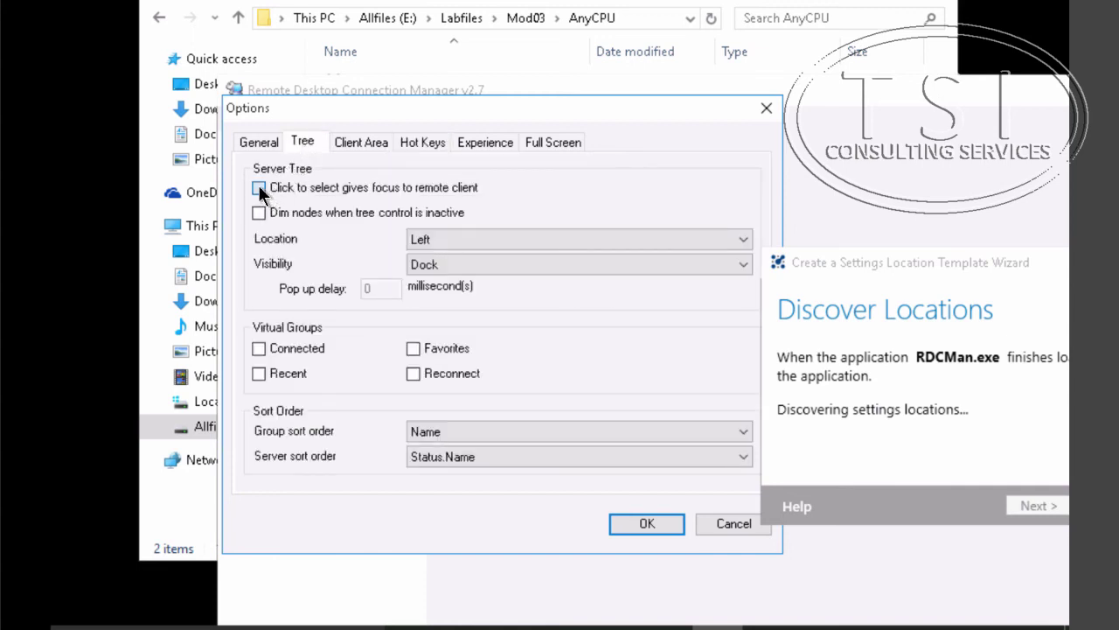
pyautogui.click(259, 188)
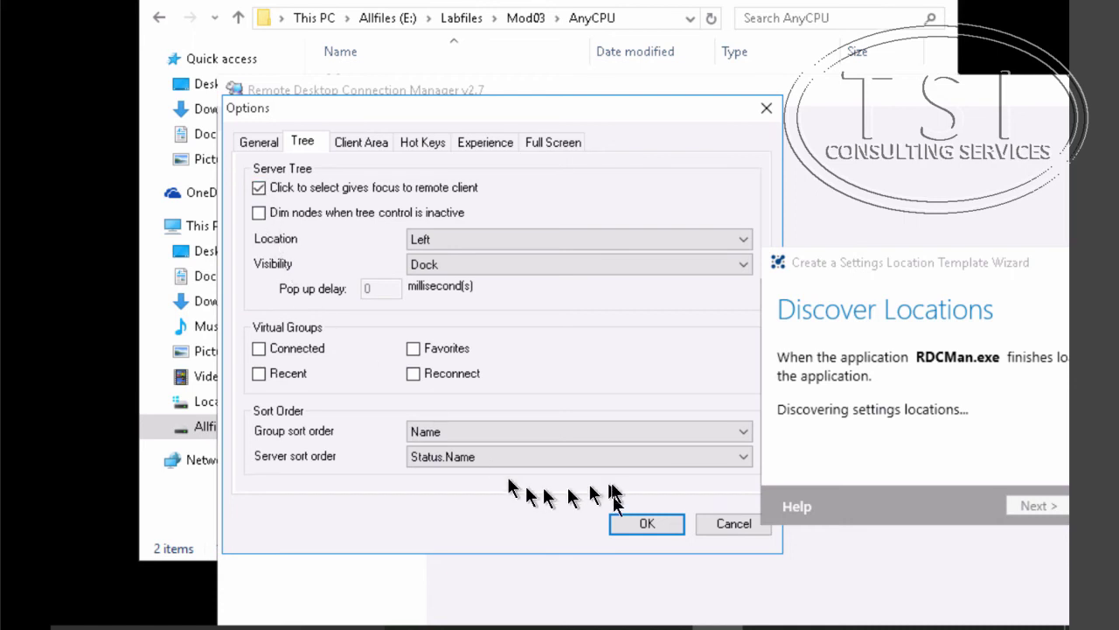
pyautogui.click(644, 525)
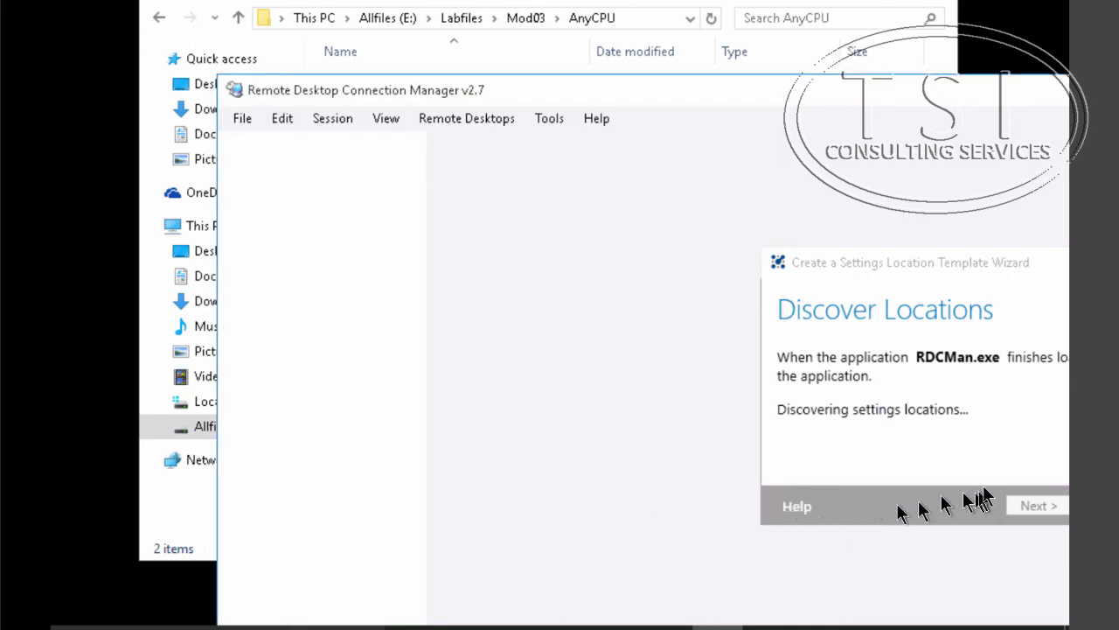
# Step: Exit RDCMan and continue the wizard to the Review Locations page
pyautogui.click(236, 122)
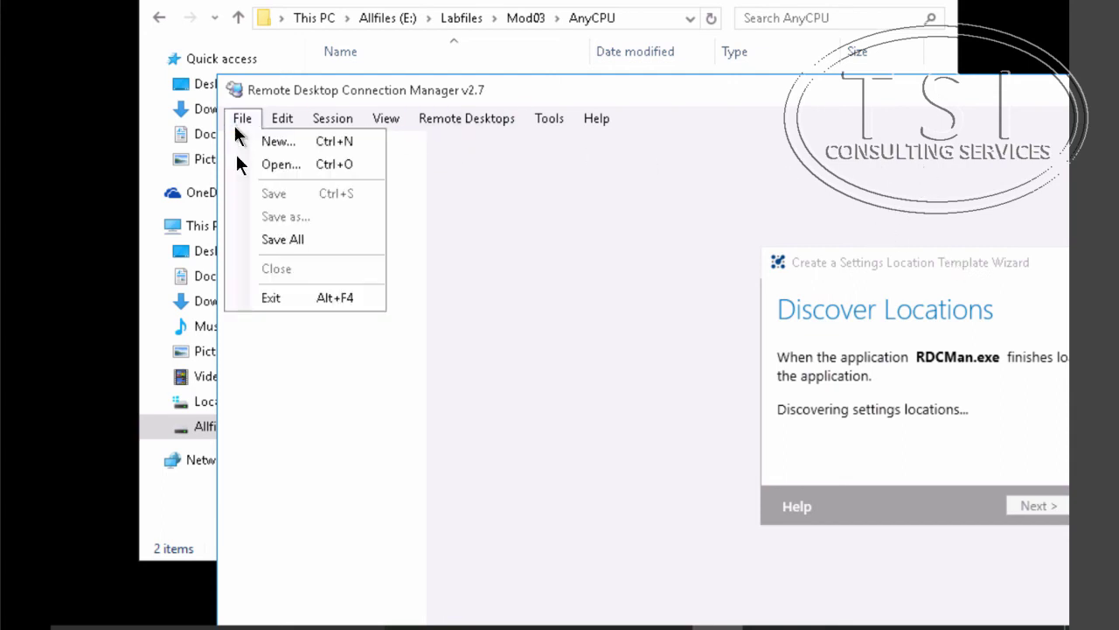
pyautogui.click(265, 300)
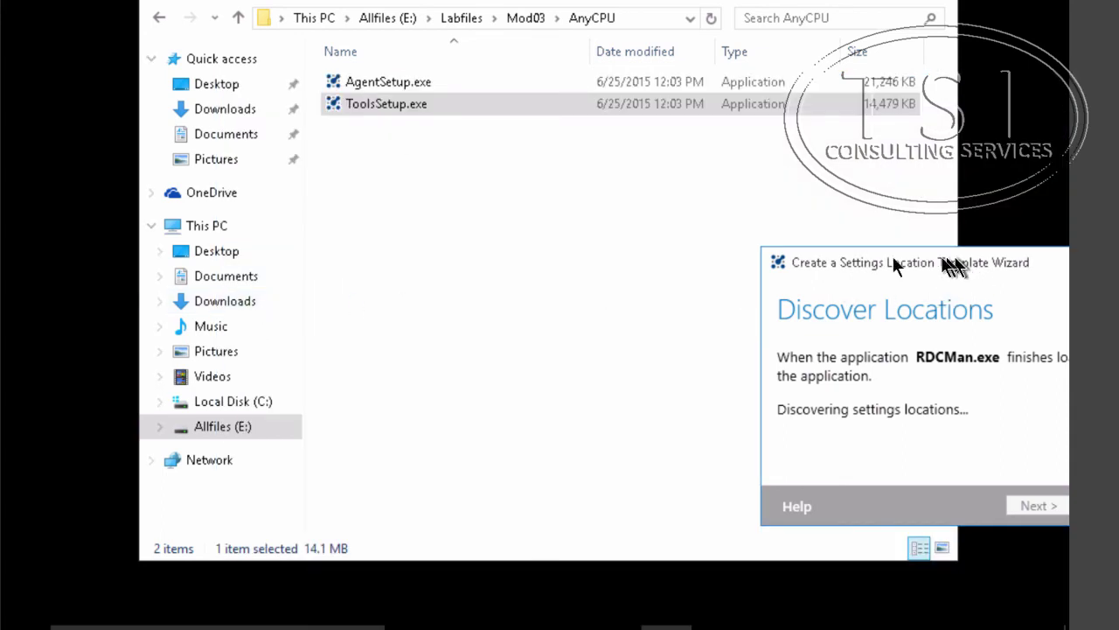
pyautogui.moveTo(1006, 263); pyautogui.dragTo(775, 264)
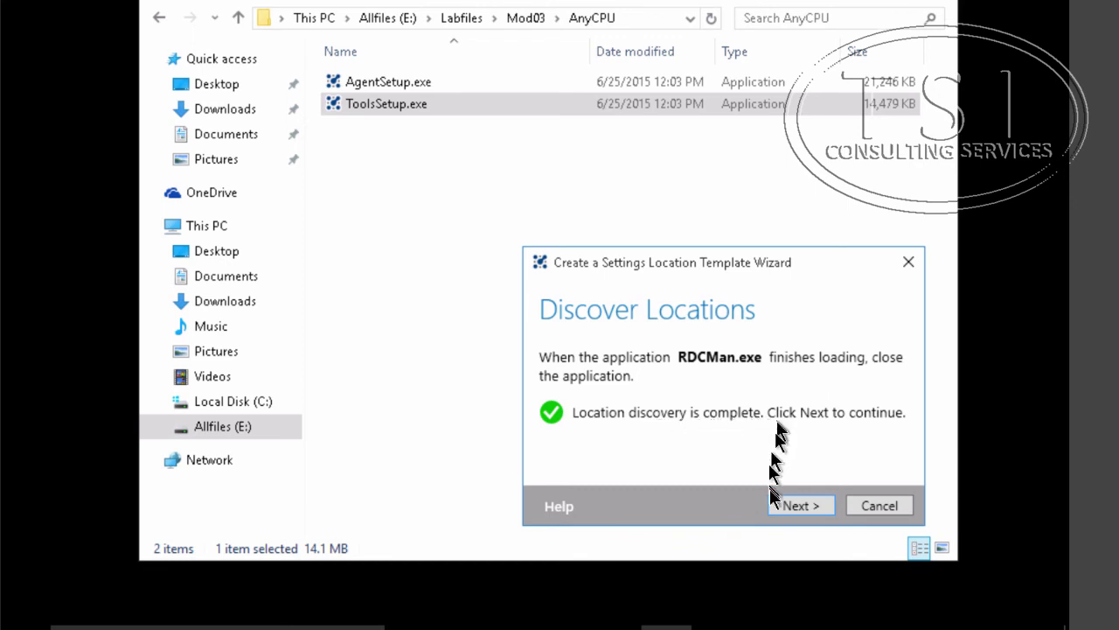
pyautogui.click(801, 505)
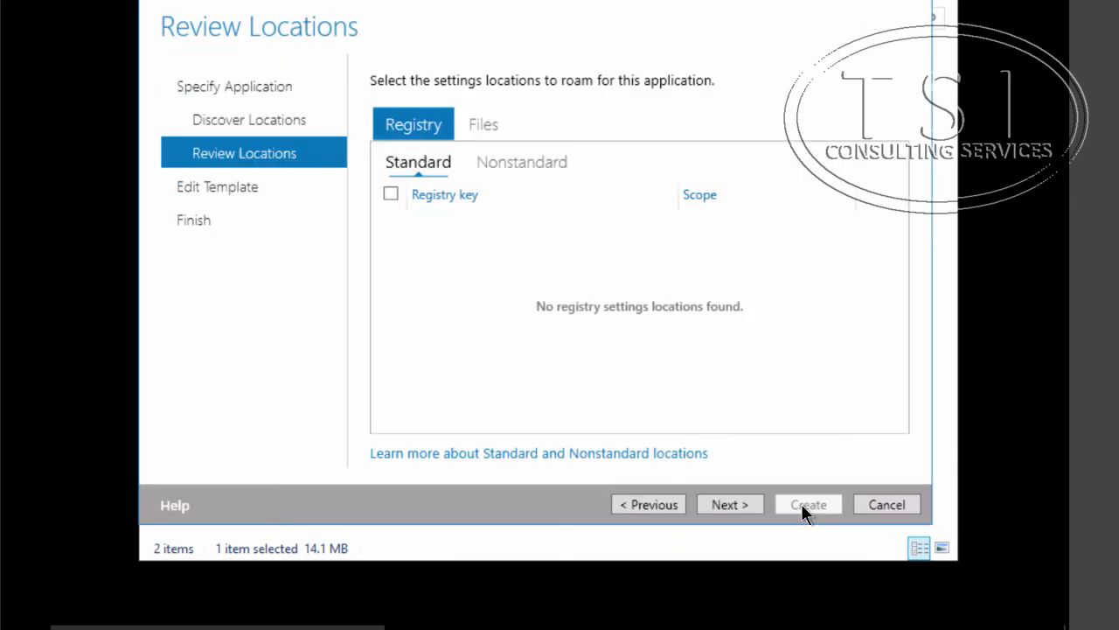
# Step: Include both nonstandard RDCMan file paths on the Files tab, then continue to Create
pyautogui.click(482, 125)
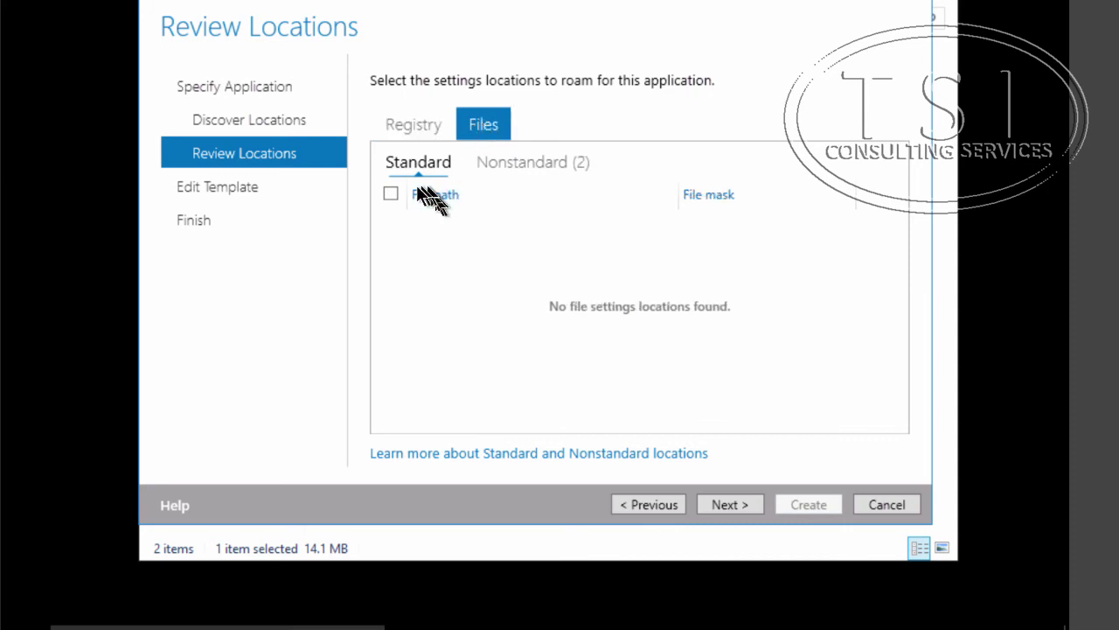
pyautogui.click(513, 163)
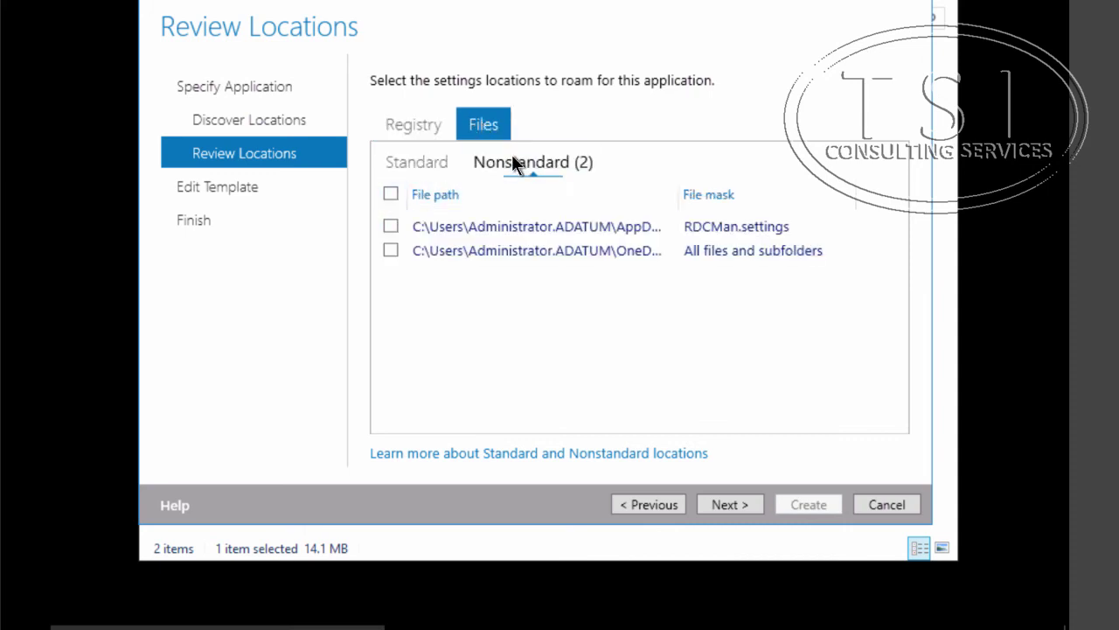
pyautogui.click(391, 227)
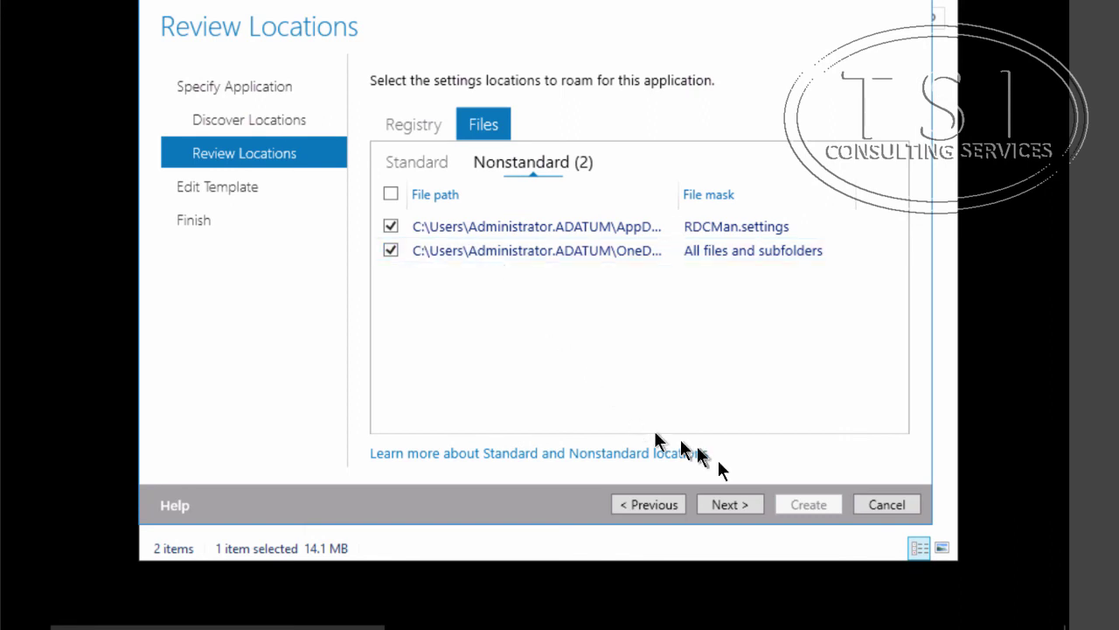
pyautogui.click(749, 498)
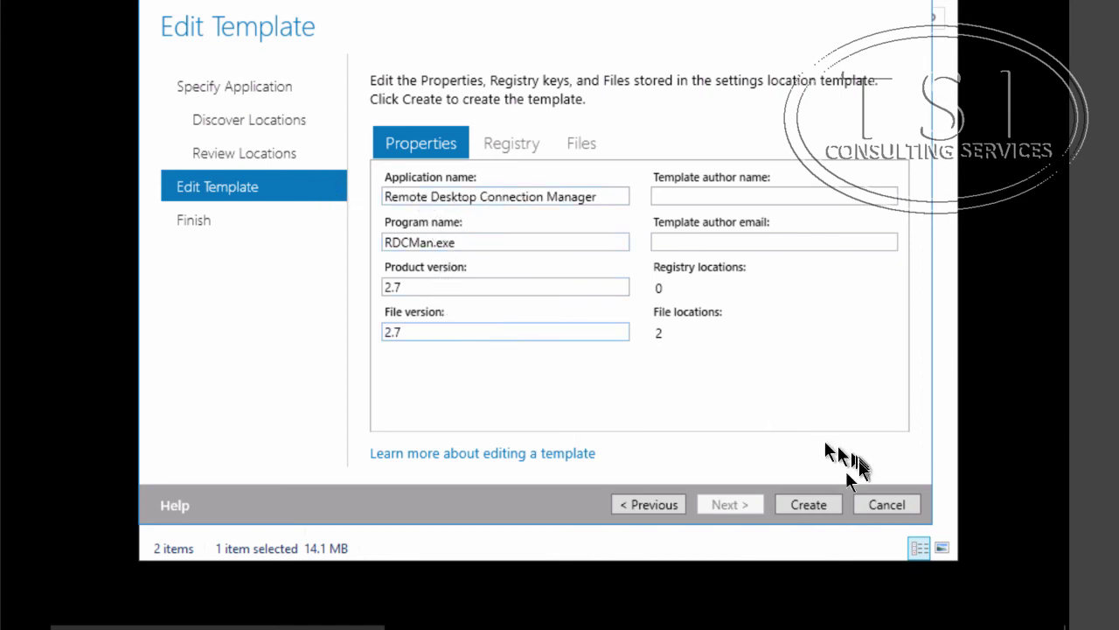
pyautogui.click(809, 504)
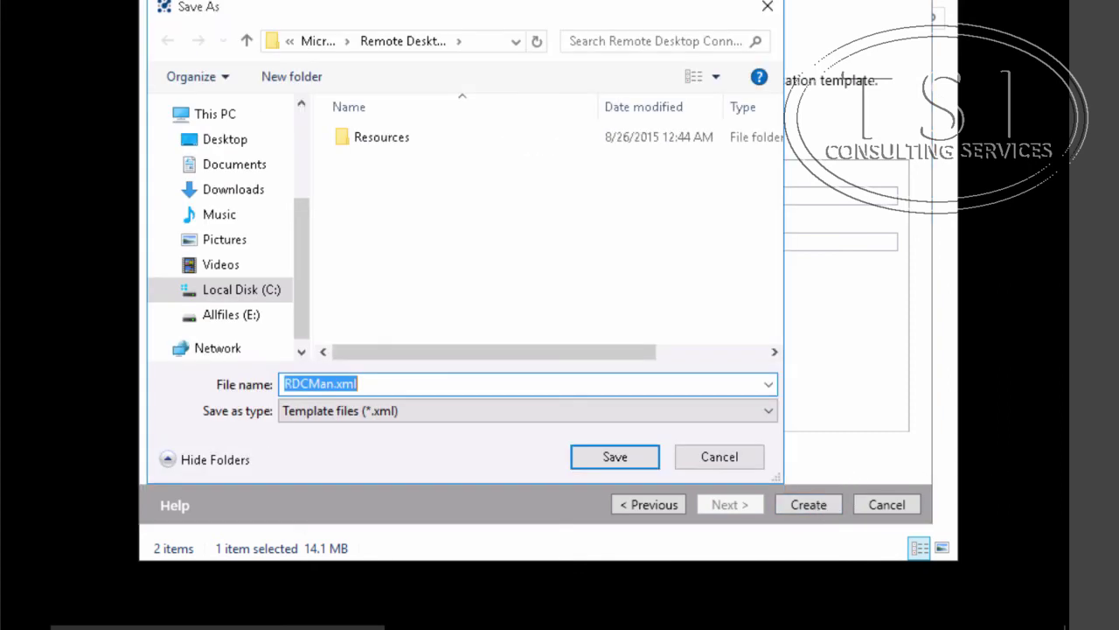
# Step: Save the template as \\LON-DC1\UEVTemplates\RDCMan.xml, then close the wizard and UE-V Generator
pyautogui.write('\\\\LON-DC1\\UEVTemplates\\RDCMan.xml')
pyautogui.click(615, 456)
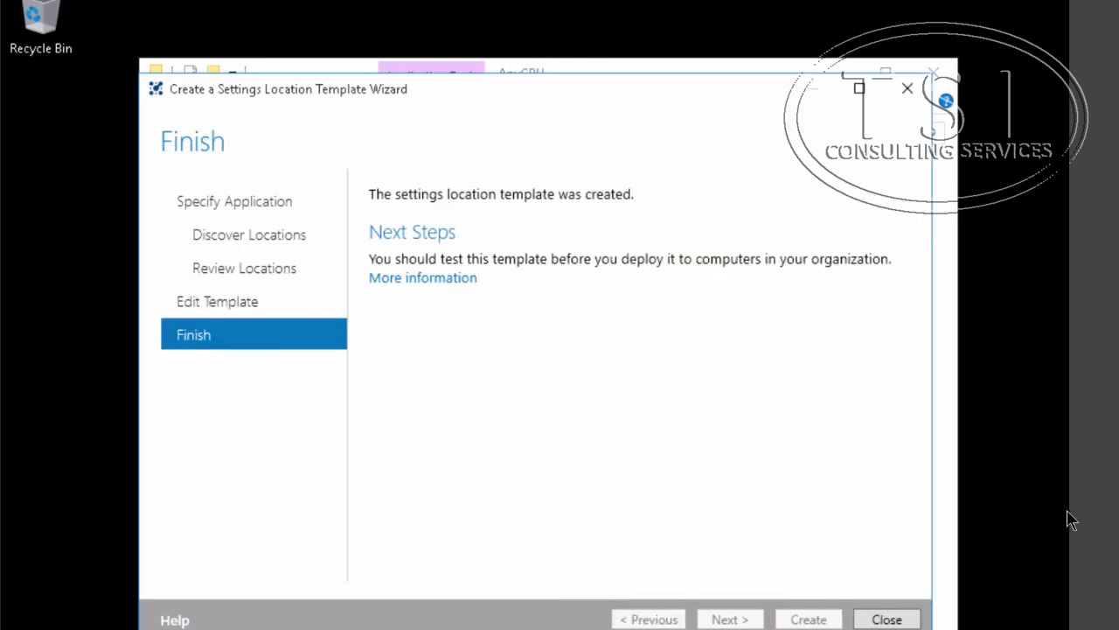
pyautogui.click(887, 619)
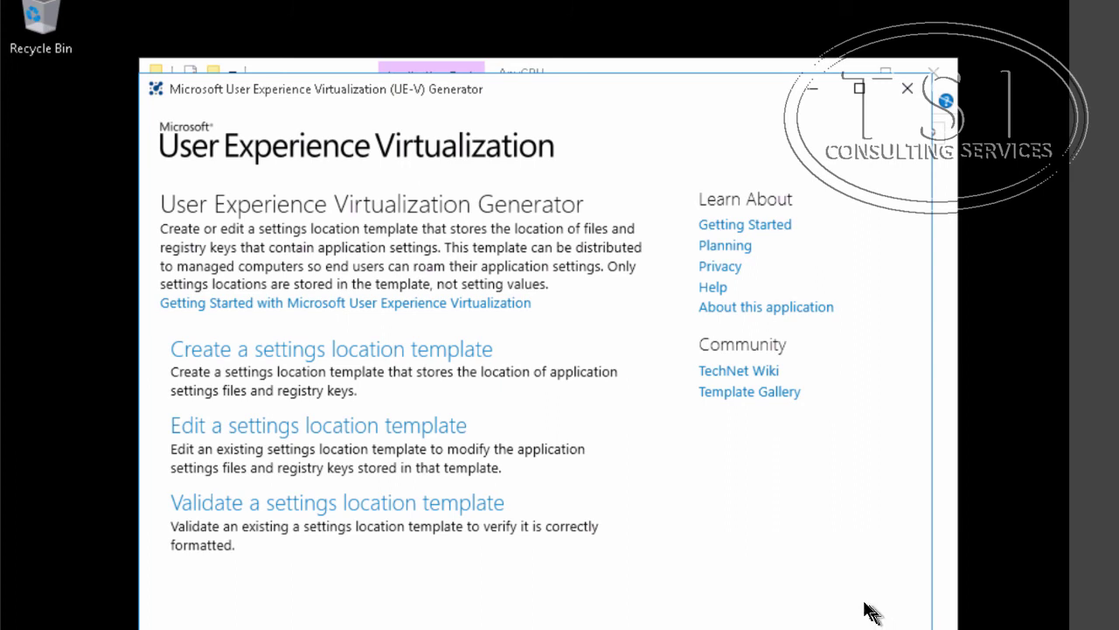
pyautogui.click(906, 90)
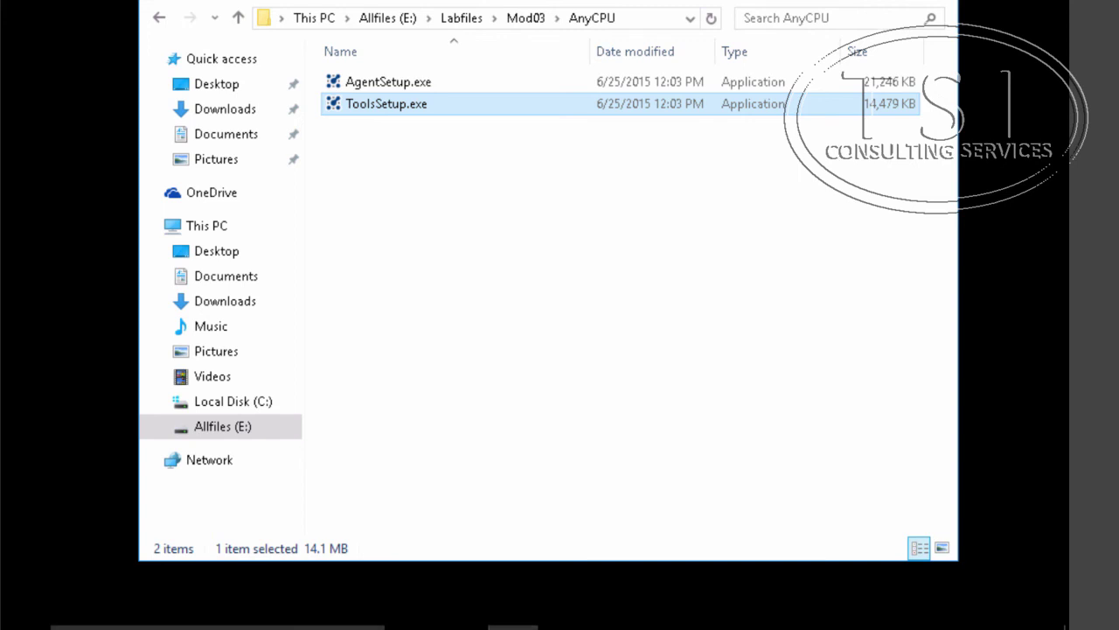
# Step: Open a Windows PowerShell console from the Start button's quick-link menu
pyautogui.rightClick(731, 627)
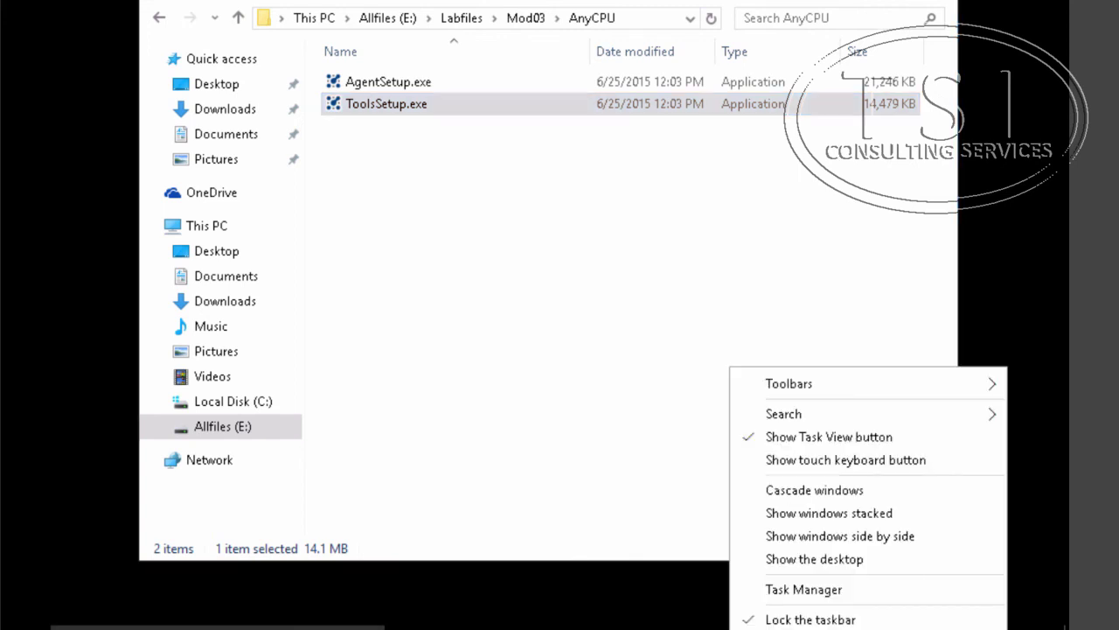
pyautogui.click(525, 621)
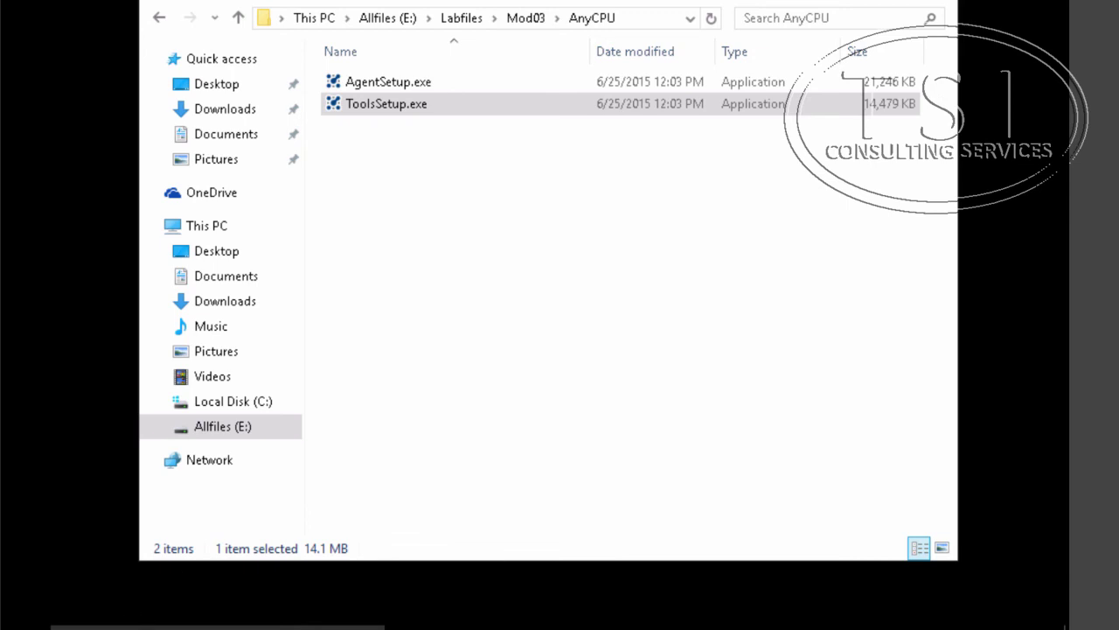
pyautogui.rightClick(7, 624)
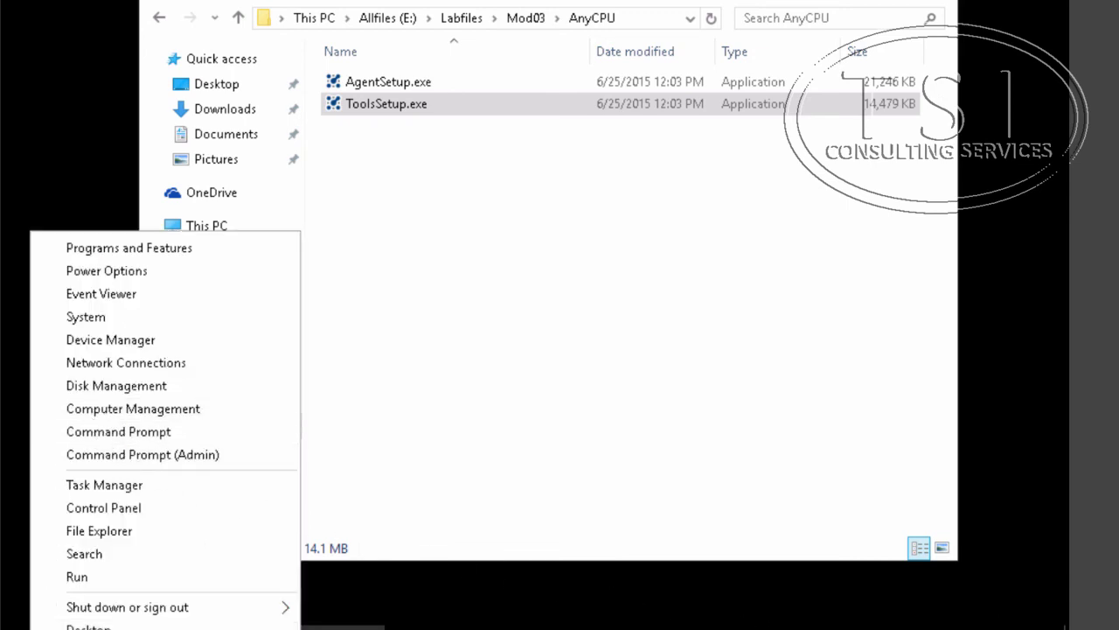
pyautogui.press('Escape')
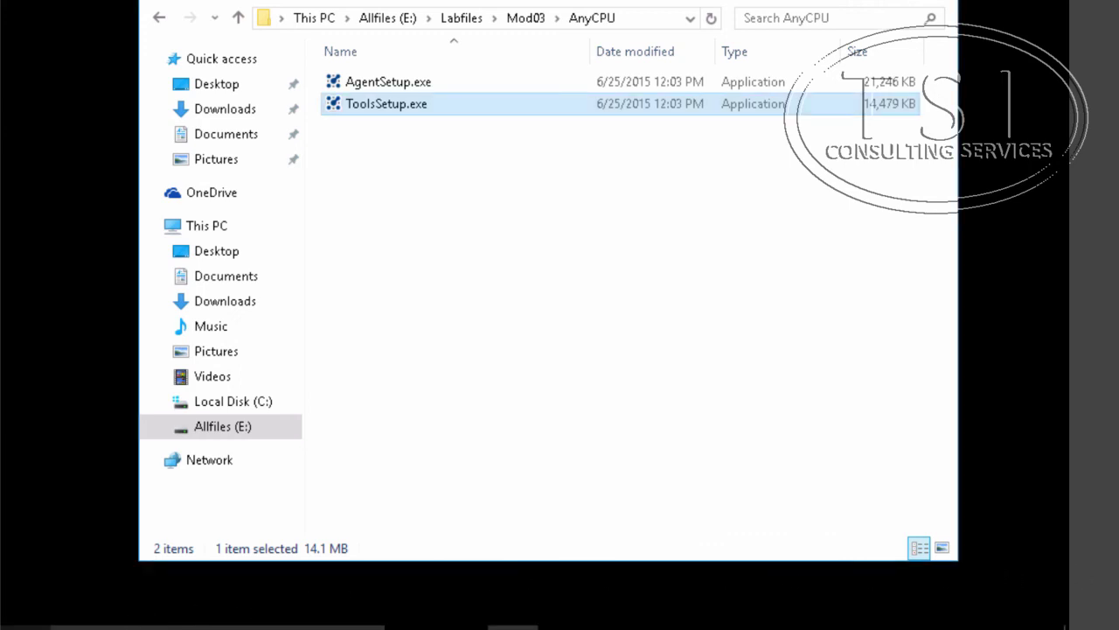
pyautogui.rightClick(7, 624)
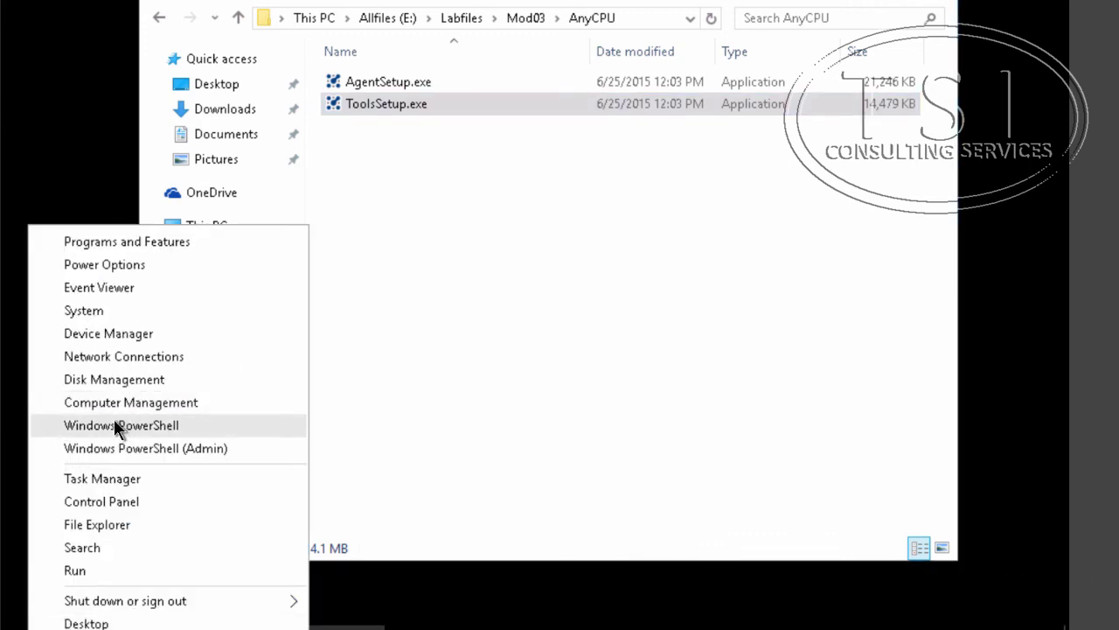
pyautogui.click(113, 425)
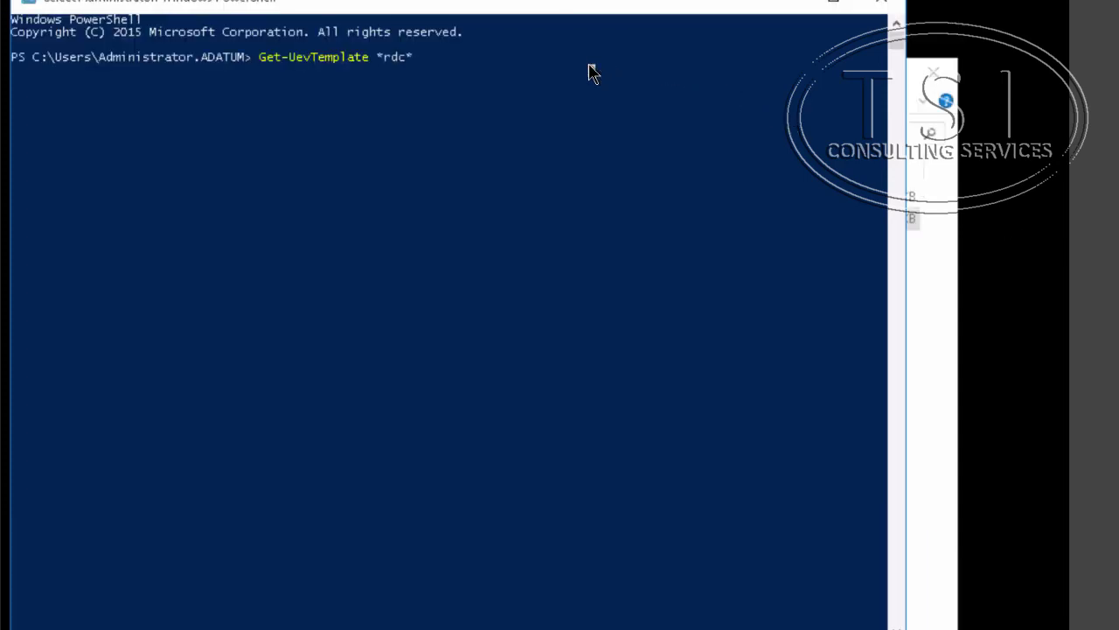
# Step: Run Register-UevTemplate \\LON-DC1\UEVTemplates\RDCMan.xml and recall the Get-UevTemplate *rdc* query
pyautogui.press('Escape')
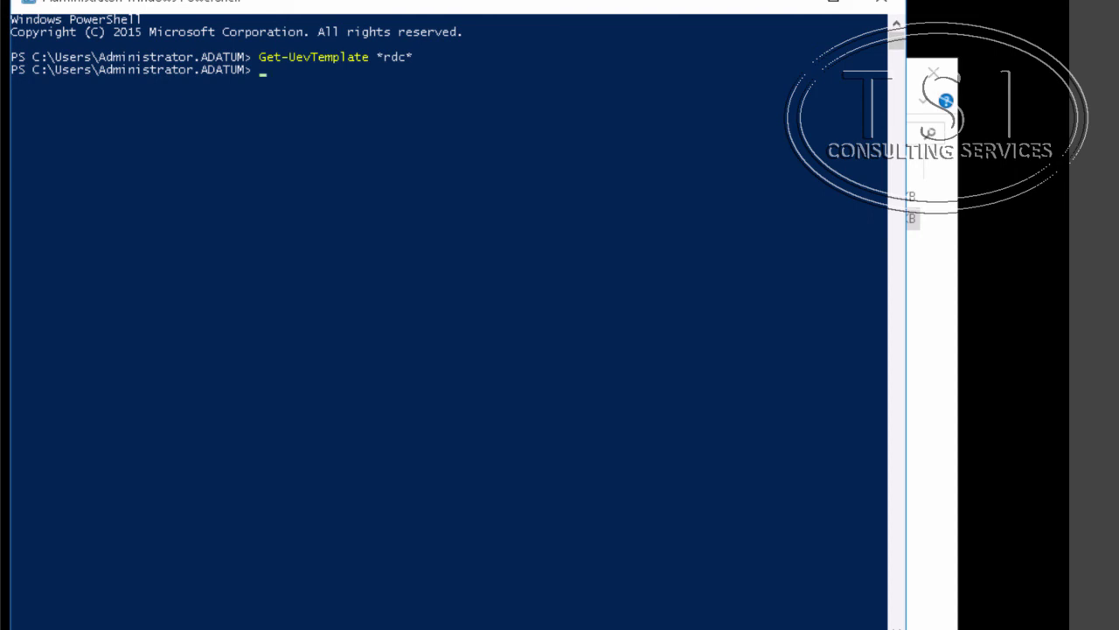
pyautogui.rightClick(864, 307)
pyautogui.click(680, 60)
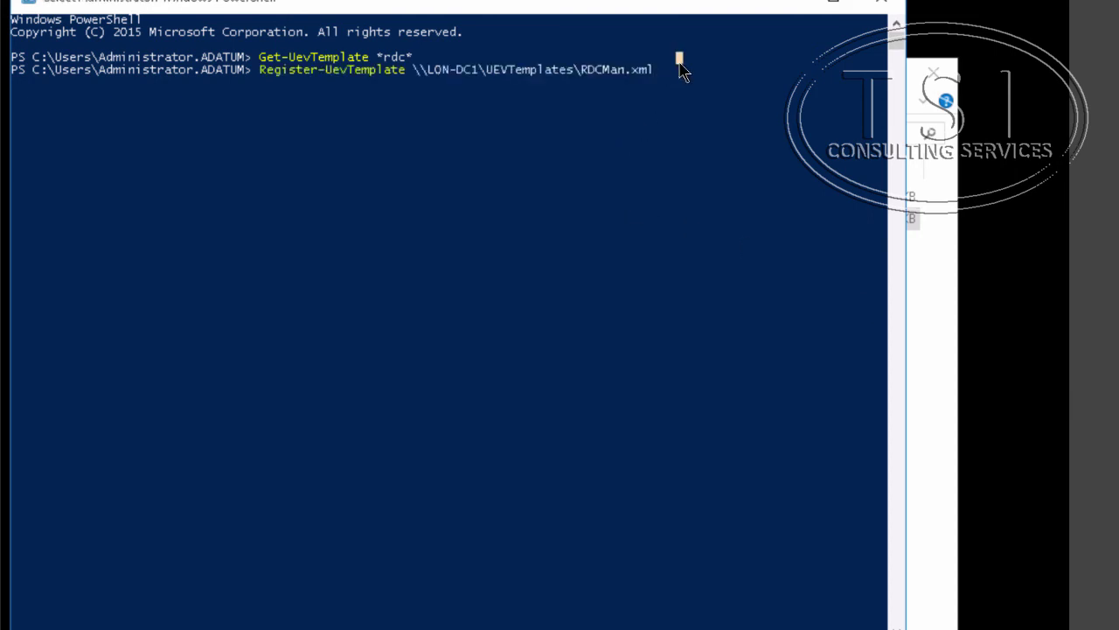
pyautogui.press('Escape')
pyautogui.press('Return')
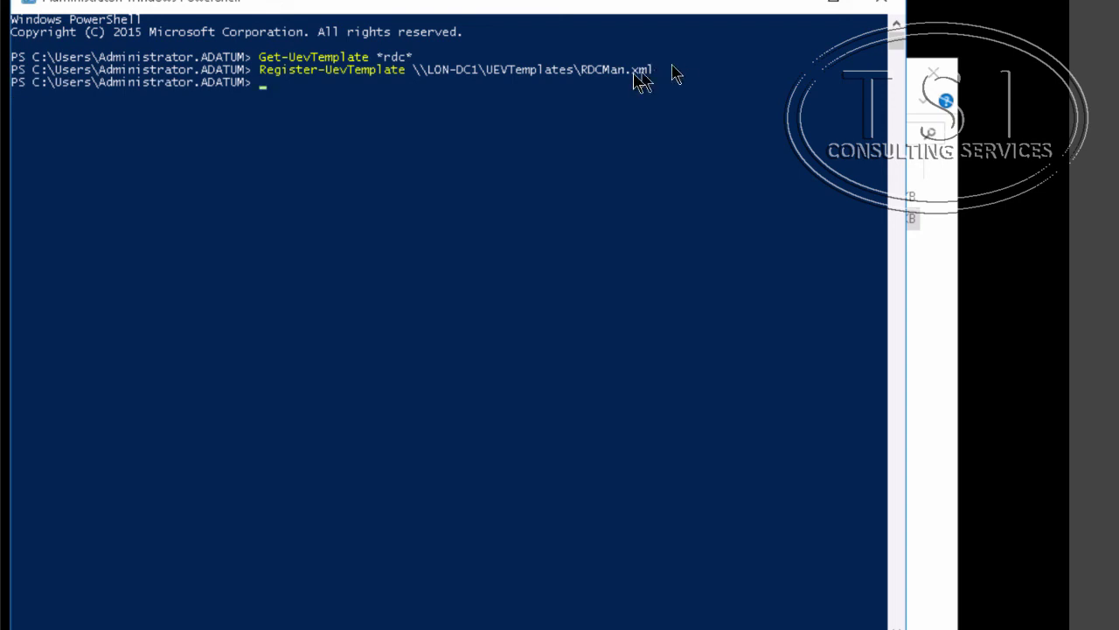
pyautogui.click(635, 74)
pyautogui.press('Escape')
pyautogui.press('Up')
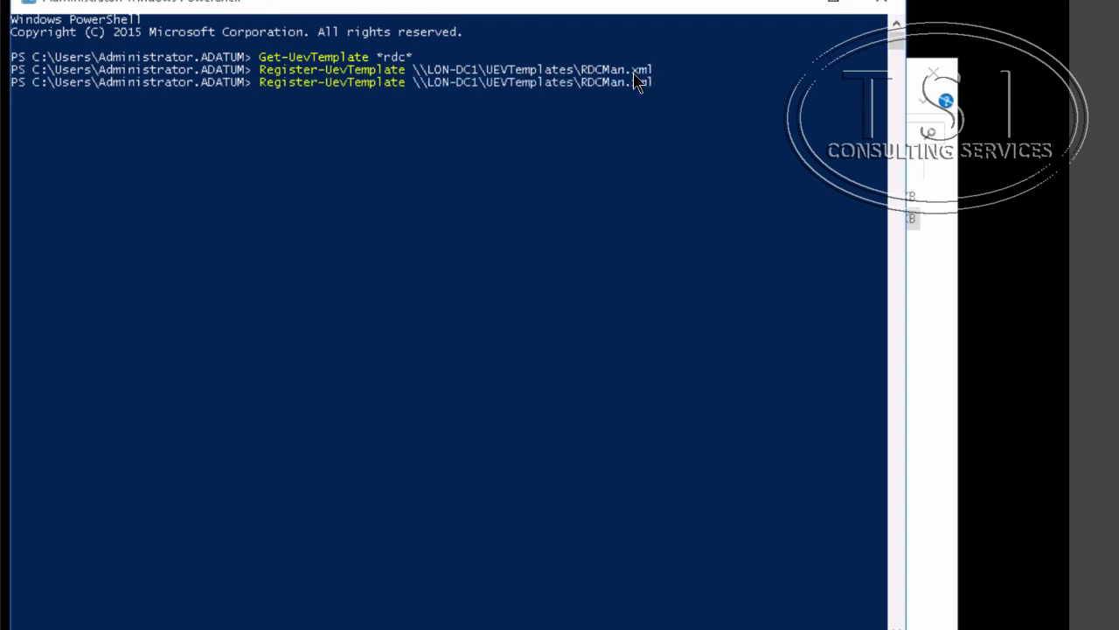
pyautogui.press('Up')
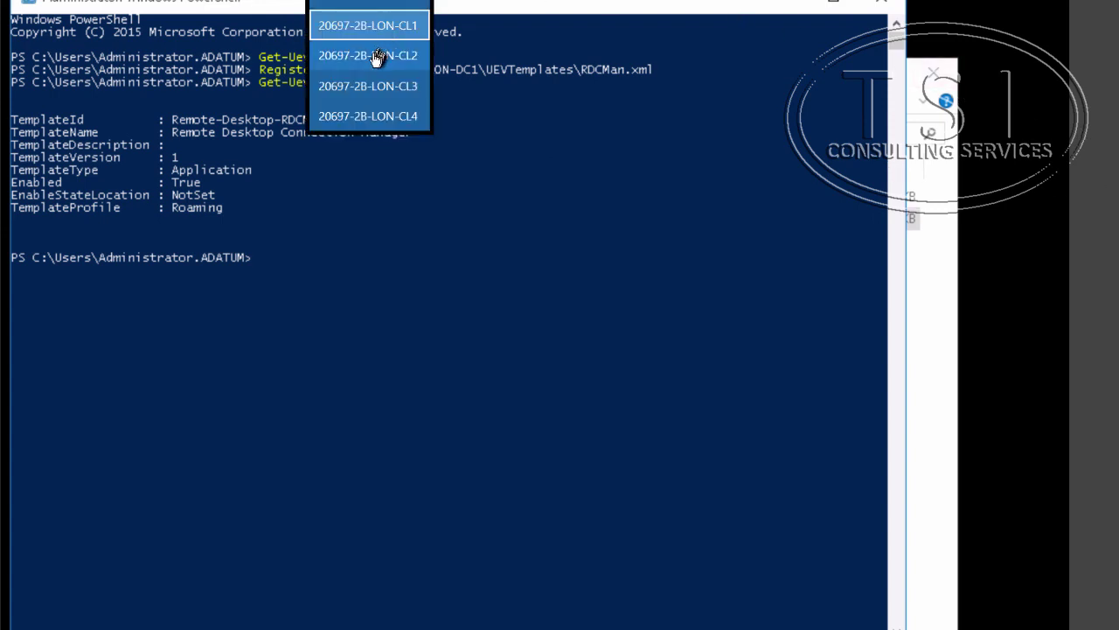
# Step: Switch to LON-CL2 and sign in as the domain administrator with the account password
pyautogui.click(371, 53)
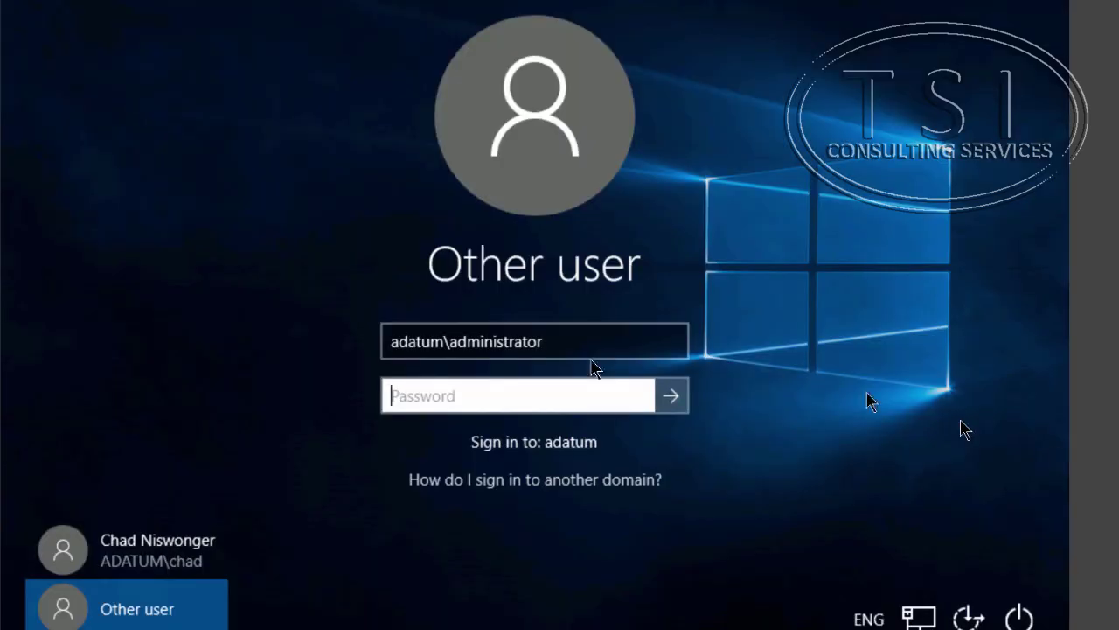
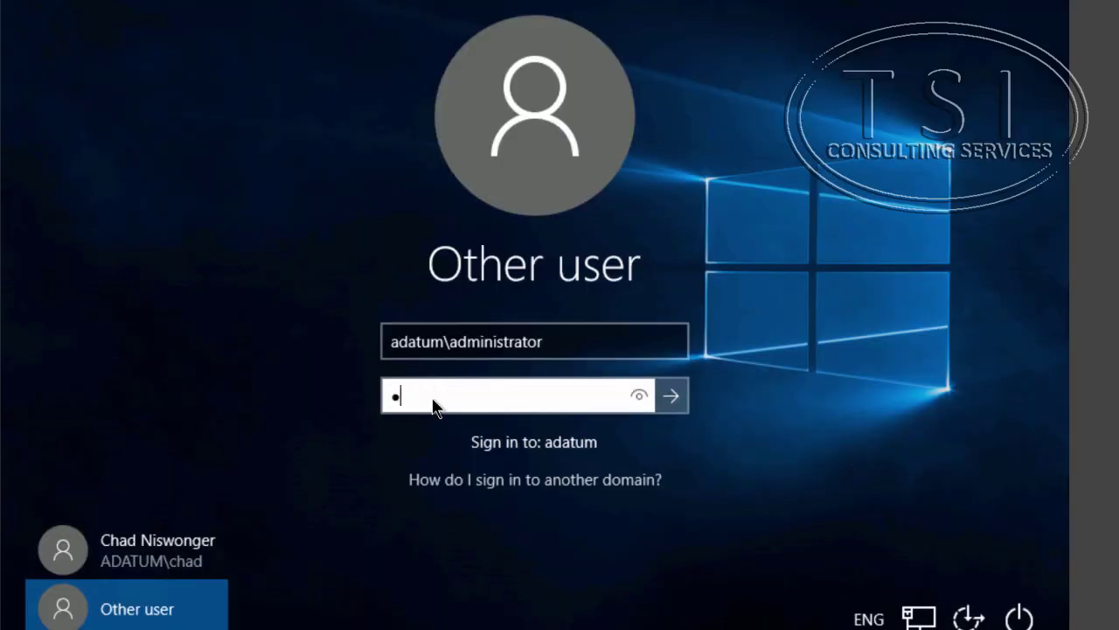
pyautogui.press('Return')
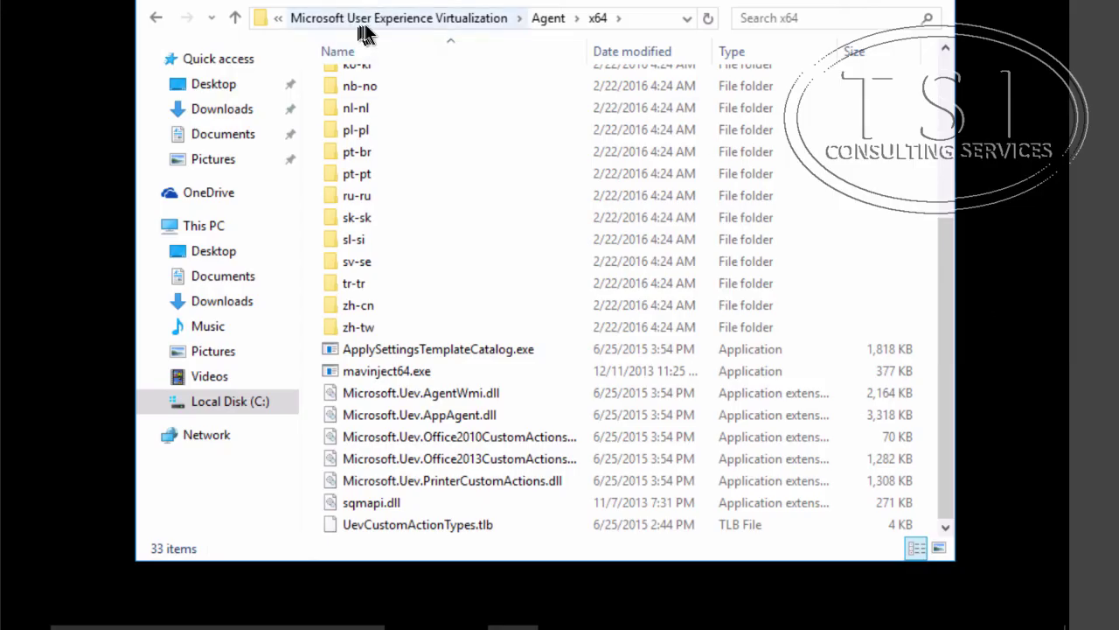
# Step: Browse to the UE-V Agent\x64 program folder and select ApplySettingsTemplateCatalog.exe
pyautogui.rightClick(625, 22)
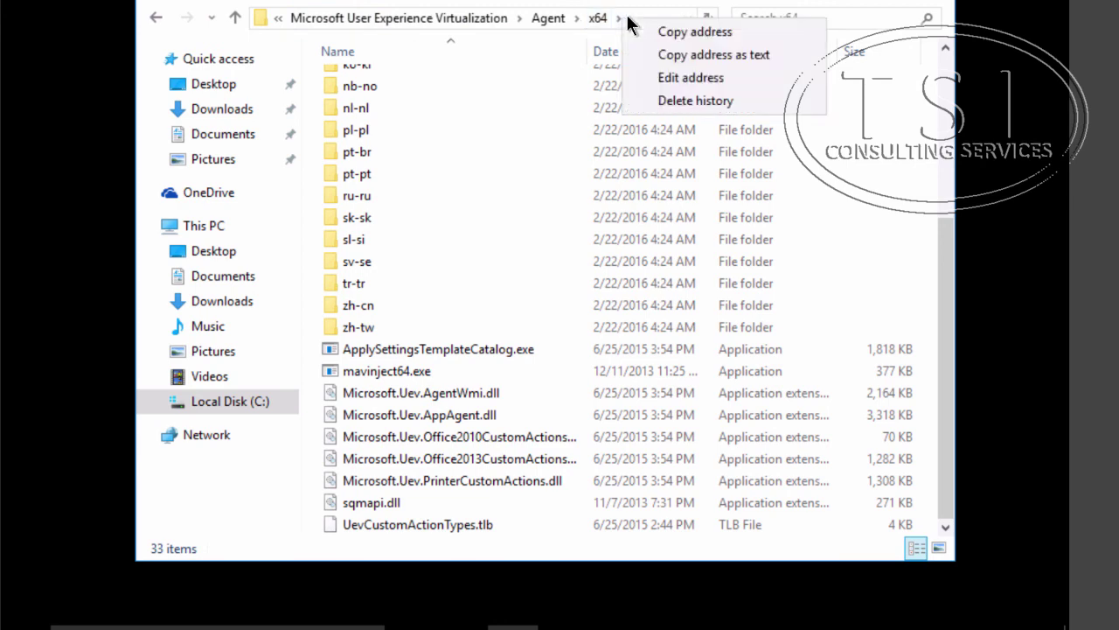
pyautogui.click(691, 77)
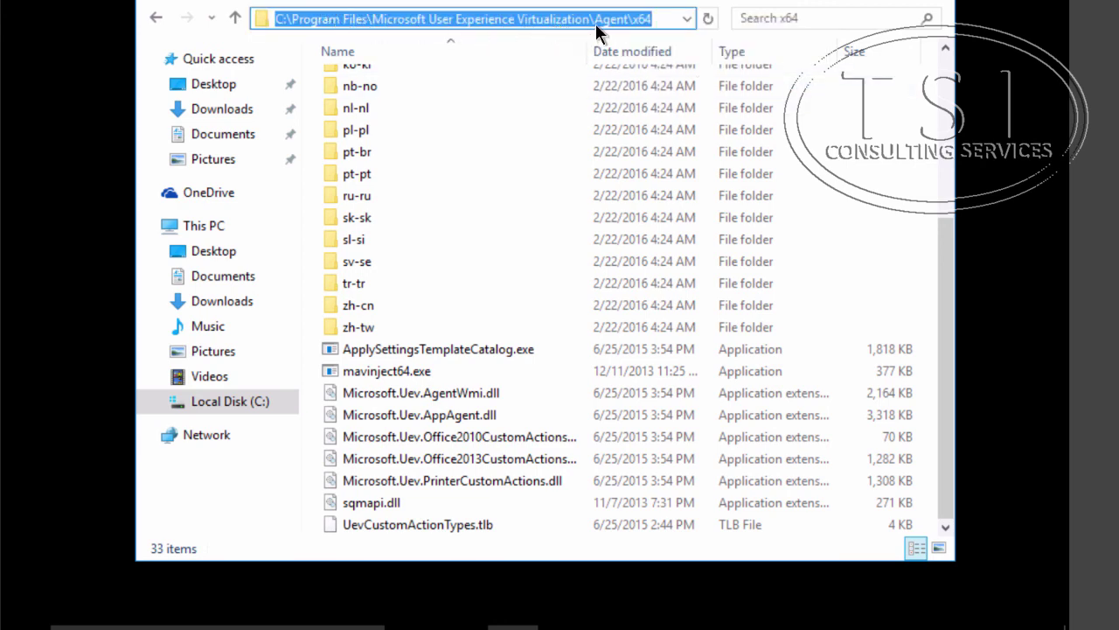
pyautogui.click(598, 21)
pyautogui.moveTo(596, 25); pyautogui.dragTo(670, 28)
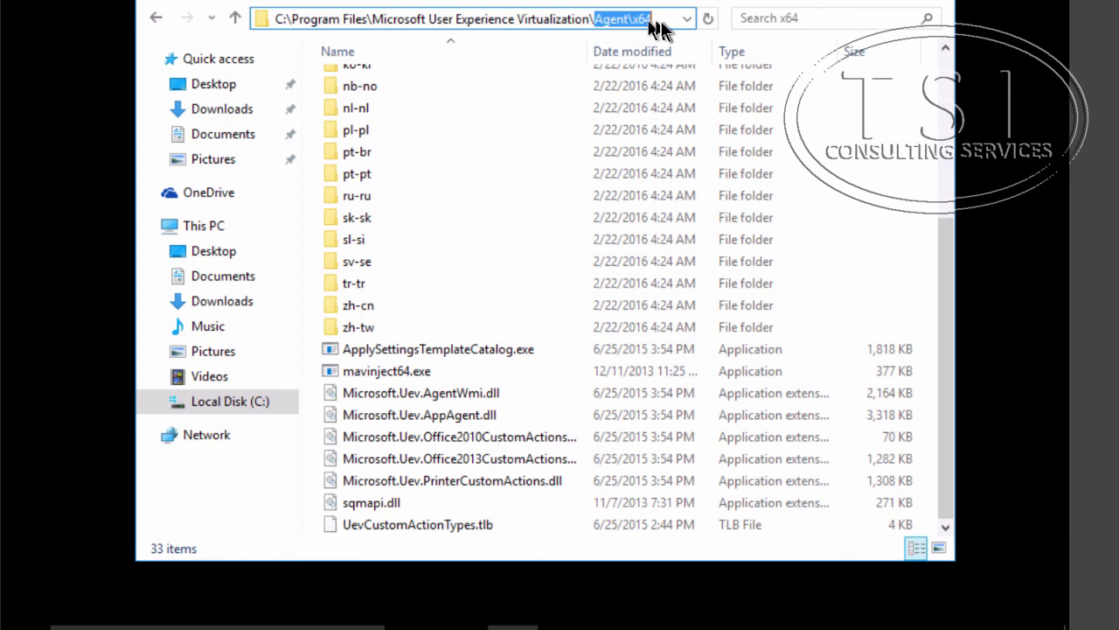
pyautogui.click(477, 349)
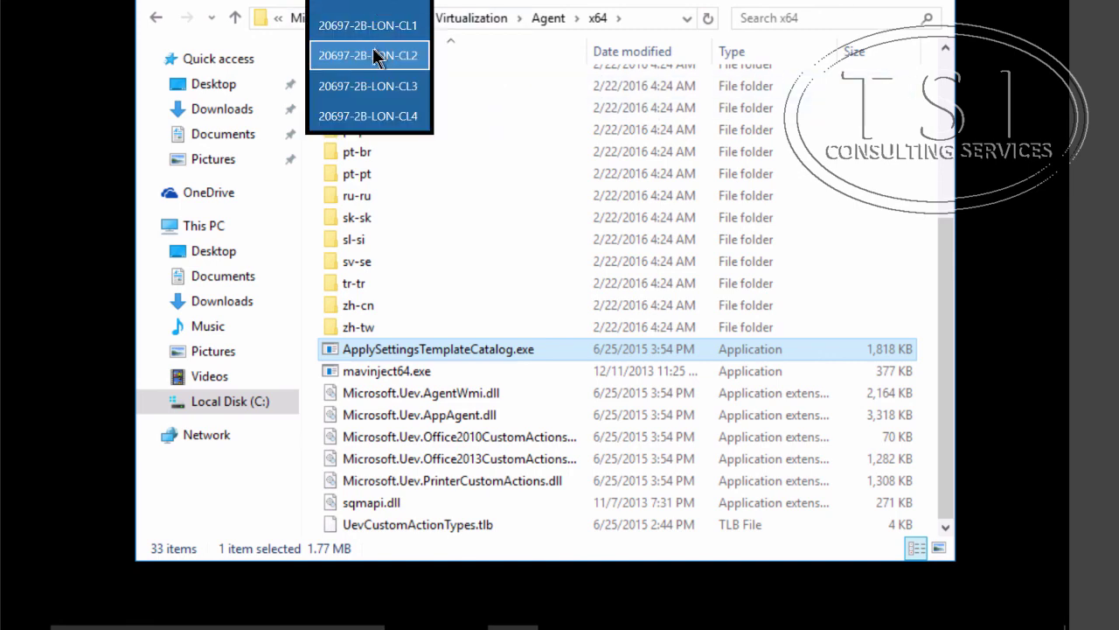
# Step: Switch virtual machines and launch Remote Desktop Connection Manager from Start's All apps list
pyautogui.click(379, 41)
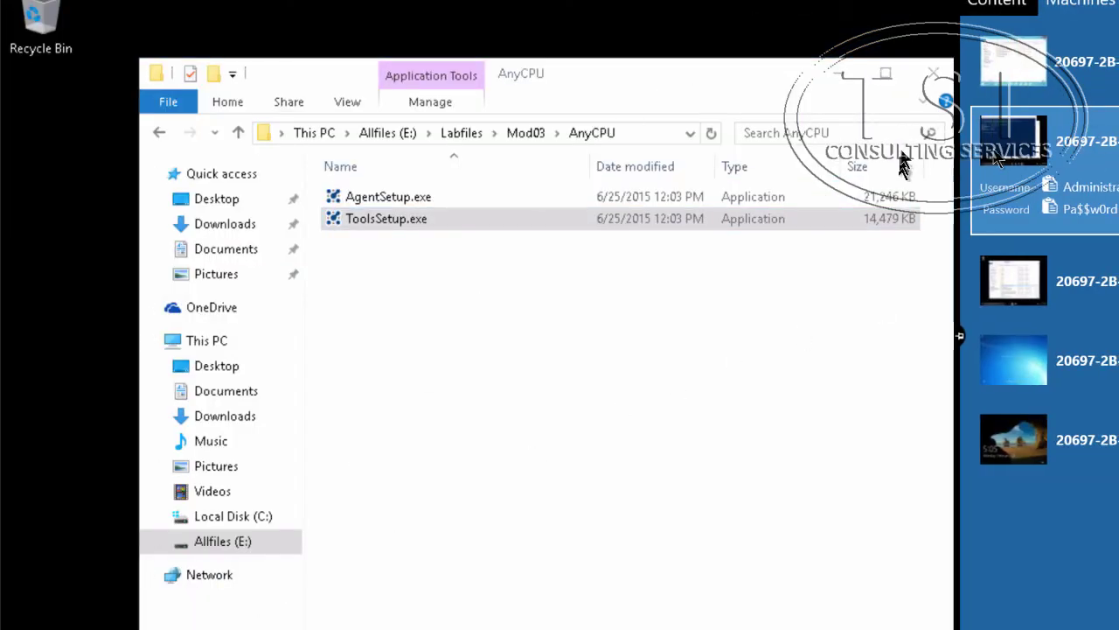
pyautogui.scroll(-3, 560, 315)
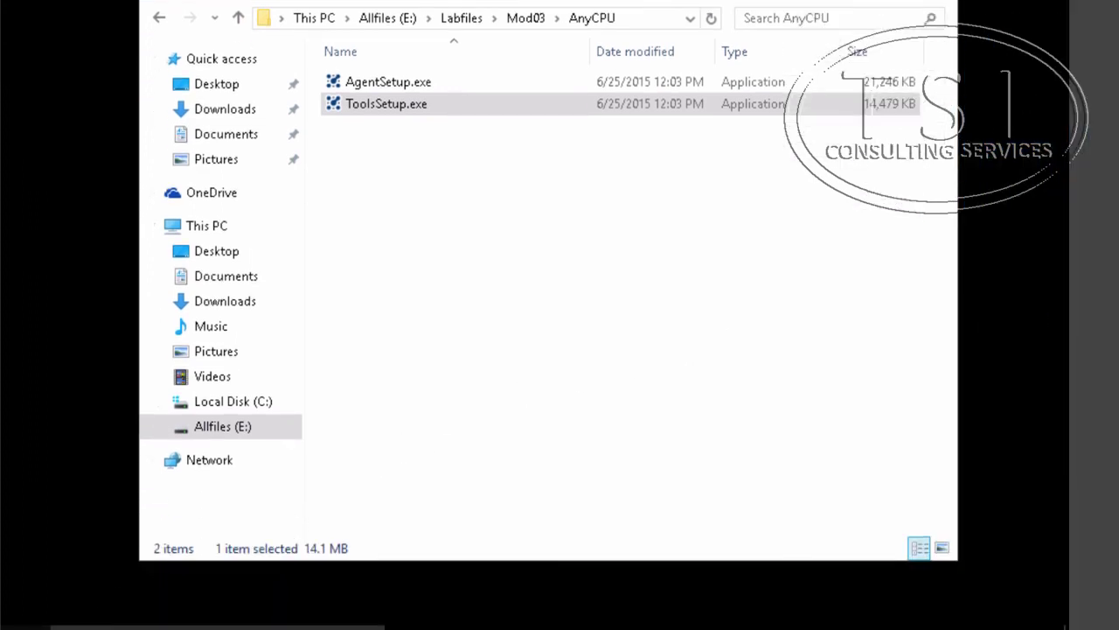
pyautogui.press('super')
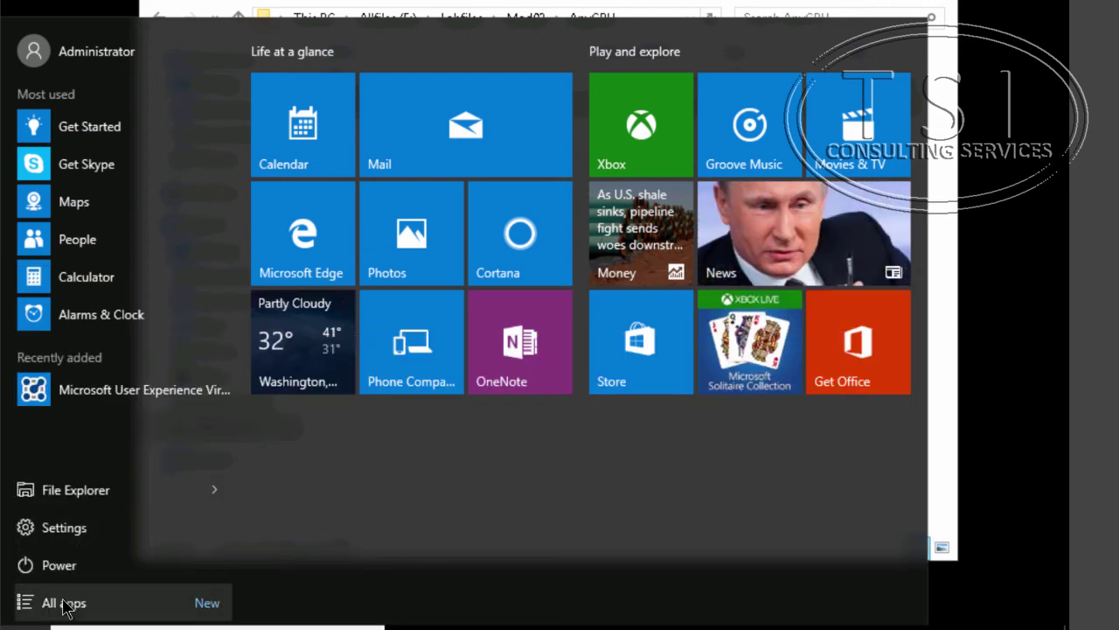
pyautogui.click(64, 604)
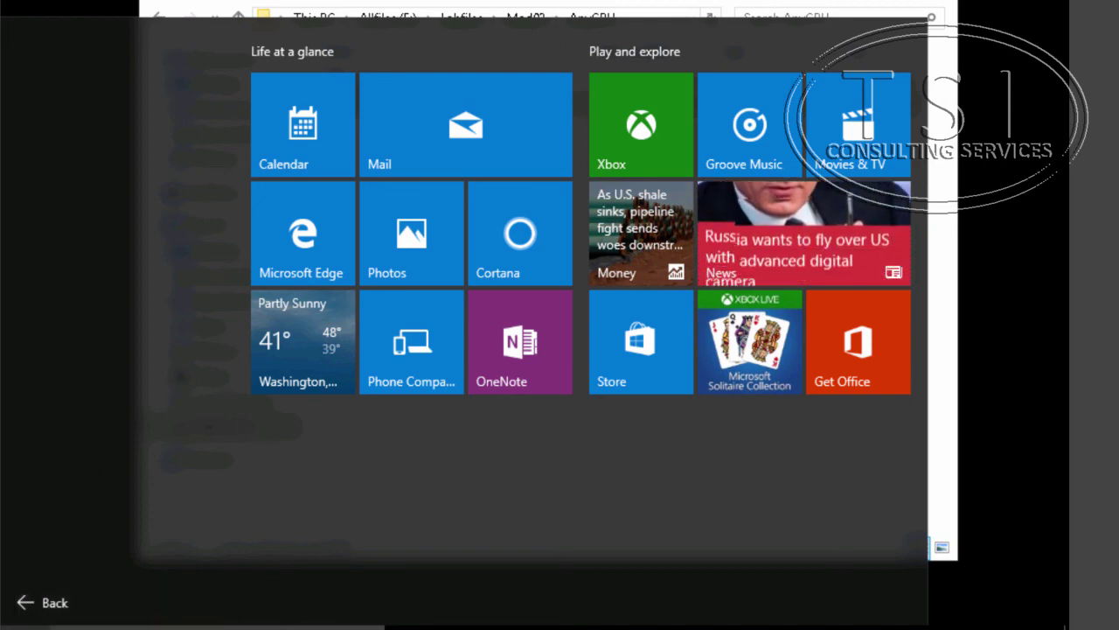
pyautogui.scroll(5, 140, 245)
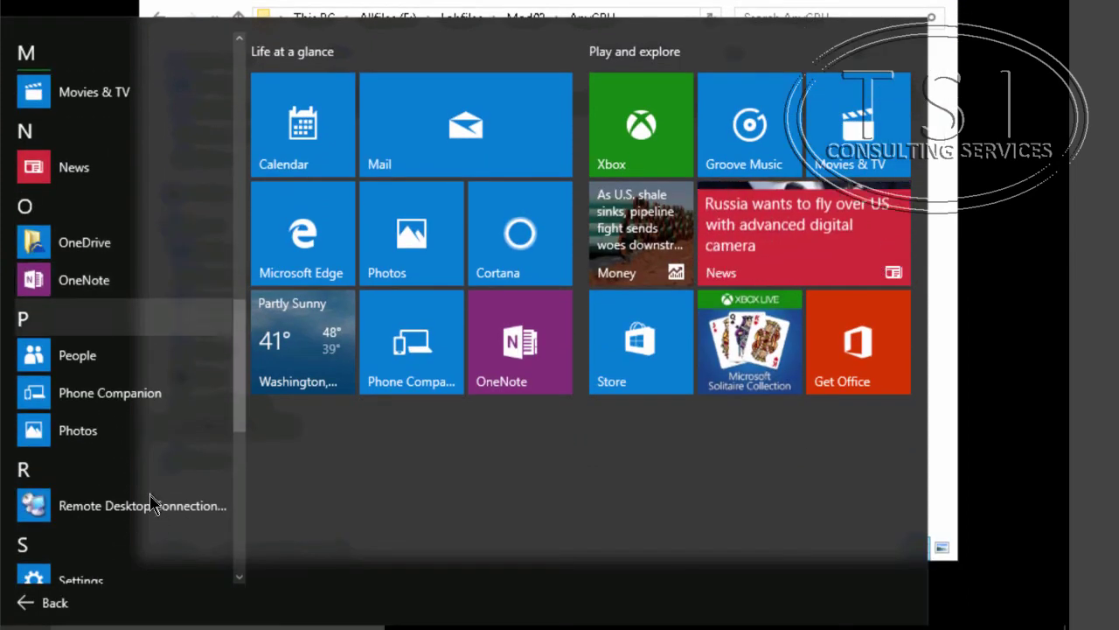
pyautogui.scroll(-3, 150, 624)
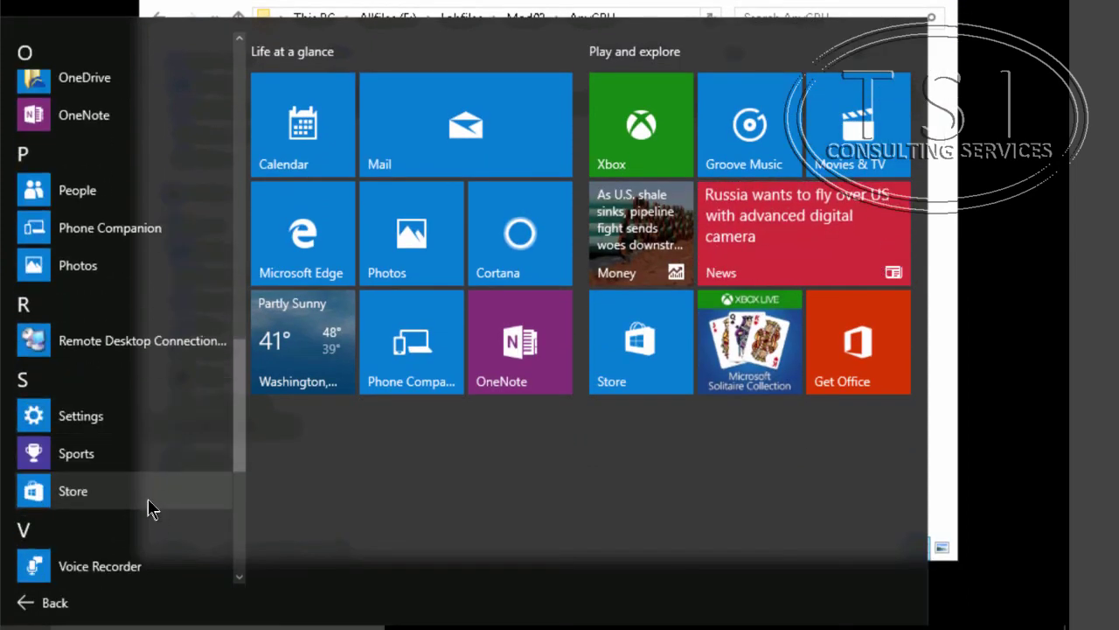
pyautogui.click(140, 342)
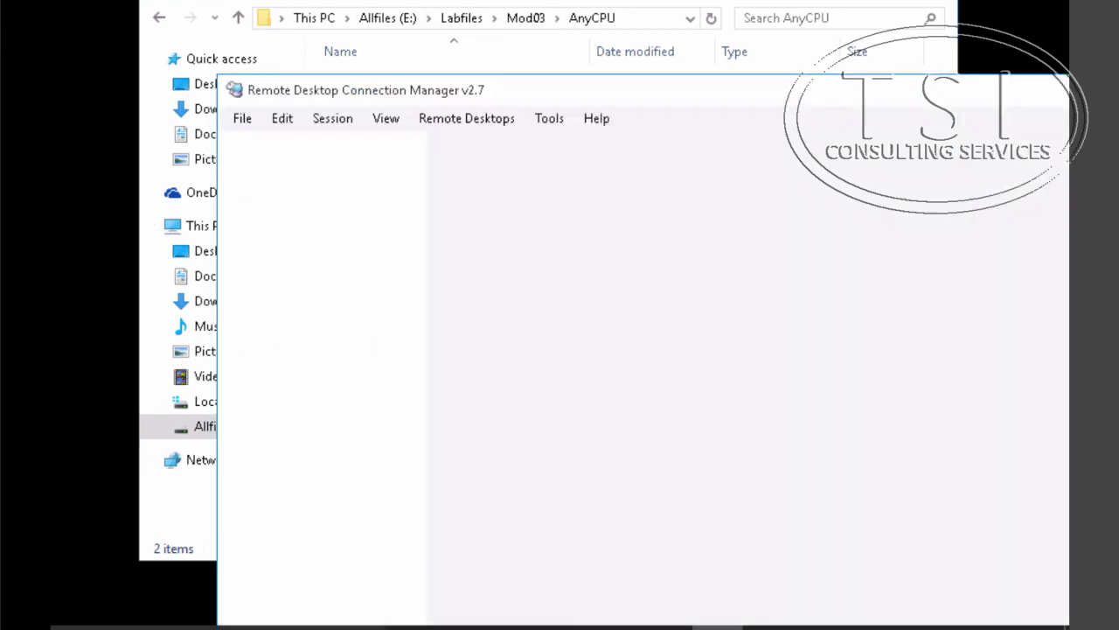
# Step: Enable Auto save interval on the RDCMan General options tab, set to 3 minutes, and confirm
pyautogui.click(540, 119)
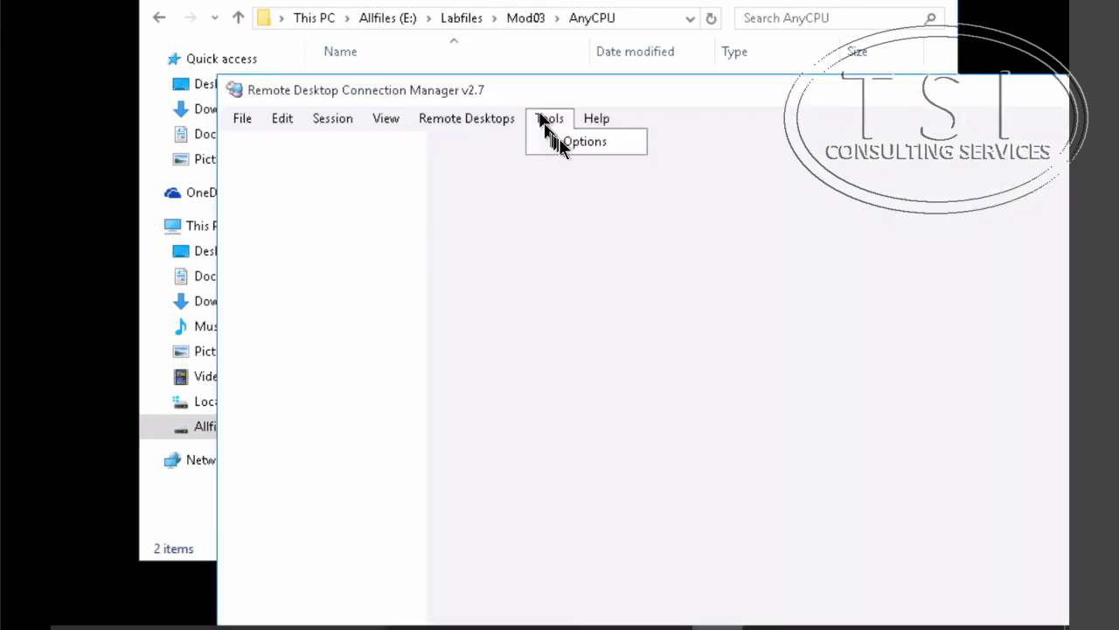
pyautogui.click(561, 139)
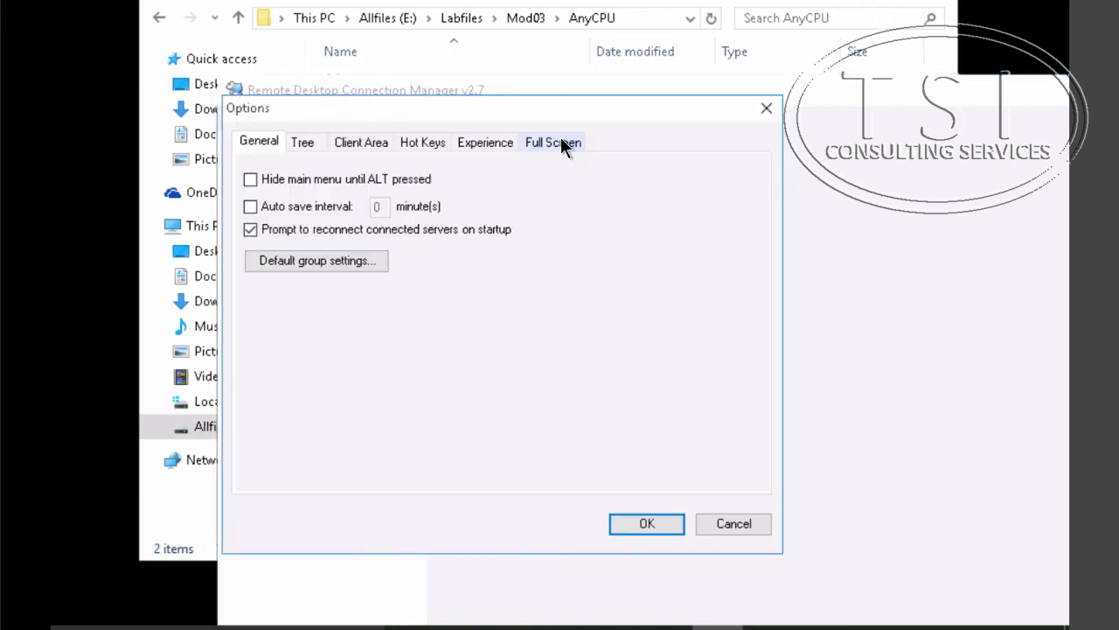
pyautogui.click(250, 206)
pyautogui.doubleClick(378, 207)
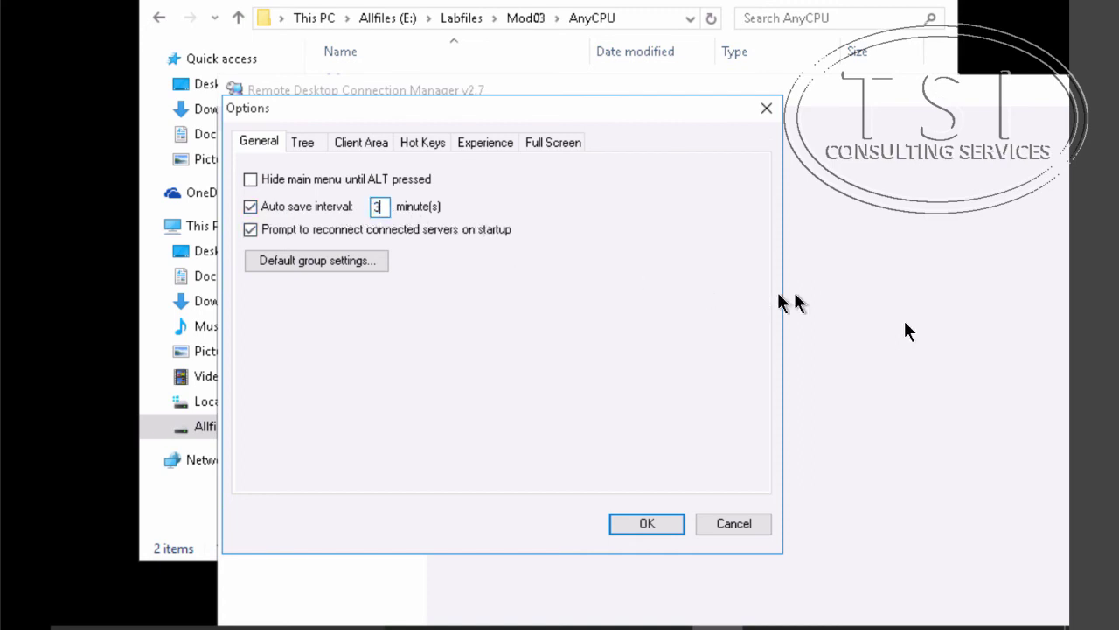
pyautogui.click(646, 523)
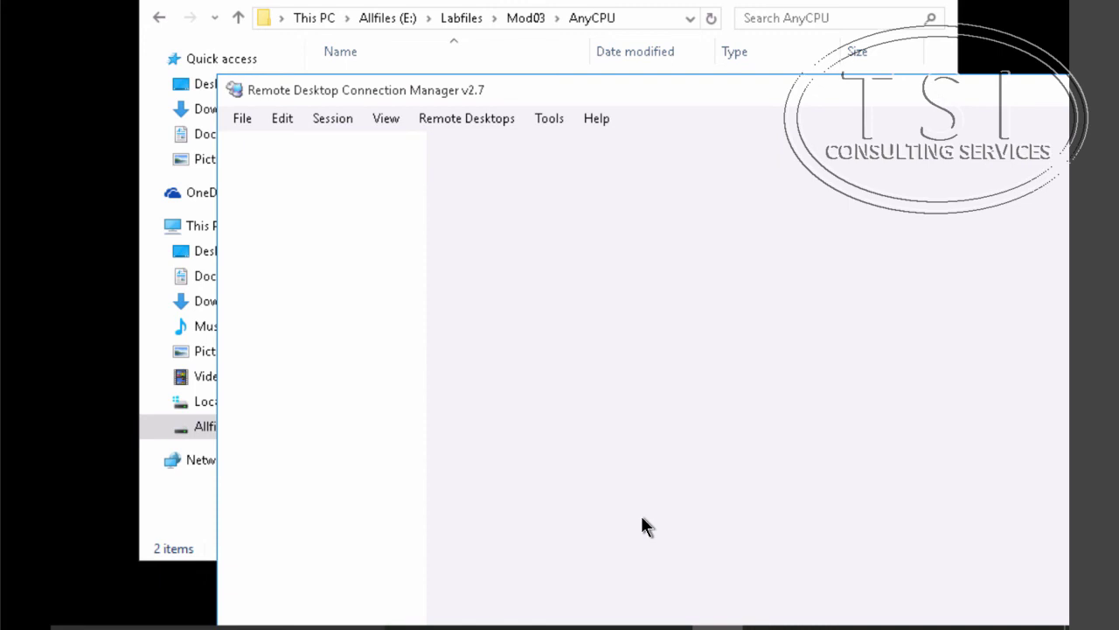